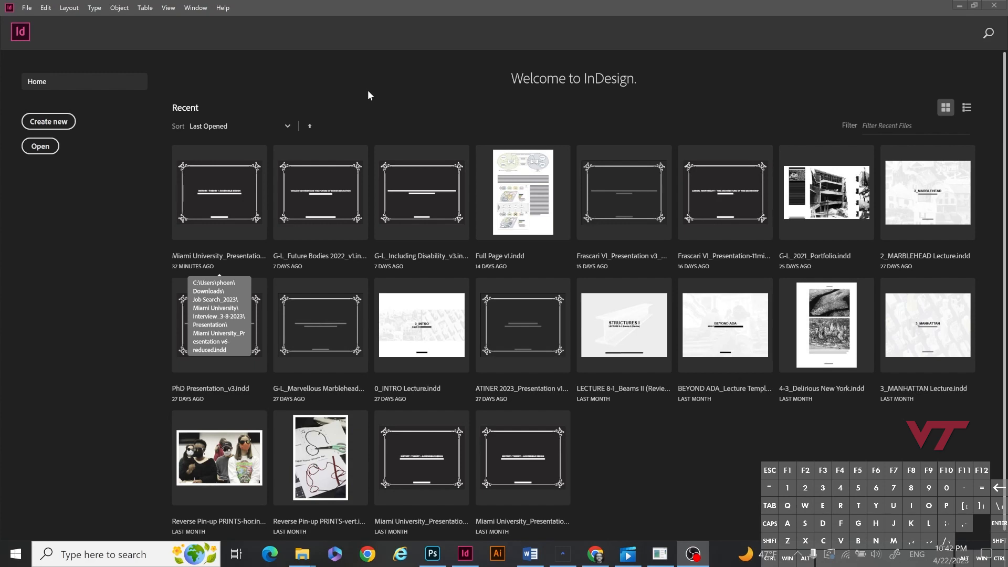
left_click(25, 9)
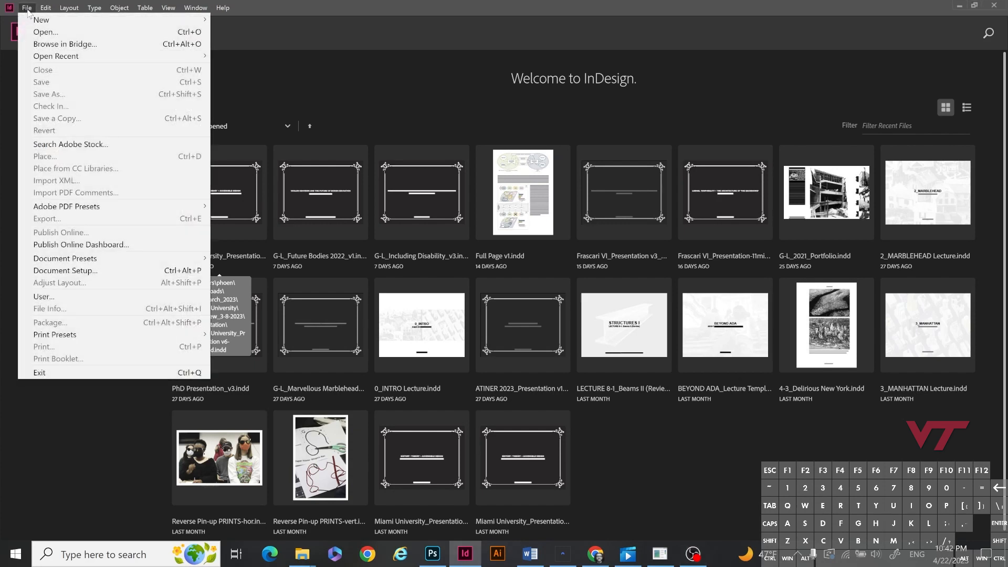
mouse_move(57, 55)
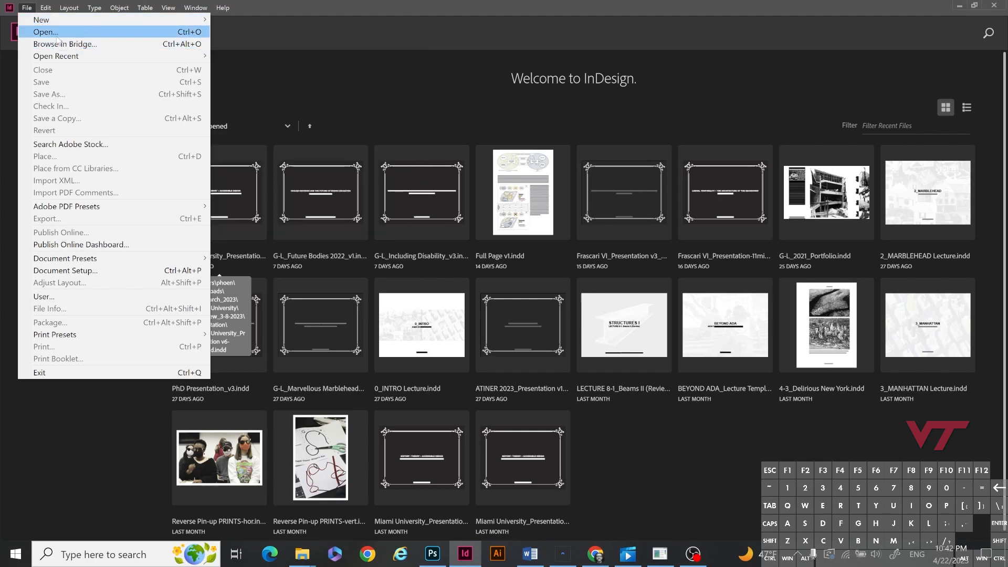
left_click(58, 32)
left_click(813, 93)
Step: Start a new document and set its units to inches
left_click(25, 8)
mouse_move(183, 22)
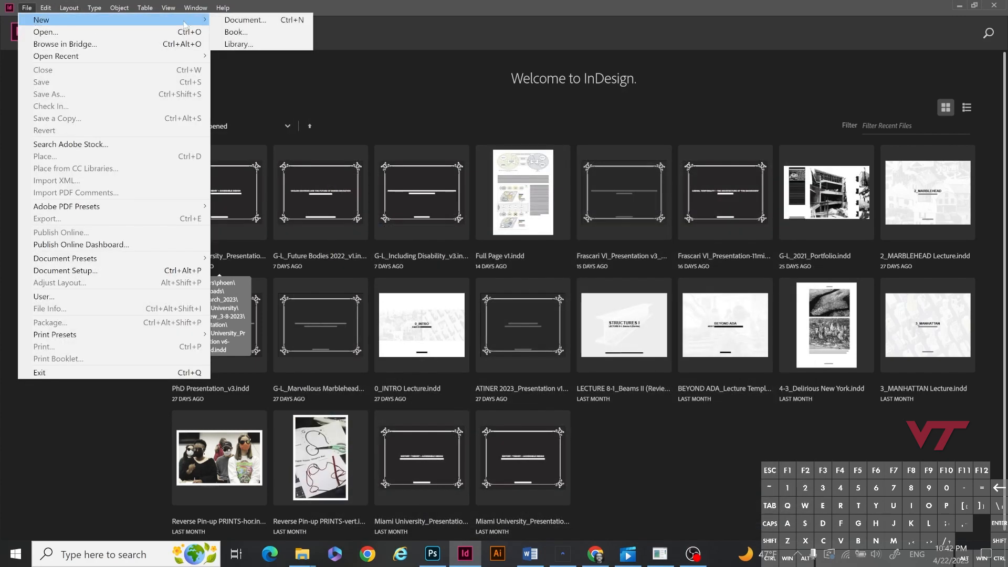
left_click(246, 19)
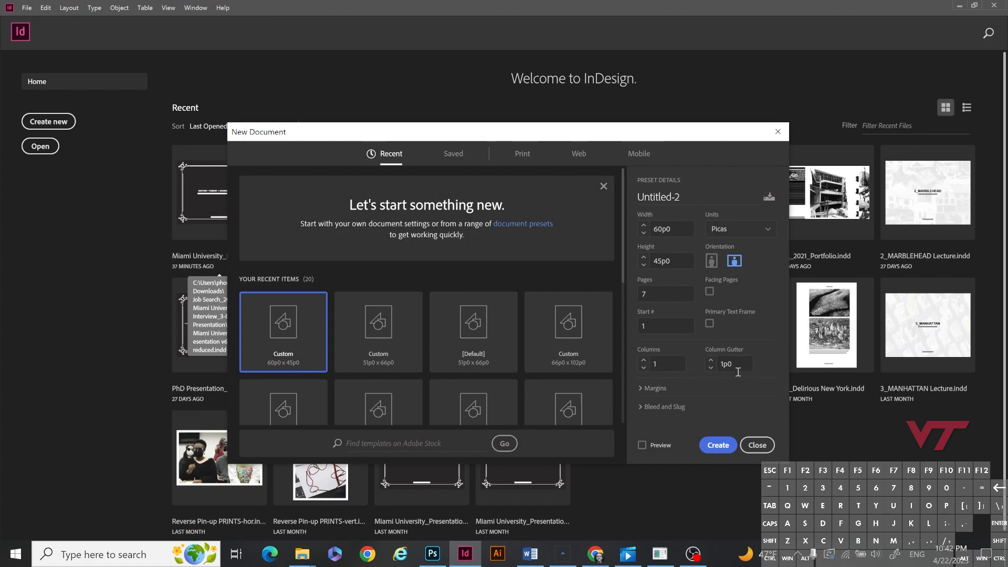
left_click(768, 235)
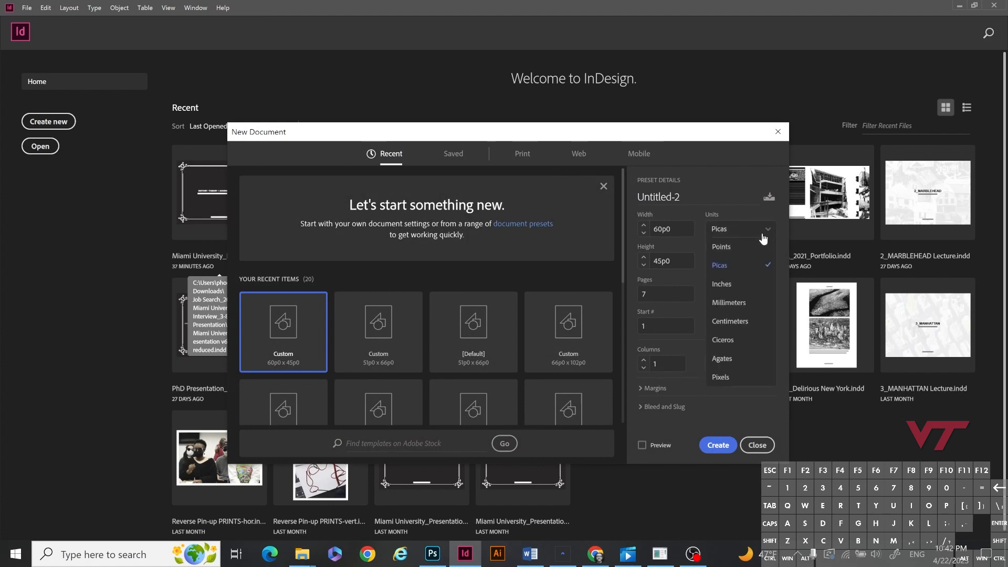
left_click(734, 276)
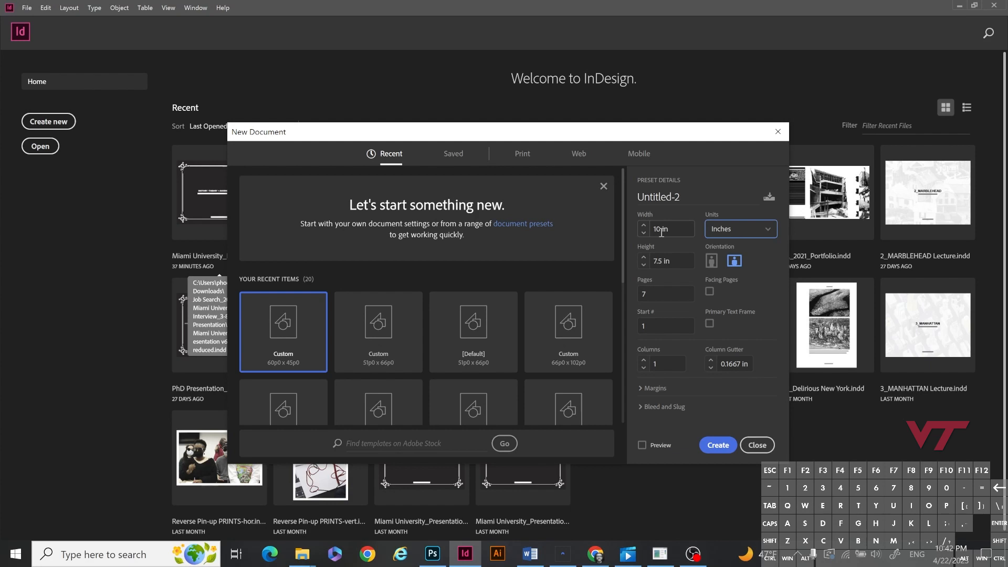
Step: Create the document as seven landscape pages, 10 × 7.5 in, with facing pages off and 0.5 in margins
double_click(642, 295)
left_click(738, 295)
left_click(709, 295)
left_click(682, 389)
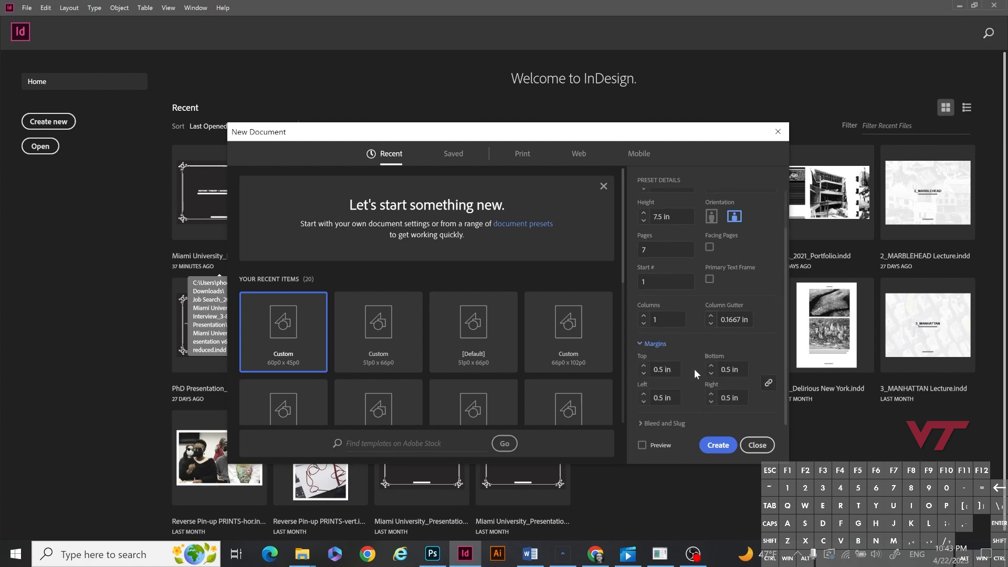
left_click(670, 424)
left_click(672, 281)
scroll(711, 303, "up", 2)
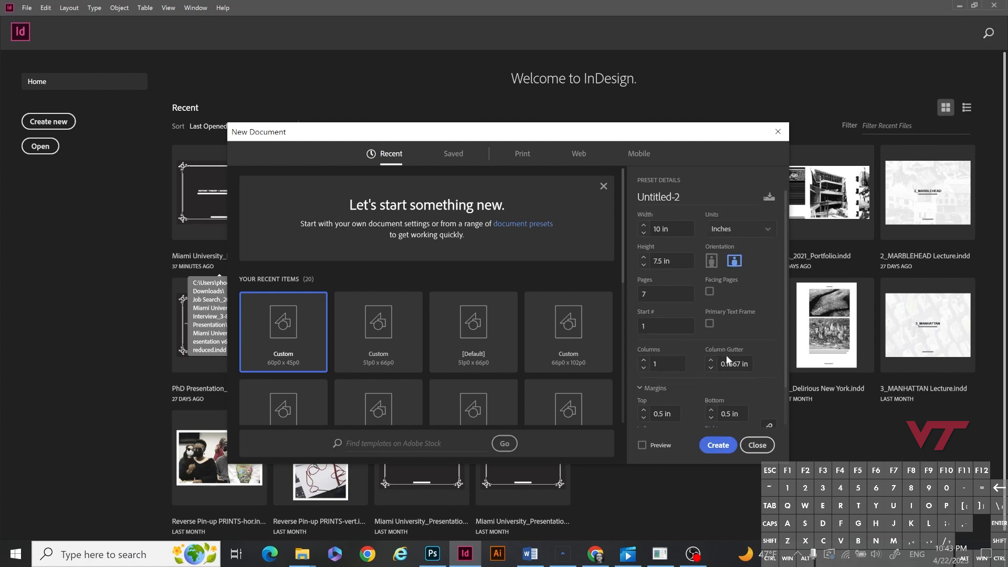
left_click(716, 446)
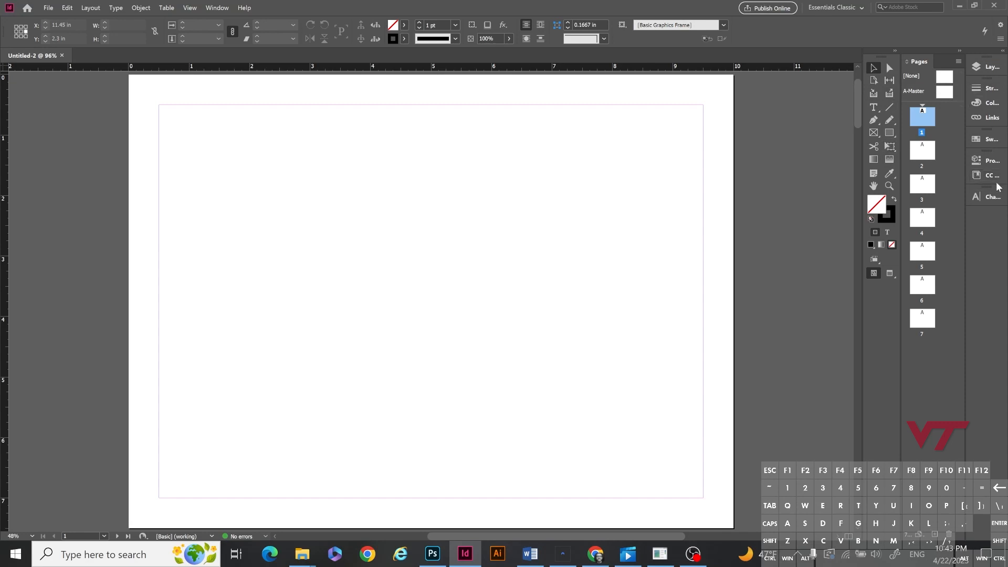
Step: Zoom out to 75% and make page 2 the active page, with the Selection tool ready
left_click(889, 184)
left_click(491, 246, "alt")
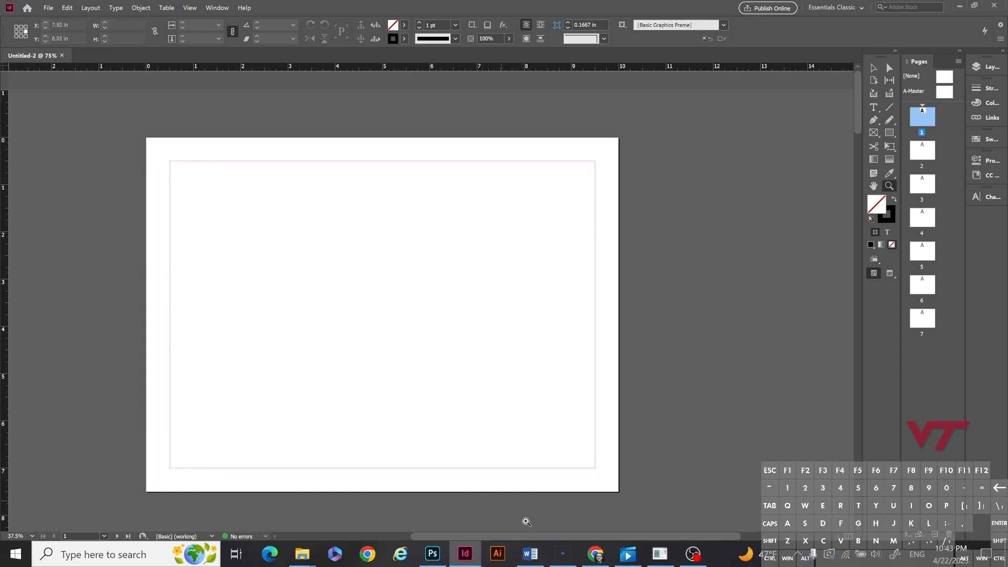
left_click_drag(523, 533, 499, 528)
scroll(456, 263, "down", 5)
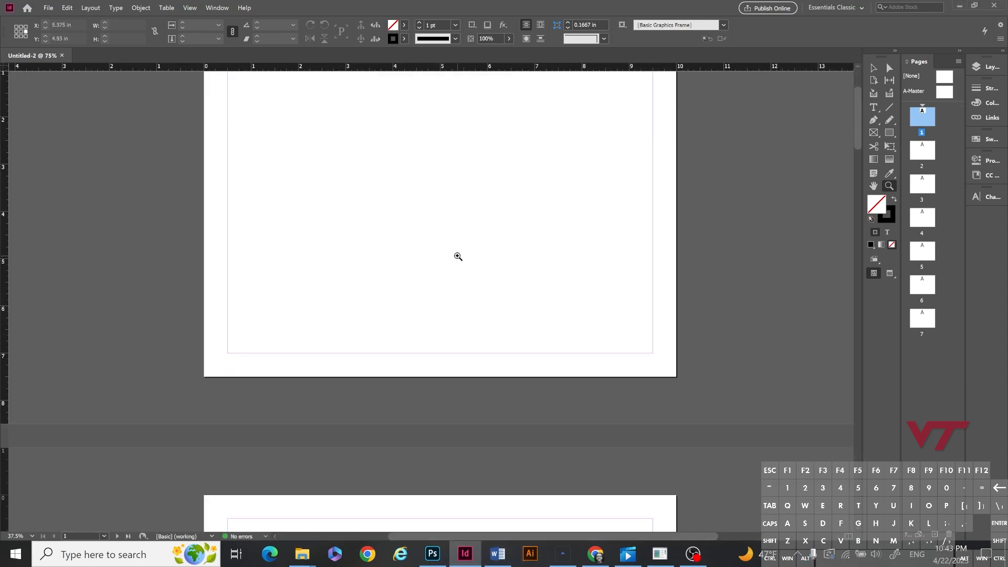
scroll(455, 263, "down", 1)
left_click(876, 68)
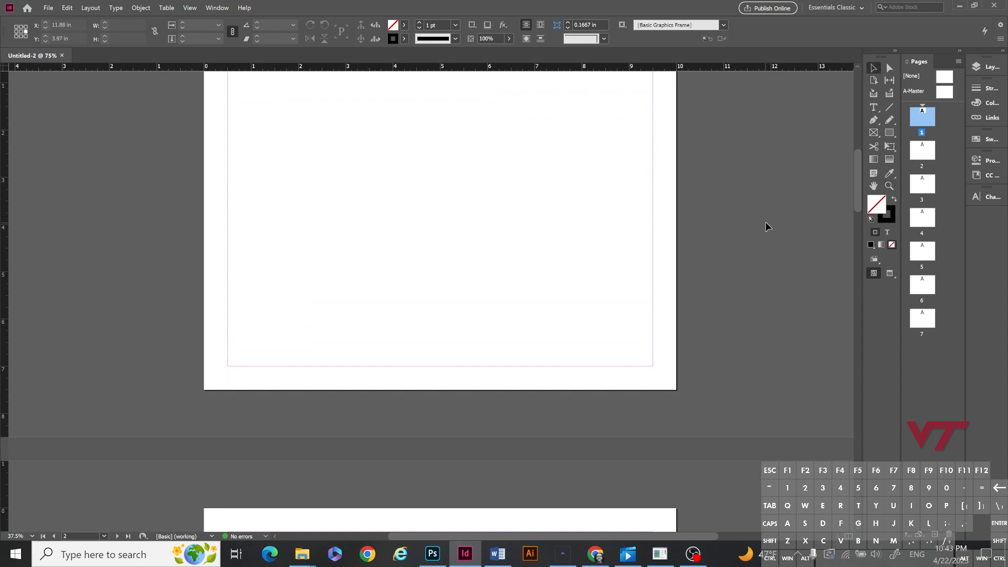
left_click(709, 257)
scroll(710, 257, "up", 1)
scroll(710, 261, "up", 1)
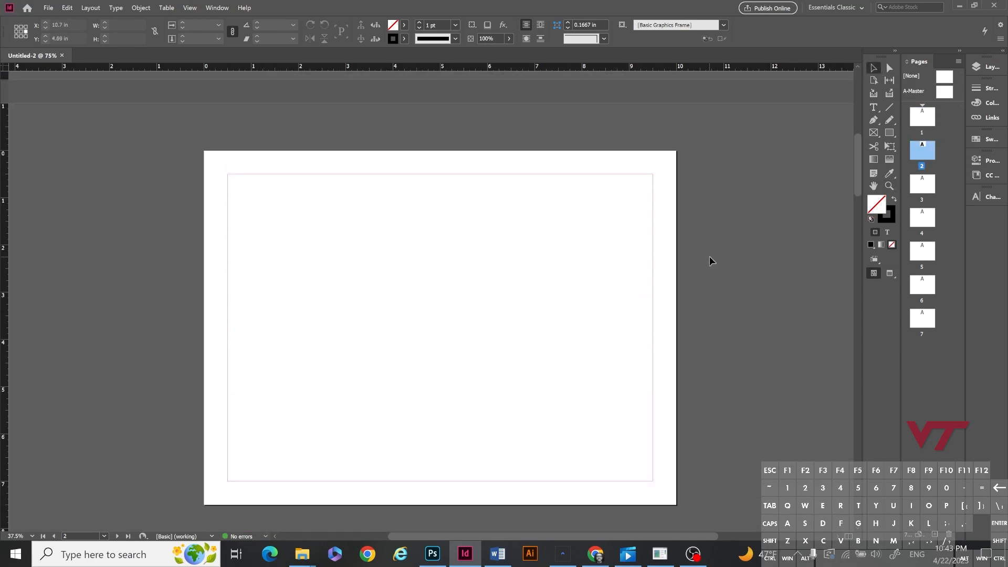
Step: Place the Sunset Door image from the TASK 1-View Images folder on page 2
left_click(48, 9)
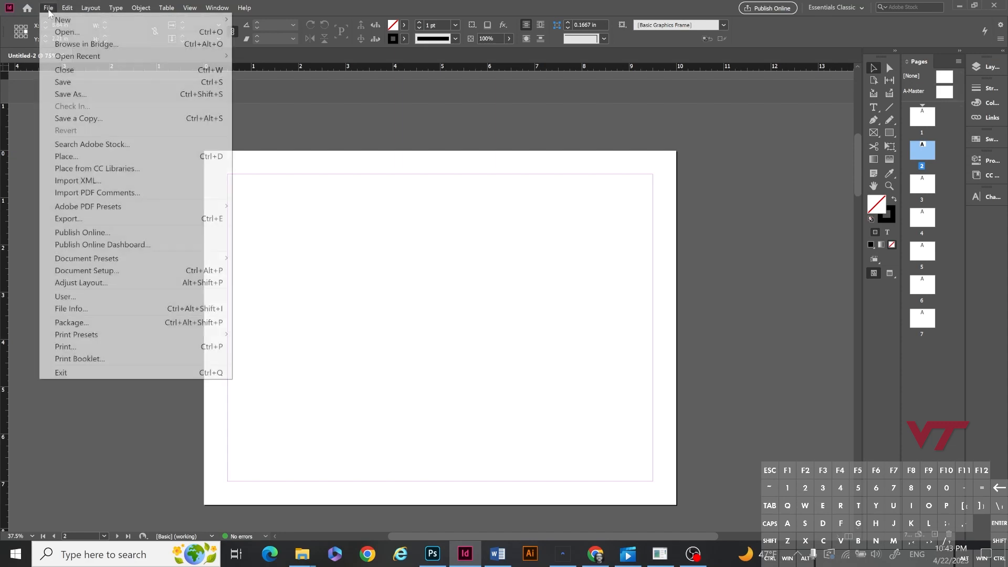
left_click(90, 159)
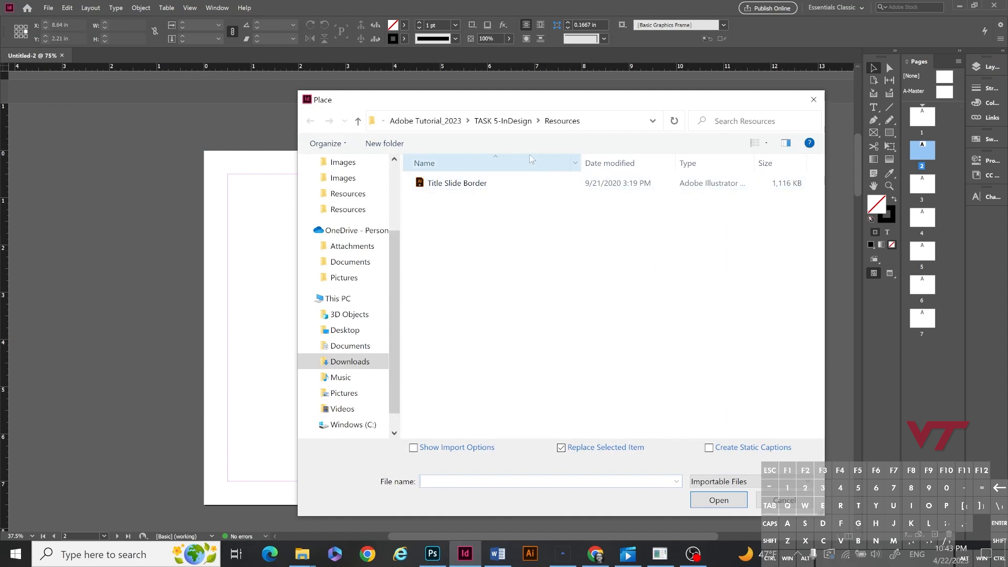
left_click(474, 124)
left_click(470, 123)
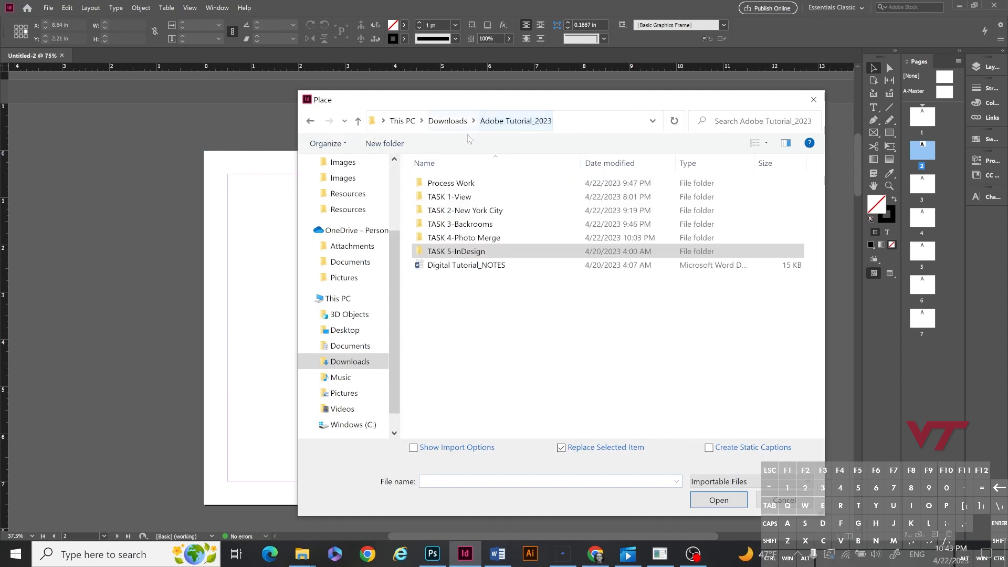
double_click(464, 195)
double_click(467, 184)
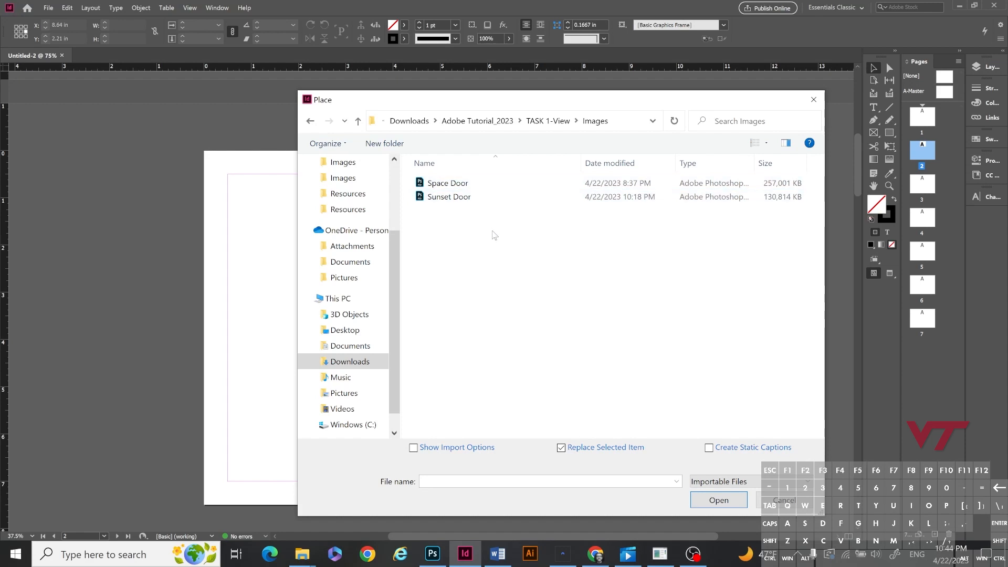
double_click(467, 200)
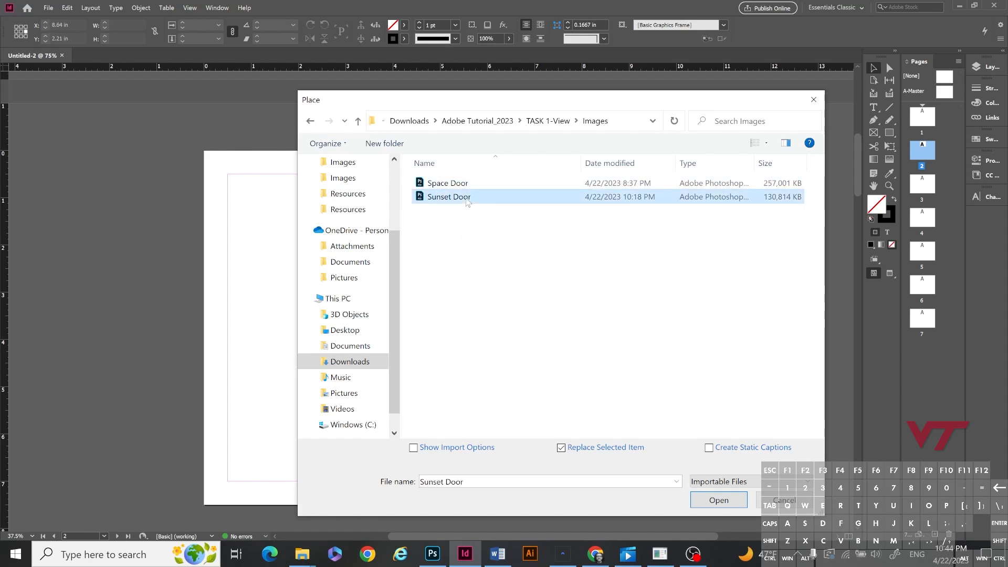
left_click(466, 198)
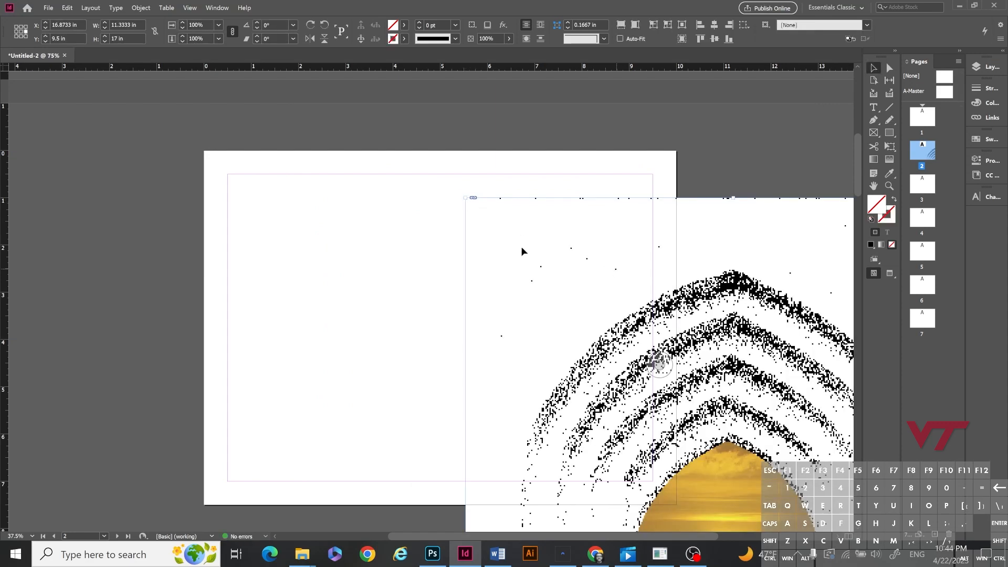
Step: Move the sunset image's frame over page 2 and resize it to match the page edges, 10 × 7.5 in
left_click_drag(581, 263, 275, 160)
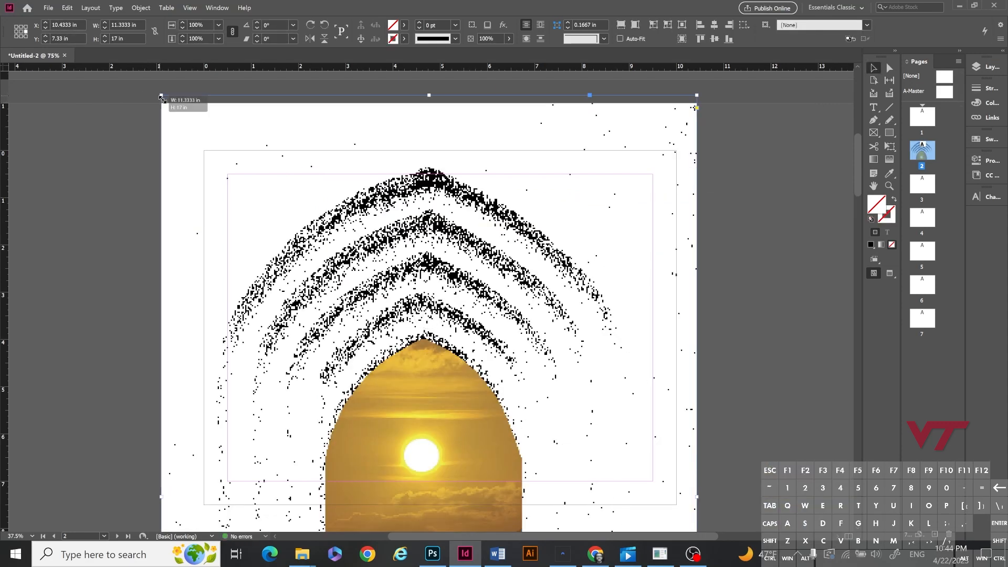
left_click_drag(160, 93, 289, 196)
scroll(592, 424, "down", 4)
left_click_drag(547, 506, 674, 276)
left_click_drag(661, 266, 652, 260)
scroll(647, 265, "up", 4)
mouse_move(195, 145)
left_mouse_down()
mouse_move(211, 157)
mouse_move(204, 151)
left_mouse_up()
left_click_drag(665, 499, 676, 504)
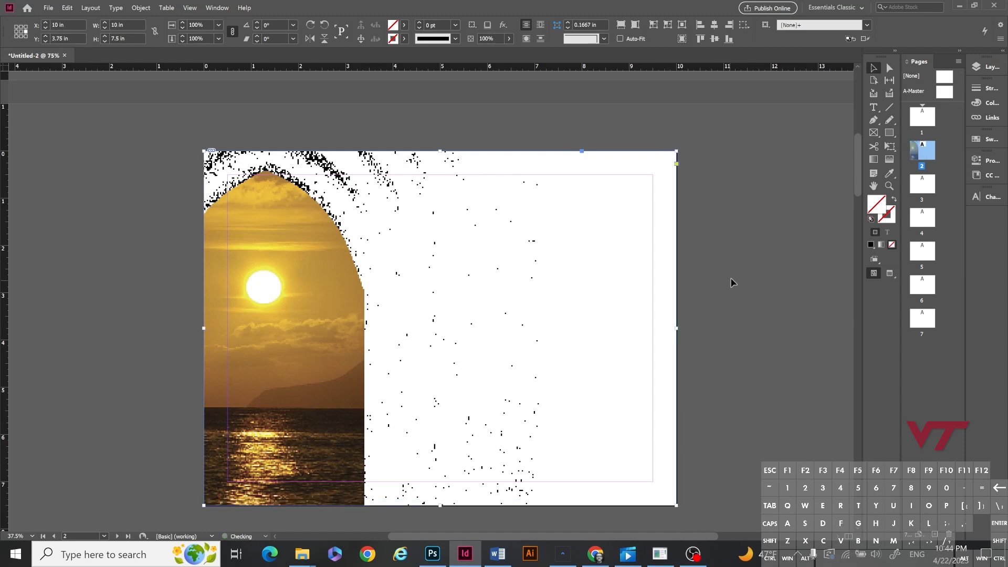
Step: Try fitting the sunset image proportionally inside its frame, and undo the fit
key("ctrl+alt+shift+e")
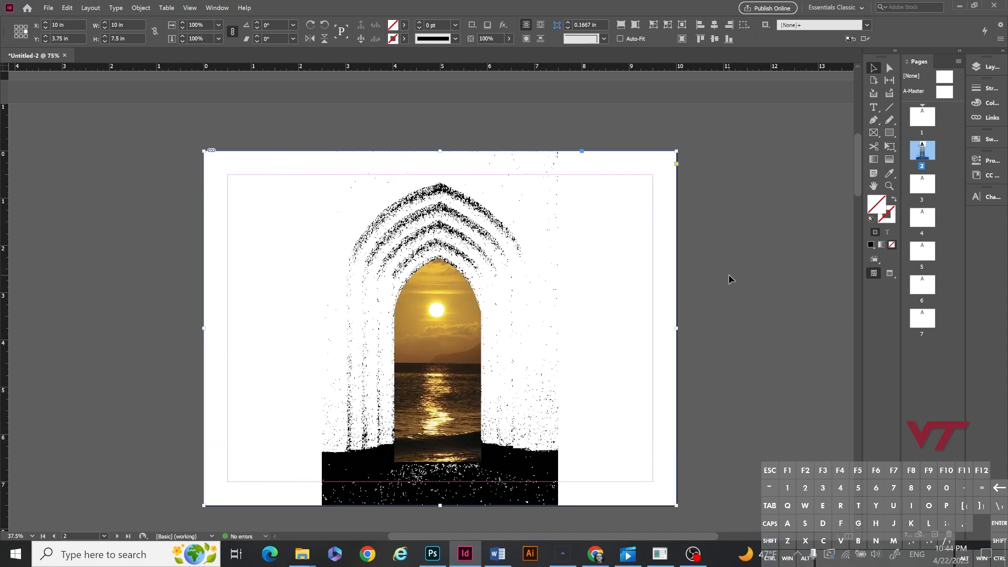
key("ctrl+alt+shift+c")
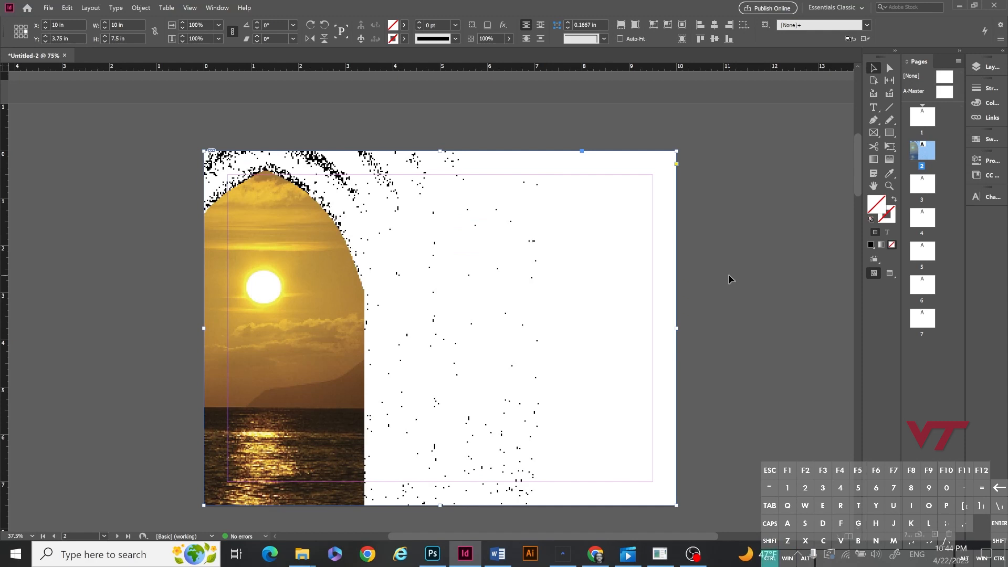
key("ctrl+alt+shift+e")
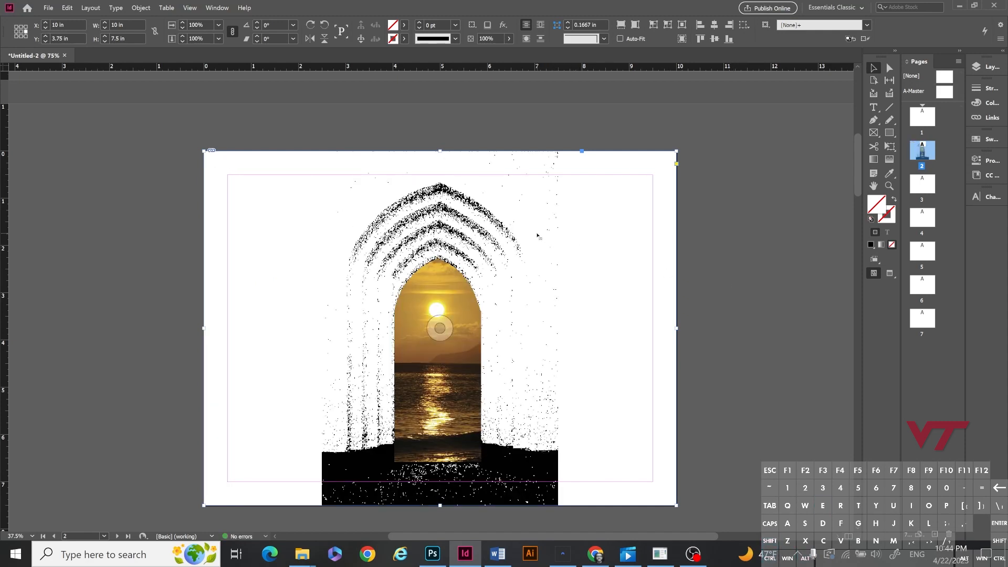
right_click(515, 220)
left_click(766, 187)
key("ctrl+z")
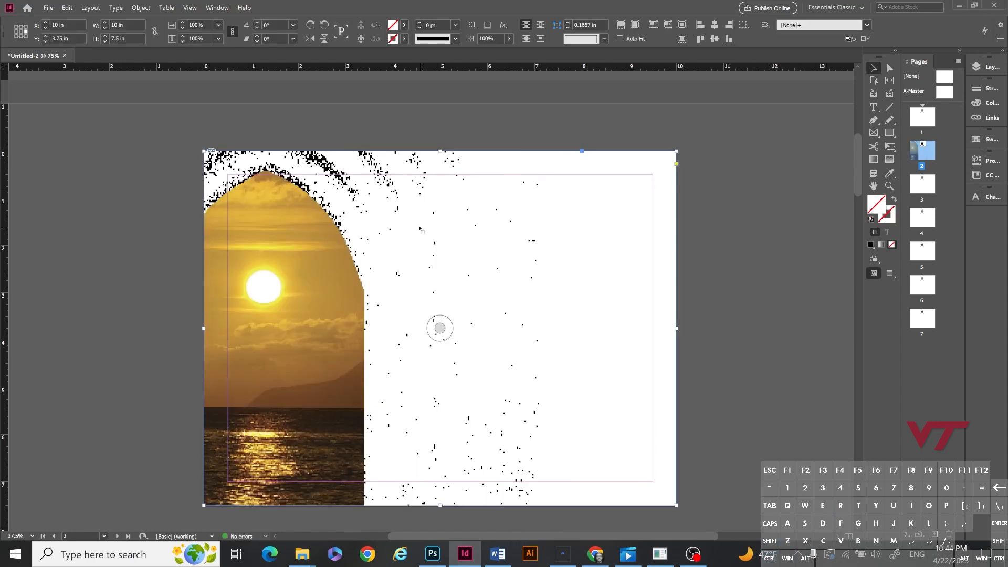
Step: Apply Fit Content Proportionally to the sunset image on page 2
right_click(422, 231)
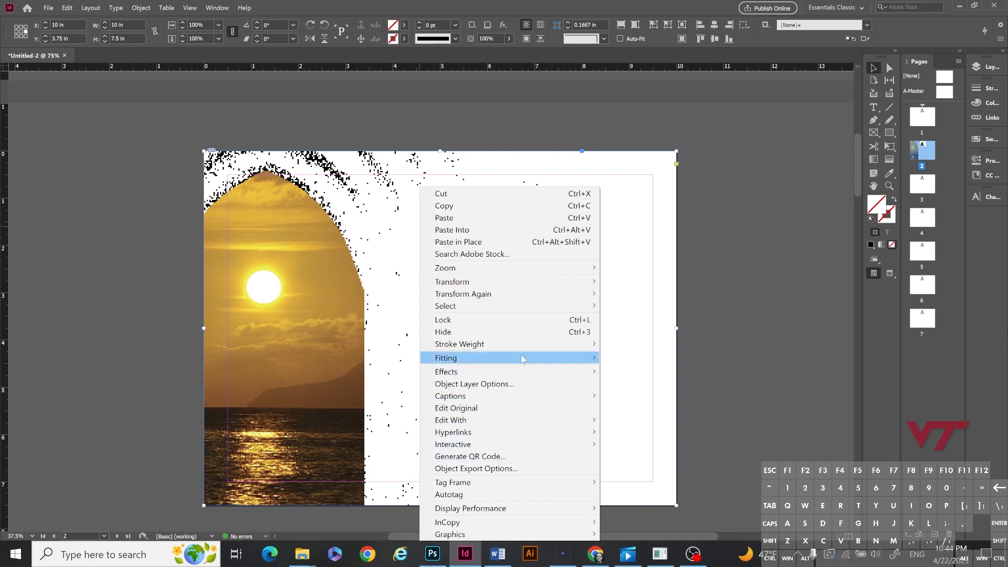
mouse_move(524, 358)
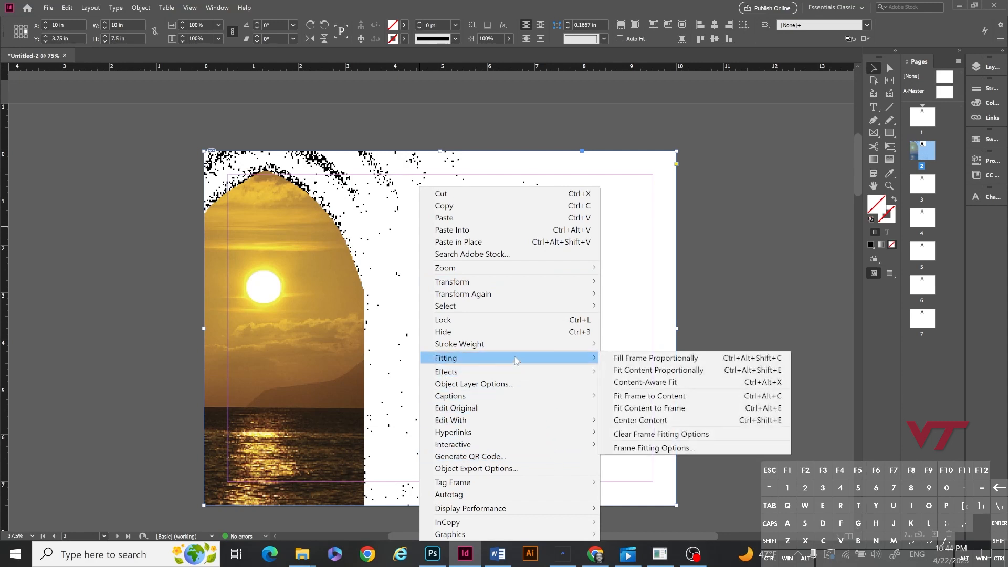
left_click(627, 370)
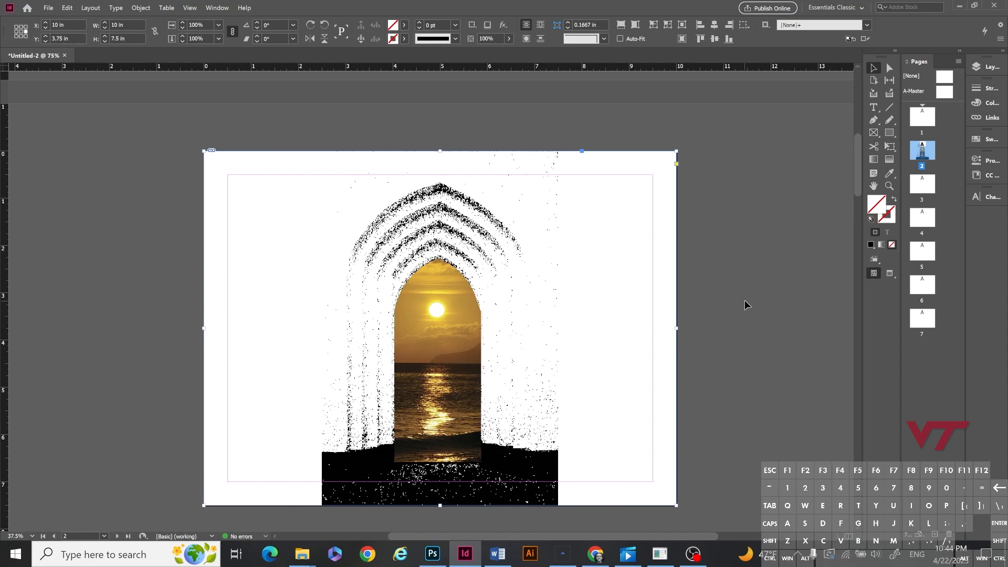
Step: Fill the sunset image's frame with the Registration swatch and deselect it
left_click(404, 25)
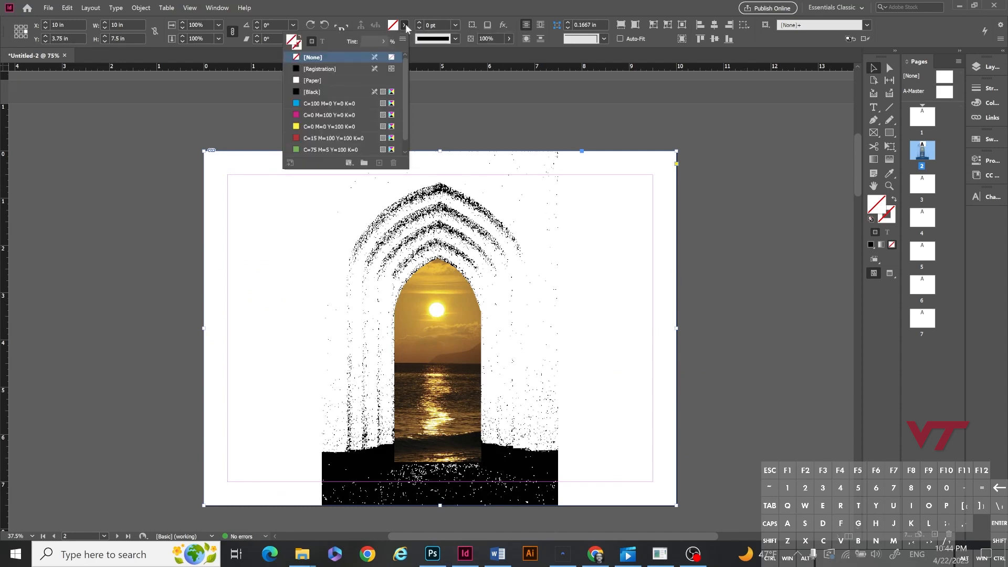
left_click(322, 69)
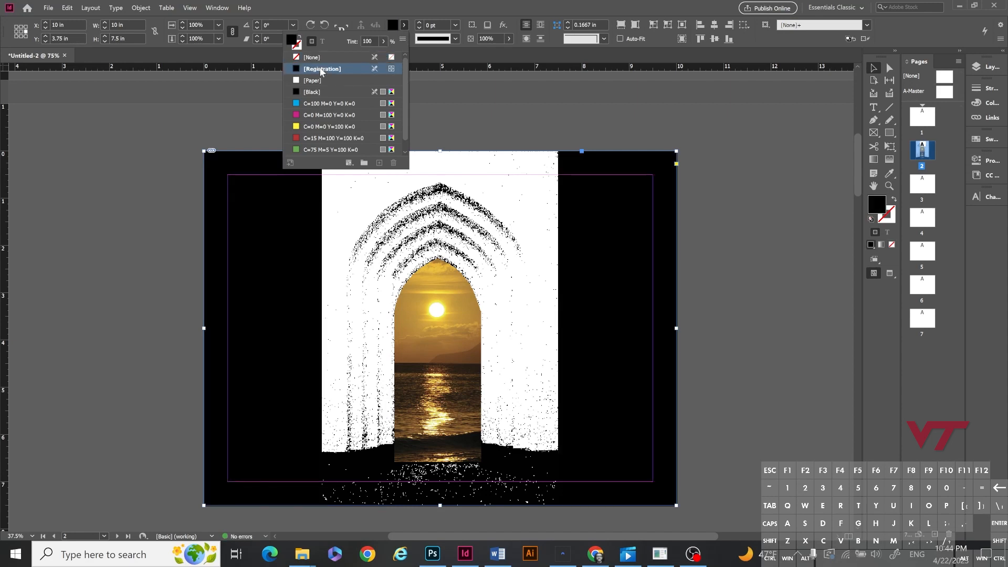
left_click(717, 243)
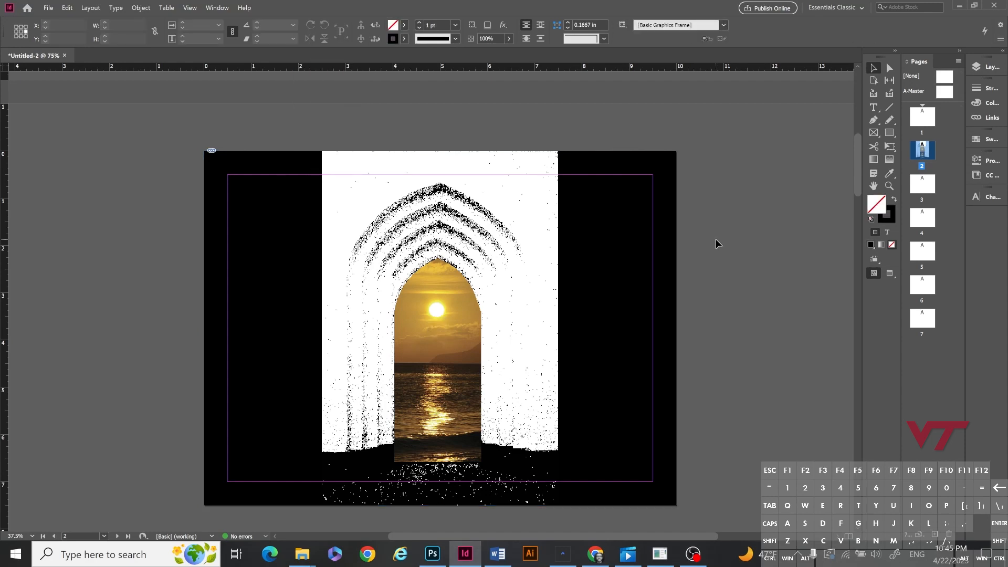
left_click_drag(730, 239, 525, 304)
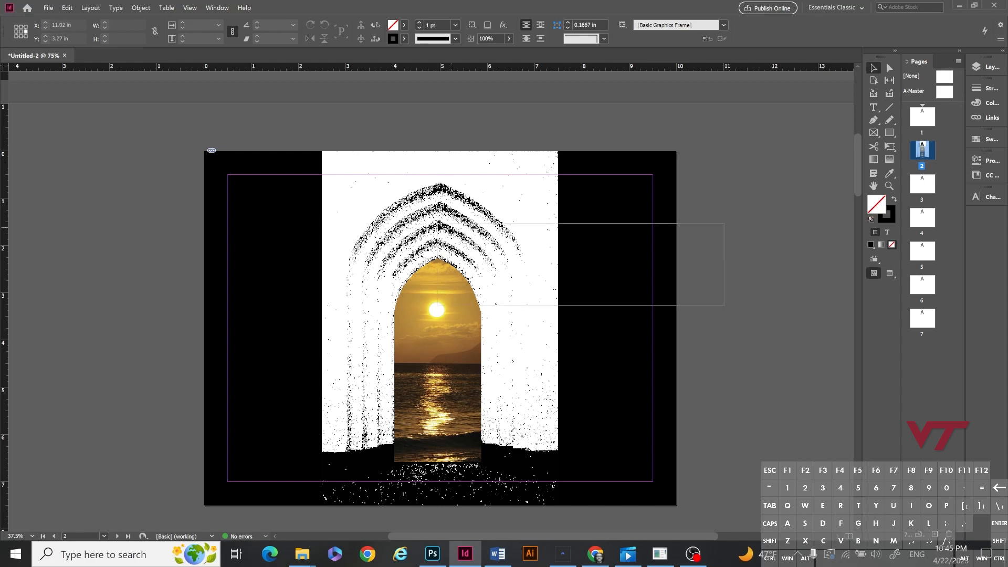
left_click(749, 263)
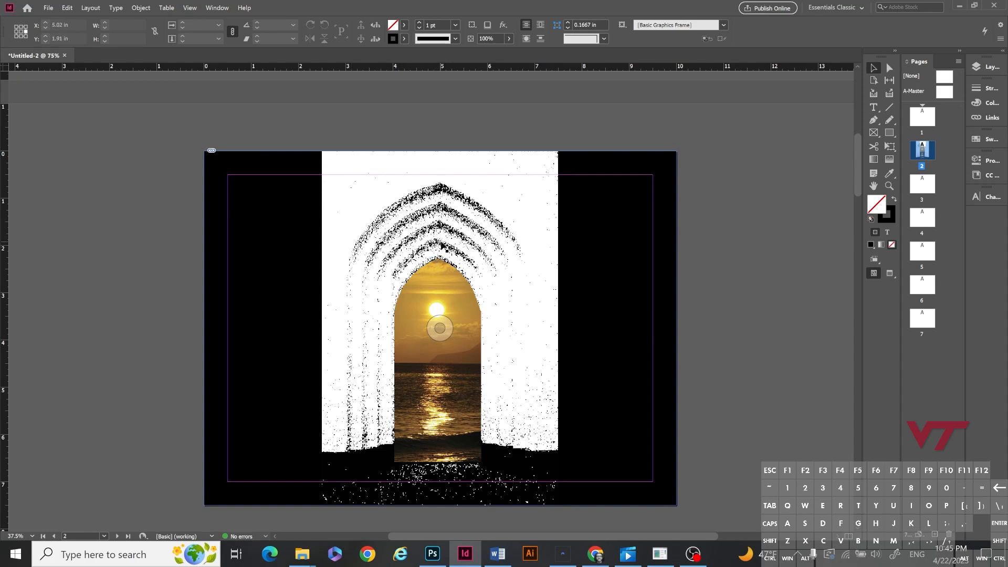
right_click(453, 229)
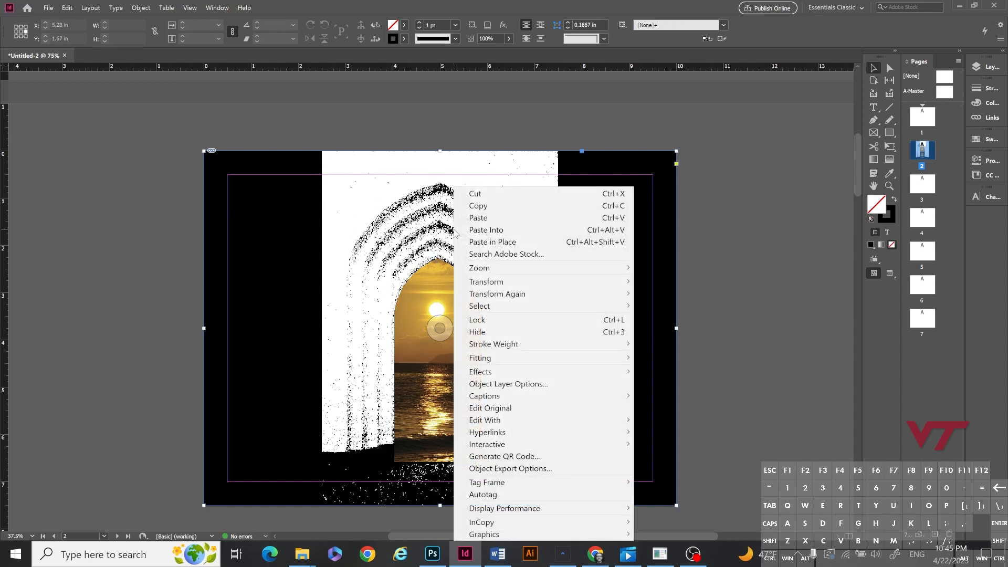
left_click(452, 359)
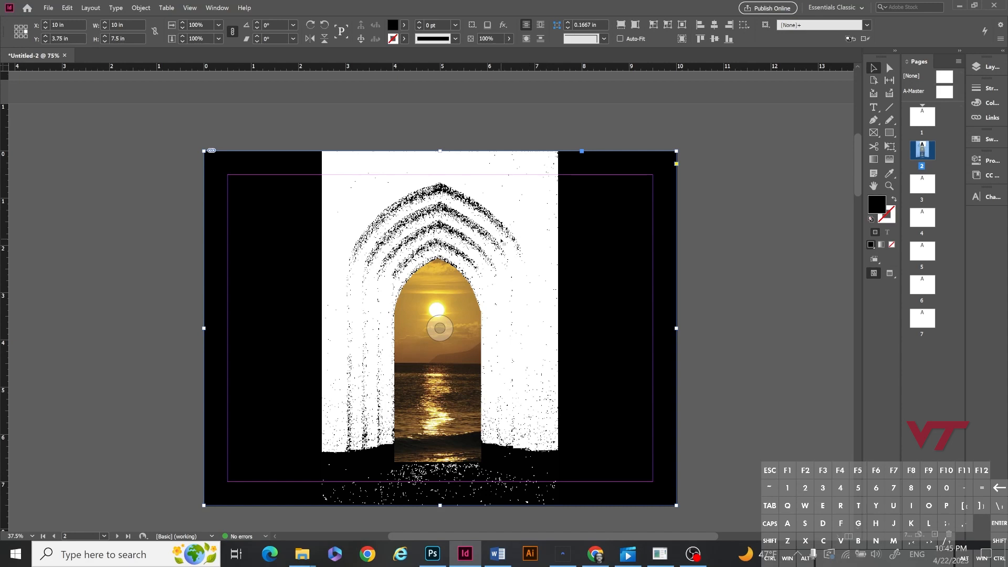
Step: Set the sunset image's display performance to High Quality Display and deselect the image
right_click(502, 243)
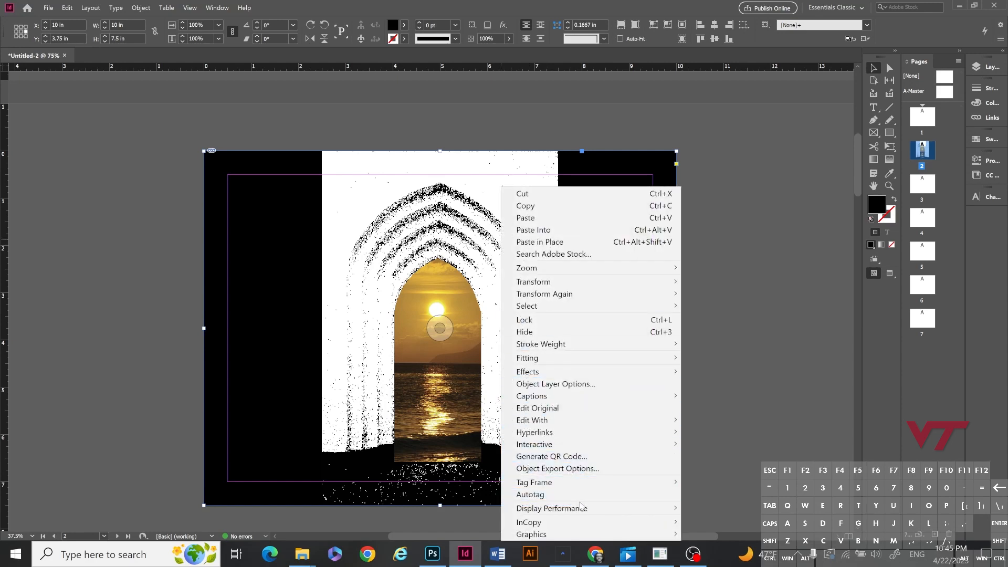
mouse_move(582, 509)
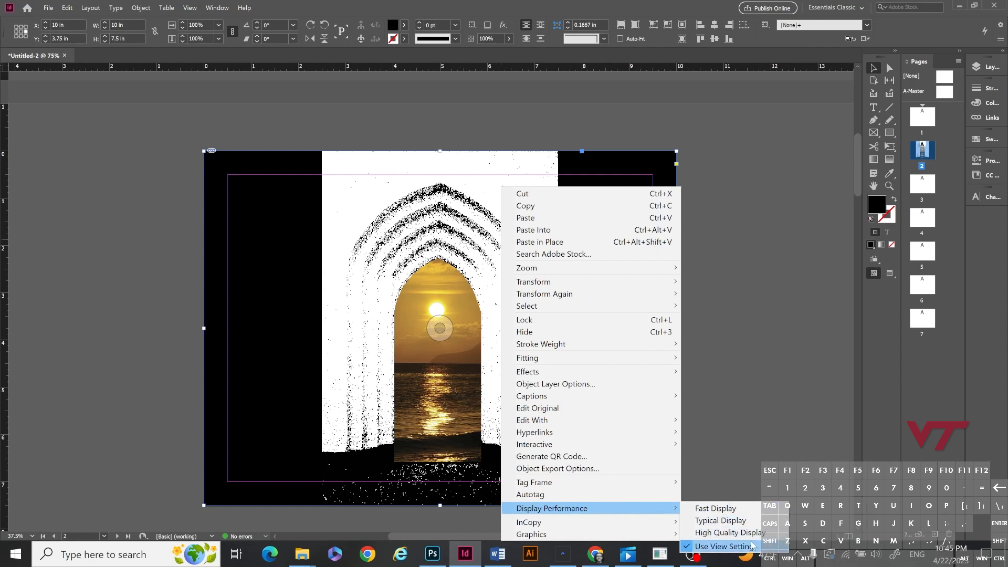
left_click(752, 546)
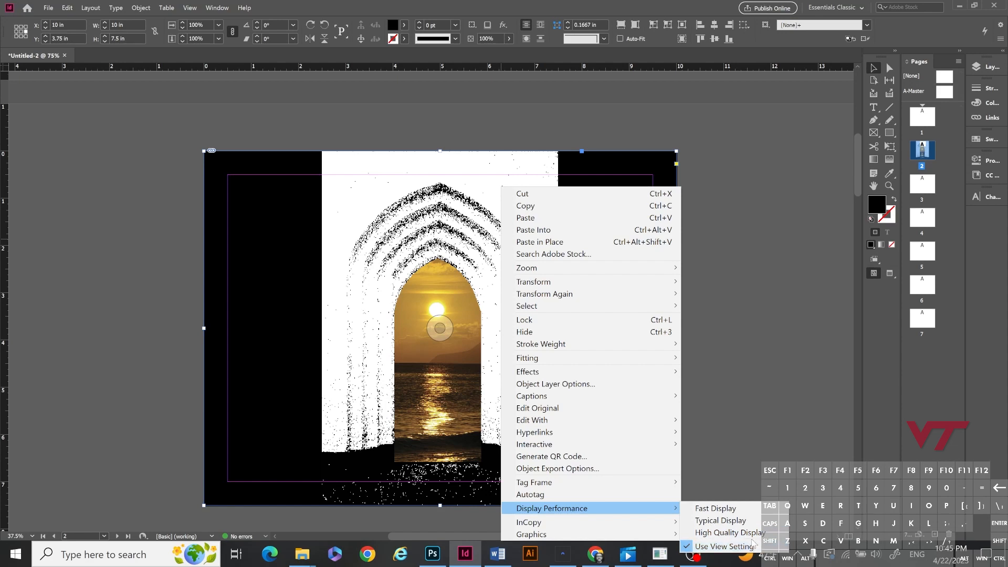
left_click(750, 537)
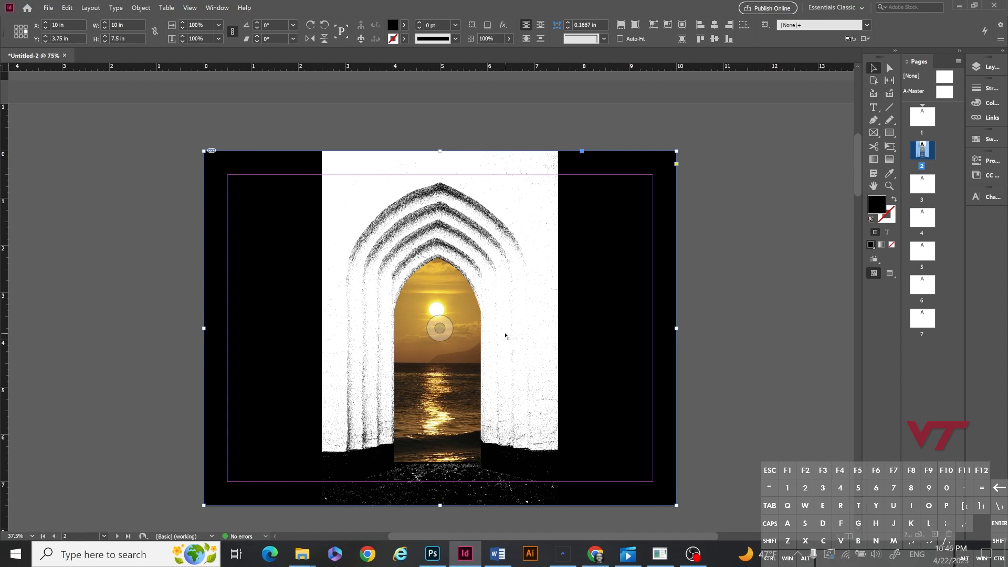
left_click(730, 276)
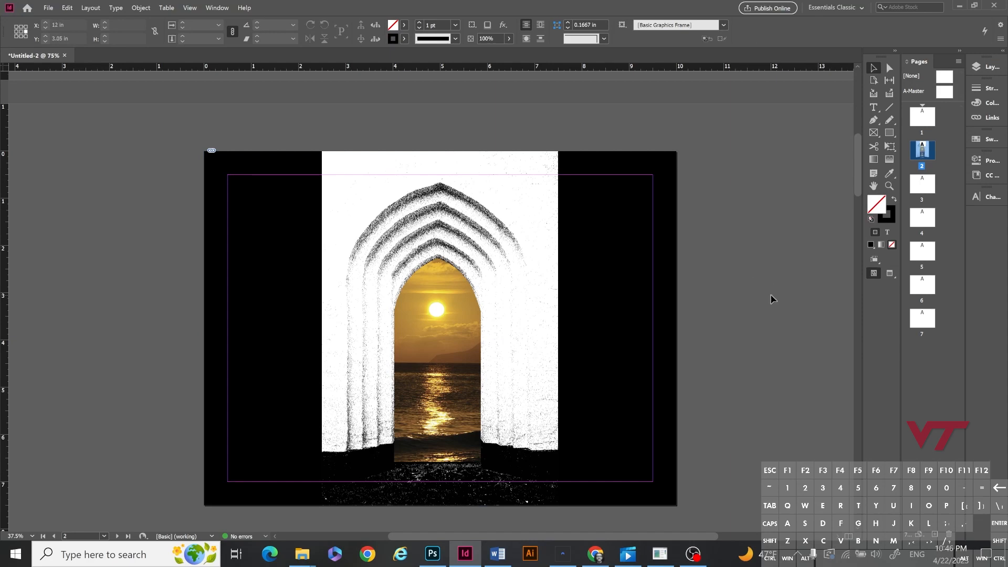
Step: Draw a rectangle frame covering all of page 3, 10 × 7.5 in
scroll(756, 298, "down", 10)
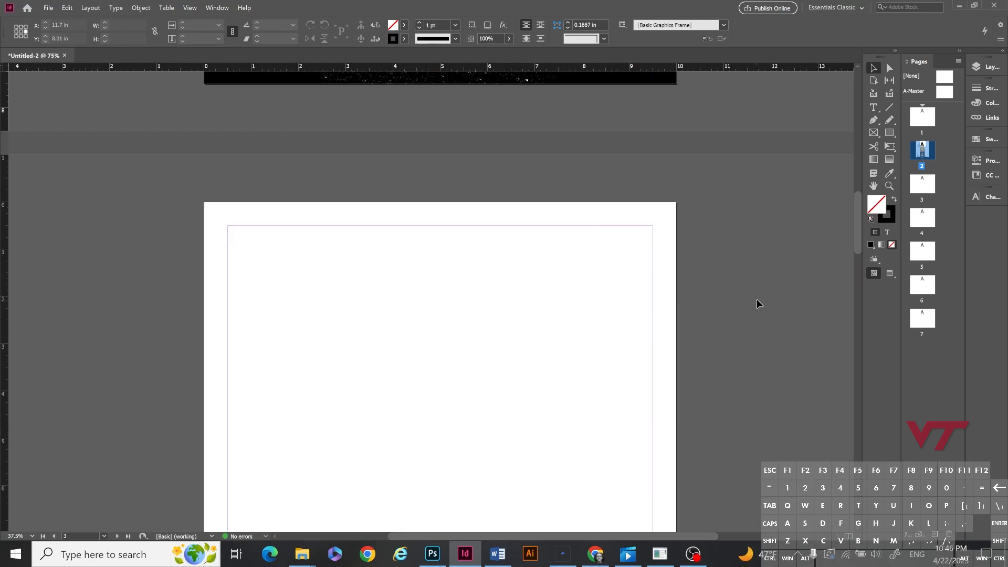
left_click(55, 7)
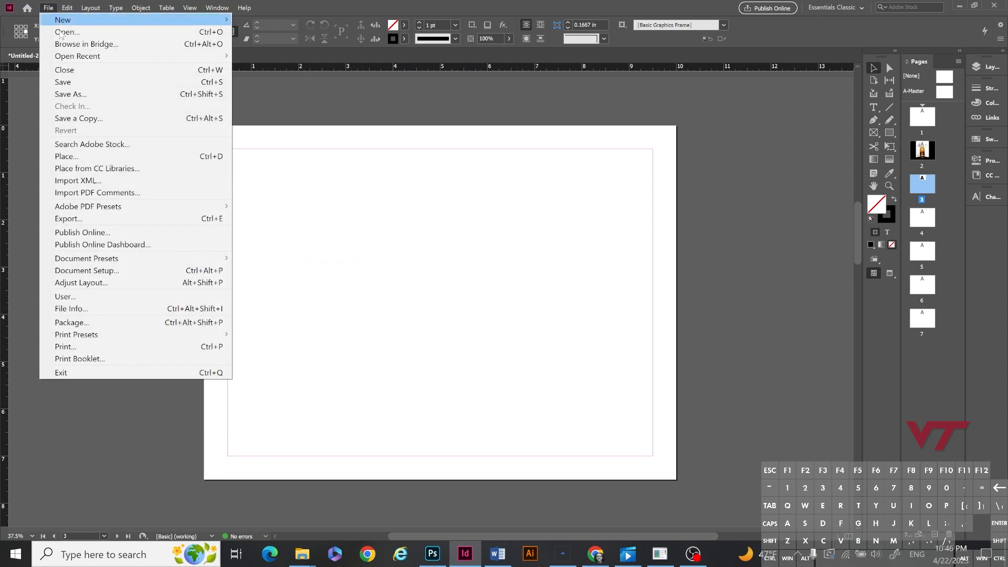
left_click(75, 157)
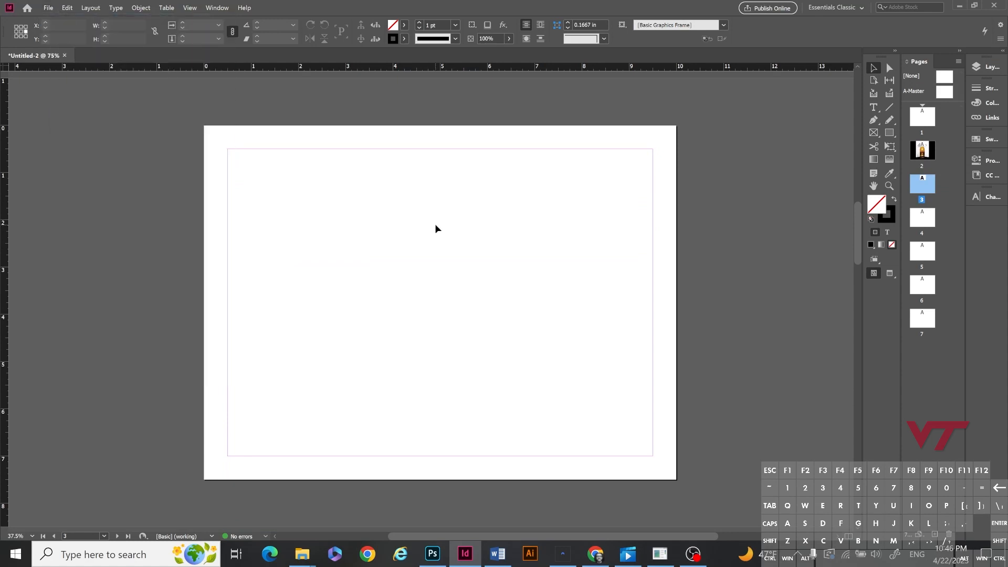
left_click(871, 136)
left_click_drag(203, 126, 677, 479)
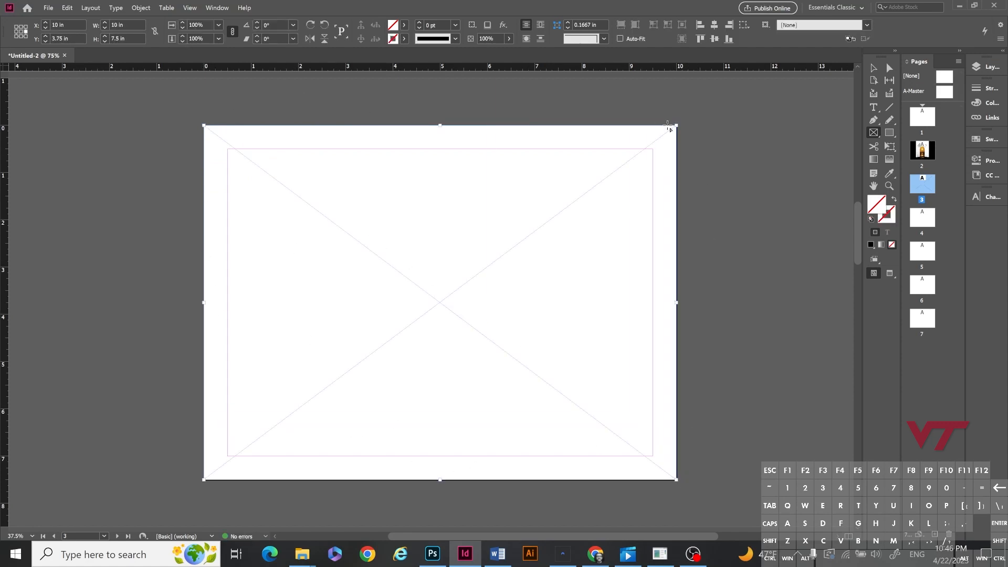
Step: Place the Space Door Photoshop file in the page 3 frame
left_click(872, 68)
left_click(47, 8)
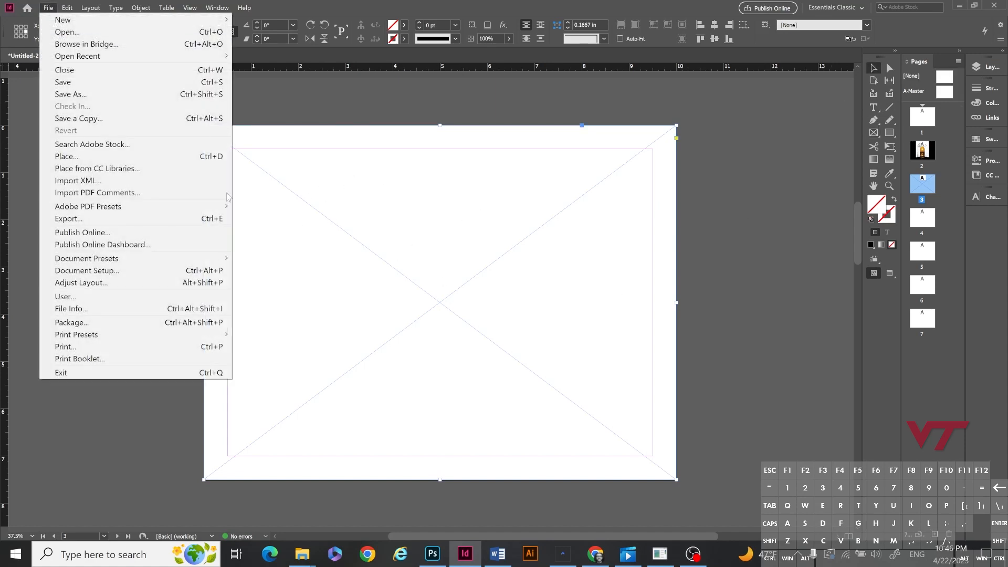
left_click(101, 157)
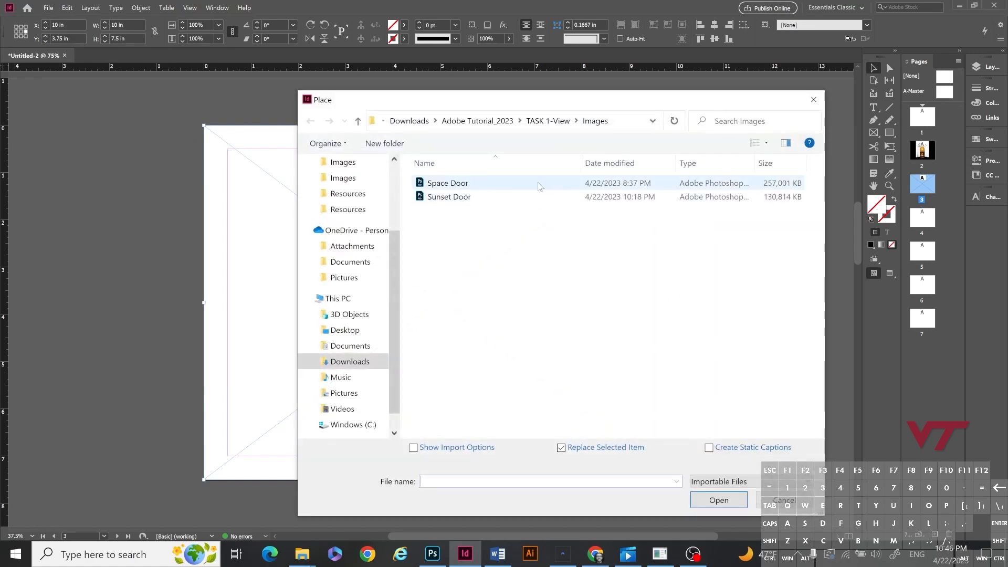
double_click(456, 184)
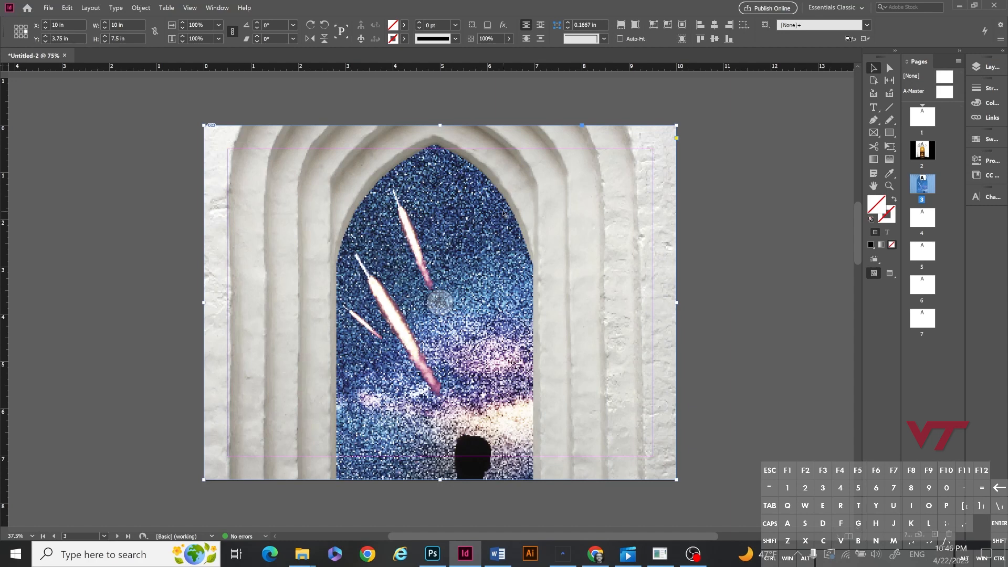
Step: Apply Fit Content Proportionally to the Space Door image on page 3
right_click(503, 214)
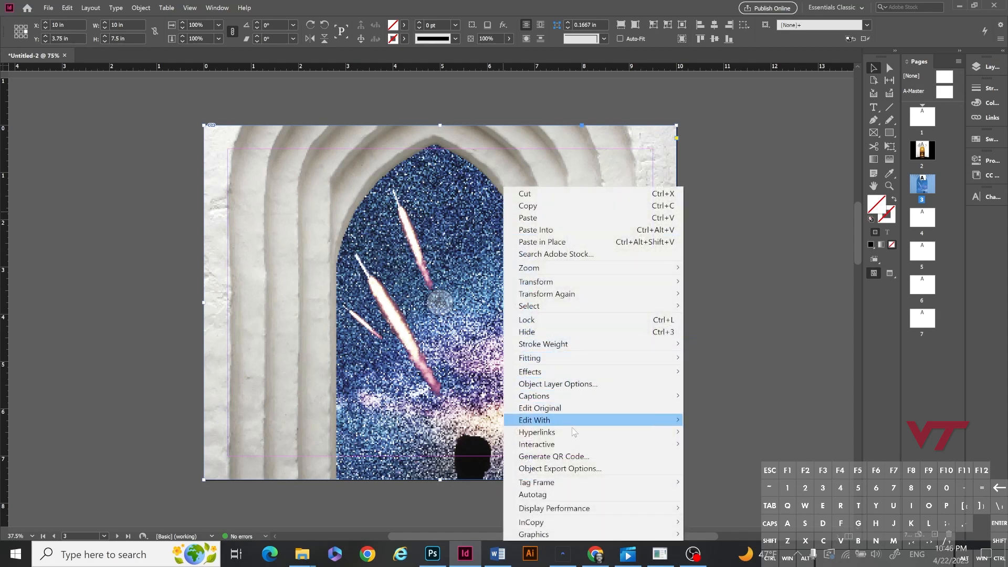
mouse_move(576, 437)
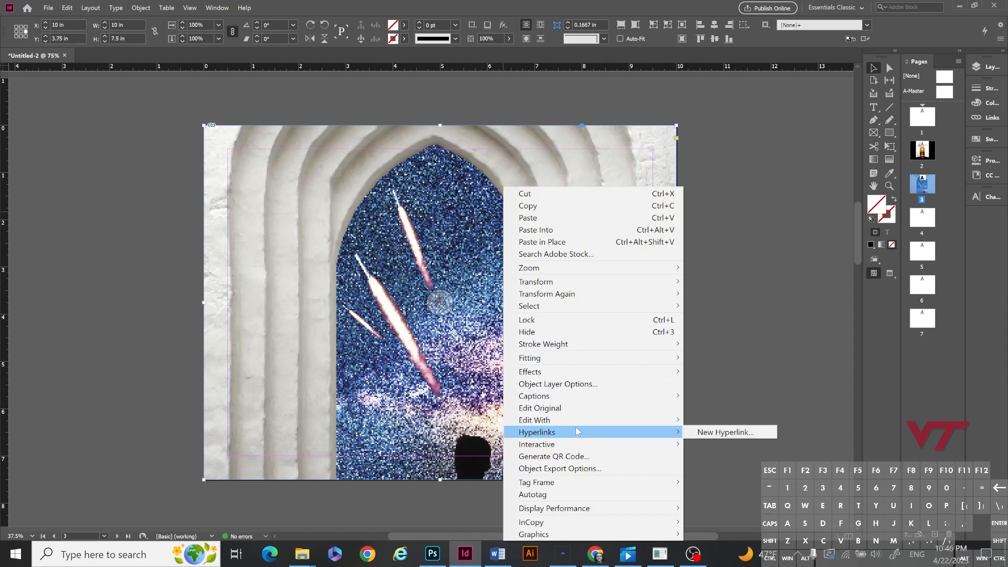
mouse_move(565, 358)
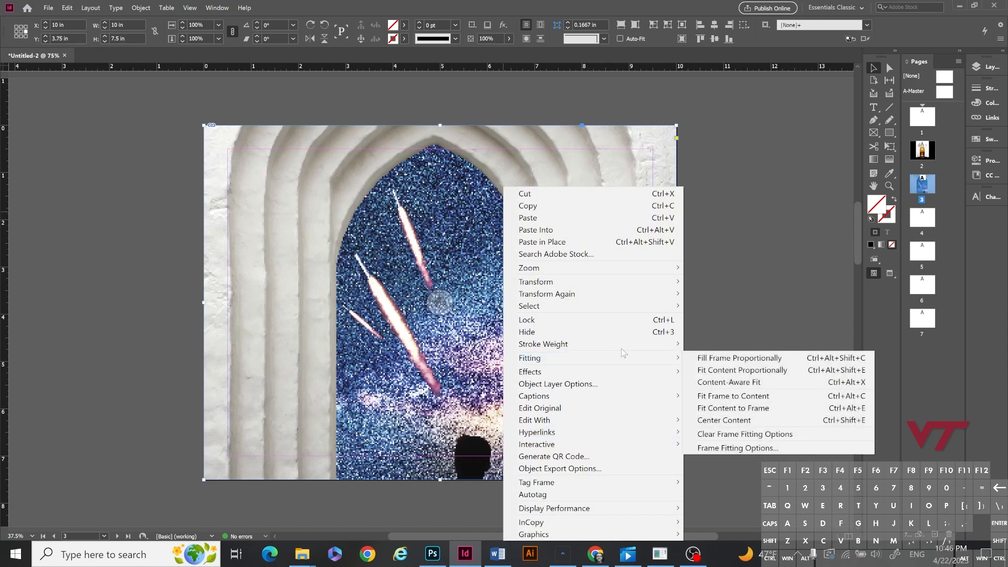
left_click(721, 370)
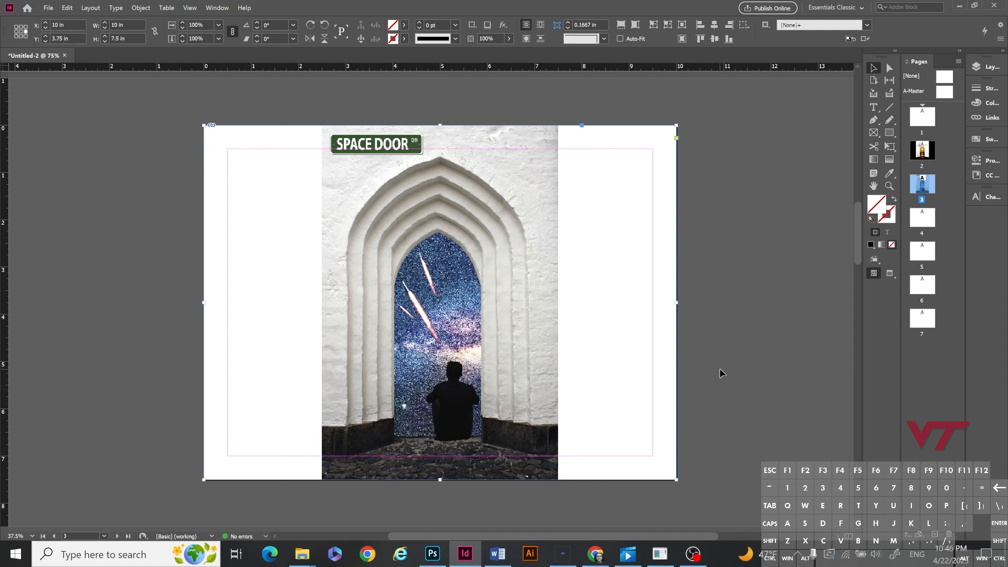
Step: Fill the Space Door image's frame with the Registration swatch and deselect it
left_click(720, 370)
left_click(598, 294)
left_click(404, 26)
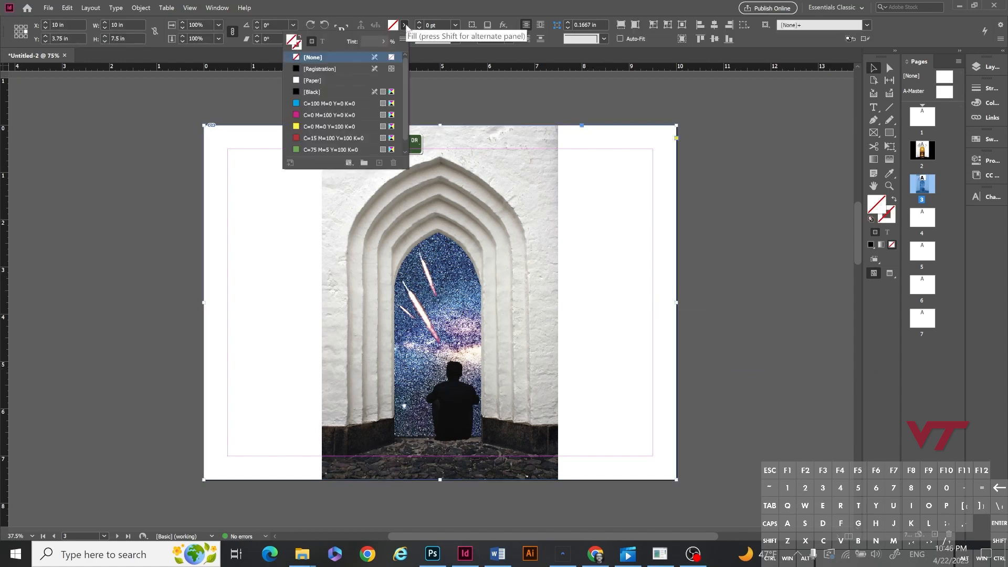
left_click(331, 70)
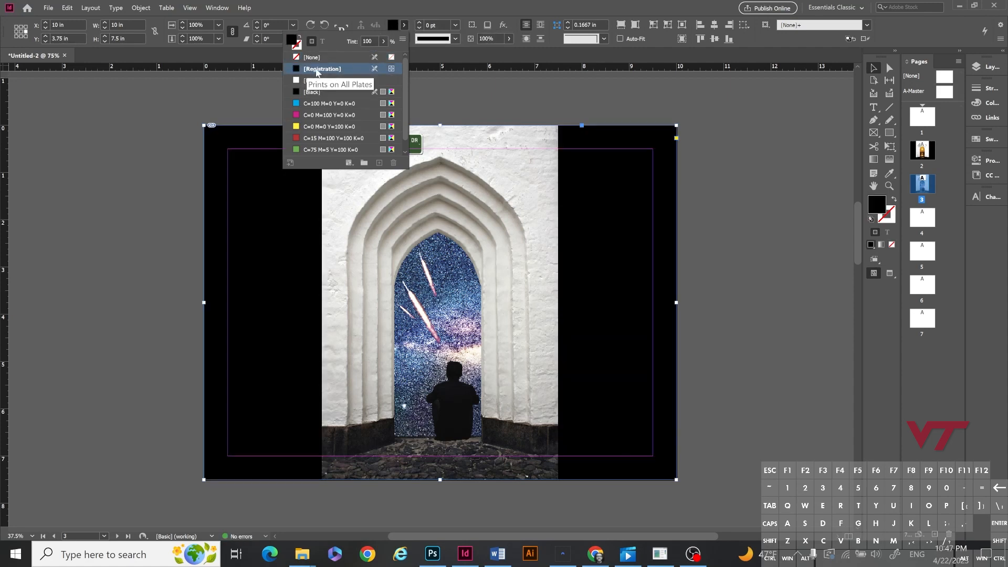
left_click(736, 299)
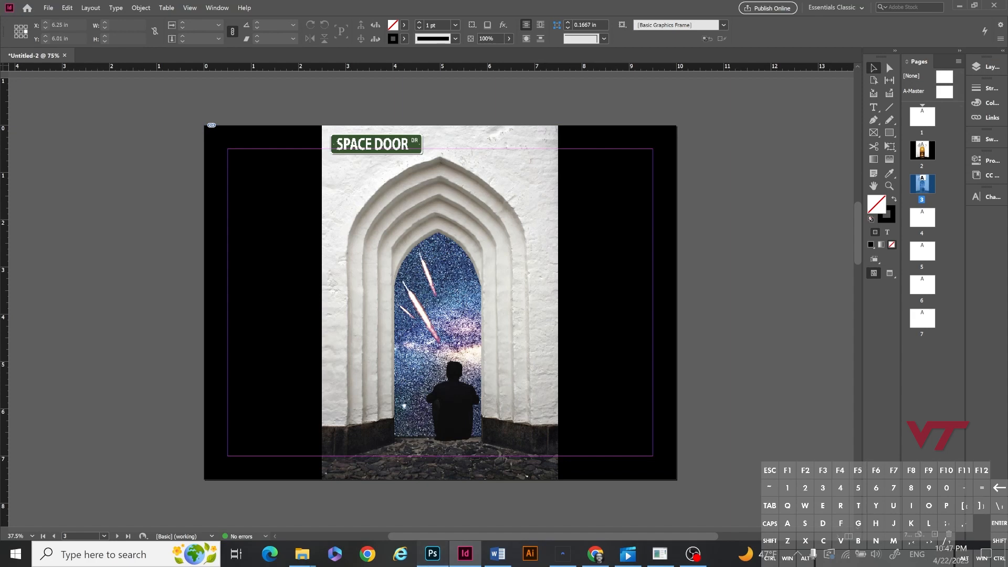
Step: Switch to Photoshop and open Space Door.psd from the recent files
left_click(432, 553)
scroll(499, 224, "up", 4)
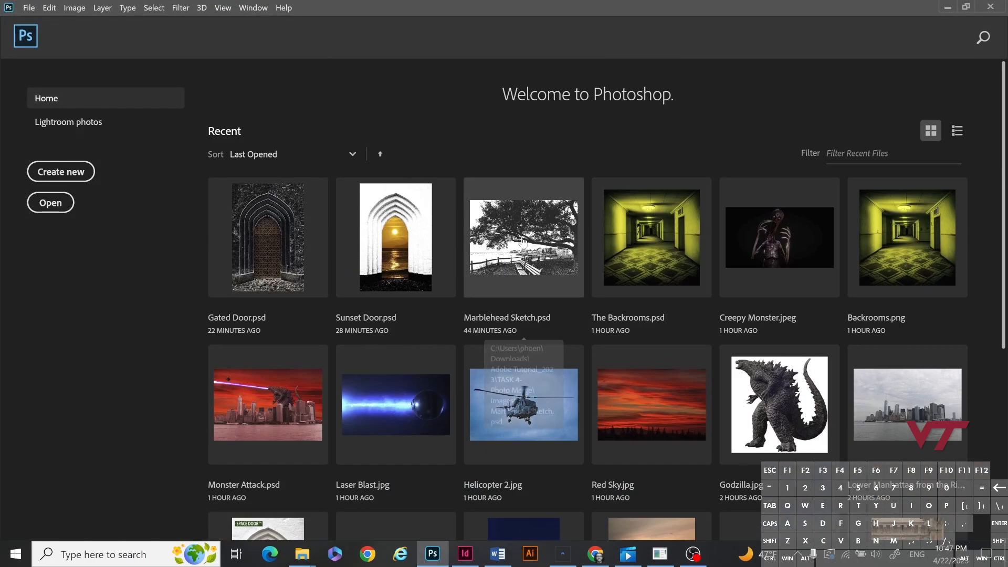
scroll(522, 241, "down", 5)
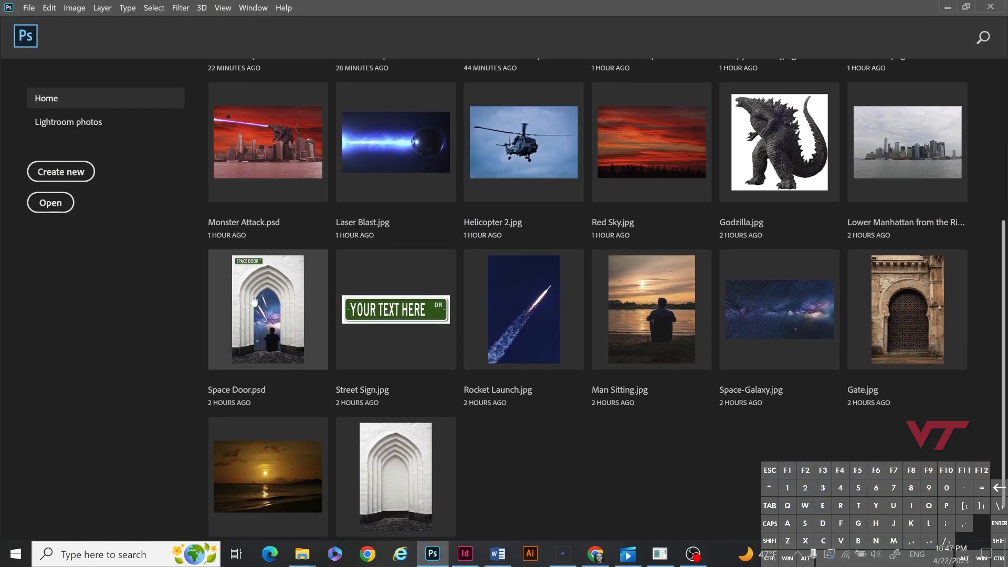
left_click(253, 301)
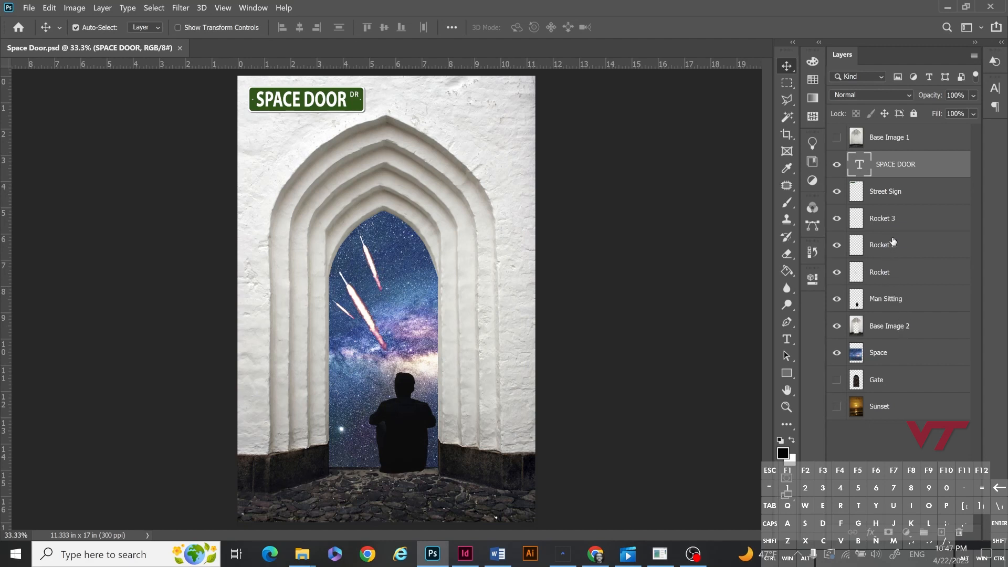
Step: Select the Base Image 2 layer and toggle its visibility off and on to check what it contains
left_click(896, 325)
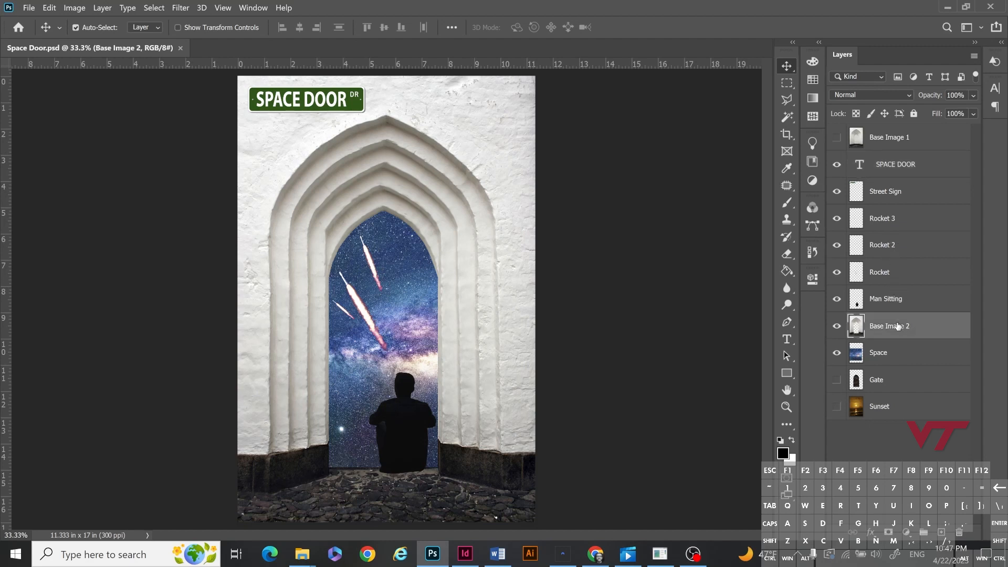
left_click(836, 325)
left_click(836, 325)
left_click(836, 325)
left_click(836, 325)
Step: Try reapplying the last Filter Gallery effect to the Base Image 2 layer, and undo it
left_click(181, 9)
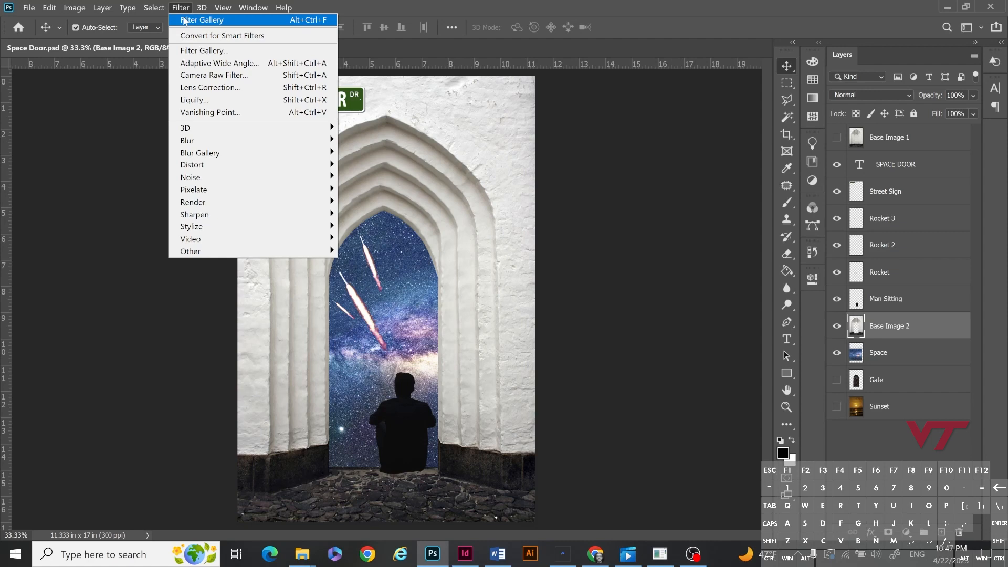
left_click(184, 20)
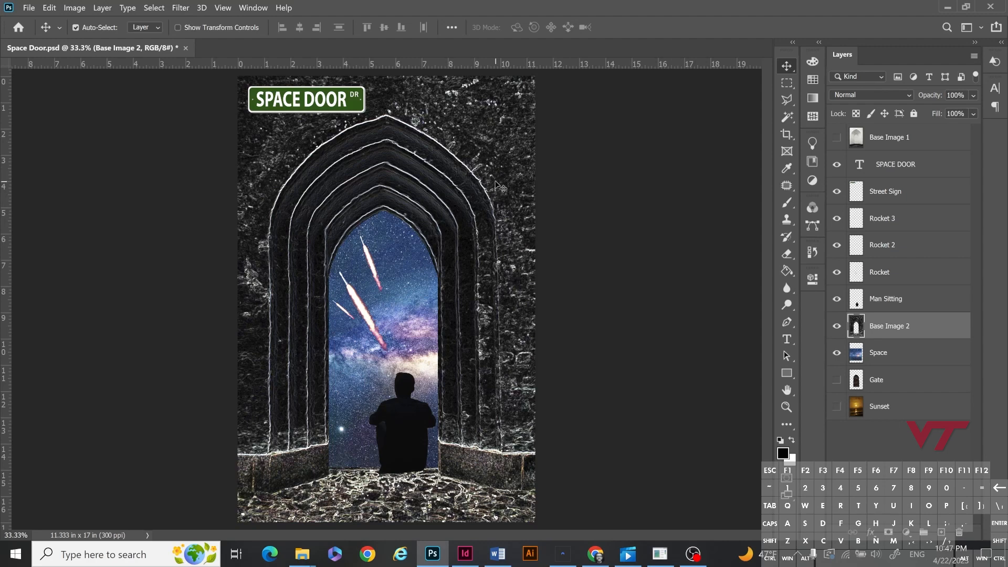
key("ctrl+z")
Step: Open the Filter Gallery for Base Image 2 and set the preview zoom to 33.3% to show the whole image
left_click(180, 8)
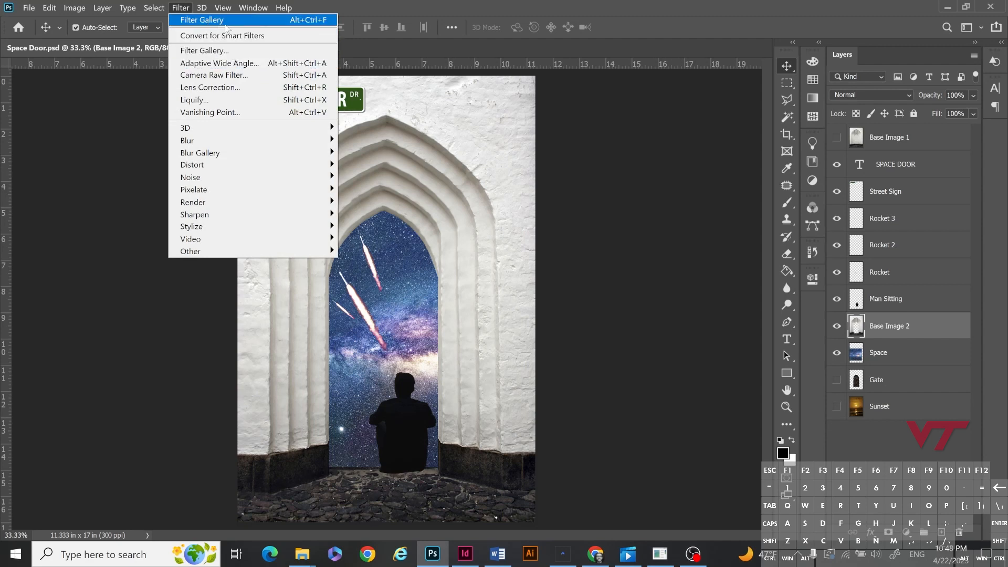
left_click(210, 51)
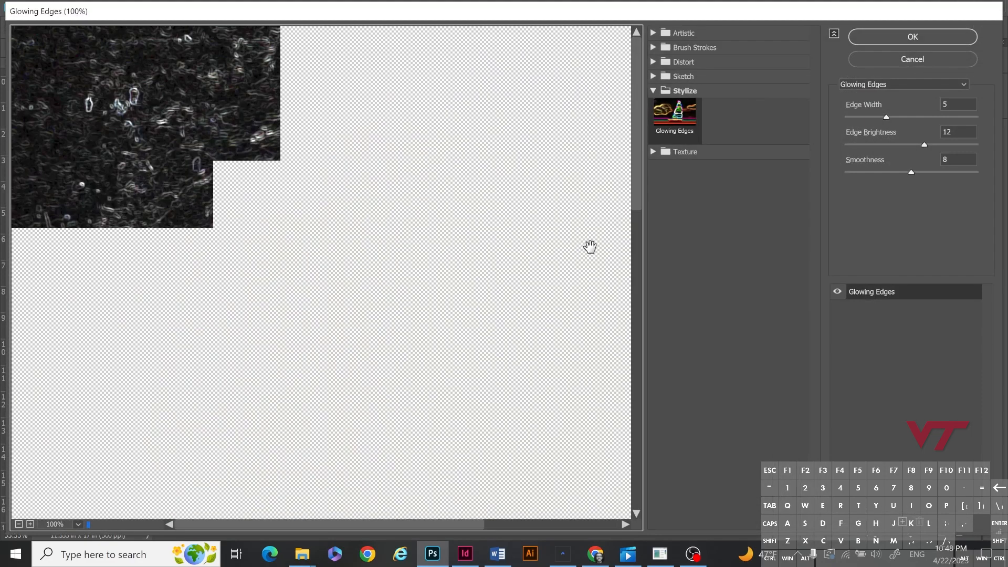
left_click(19, 524)
left_click(18, 524)
left_click(30, 524)
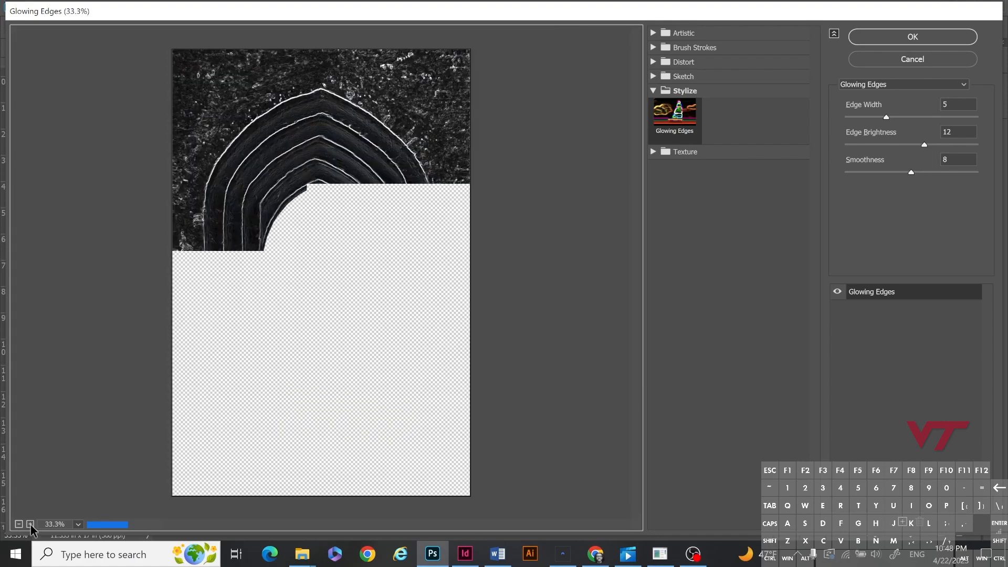
Step: Try the Artistic filter Fresco on the door image with brush size 4 and texture 2
left_click(692, 33)
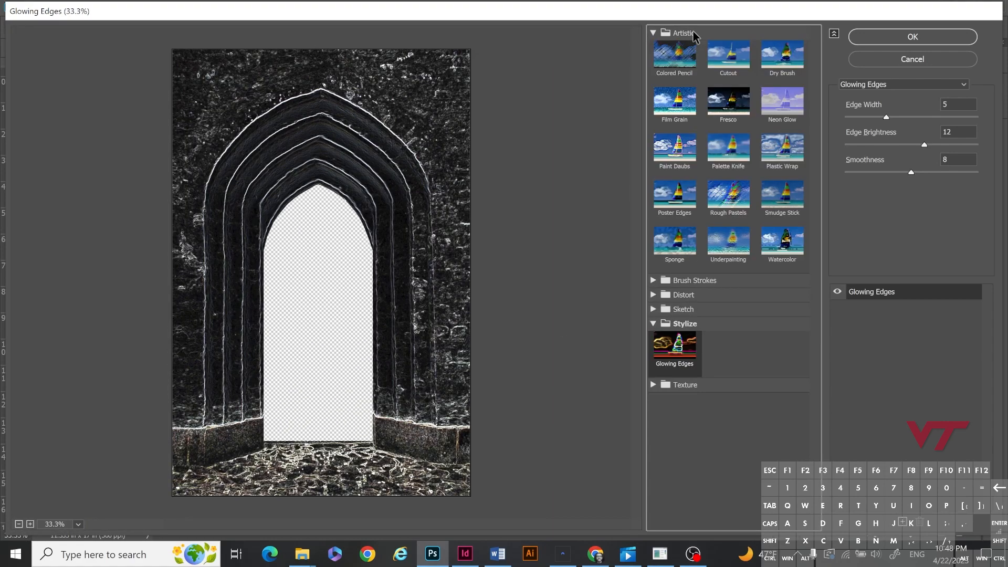
left_click(731, 102)
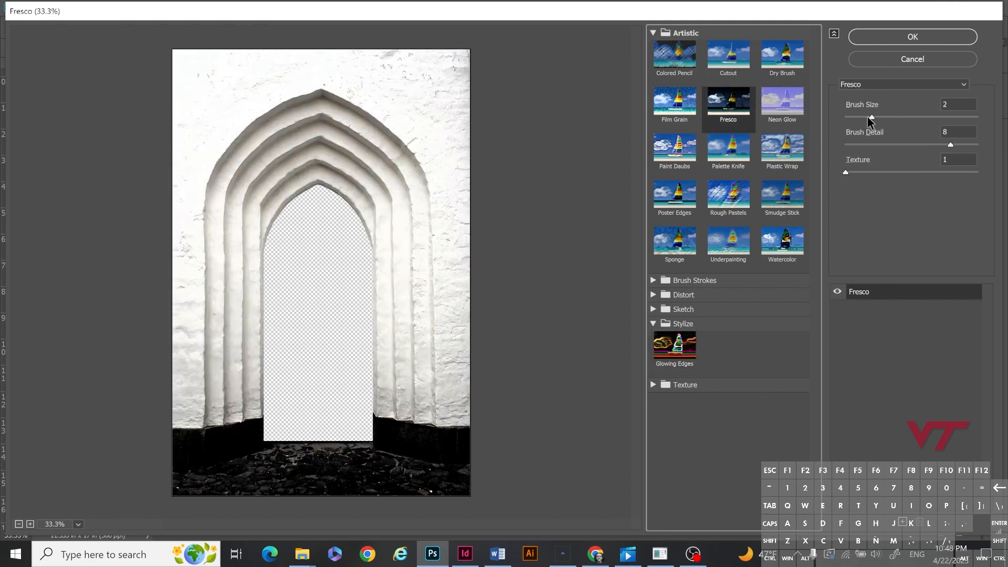
left_click_drag(870, 117, 902, 118)
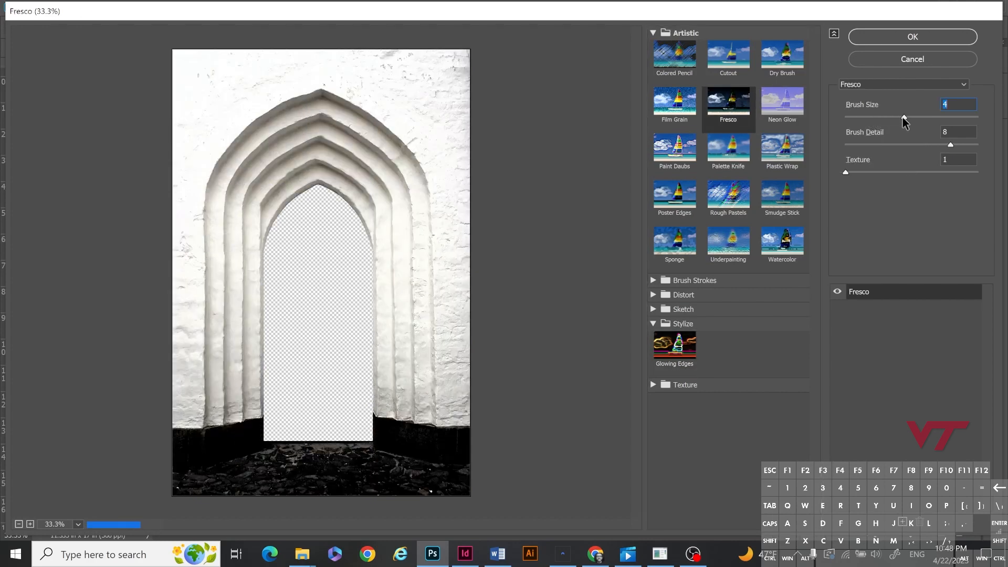
left_click_drag(845, 174, 901, 177)
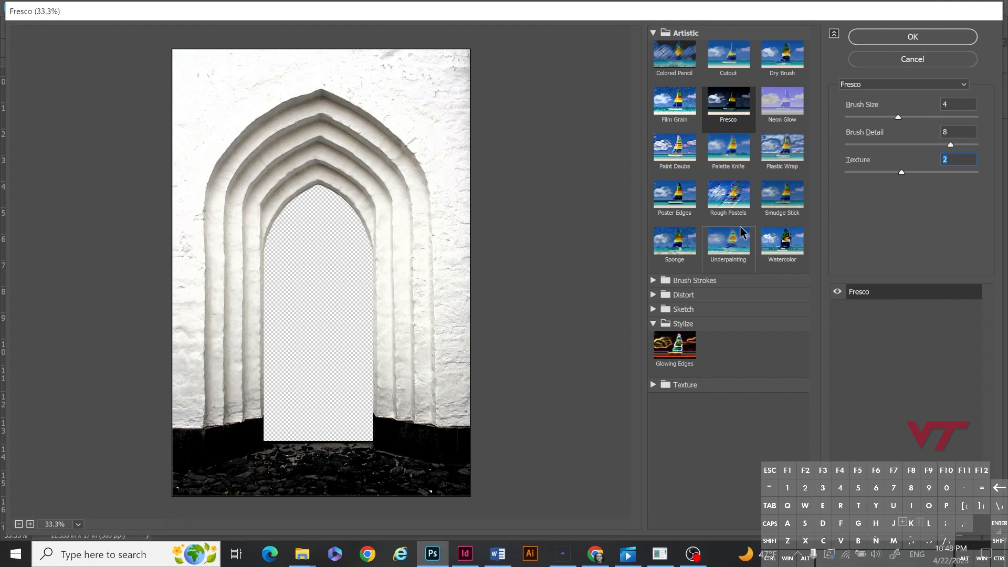
Step: Try the Artistic filter Watercolor on the door image and browse the Distort filters
left_click(770, 243)
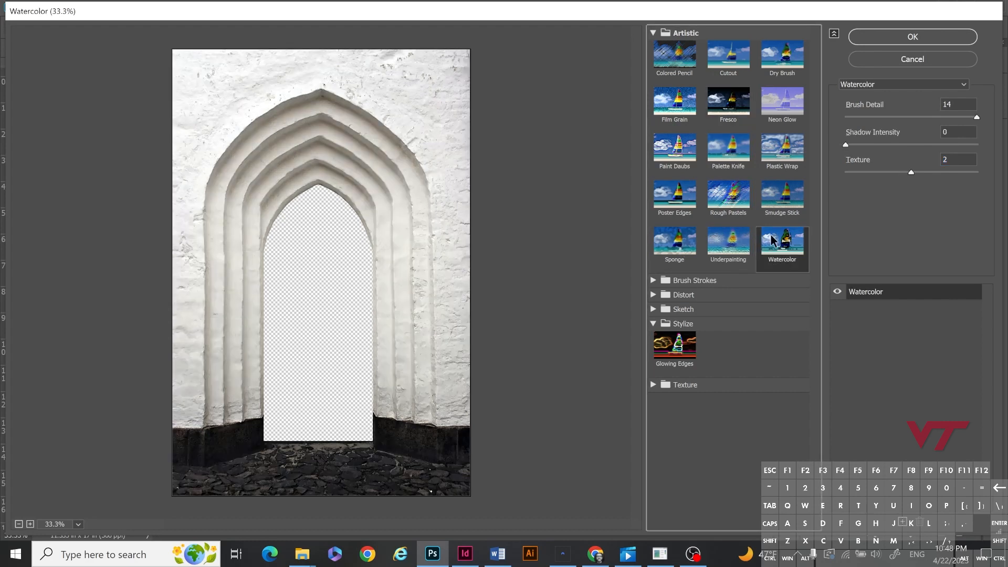
left_click(680, 295)
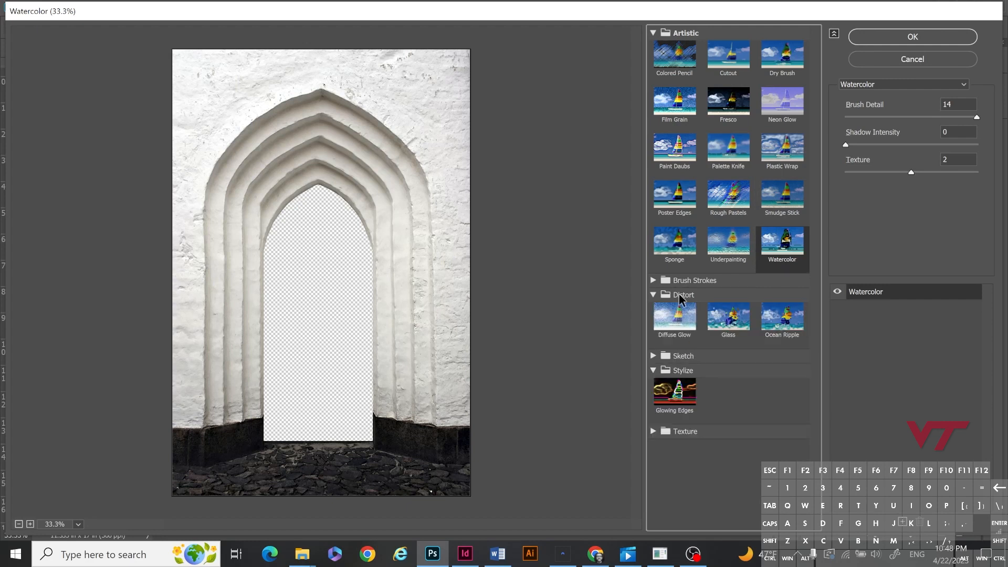
Step: Switch to the Brush Strokes filter Ink Outlines with stroke length 17, dark intensity 37 and light intensity 23
left_click(698, 280)
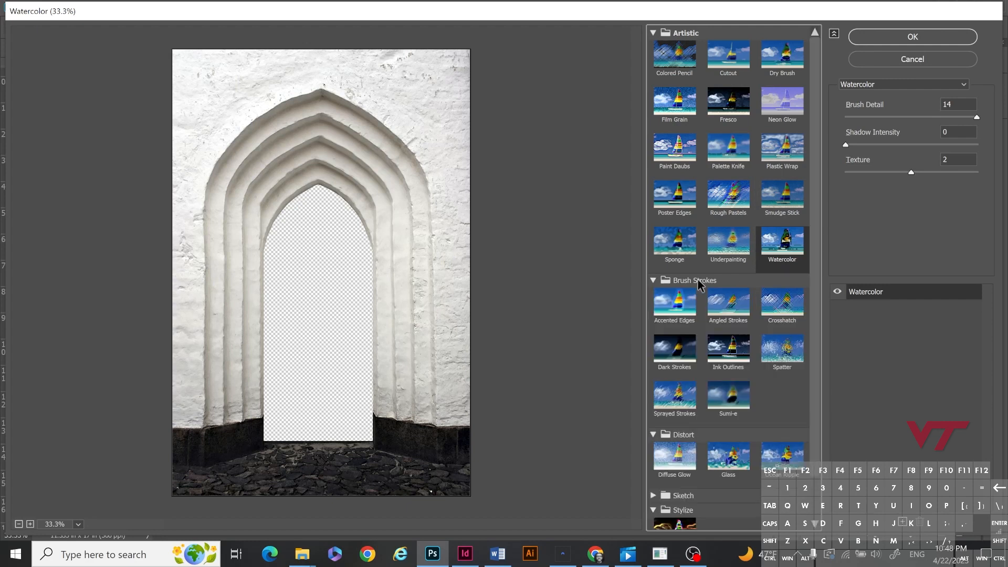
left_click(726, 348)
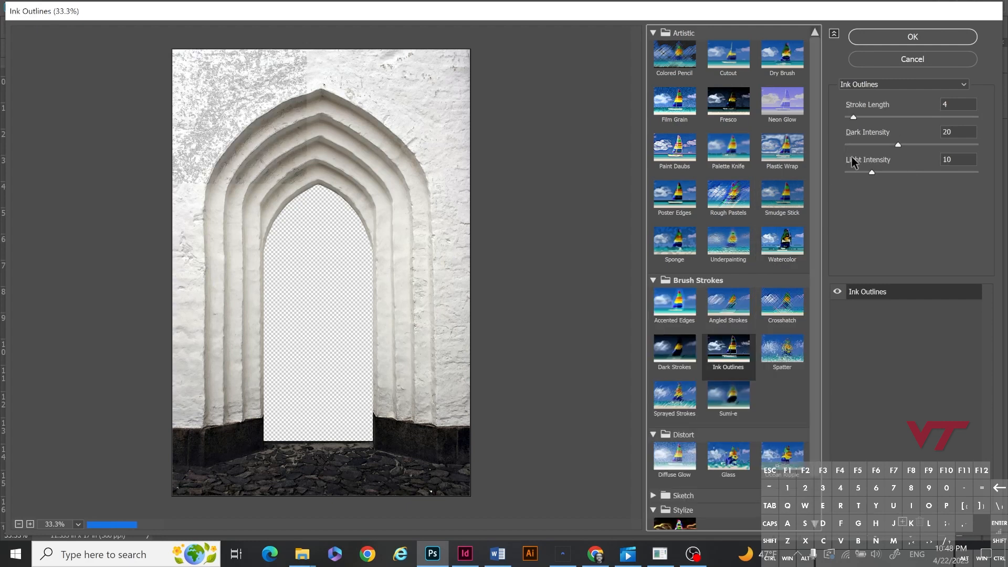
left_click_drag(854, 118, 906, 118)
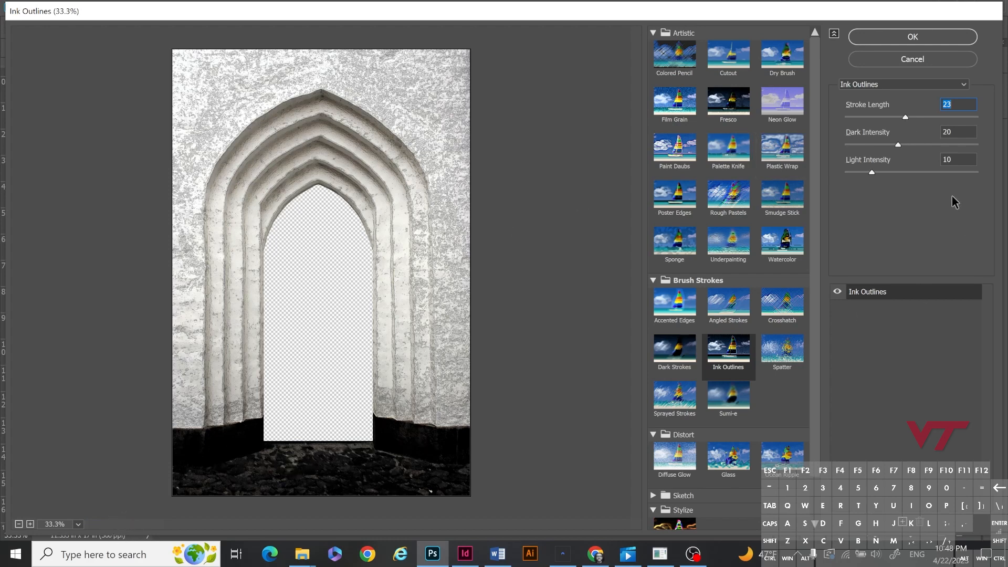
left_click_drag(897, 145, 943, 145)
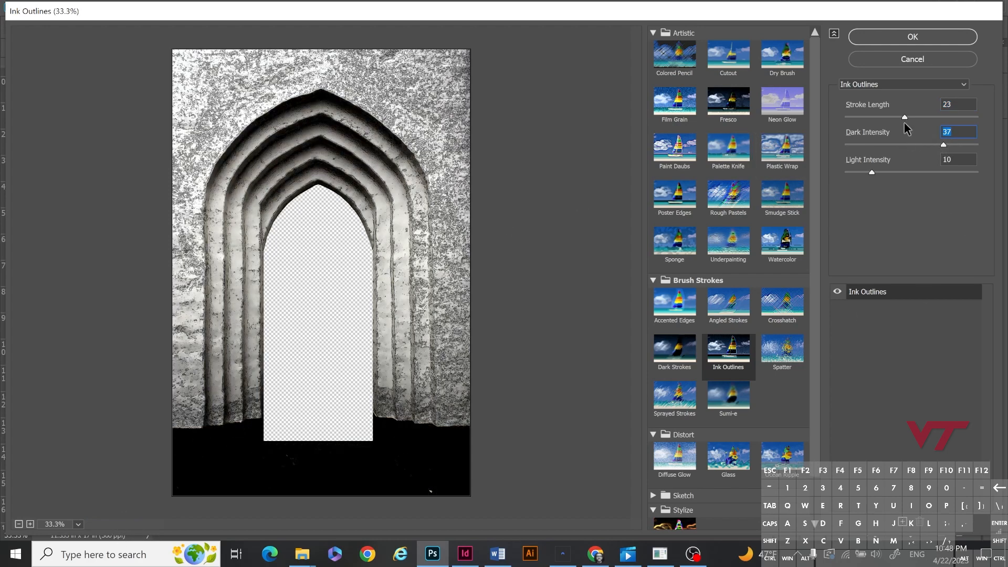
left_click_drag(904, 117, 888, 116)
left_click_drag(871, 172, 901, 172)
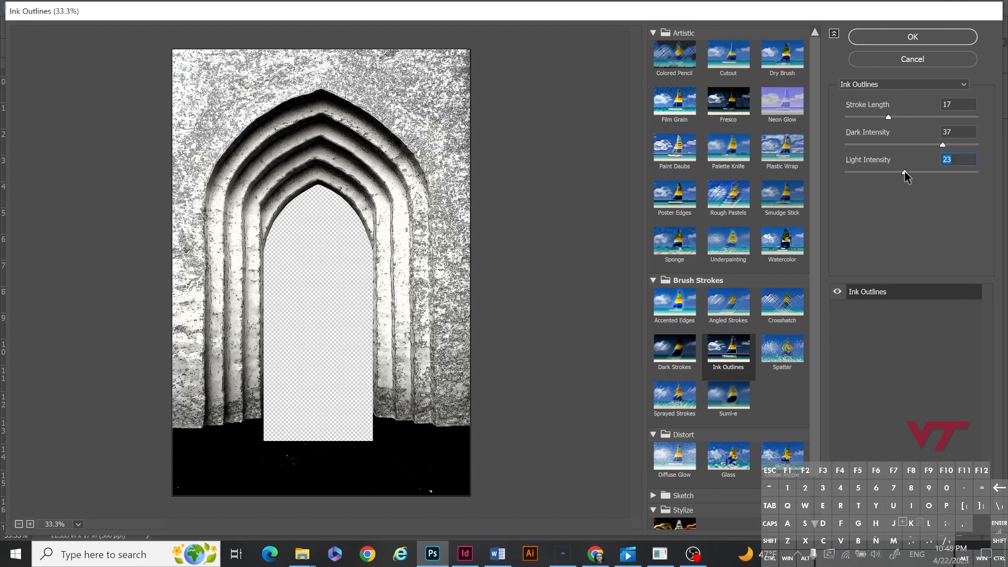
Step: Refine Ink Outlines to stroke length 24, dark intensity 37 and light intensity 39, and apply it to Base Image 2
left_click_drag(905, 171, 924, 172)
left_click_drag(888, 116, 907, 116)
left_click_drag(925, 172, 948, 173)
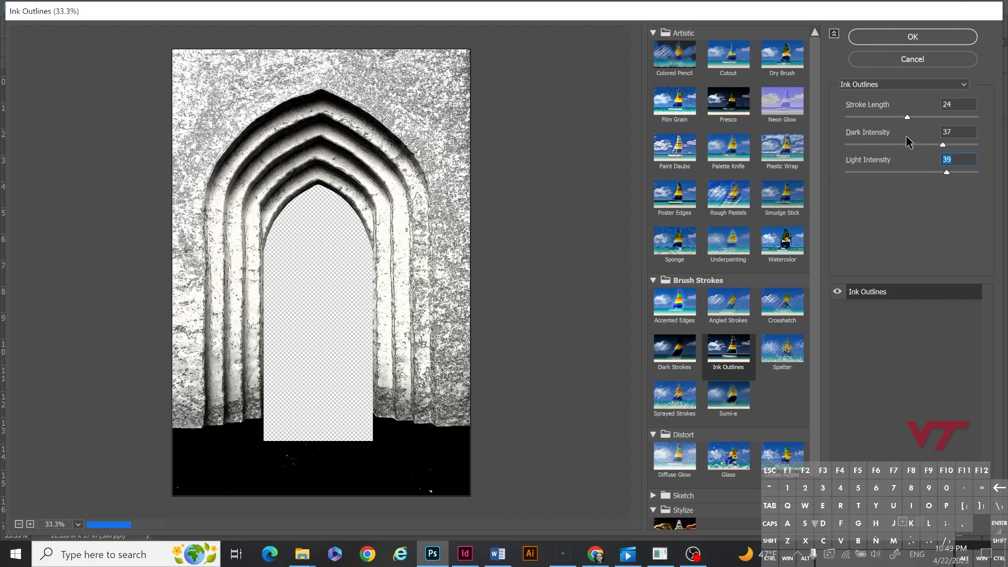
mouse_move(942, 145)
left_mouse_down()
mouse_move(918, 146)
mouse_move(940, 144)
left_mouse_up()
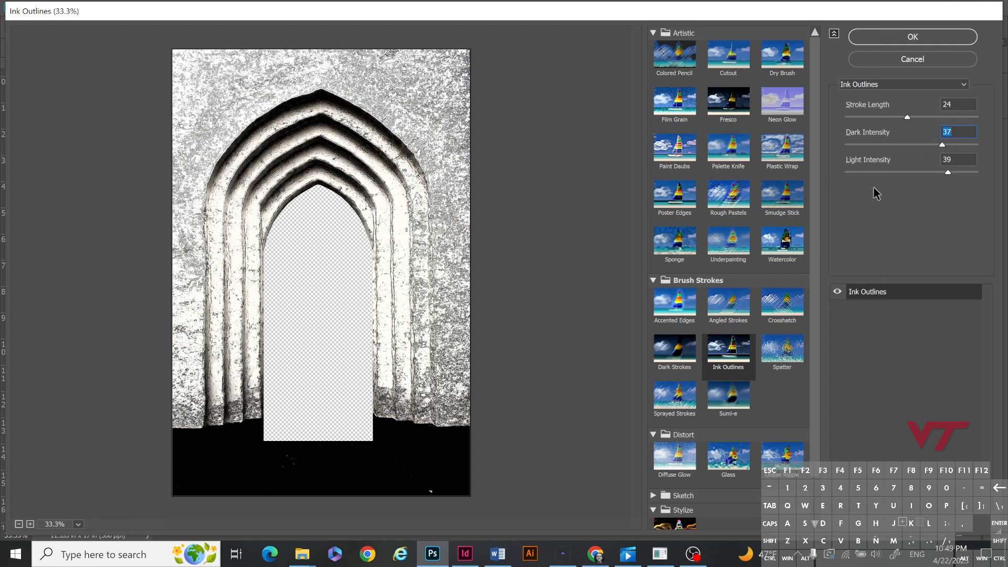
left_click(902, 35)
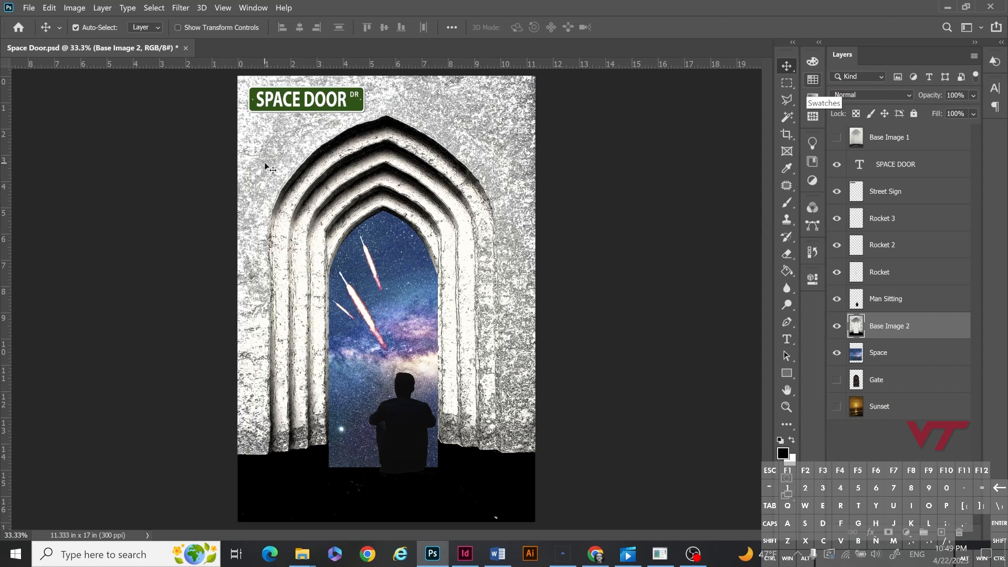
Step: Save the filtered image over the existing Space Door file in the TASK 1-View Images folder, keeping the Photoshop format
left_click(29, 8)
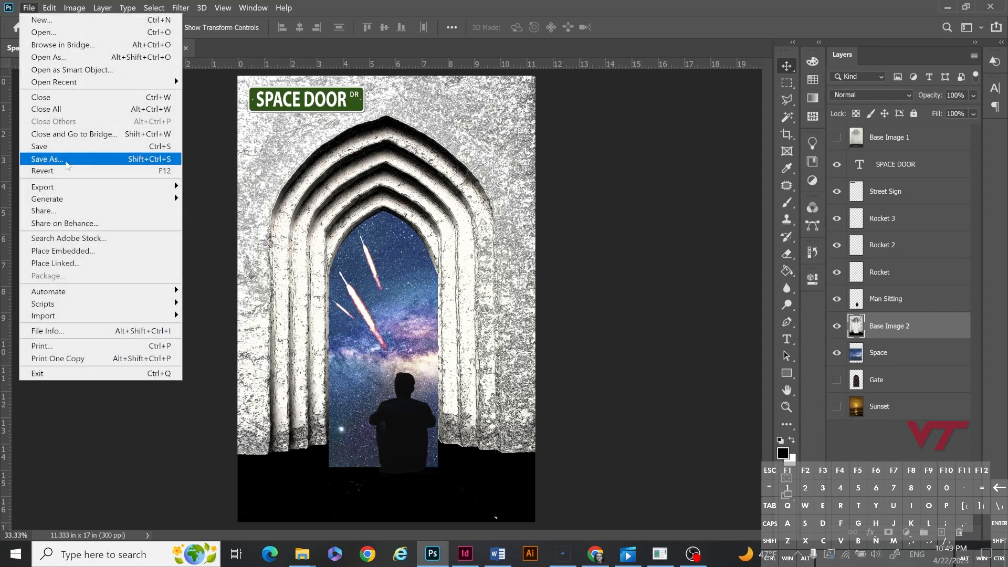
left_click(52, 158)
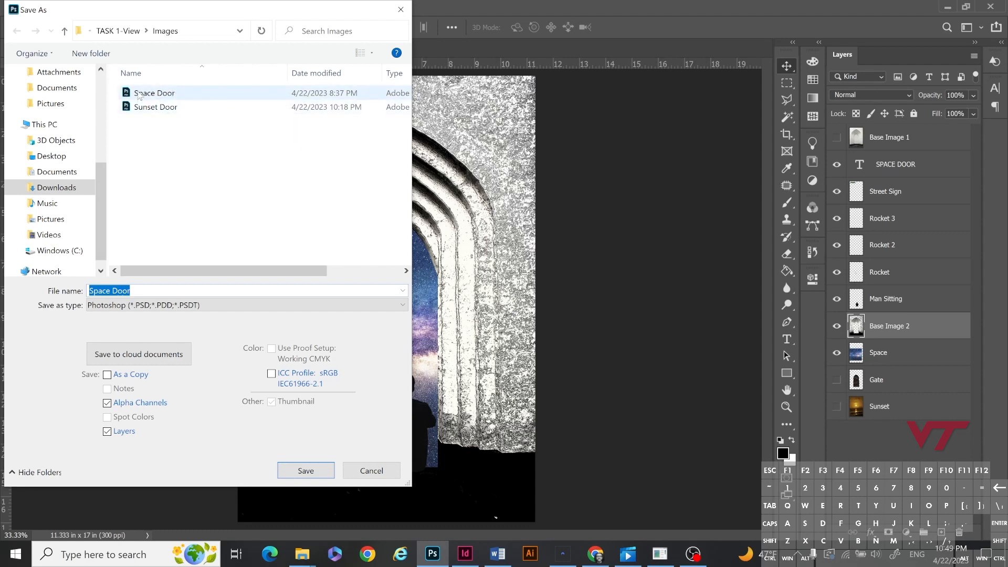
left_click(205, 99)
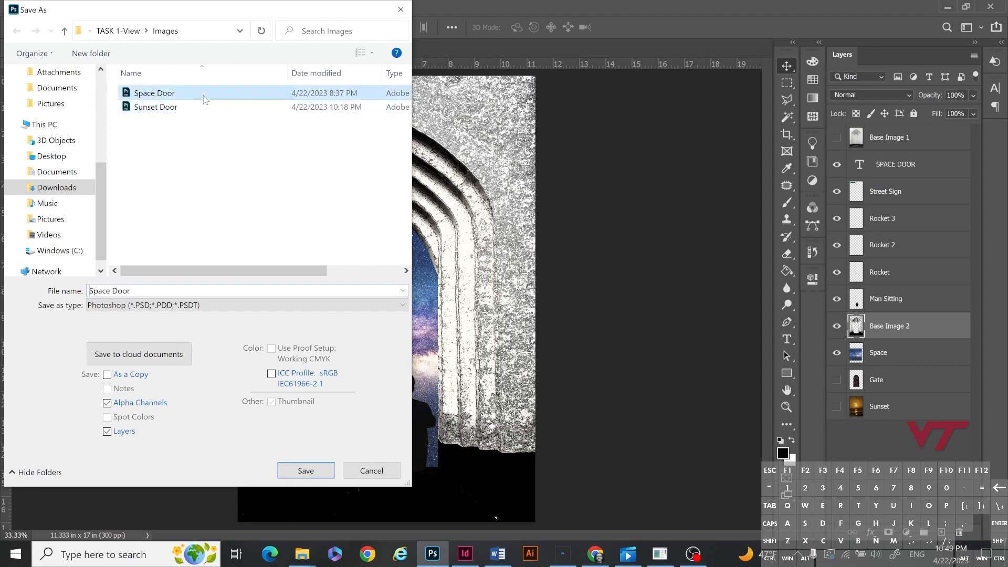
left_click(296, 470)
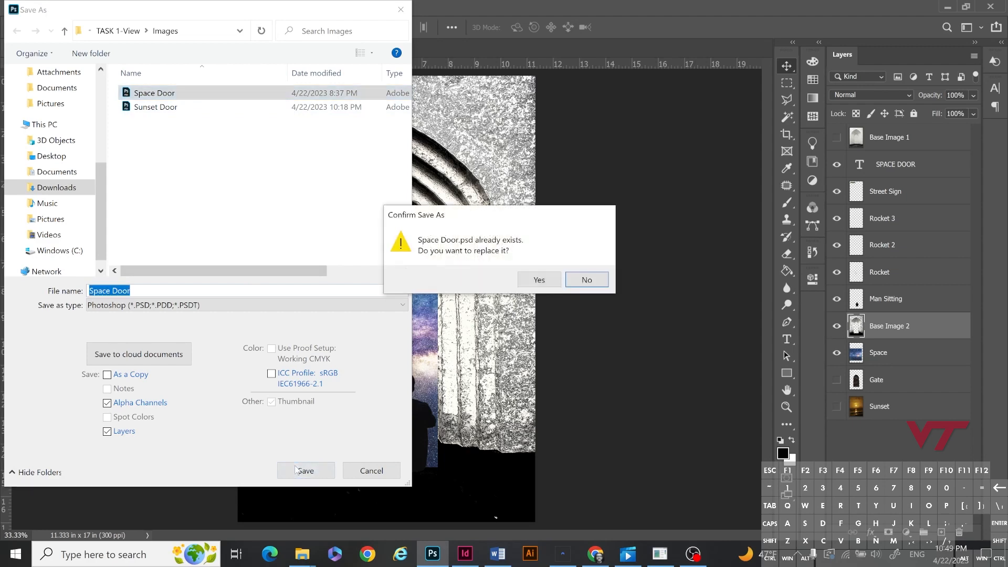
left_click(537, 279)
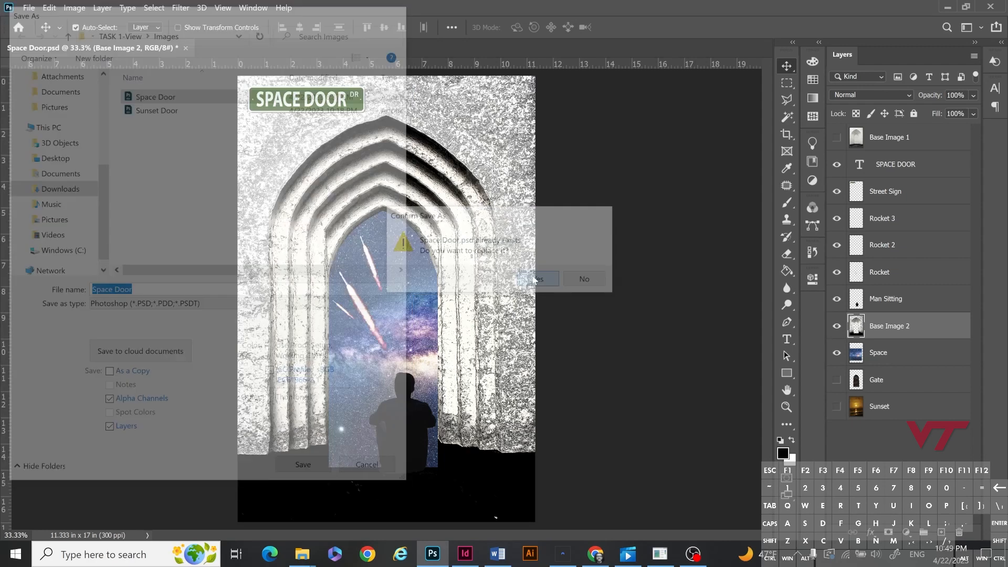
Step: Switch to InDesign, select the Space Door frame on page 3 and update its modified Space Door.psd link
left_click(473, 562)
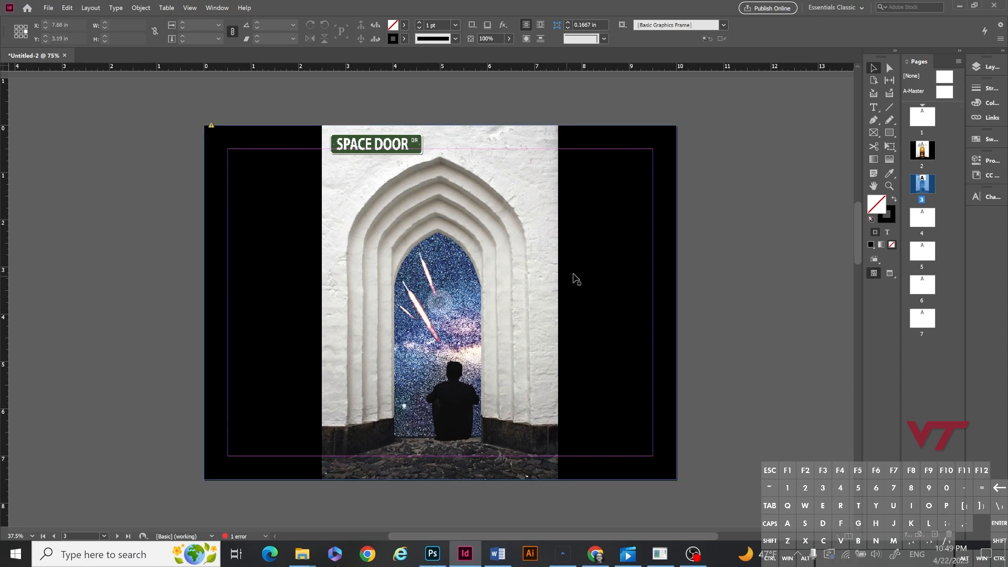
left_click(526, 261)
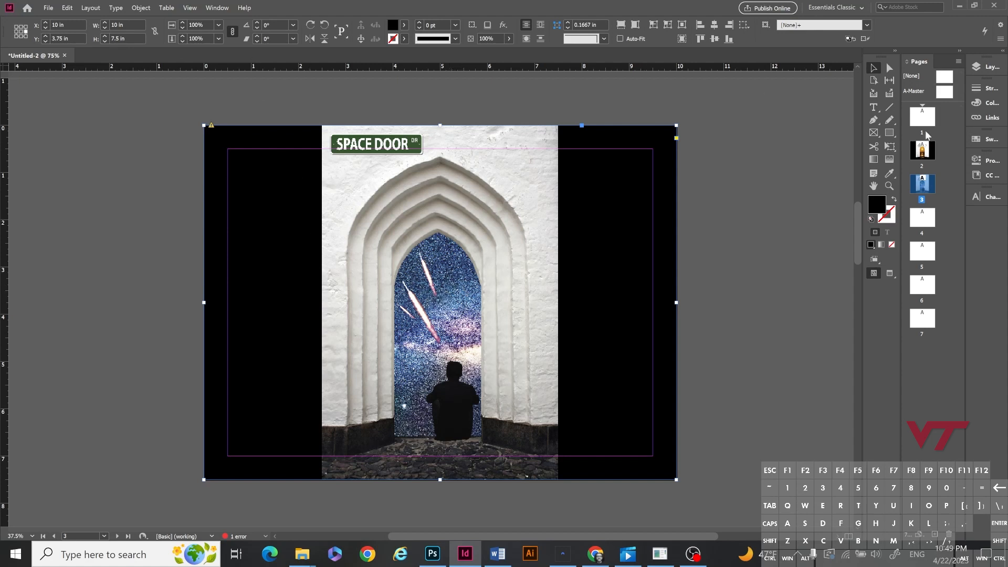
left_click(987, 119)
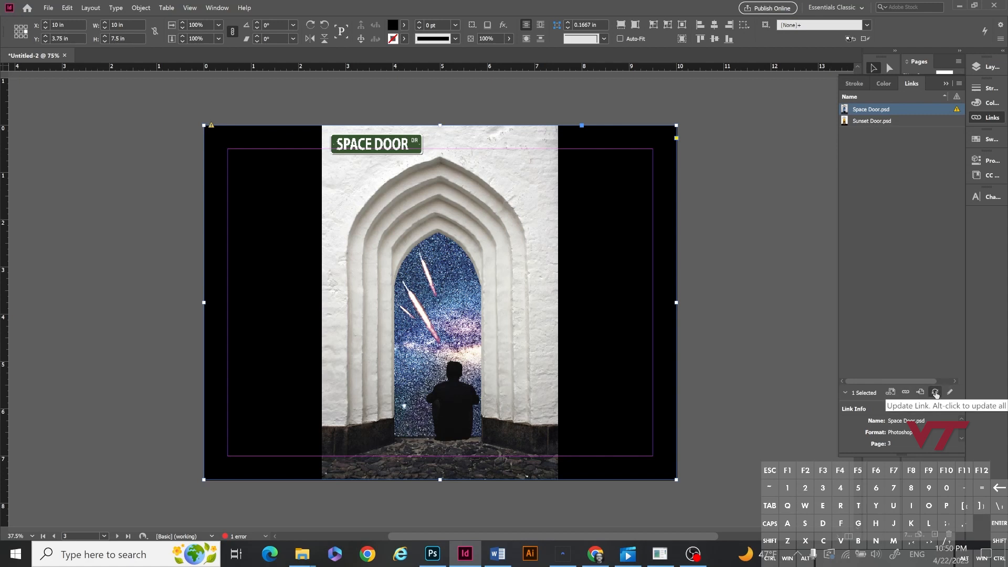
left_click(934, 391)
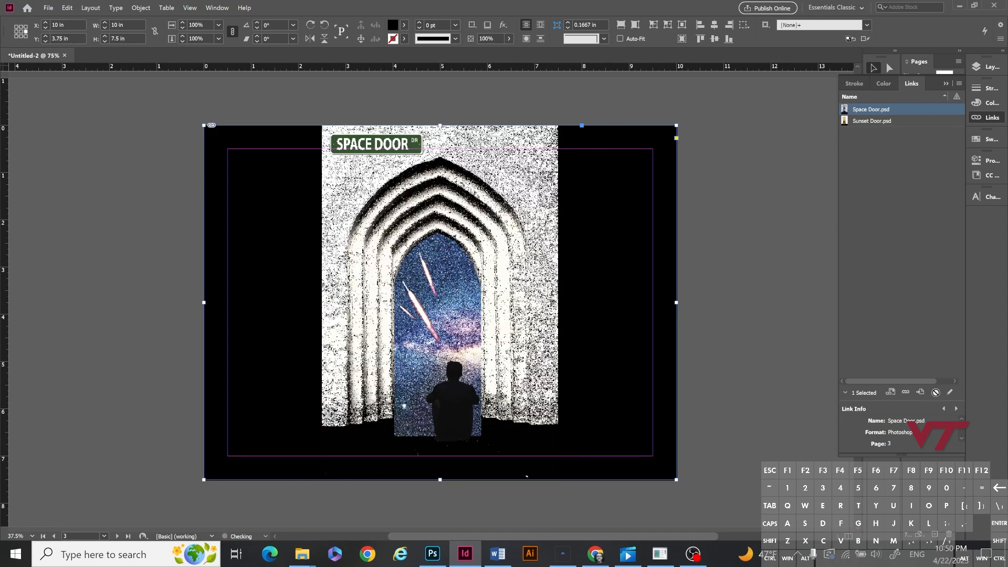
Step: Set the display performance of the Space Door image to High Quality Display and close the list of links
right_click(542, 236)
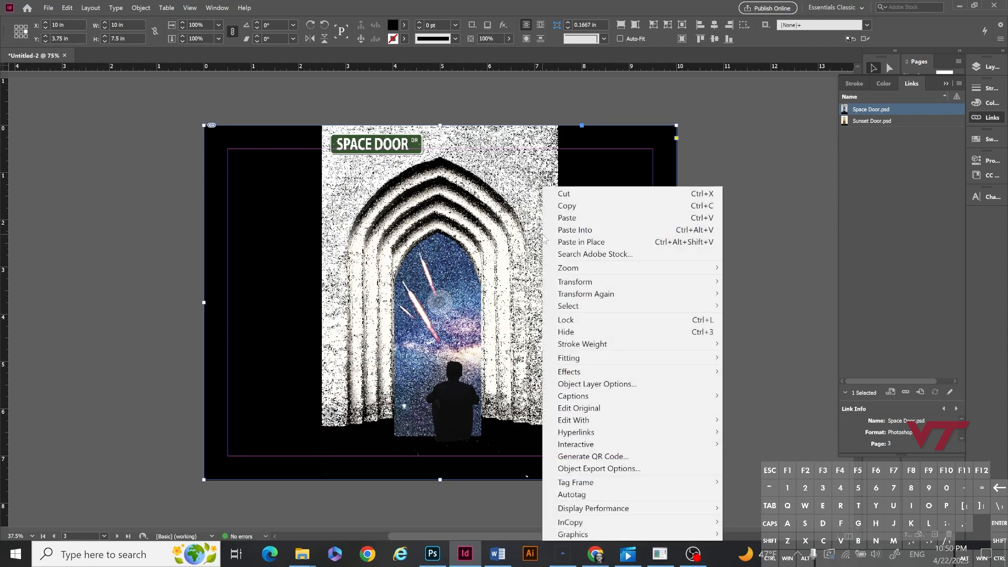
mouse_move(620, 508)
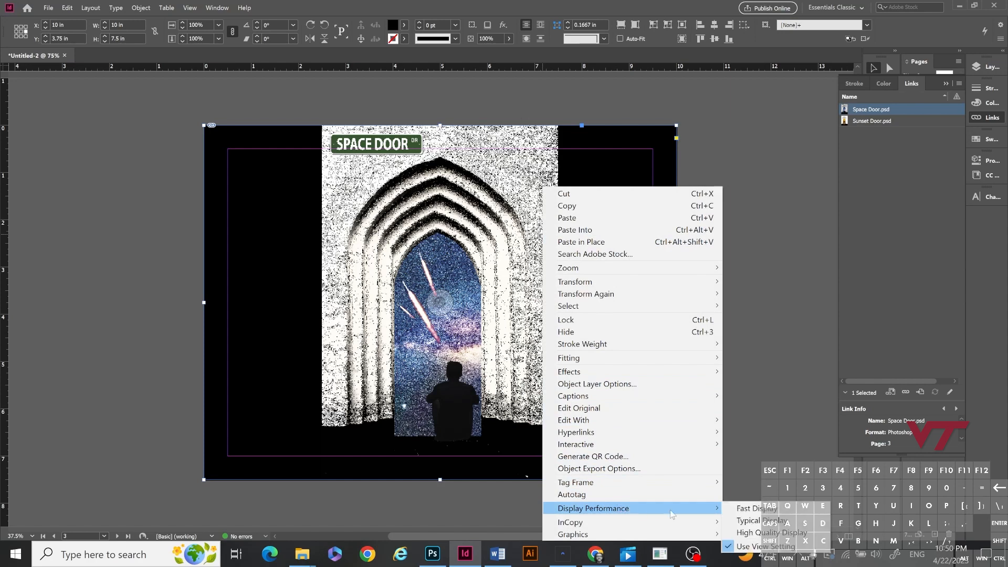
left_click(767, 532)
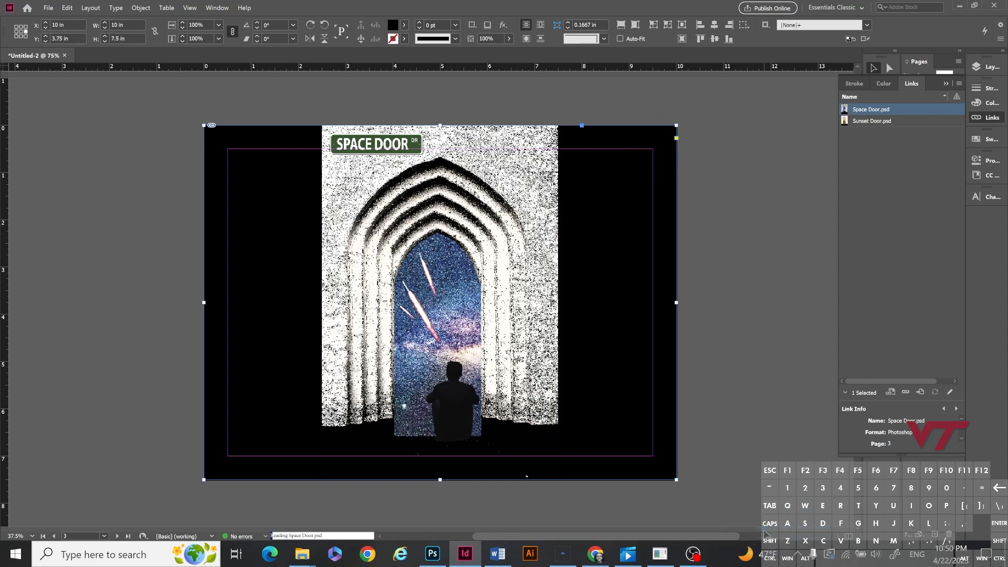
left_click(946, 83)
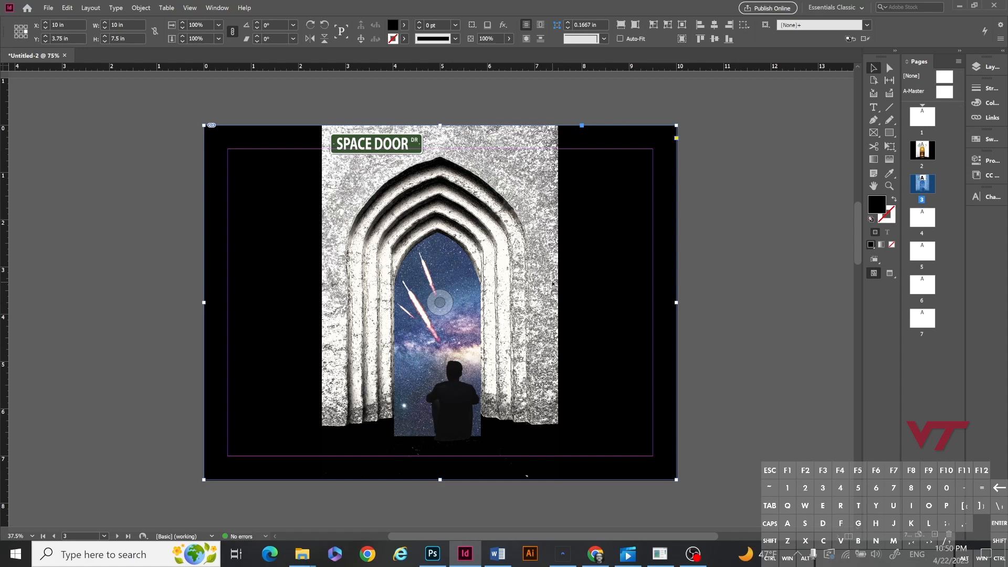
Step: Set the display performance of the Space Door image to Typical Display
right_click(546, 186)
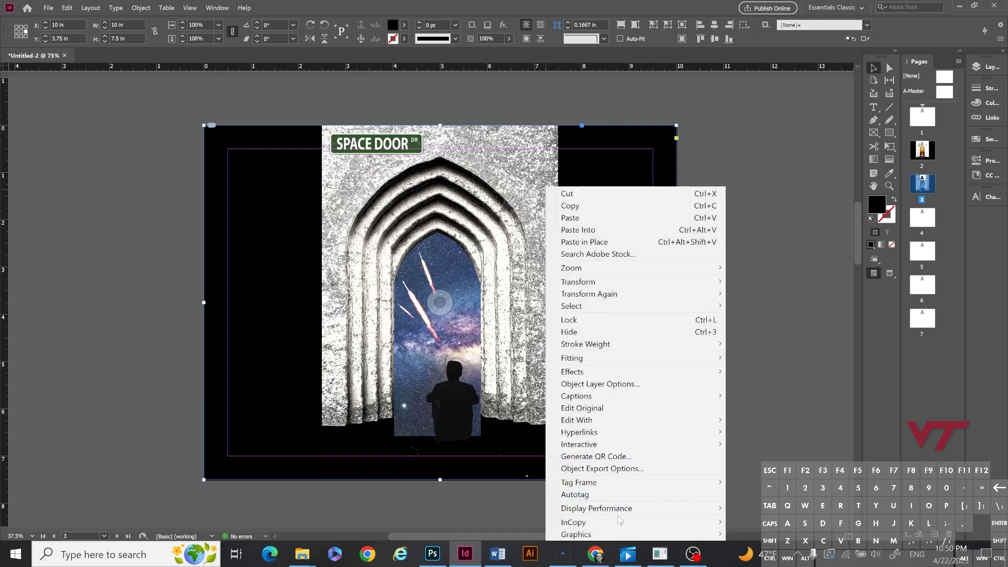
mouse_move(618, 514)
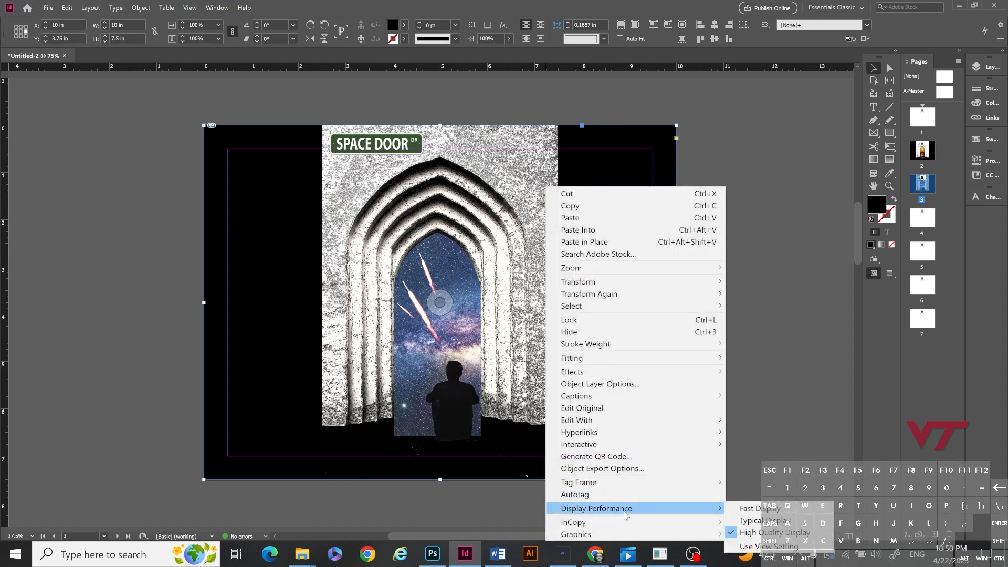
left_click(748, 520)
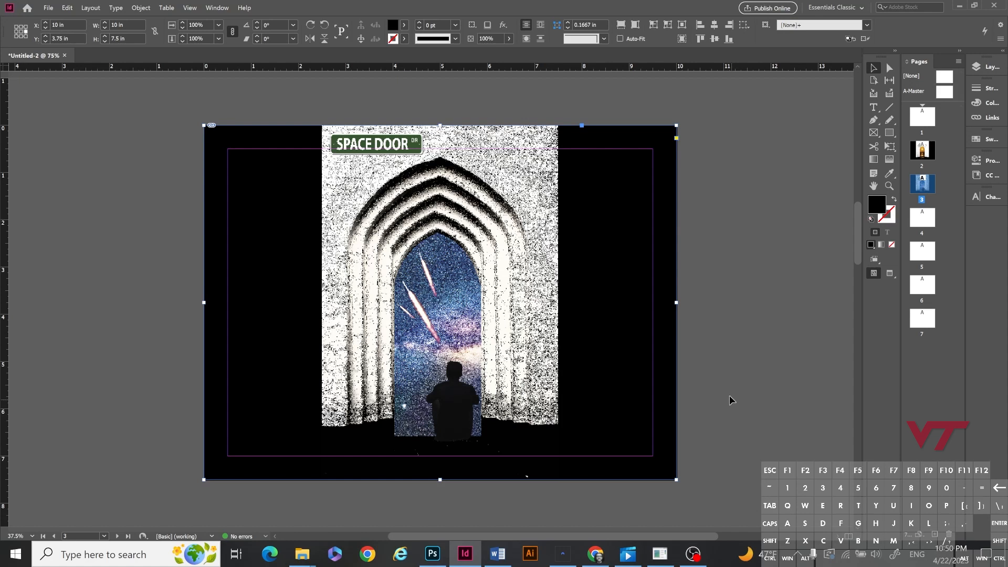
left_click(719, 210)
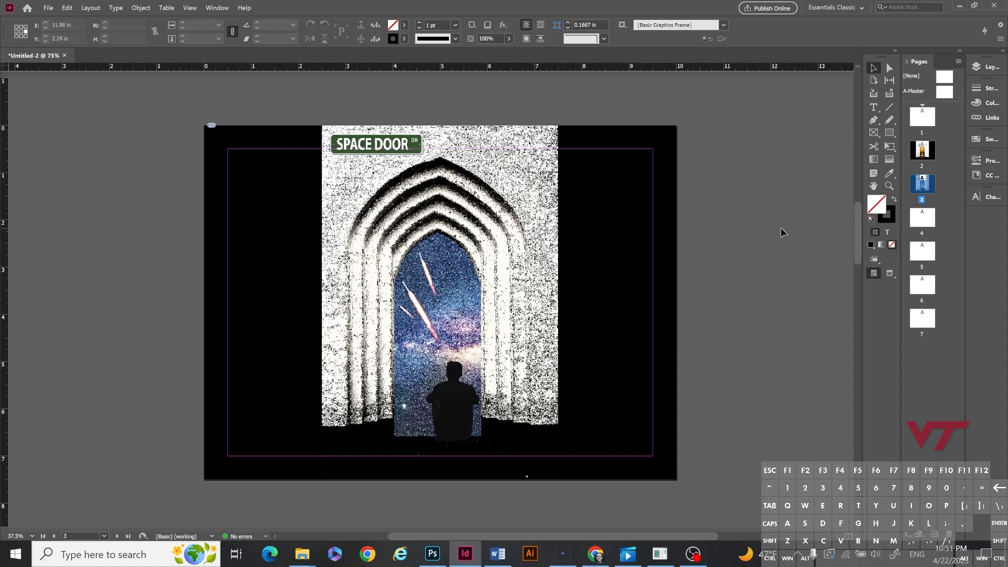
left_click_drag(723, 292, 544, 242)
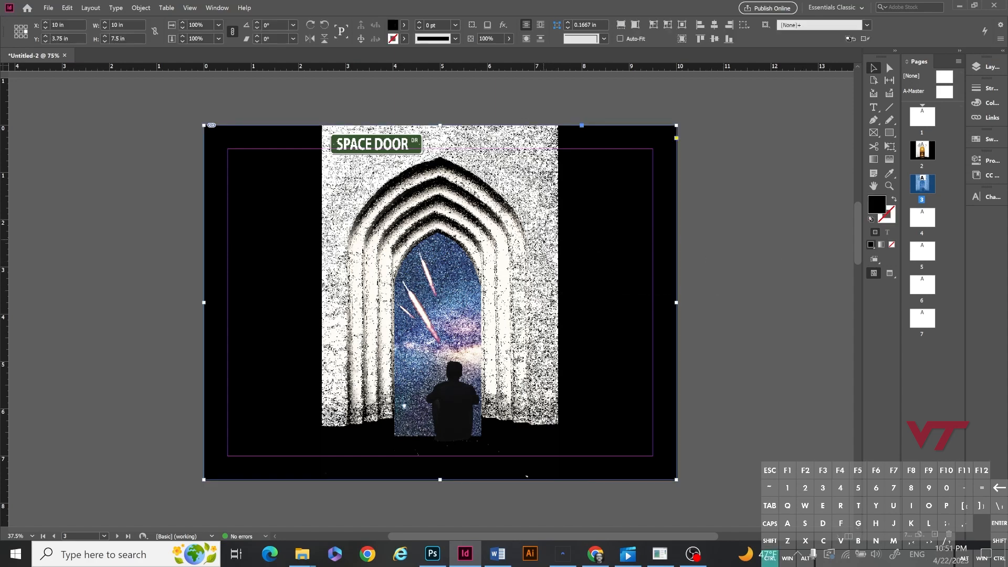
left_click(707, 239)
Step: Draw a 10 × 7.5 in rectangle frame covering the whole of page 4
scroll(713, 244, "down", 10)
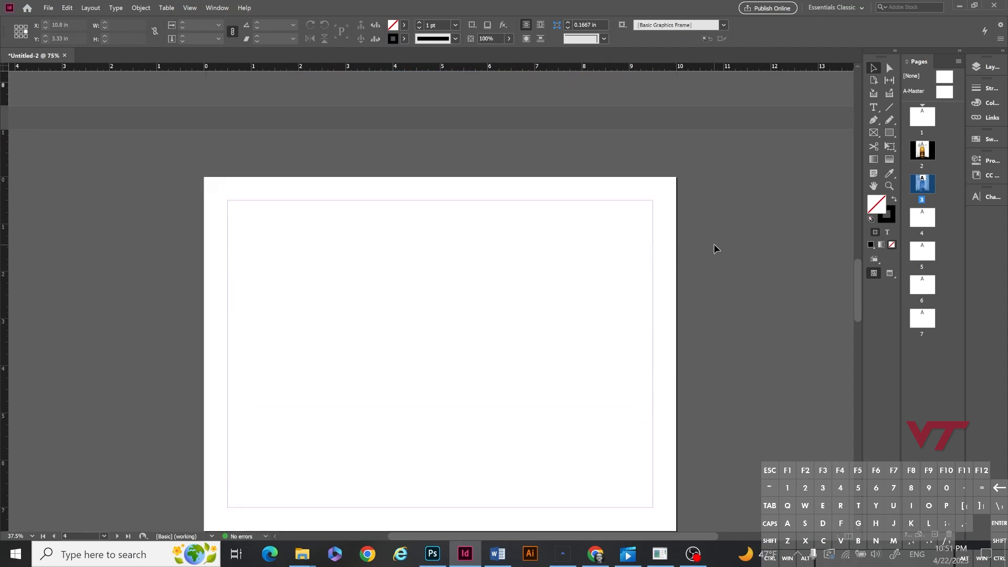
left_click(875, 133)
left_click_drag(204, 100, 675, 456)
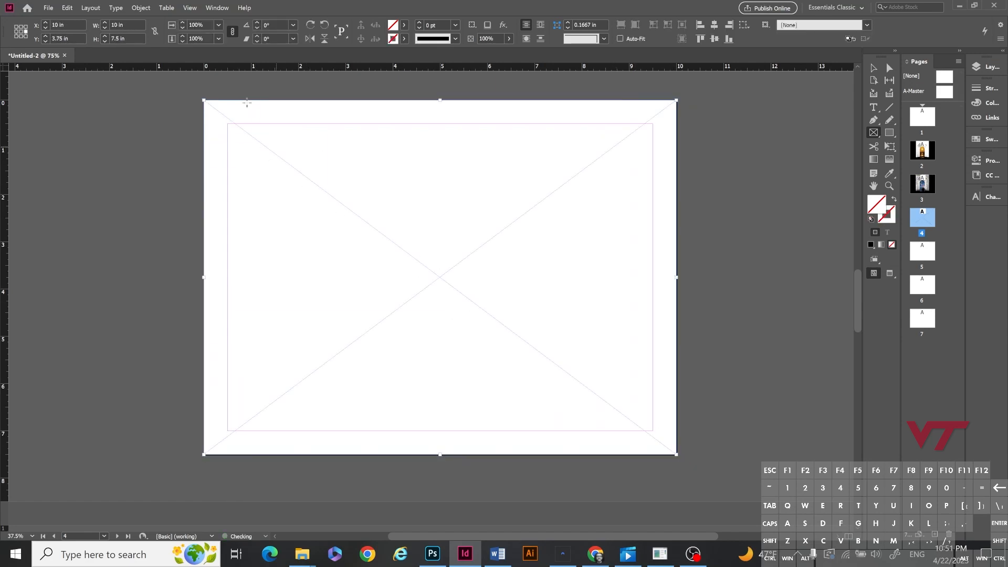
Step: Place the Gated Door image from the TASK 2-New York City Images folder into the full-page frame on page 4
left_click(48, 8)
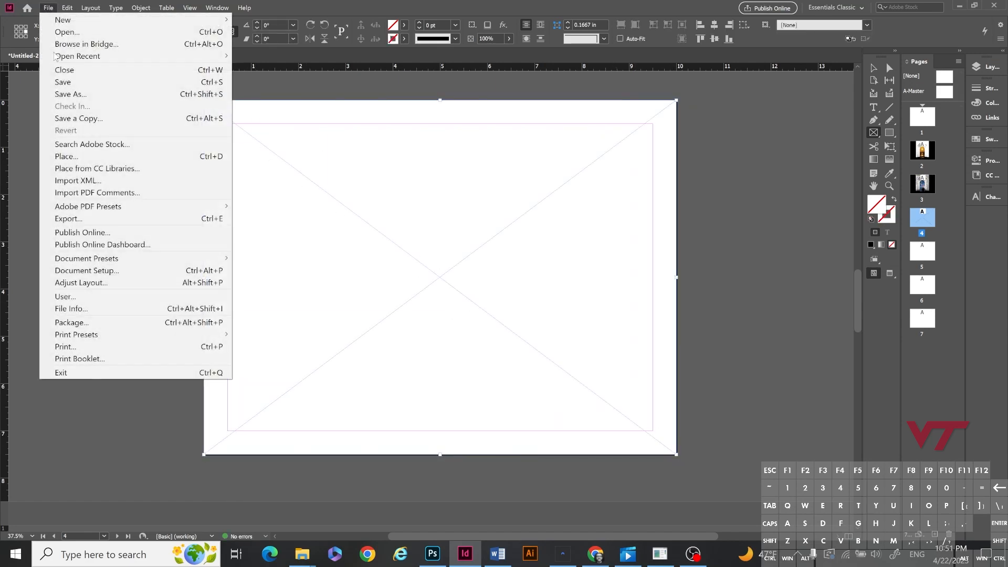
left_click(68, 157)
left_click(534, 121)
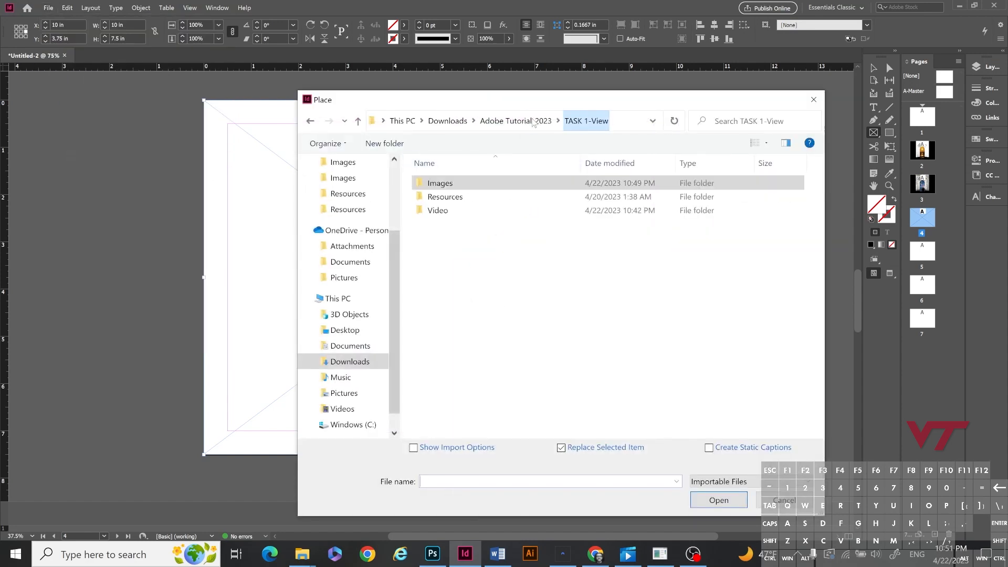
left_click(504, 125)
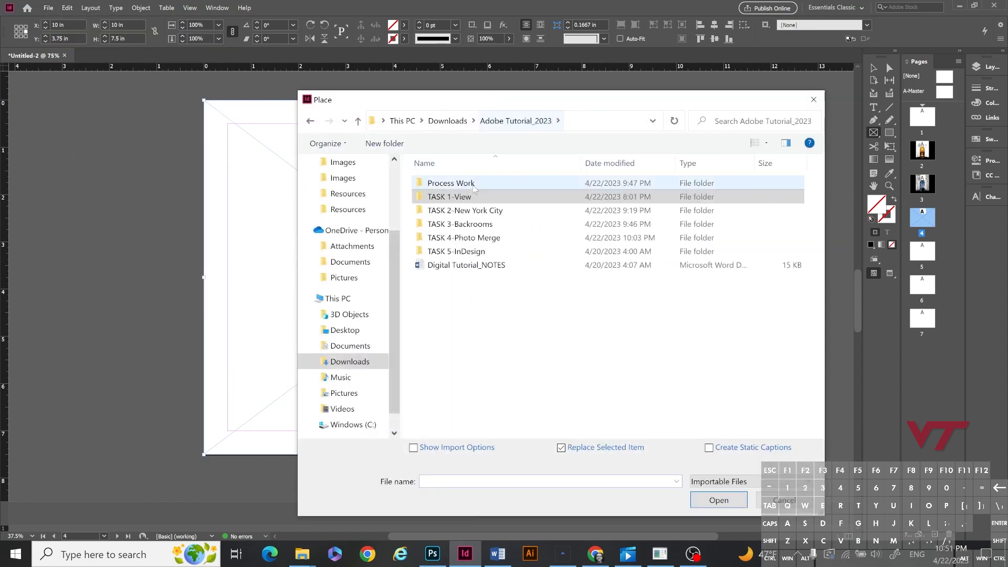
double_click(467, 211)
double_click(459, 187)
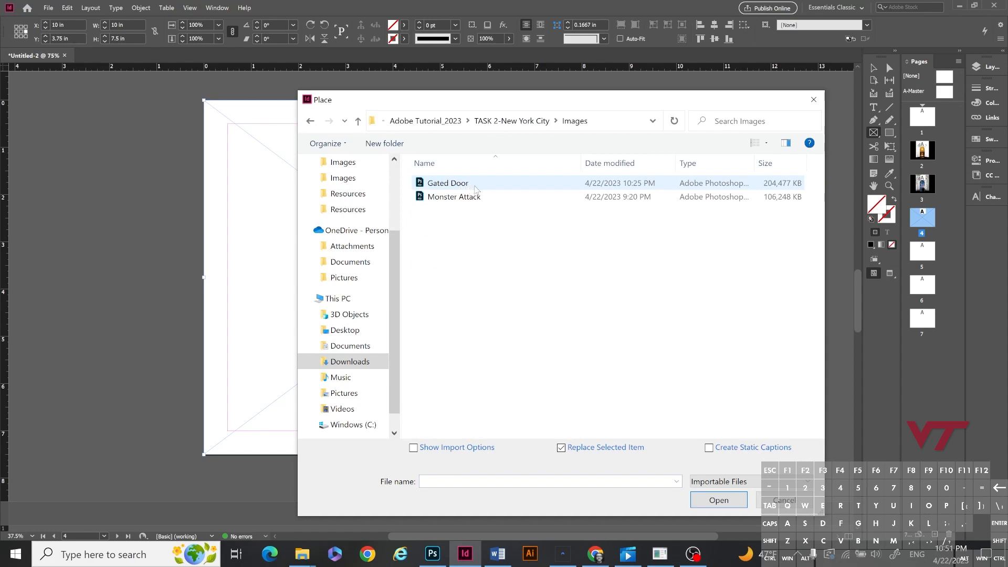
left_click(472, 183)
left_click(713, 505)
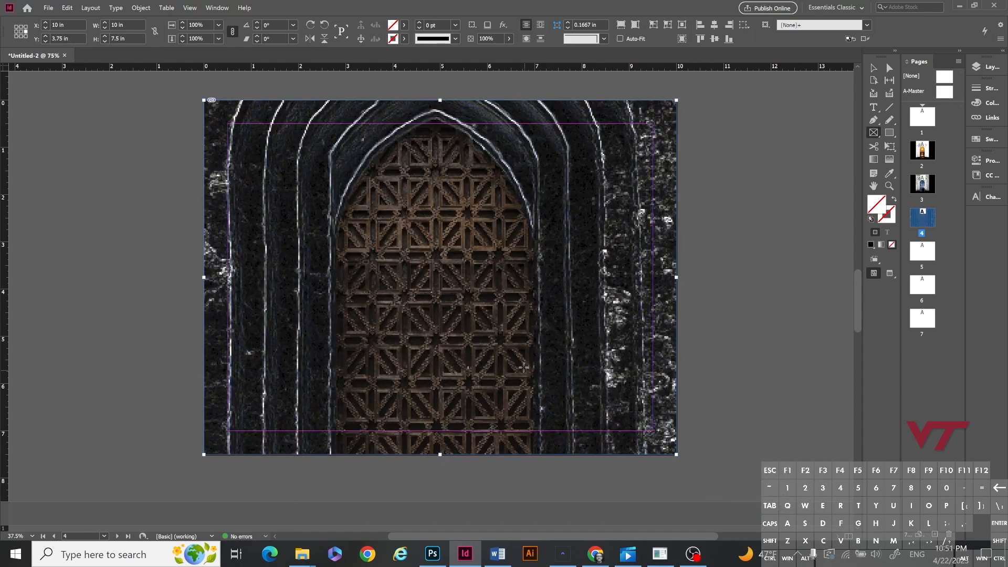
Step: Fit the Gated Door image proportionally inside the full-page frame on page 4
left_click(873, 68)
right_click(429, 227)
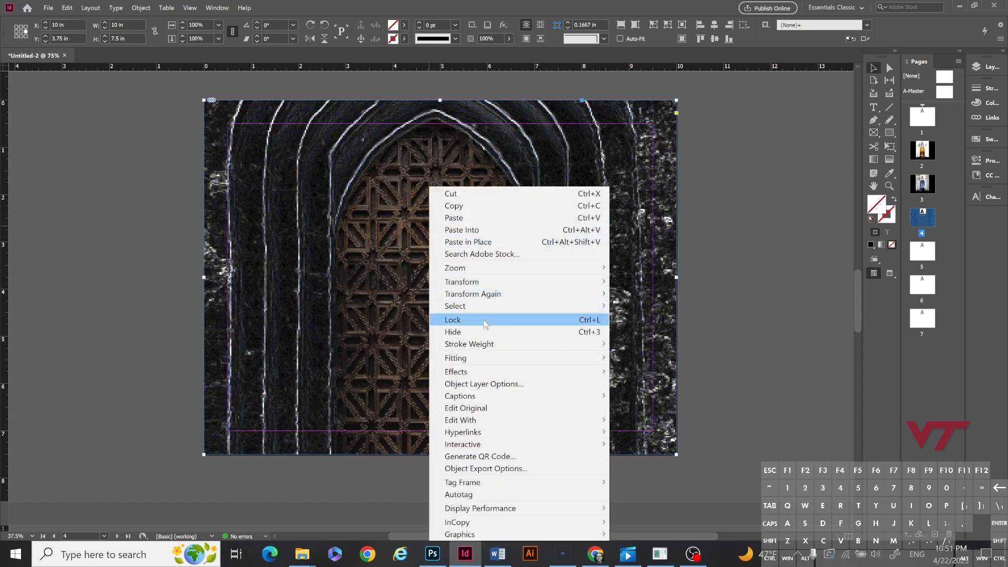
mouse_move(486, 356)
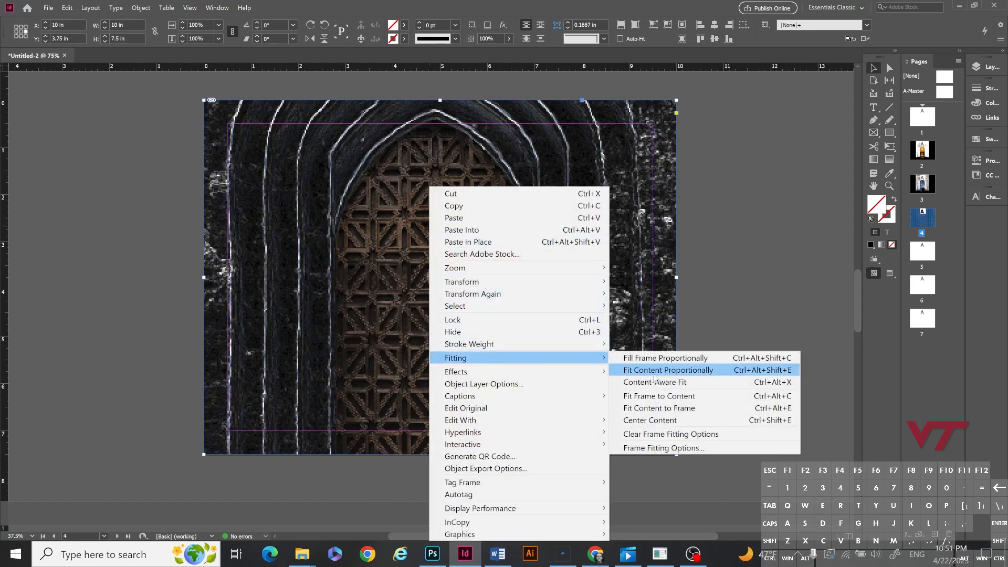
left_click(655, 370)
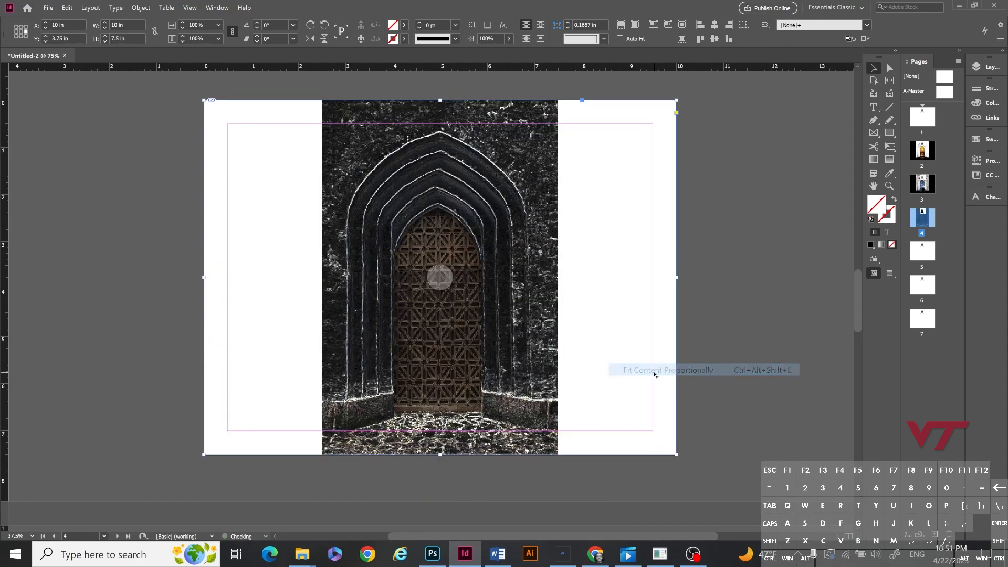
Step: Try stretching the Gated Door image over the whole frame with Fit Content to Frame
right_click(460, 208)
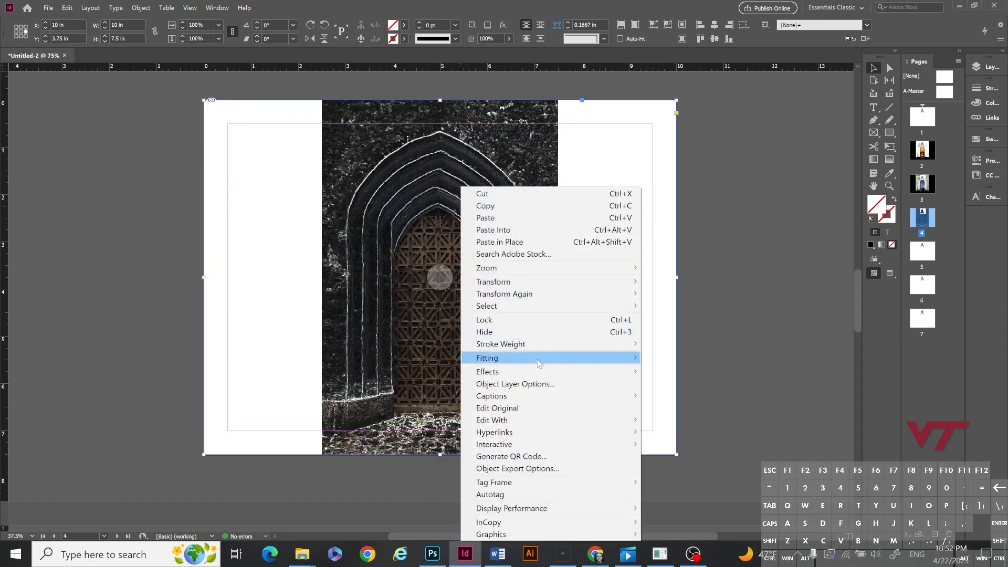
mouse_move(540, 359)
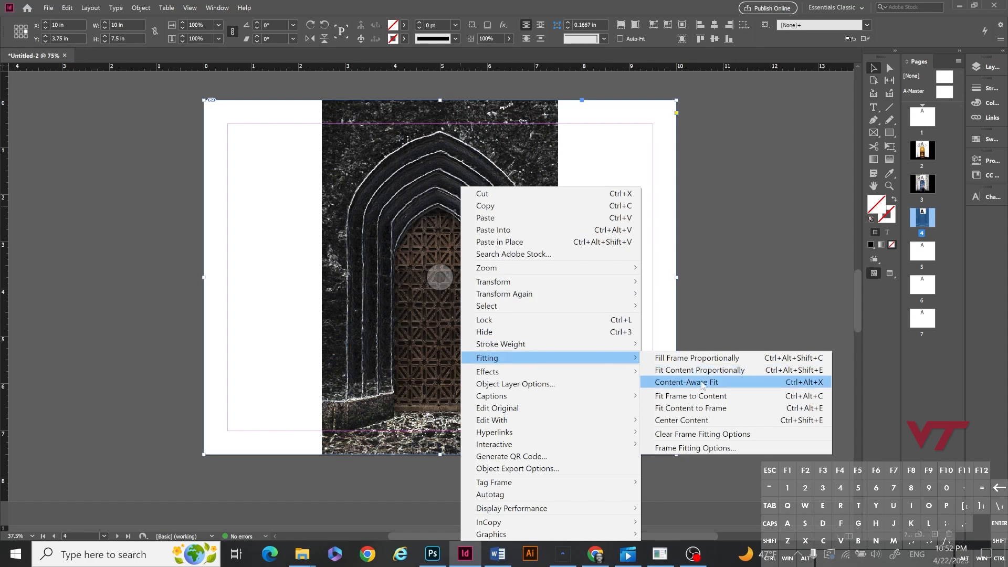
left_click(730, 415)
Step: Restore the Gated Door image's proportions by applying Fit Content Proportionally again
right_click(469, 241)
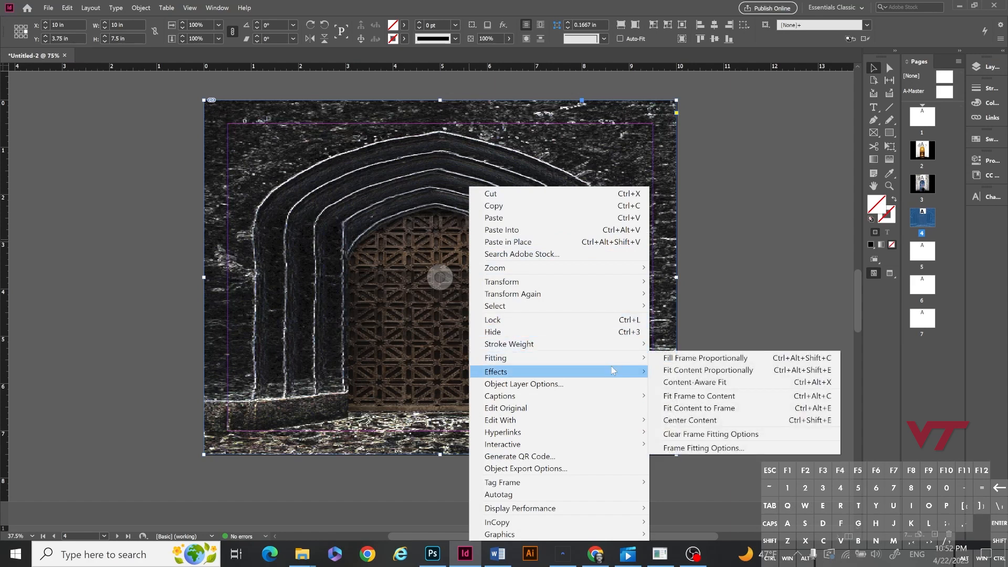
mouse_move(614, 371)
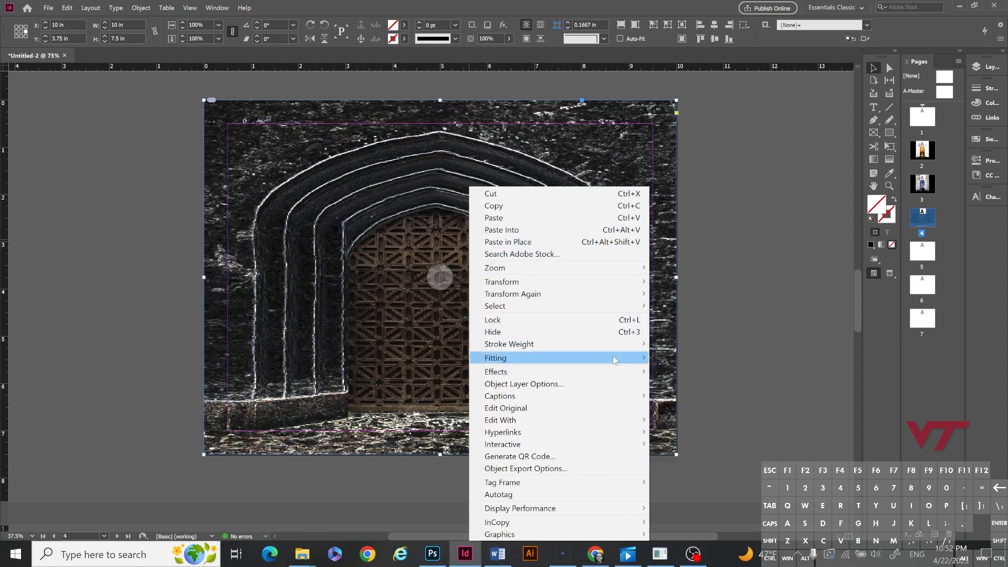
mouse_move(647, 360)
left_click(685, 370)
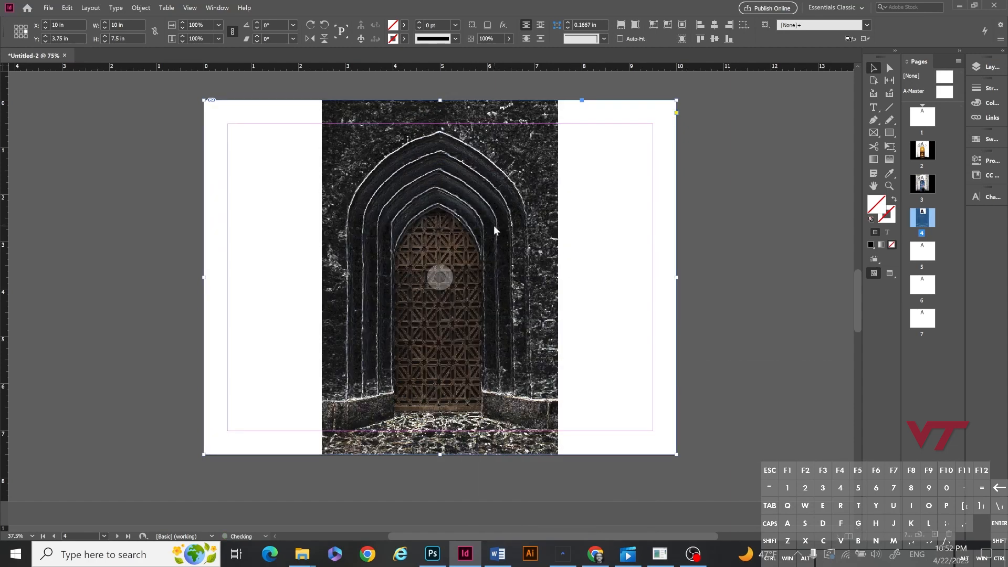
Step: Try Fit Frame to Content on the Gated Door frame and undo it
right_click(493, 225)
mouse_move(562, 360)
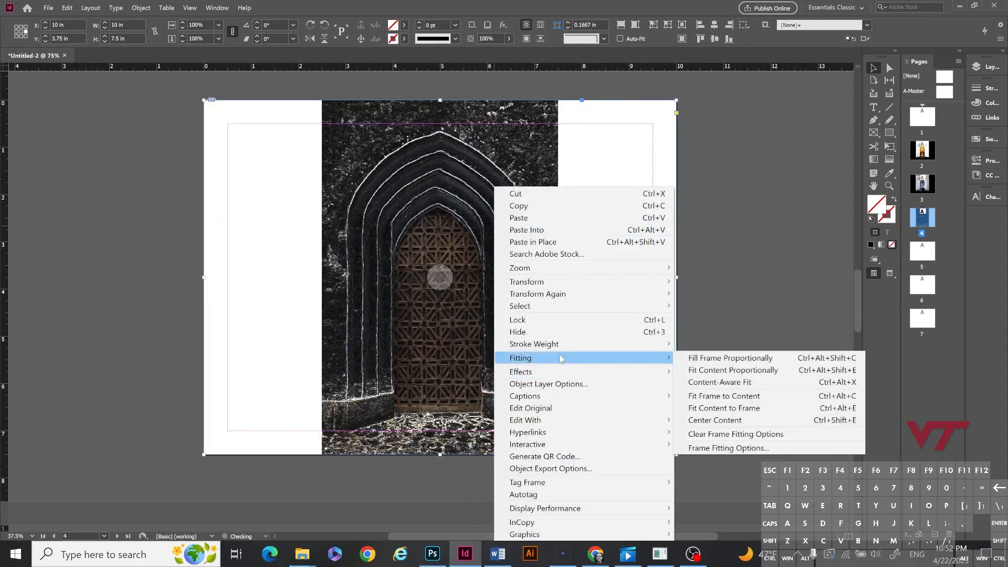
left_click(737, 397)
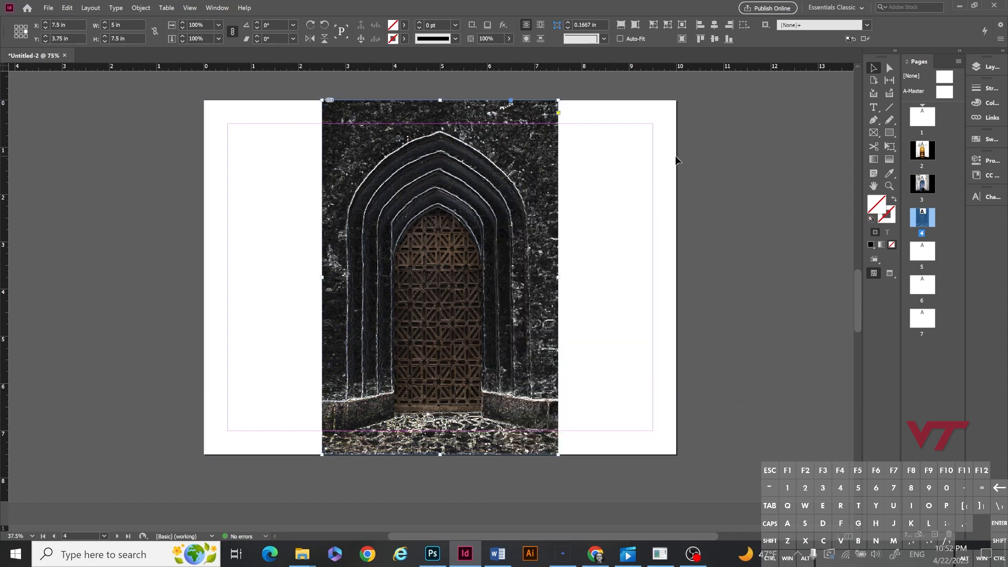
left_click(245, 160)
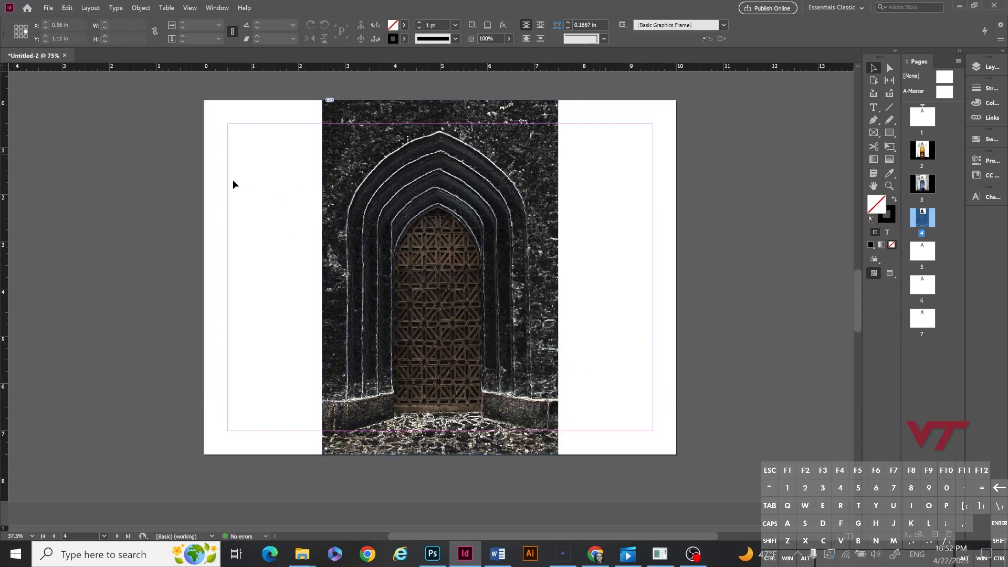
key("ctrl+z")
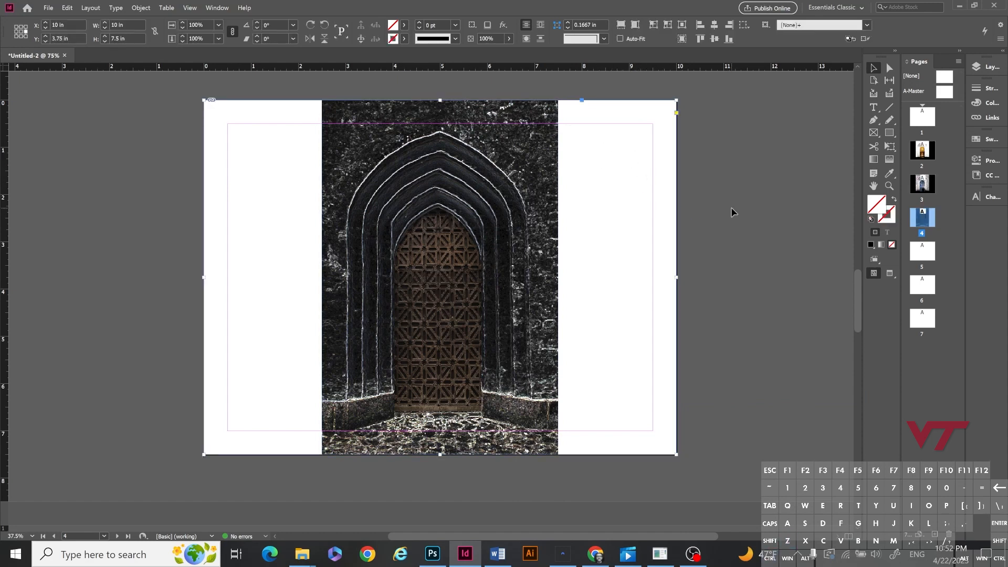
left_click(721, 245)
left_click(564, 198)
left_click(720, 262)
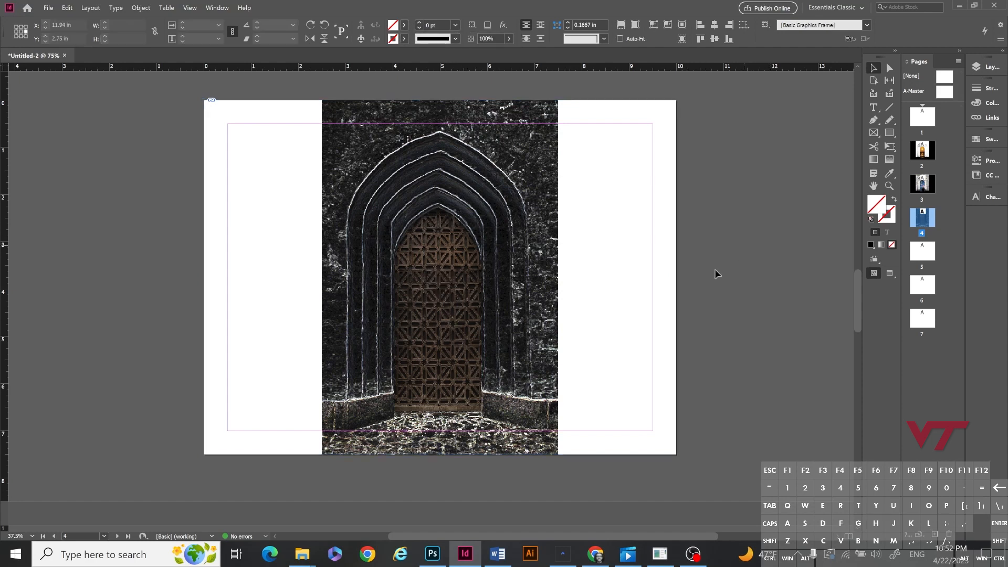
Step: Fill the full-page frame around the Gated Door image with the [Registration] swatch
left_click(440, 276)
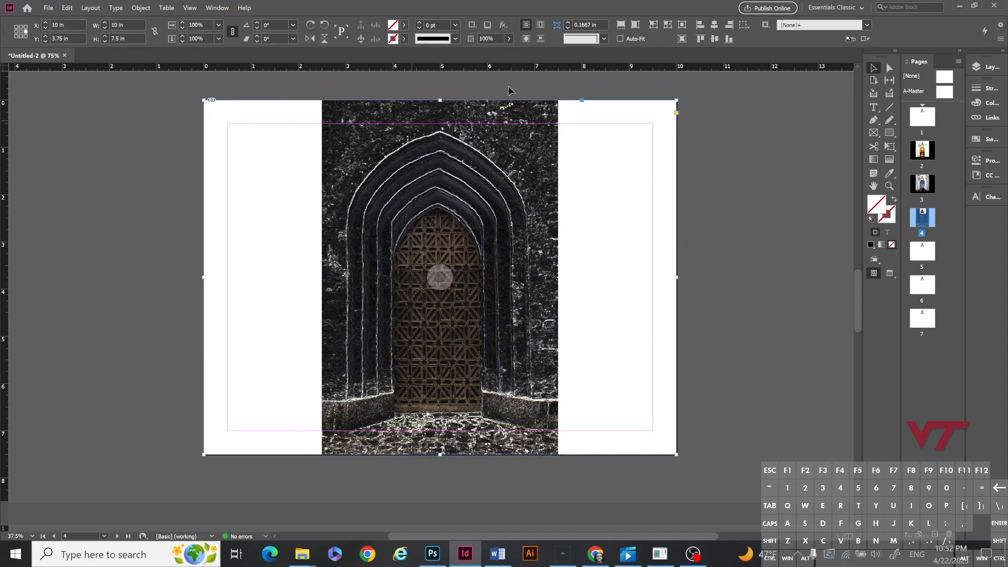
left_click(404, 24)
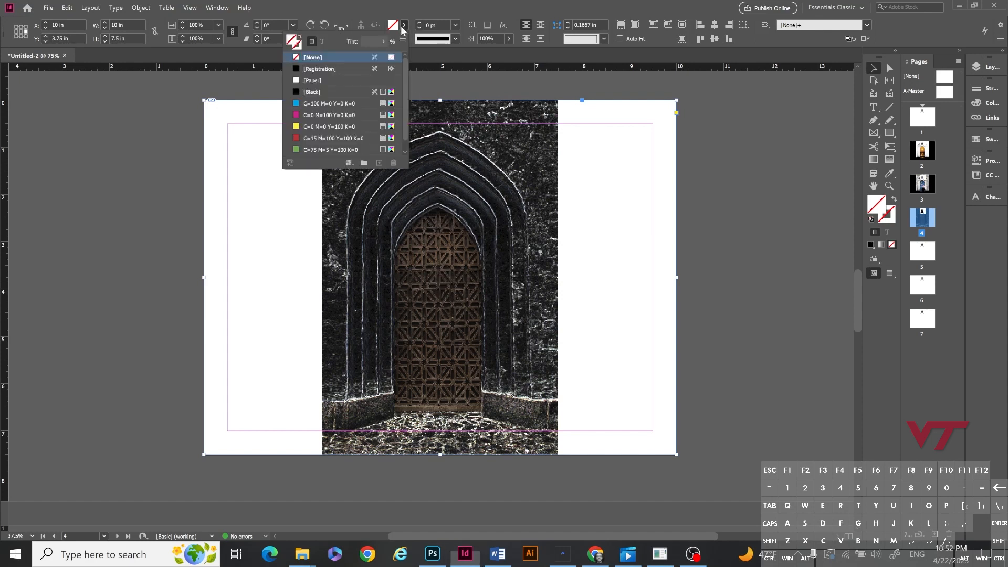
left_click(315, 69)
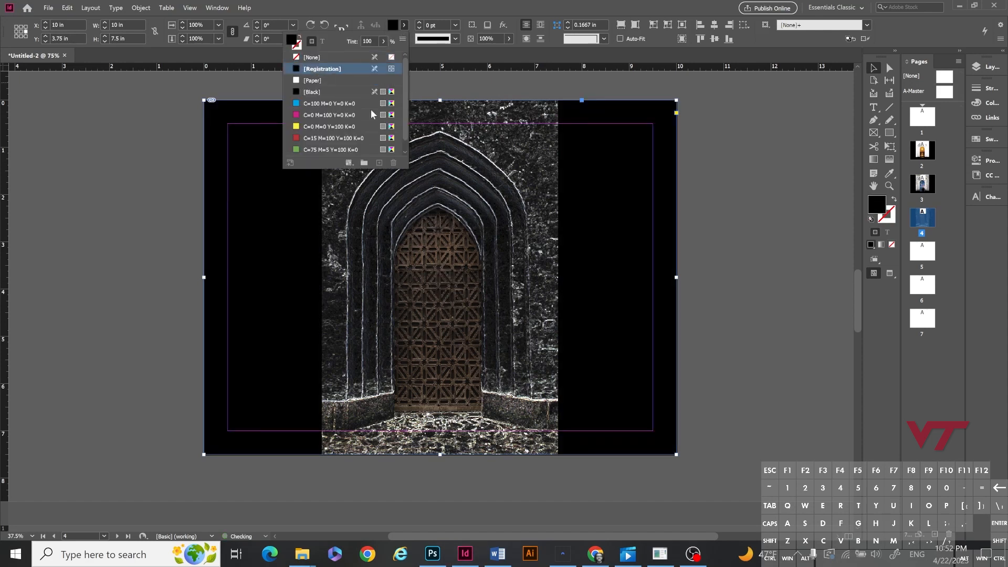
left_click(725, 222)
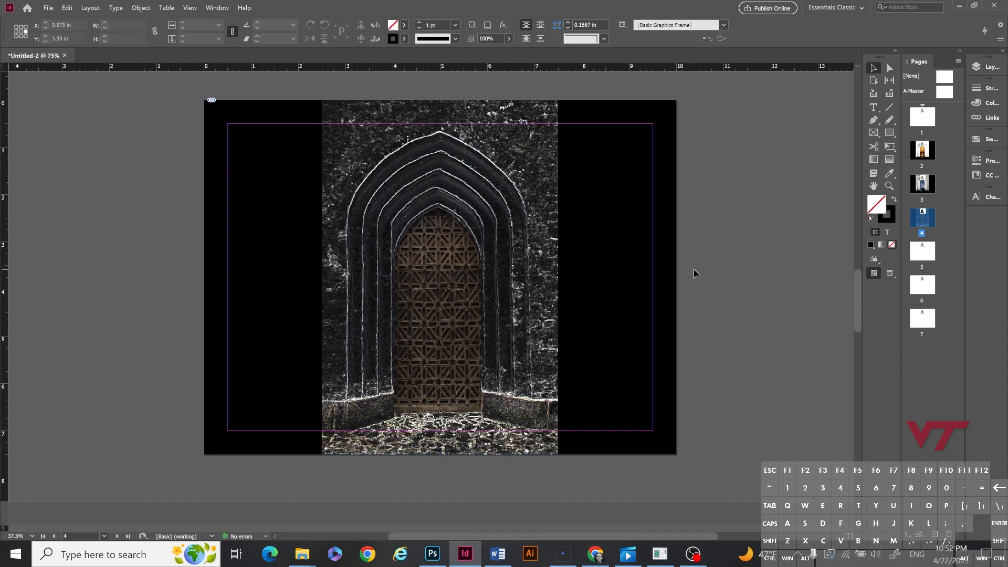
Step: Set the display performance of the Gated Door image to High Quality Display
right_click(519, 202)
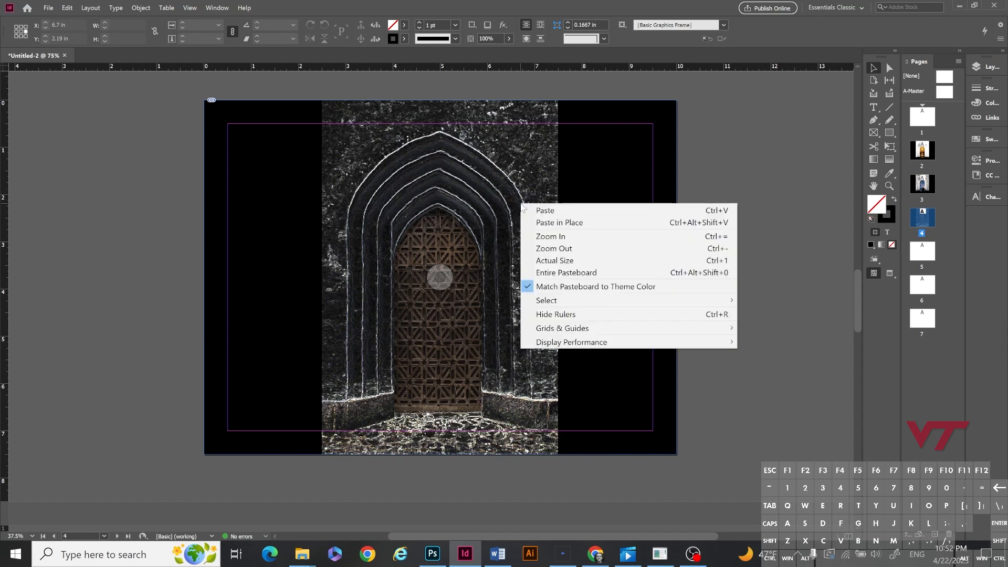
left_click(609, 192)
right_click(522, 189)
left_click(519, 174)
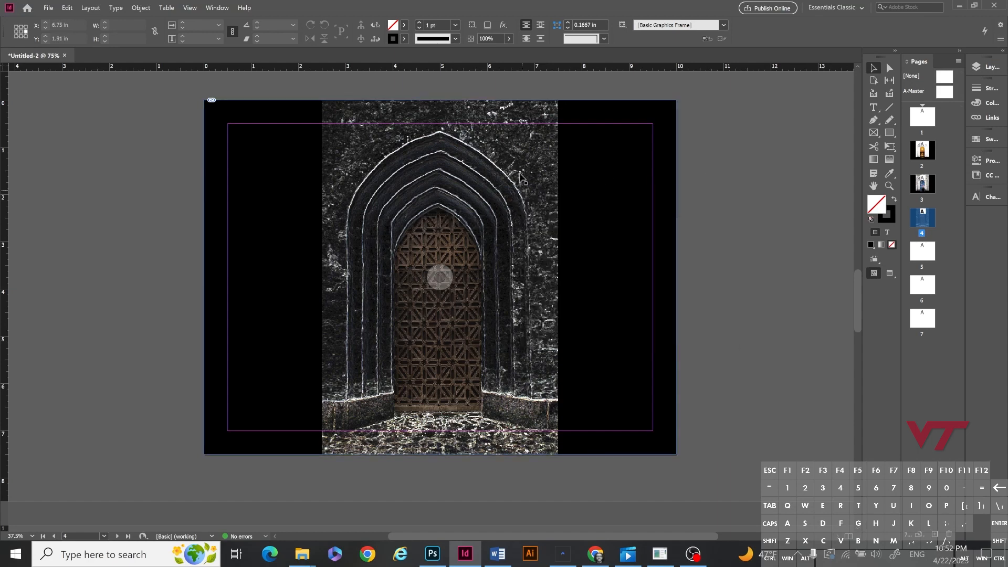
left_click(560, 187)
right_click(498, 188)
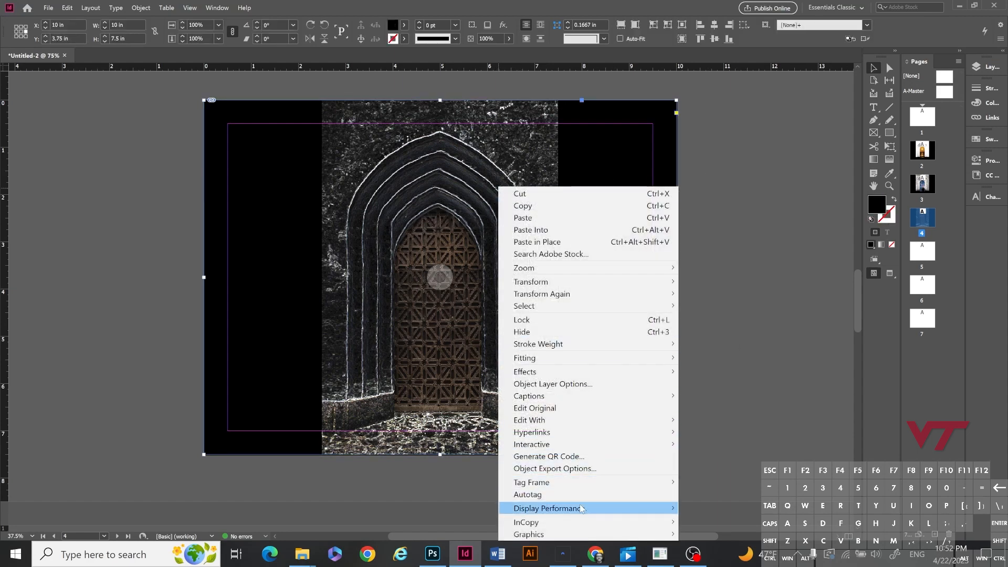
mouse_move(582, 509)
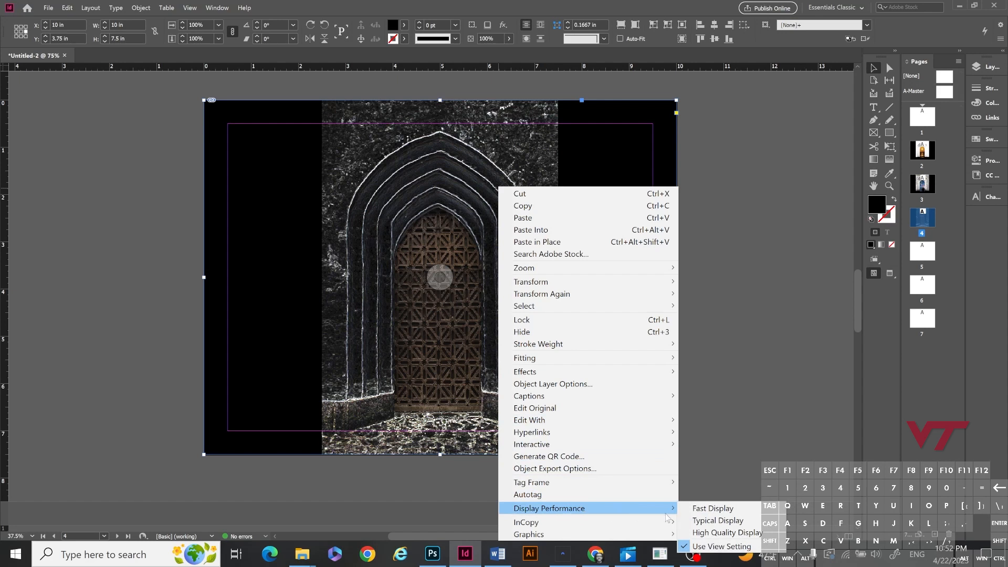
left_click(701, 531)
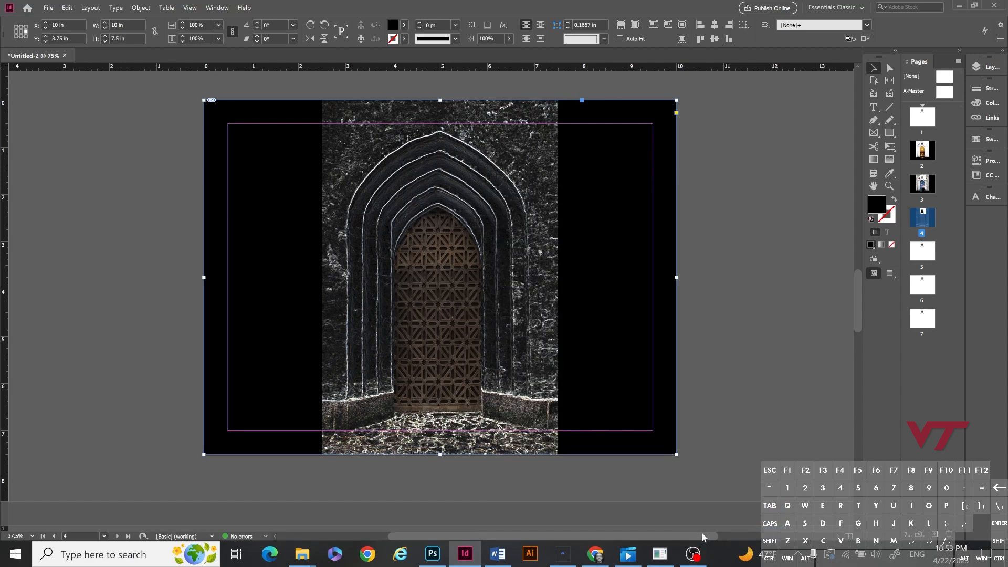
Step: Set the display performance of the Gated Door image to Typical Display and deselect the frame
right_click(525, 207)
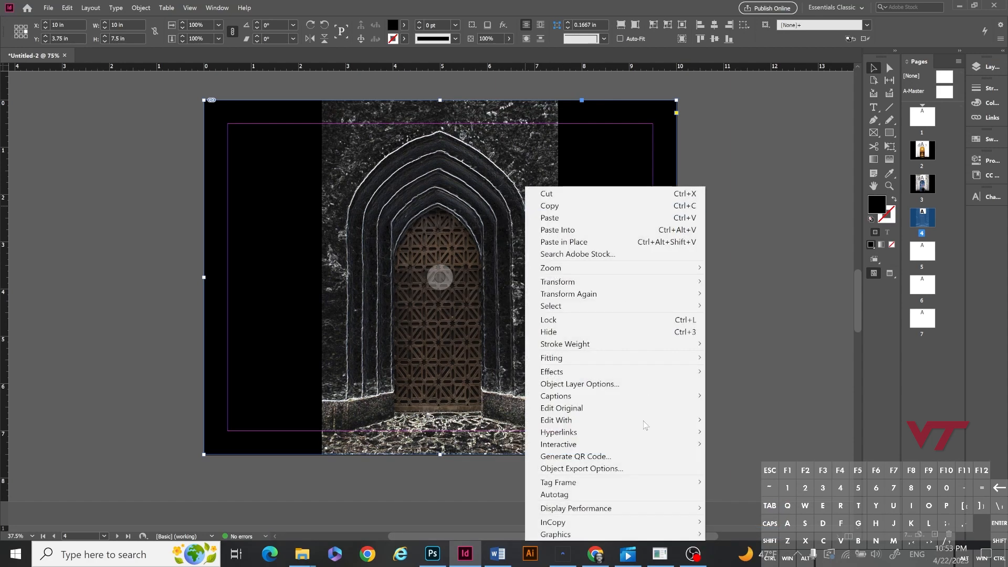
left_click(729, 522)
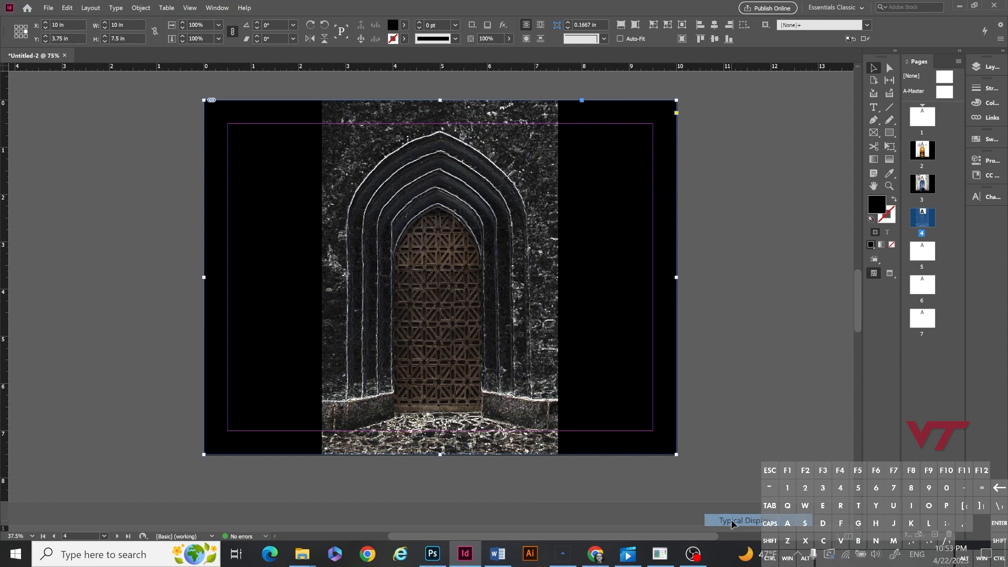
left_click(708, 316)
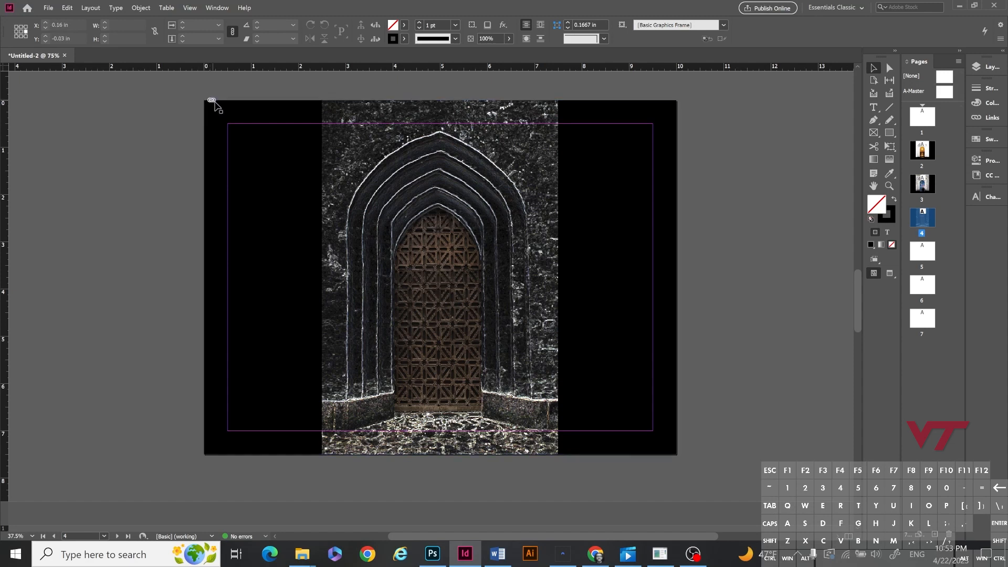
Step: Switch to File Explorer and cut the Gated Door file from the Images folder of TASK 2-New York City
mouse_move(295, 559)
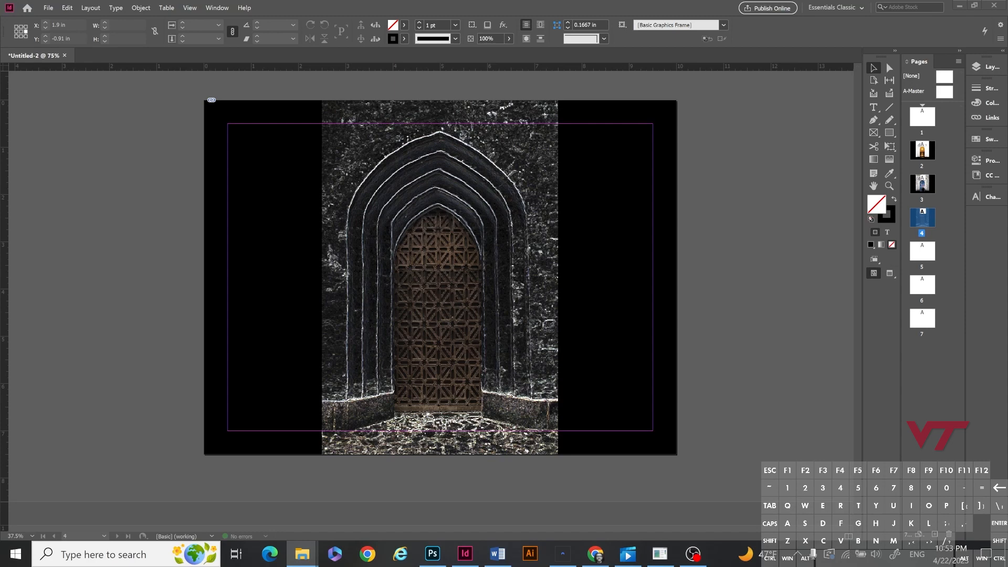
left_click_drag(0, 158, 709, 19)
left_click(741, 177)
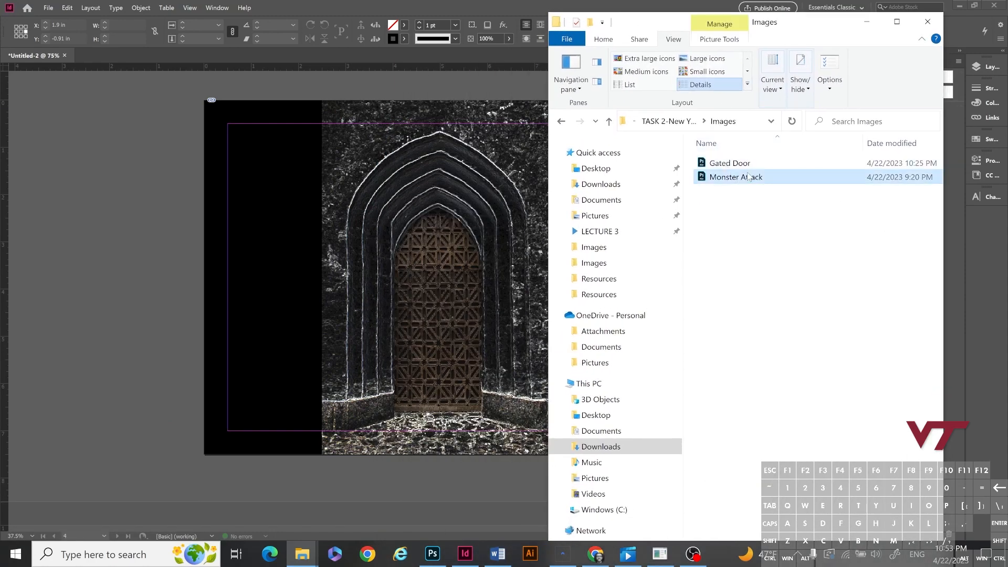
left_click(741, 166)
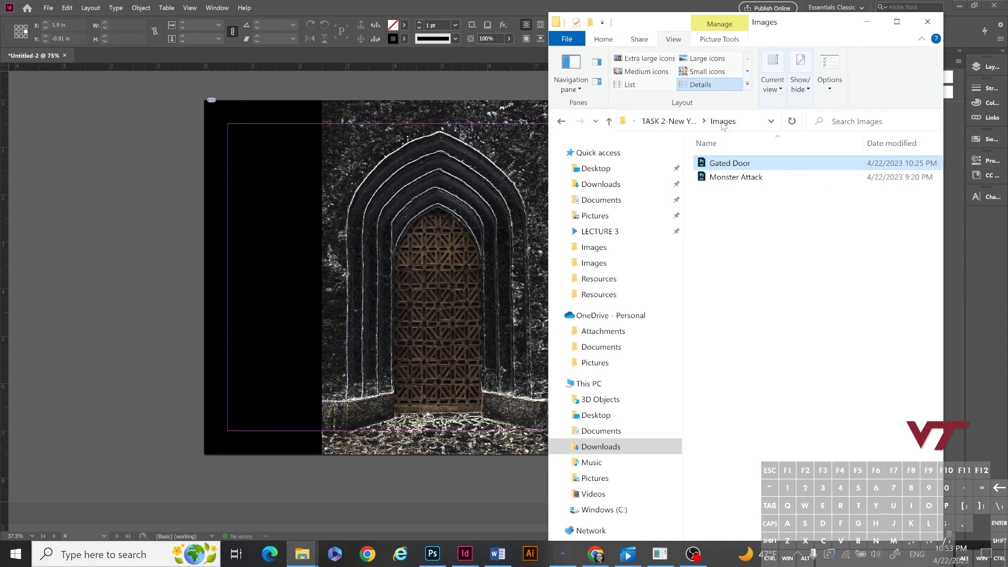
right_click(737, 164)
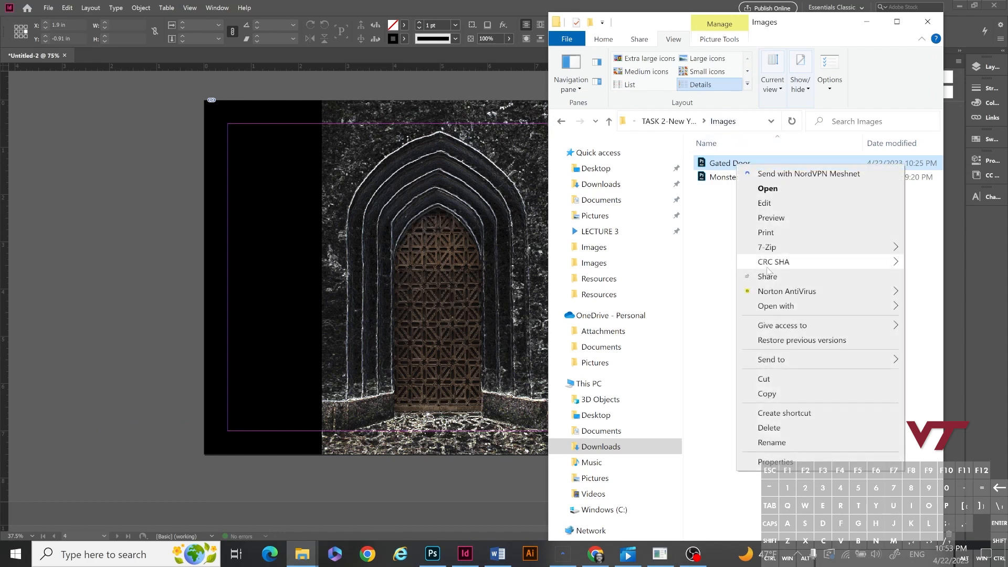
left_click(762, 380)
Step: Paste the cut Gated Door file into the Images folder of TASK 1-View and return to InDesign
left_click(672, 121)
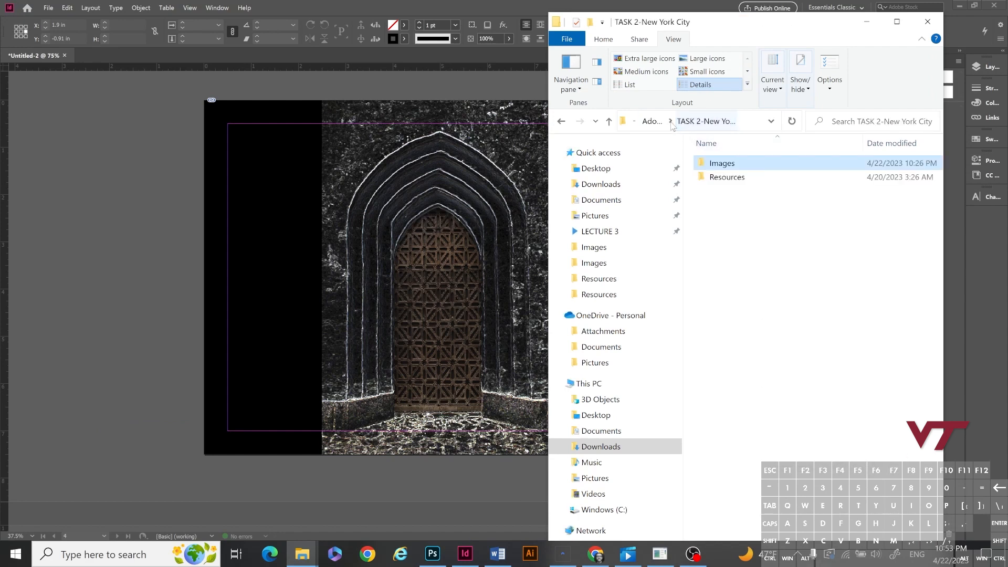
left_click(654, 121)
double_click(731, 177)
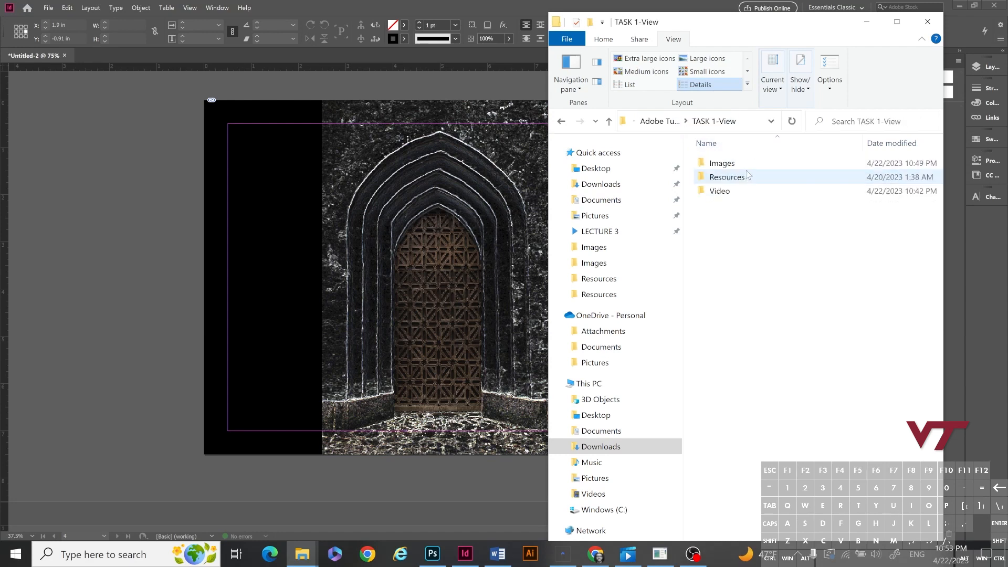
double_click(719, 163)
right_click(740, 215)
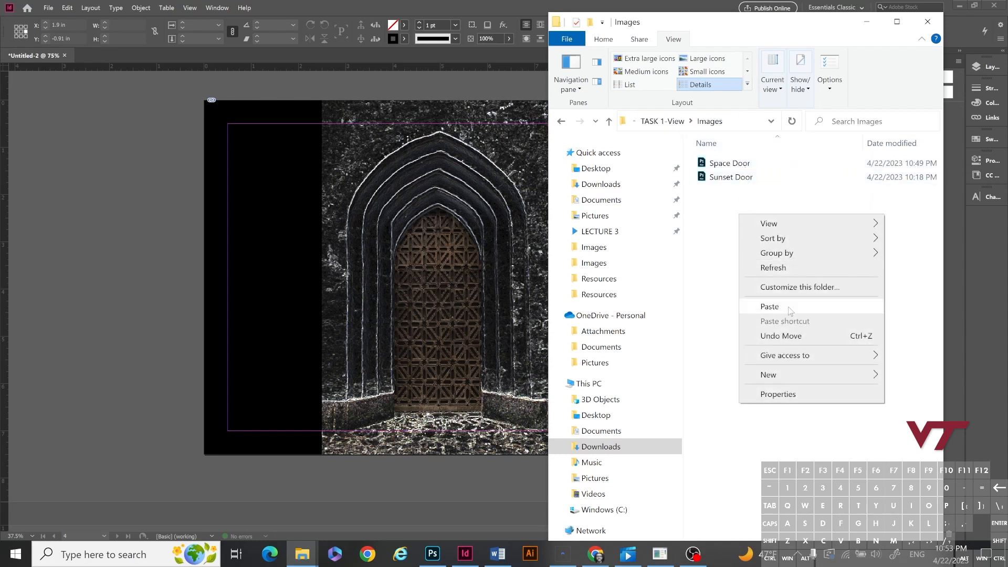
left_click(770, 307)
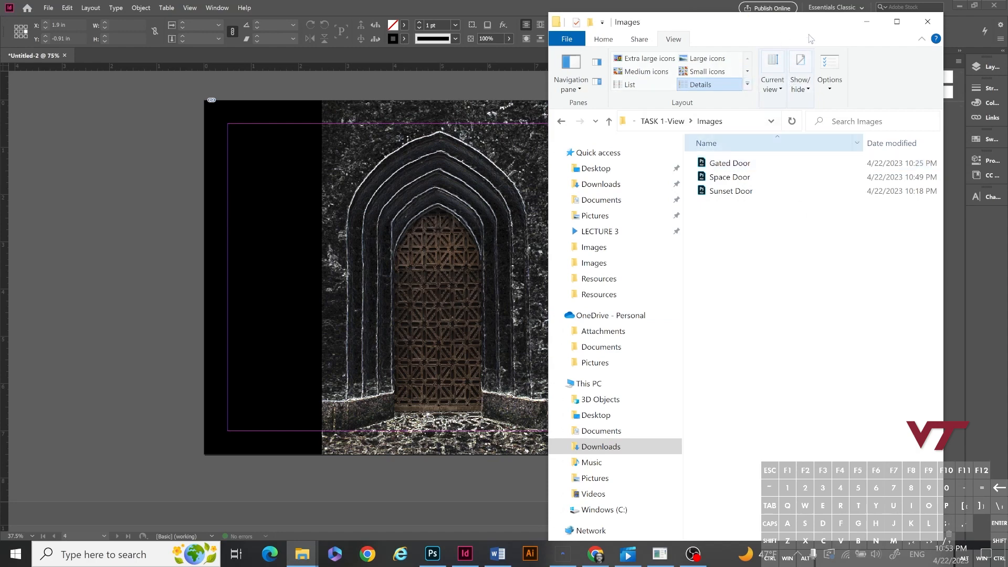
left_click_drag(801, 26, 0, 158)
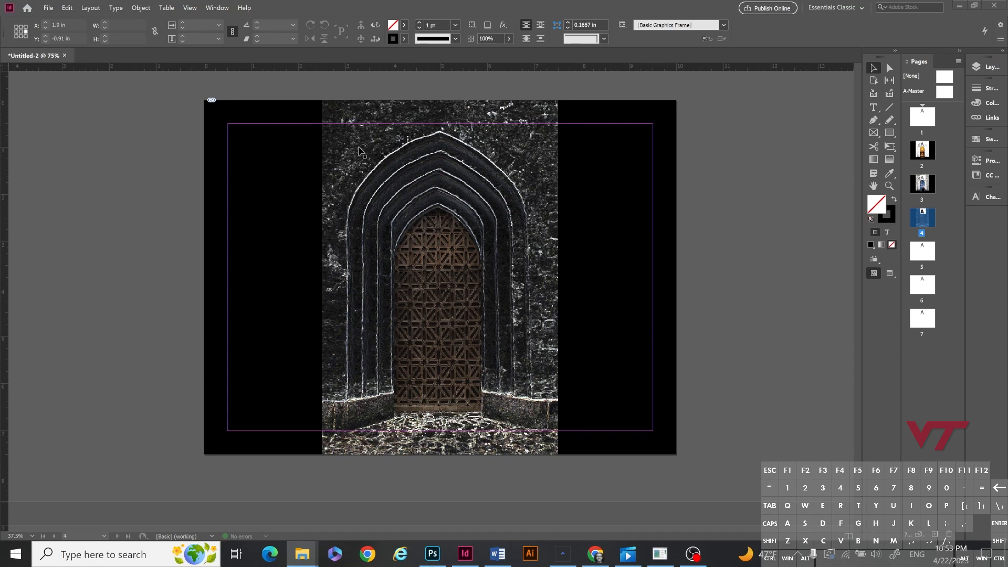
left_click(440, 276)
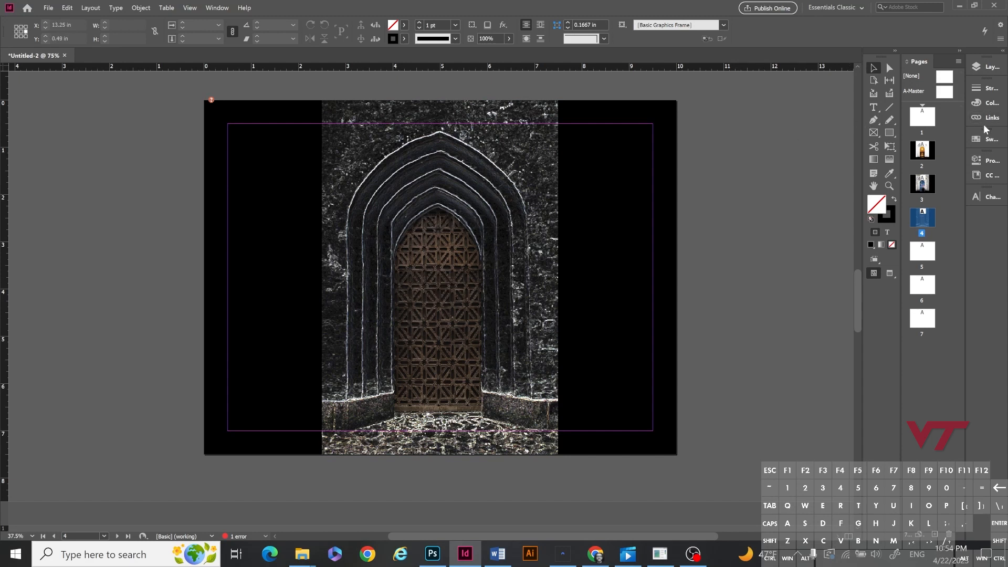
Step: Display the document's links and select the Gated Door image on page 4 to show its missing link
left_click(440, 277)
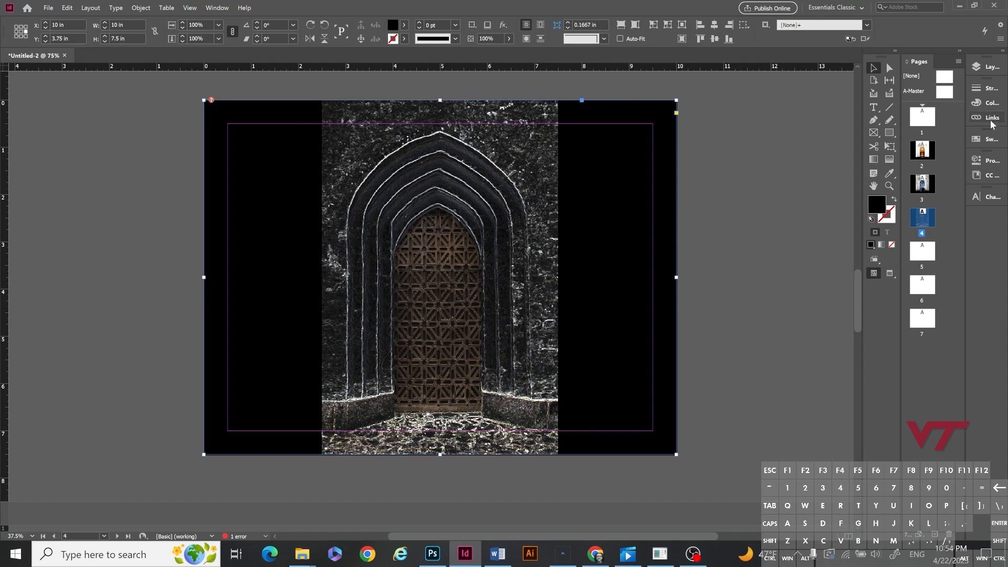
left_click(991, 120)
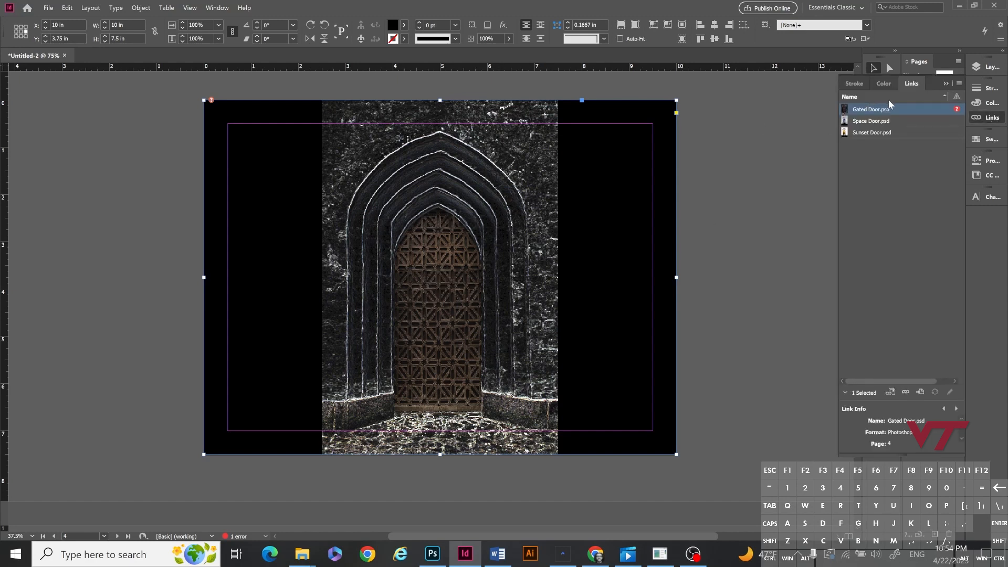
left_click(776, 136)
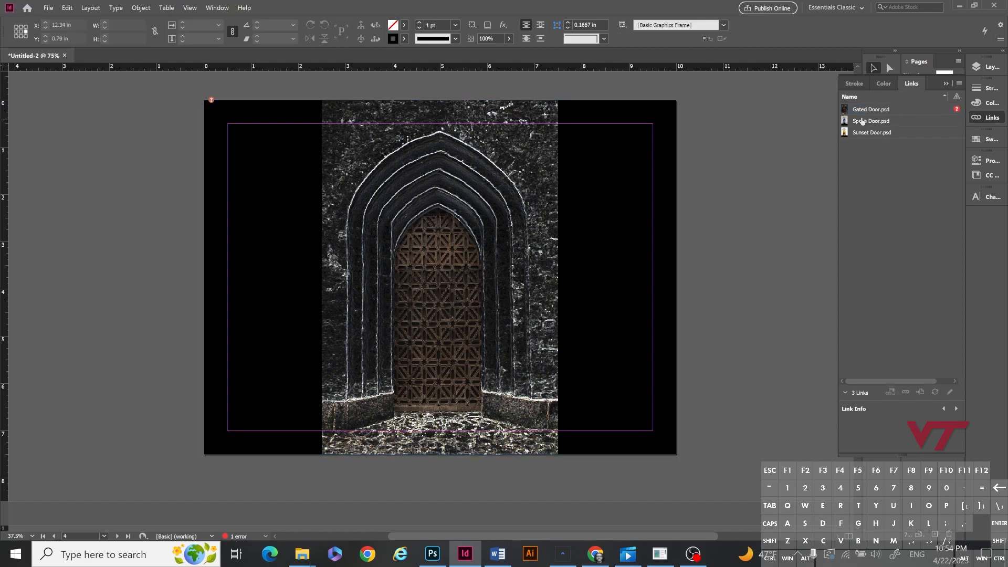
left_click(478, 184)
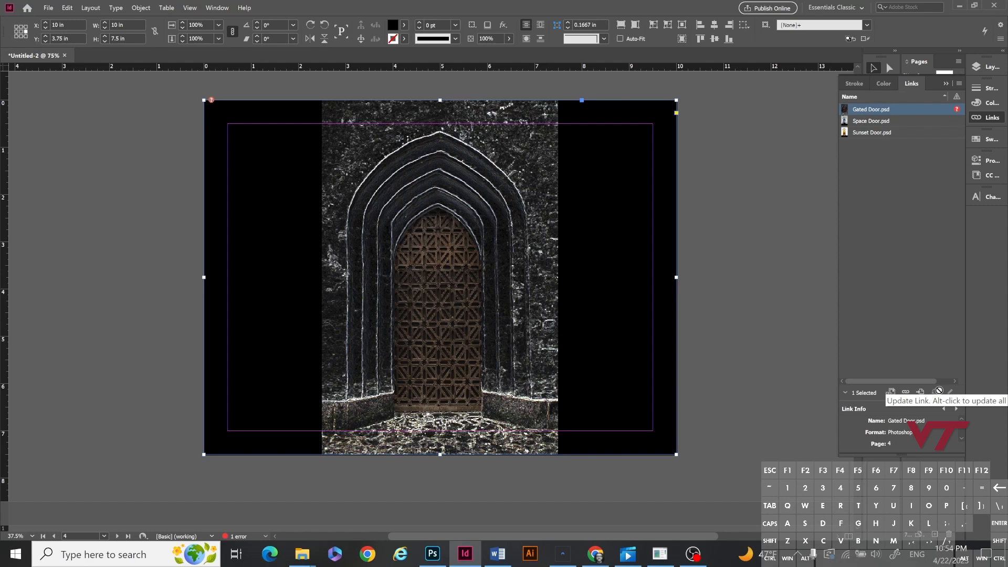
Step: Relink the Gated Door image to the Gated Door file in the Images folder of TASK 1-View and close the links list
left_click(906, 393)
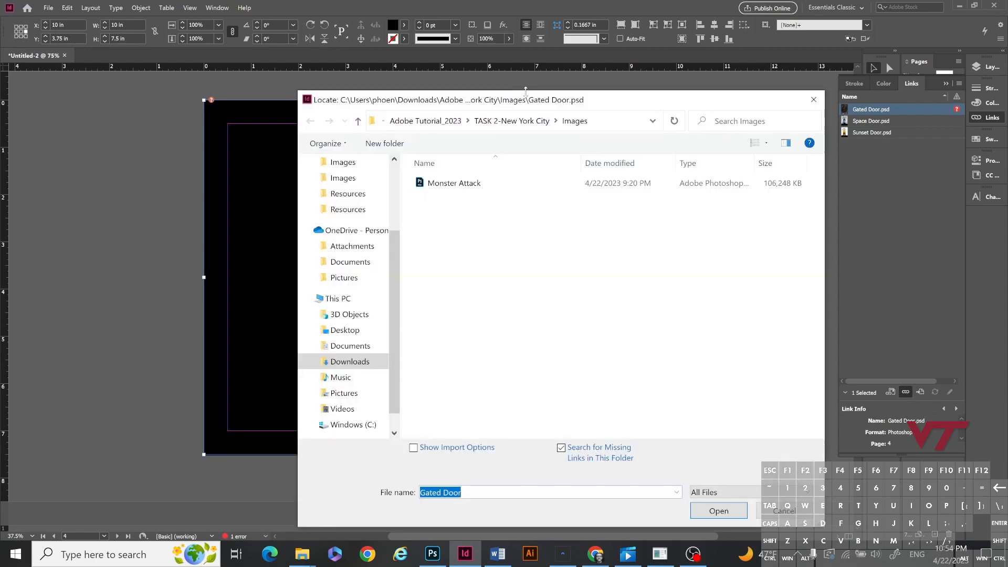
left_click_drag(526, 91, 691, 27)
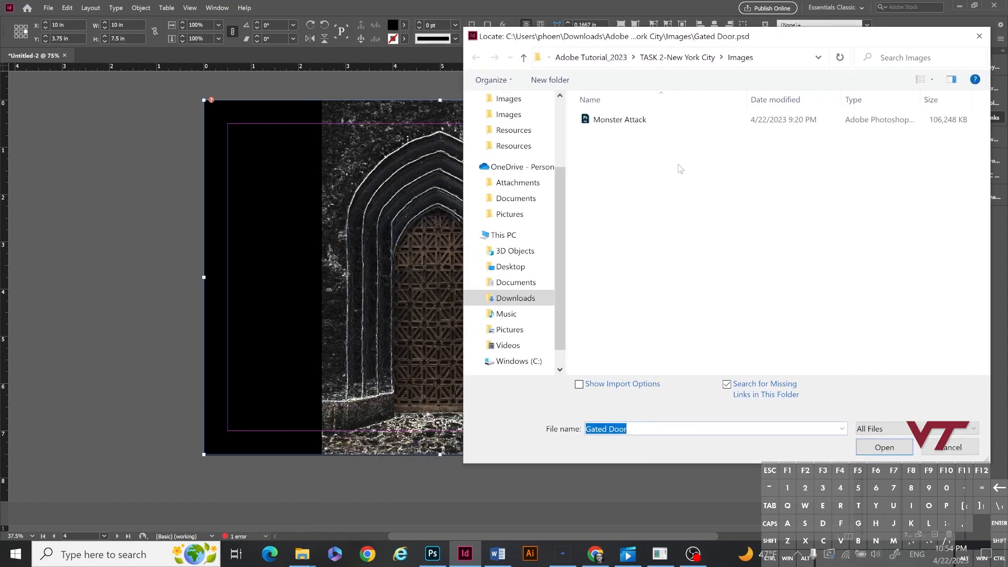
left_click(658, 59)
left_click(650, 59)
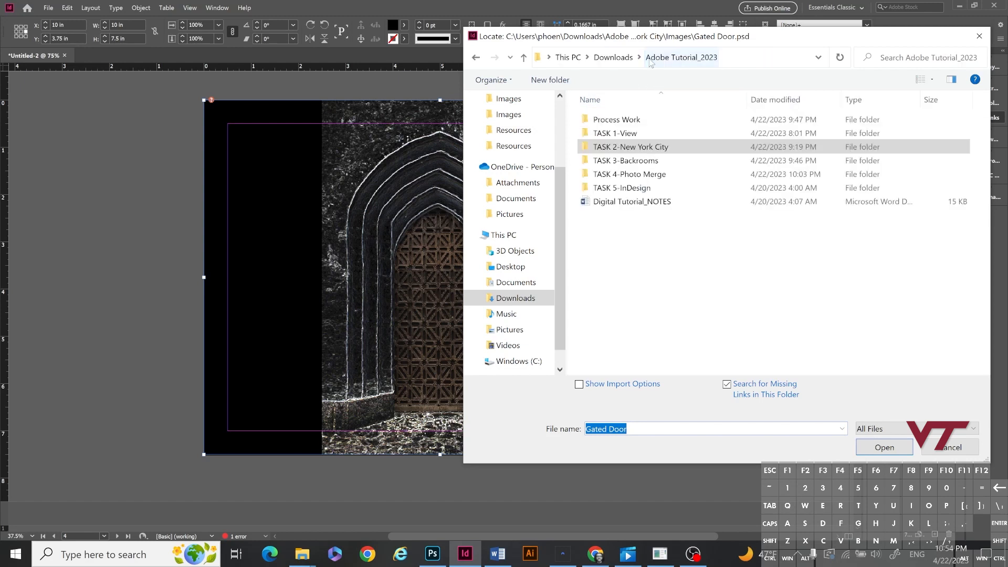
double_click(650, 134)
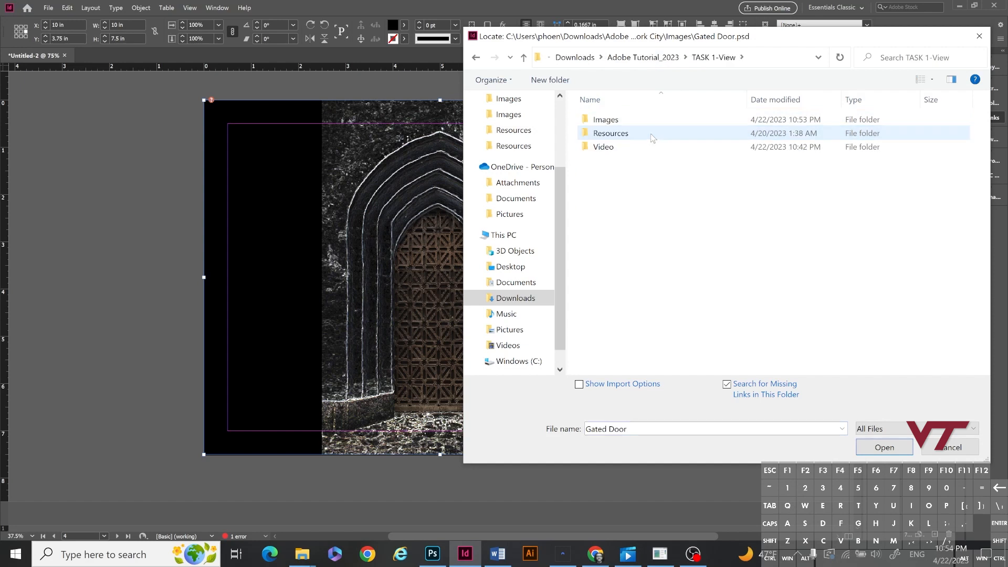
double_click(651, 121)
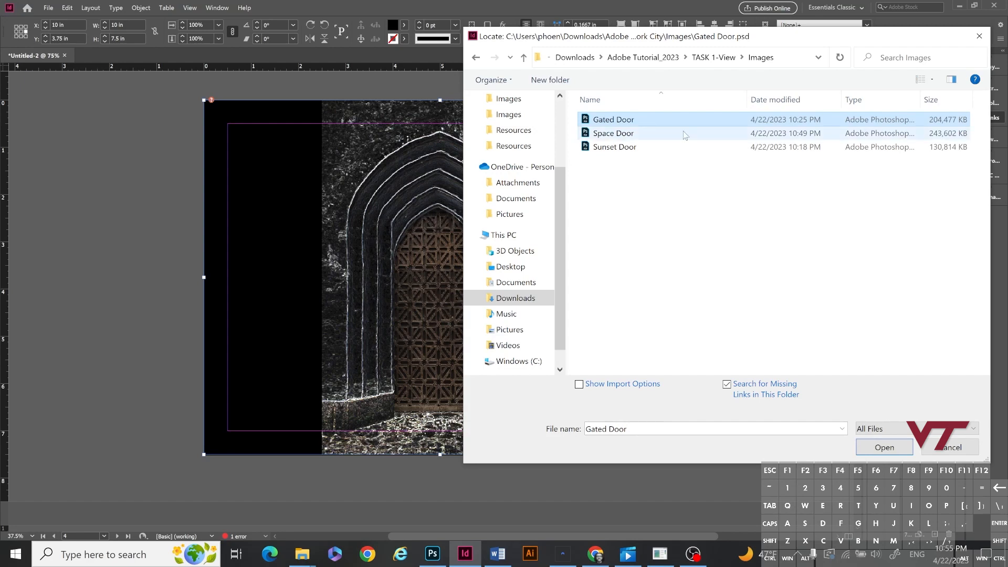
left_click(883, 447)
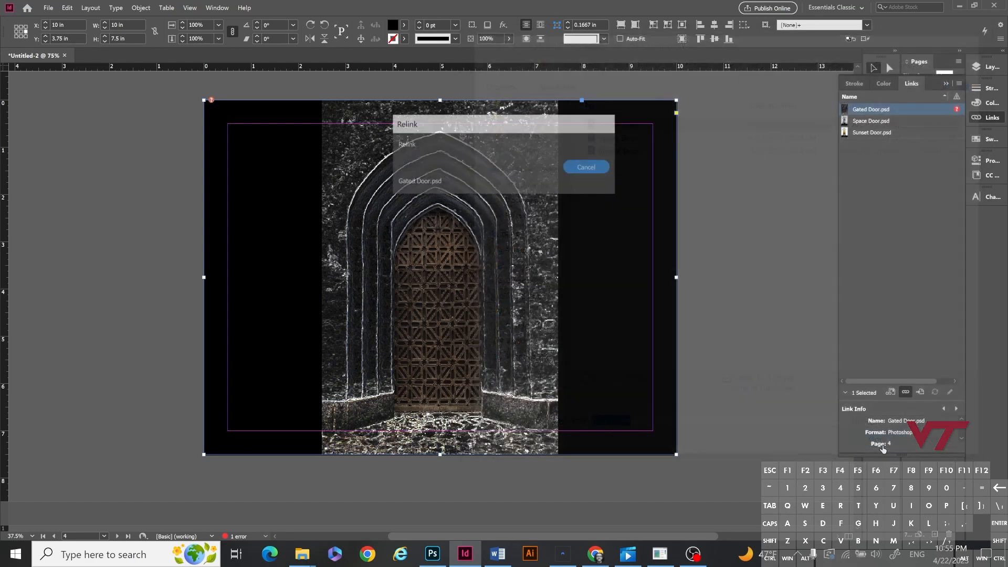
left_click(723, 262)
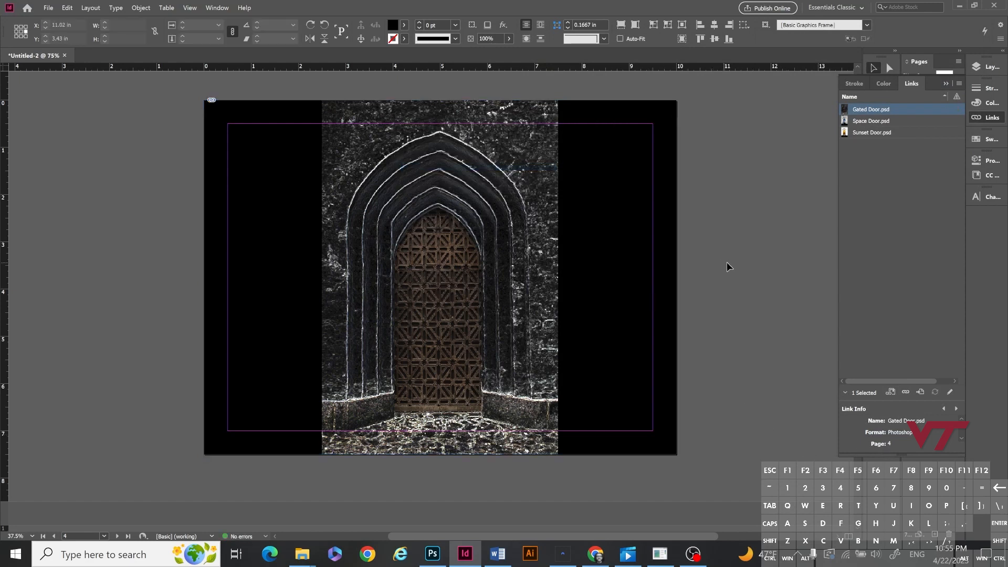
left_click(945, 83)
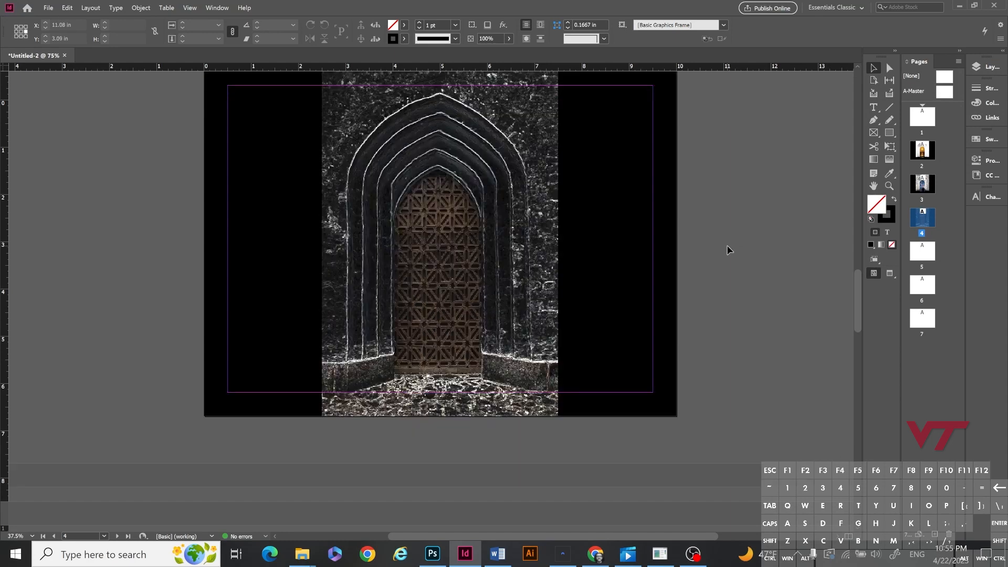
Step: Draw a 10 × 7.5 in frame covering page 5 and place the Monster Attack image in it
scroll(729, 246, "down", 10)
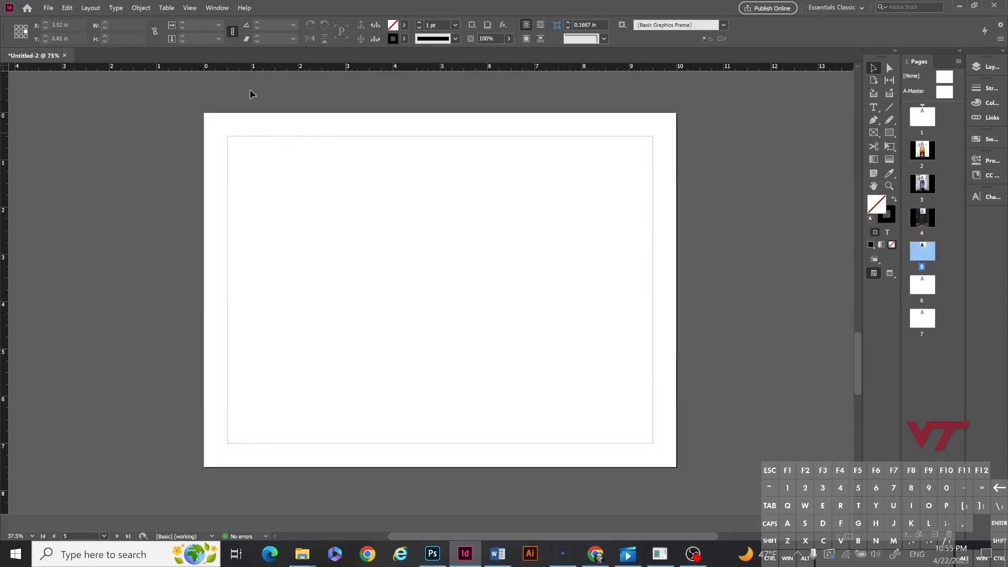
left_click(874, 135)
left_click_drag(205, 113, 676, 466)
left_click(873, 67)
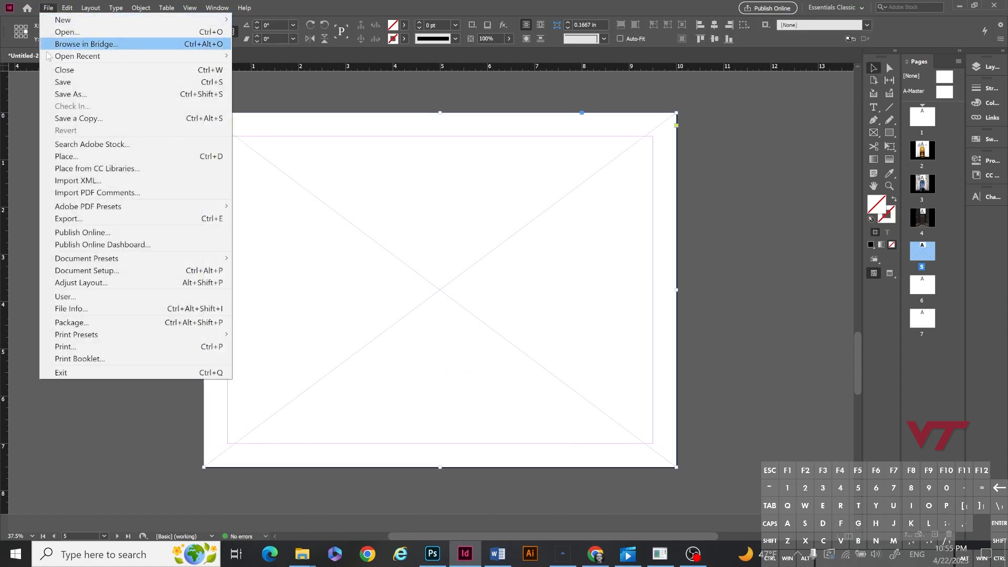
left_click(66, 156)
double_click(454, 183)
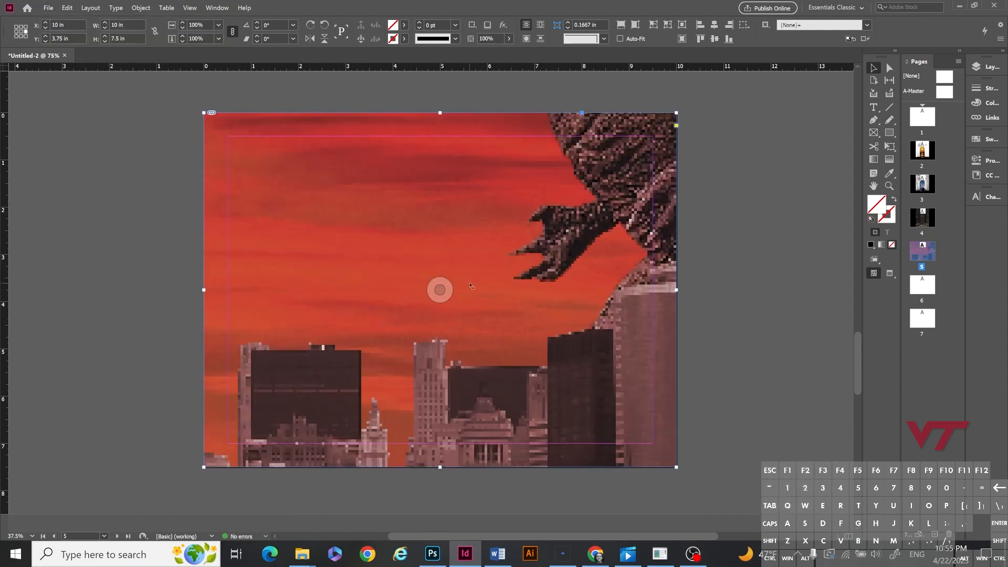
Step: Fit the Monster Attack image proportionally inside its frame on page 5
right_click(447, 226)
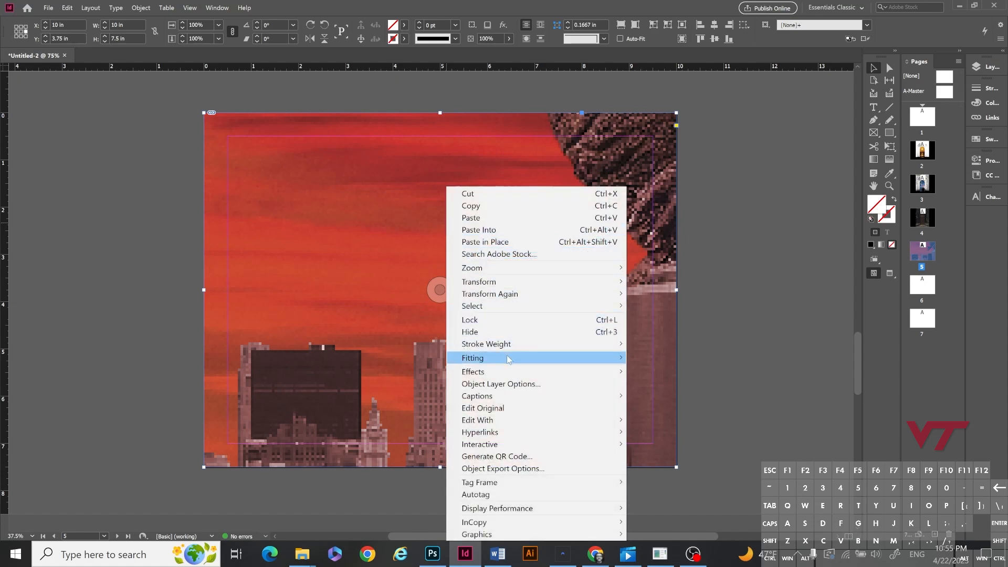
mouse_move(508, 359)
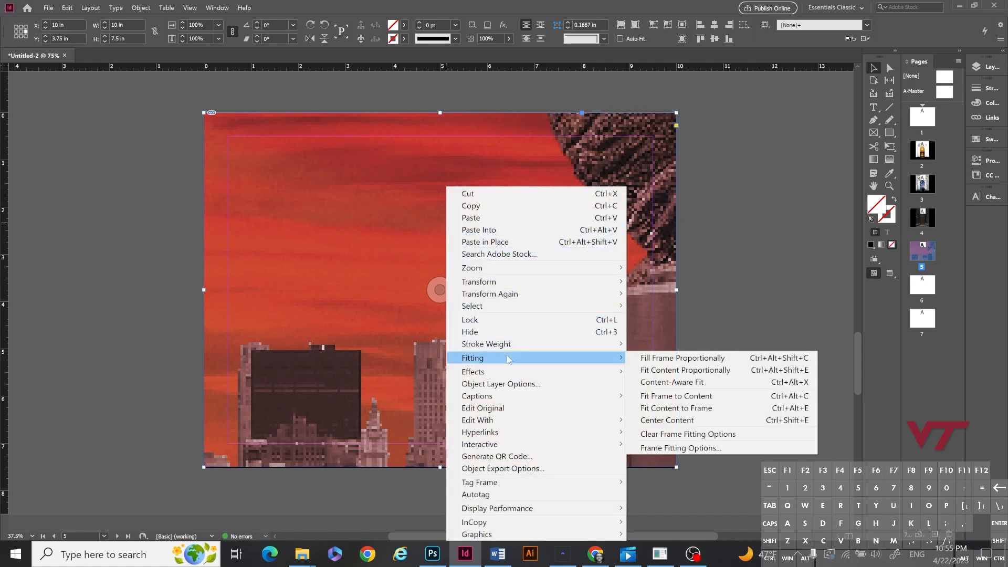
left_click(681, 370)
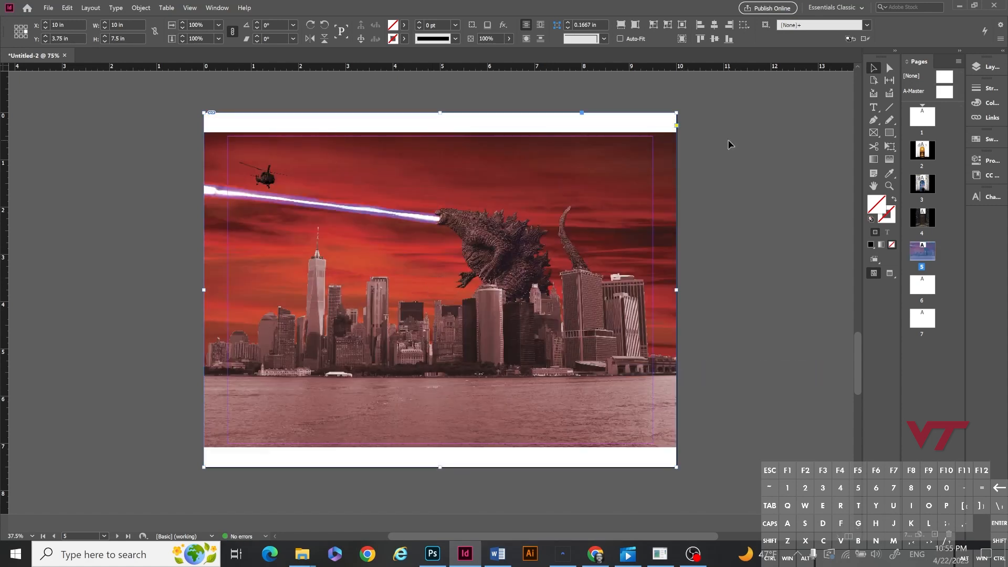
Step: Select the Monster Attack image inside its frame and shift it down about 0.8 in
left_click(889, 186)
left_click(649, 224, "alt")
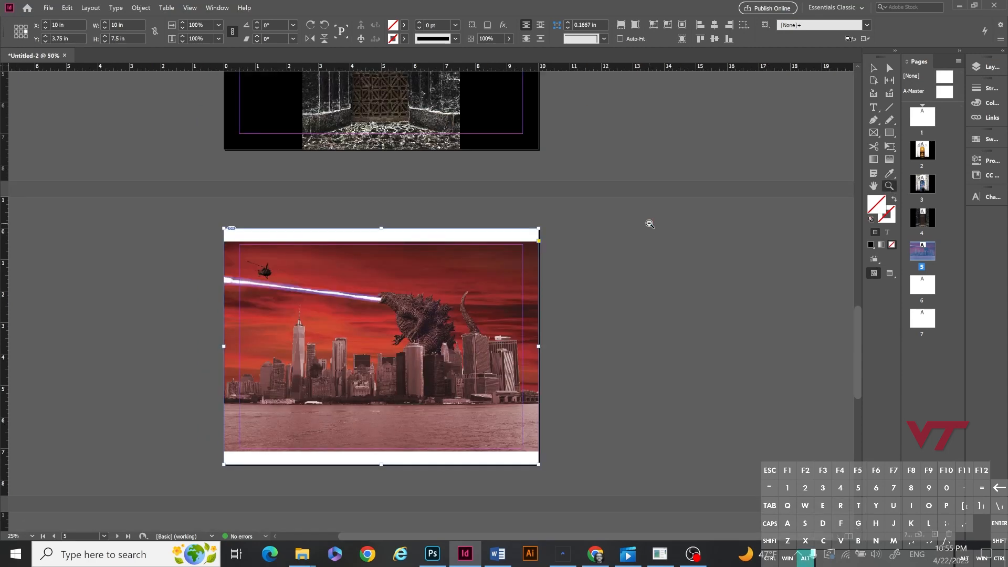
scroll(442, 316, "down", 1)
left_click(889, 69)
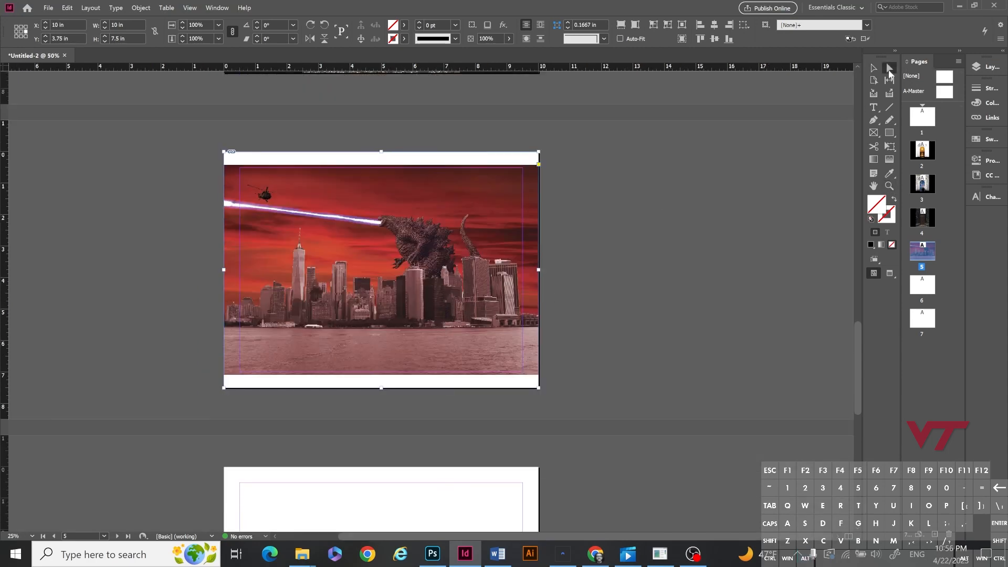
left_click(368, 263)
left_click(873, 68)
left_click(664, 190)
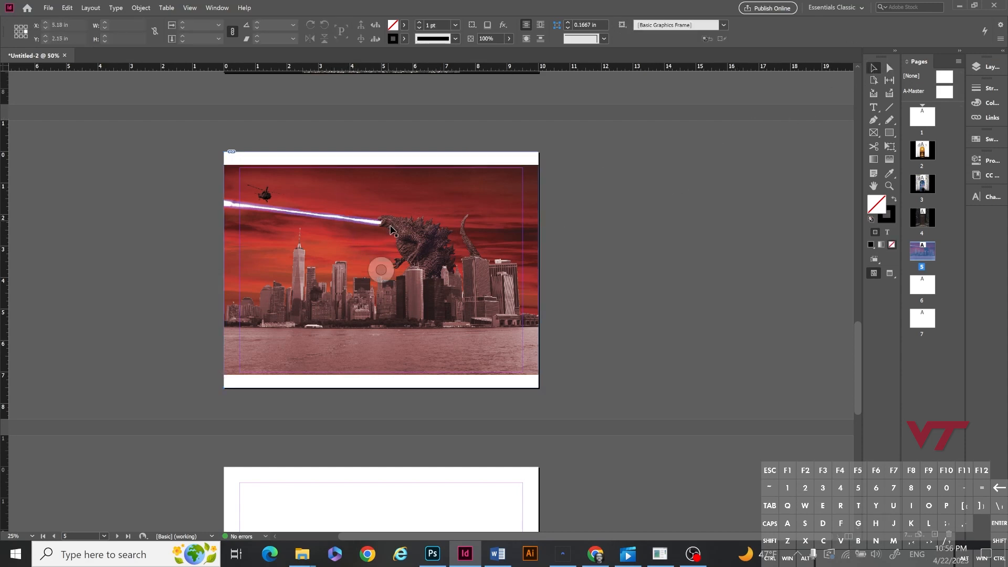
left_click(357, 180)
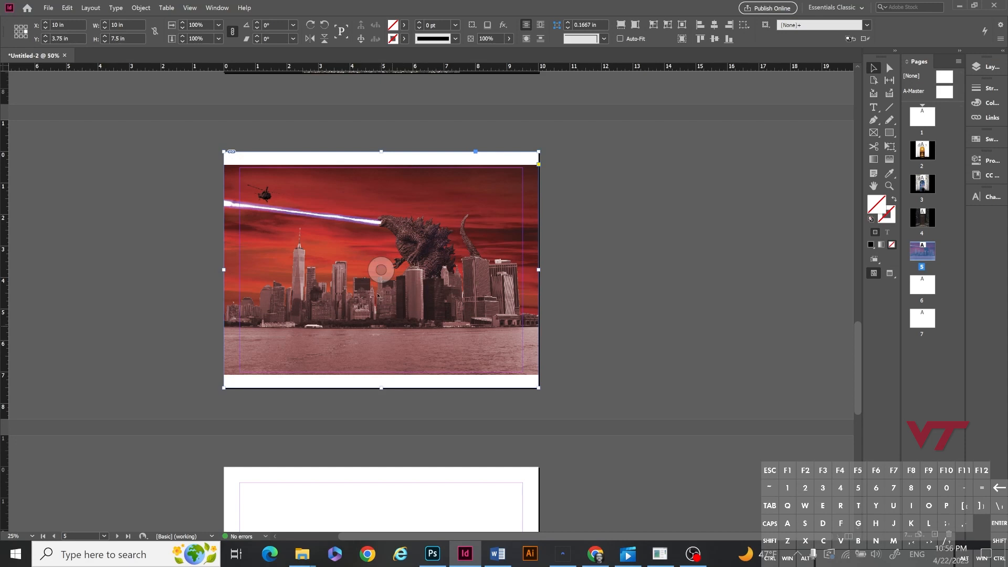
left_click(384, 266)
mouse_move(384, 269)
left_mouse_down()
mouse_move(393, 287)
mouse_move(419, 256)
mouse_move(438, 281)
mouse_move(356, 251)
mouse_move(414, 226)
mouse_move(442, 248)
mouse_move(431, 318)
mouse_move(386, 285)
left_mouse_up()
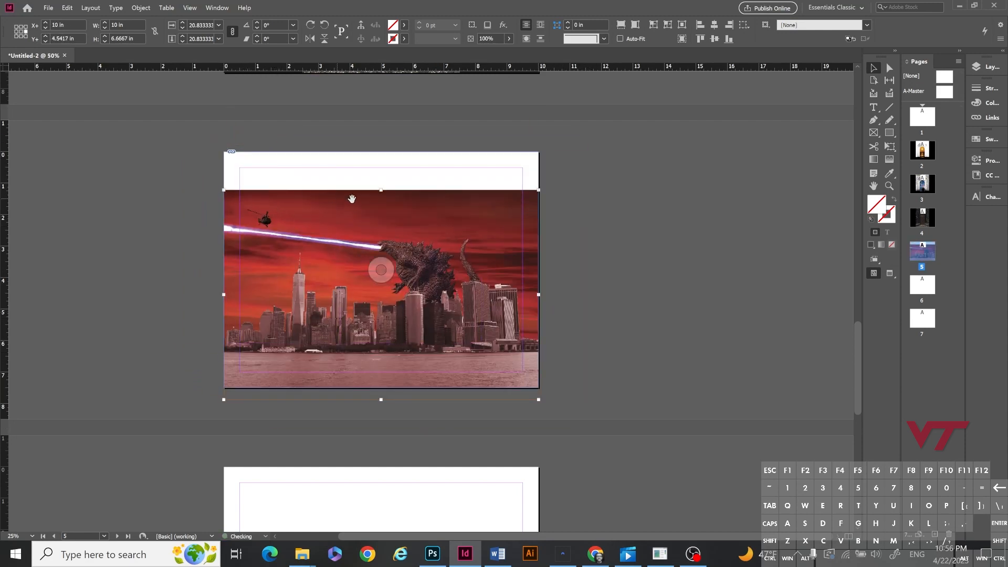
Step: Scale the Monster Attack image to about 9.22 × 6.15 in and move it back within the page 5 frame
left_click_drag(226, 191, 293, 183)
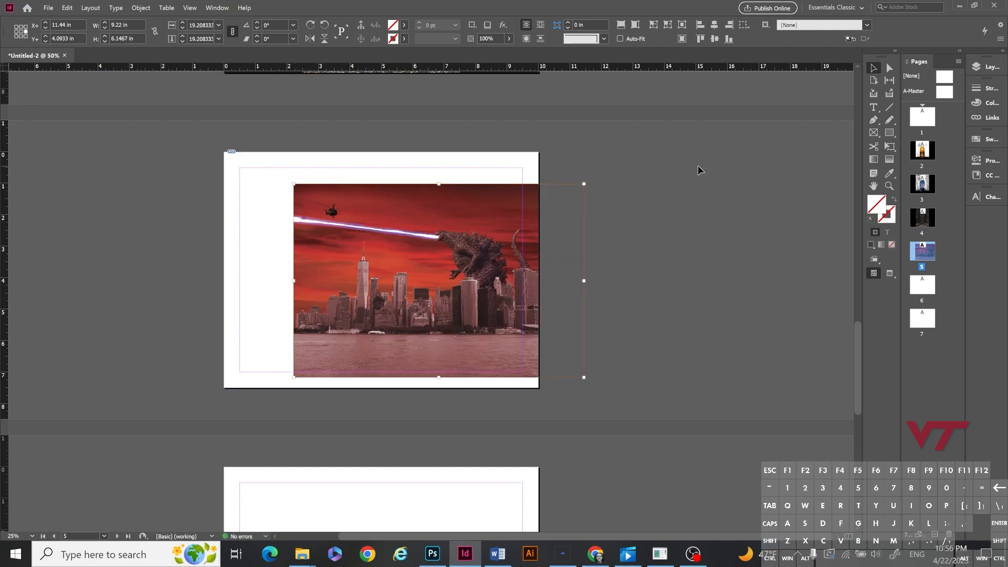
left_click(497, 156)
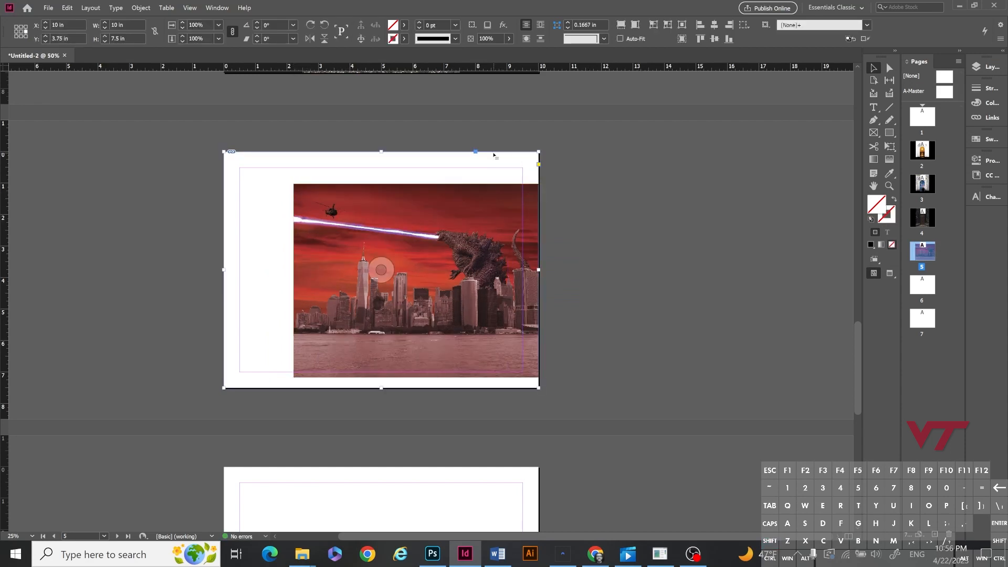
mouse_move(538, 152)
left_mouse_down()
mouse_move(449, 165)
mouse_move(505, 159)
mouse_move(405, 223)
mouse_move(465, 199)
mouse_move(400, 227)
mouse_move(539, 152)
left_mouse_up()
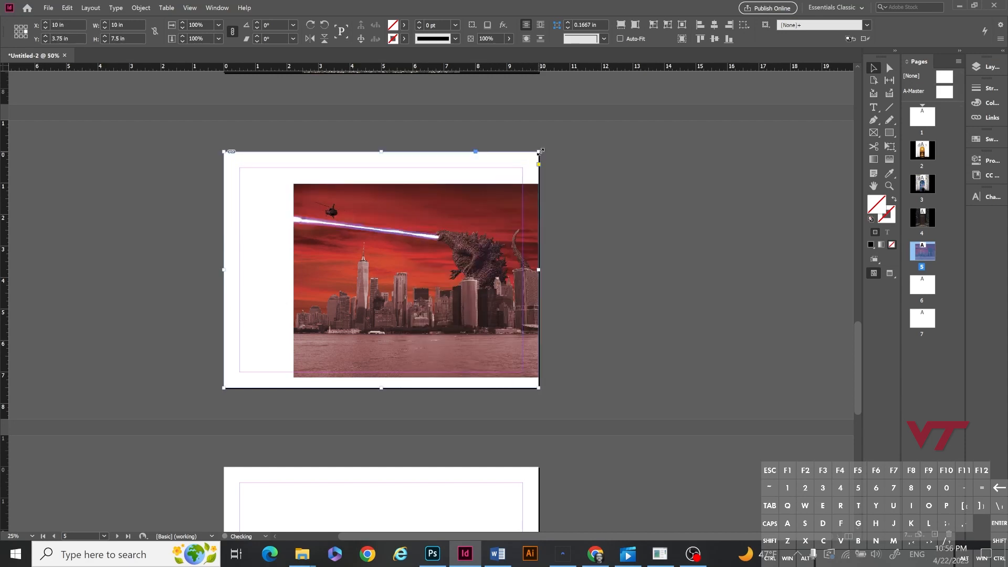
left_click_drag(377, 270, 362, 221)
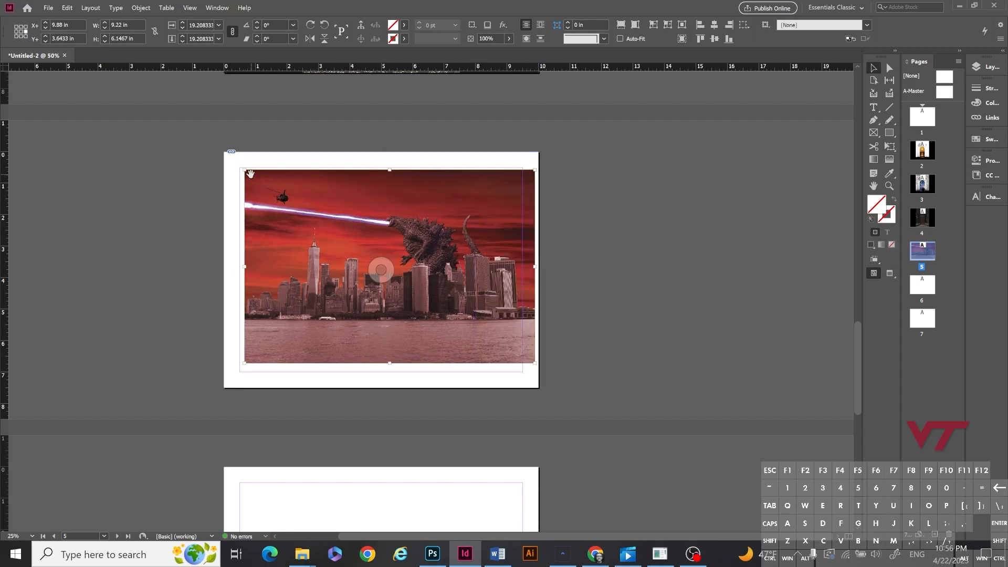
Step: Enlarge the Monster Attack image proportionally to about 13.79 × 9.19 in and nudge it up so it fills the page 5 frame
mouse_move(244, 170)
left_mouse_down()
mouse_move(217, 157)
mouse_move(257, 164)
mouse_move(244, 162)
left_mouse_up()
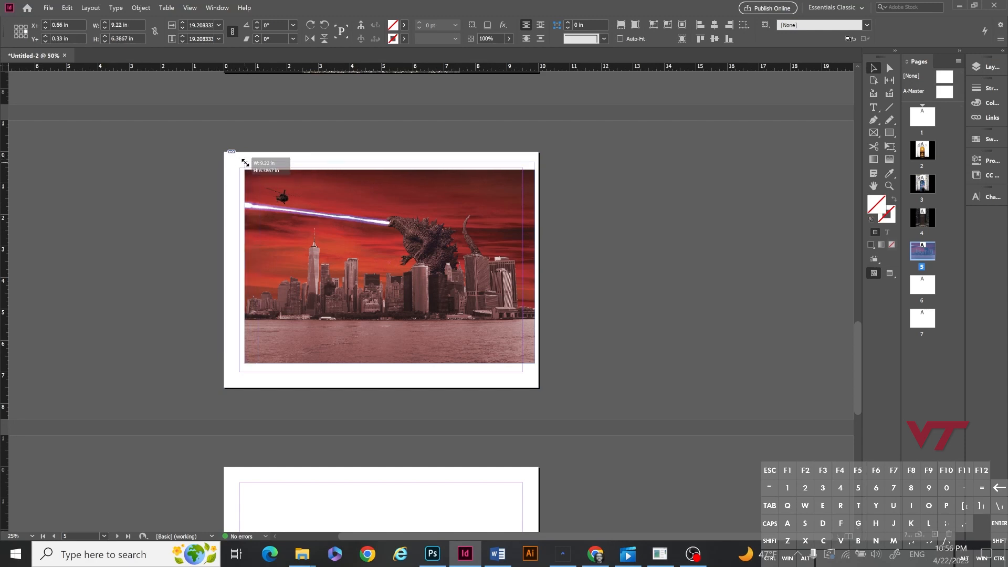
left_click_drag(245, 163, 215, 150)
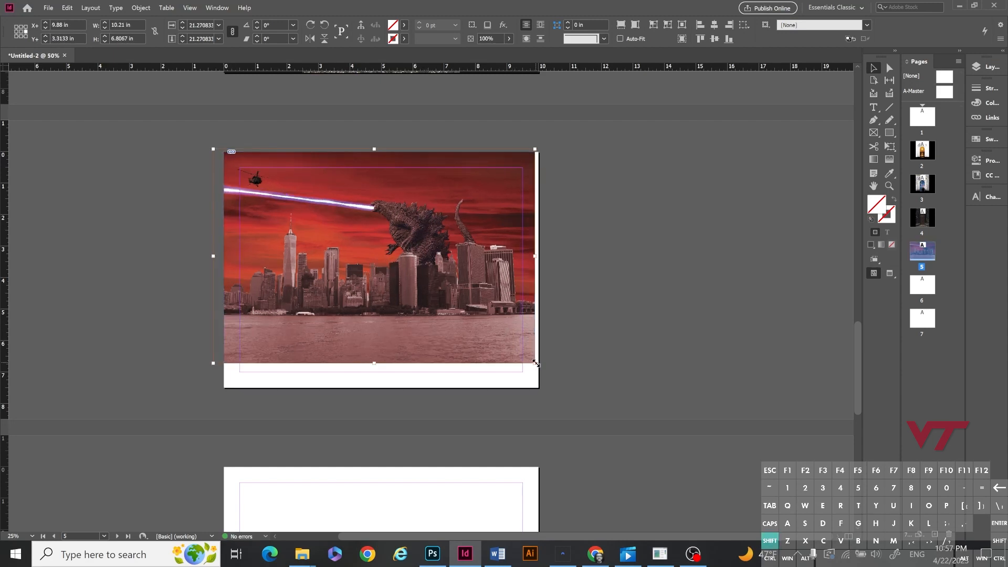
left_click_drag(535, 363, 657, 444)
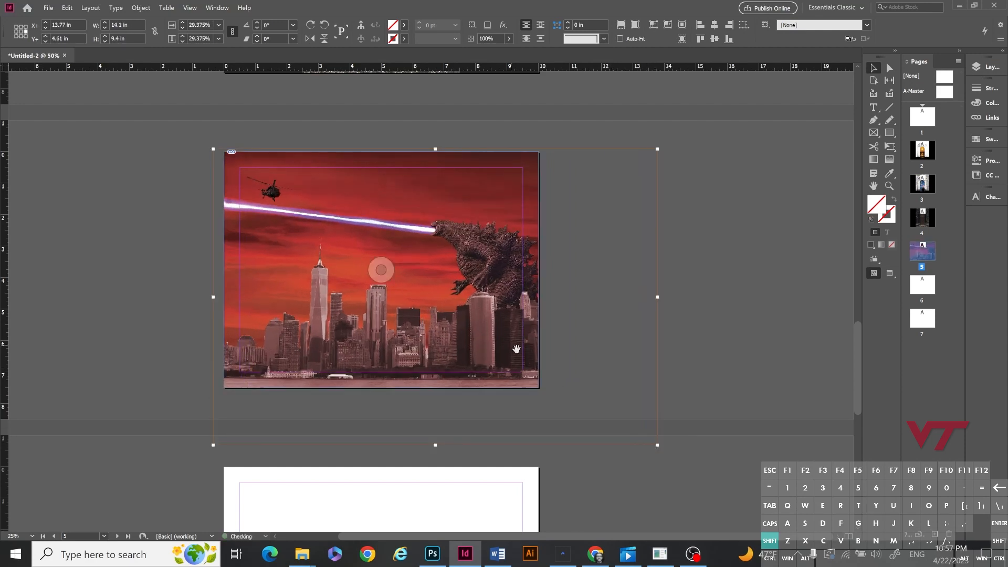
left_click_drag(657, 445, 647, 438)
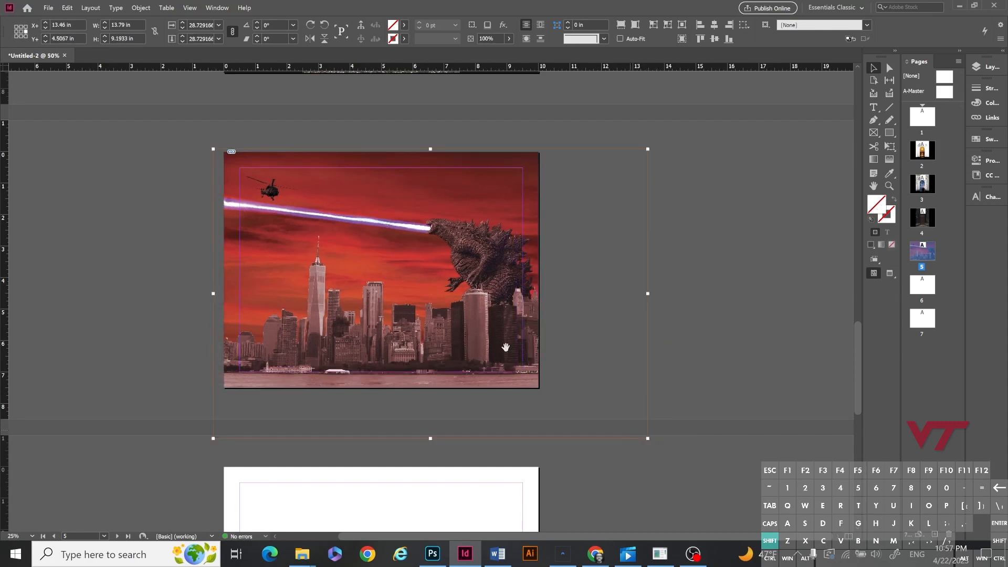
left_click_drag(447, 262, 447, 258)
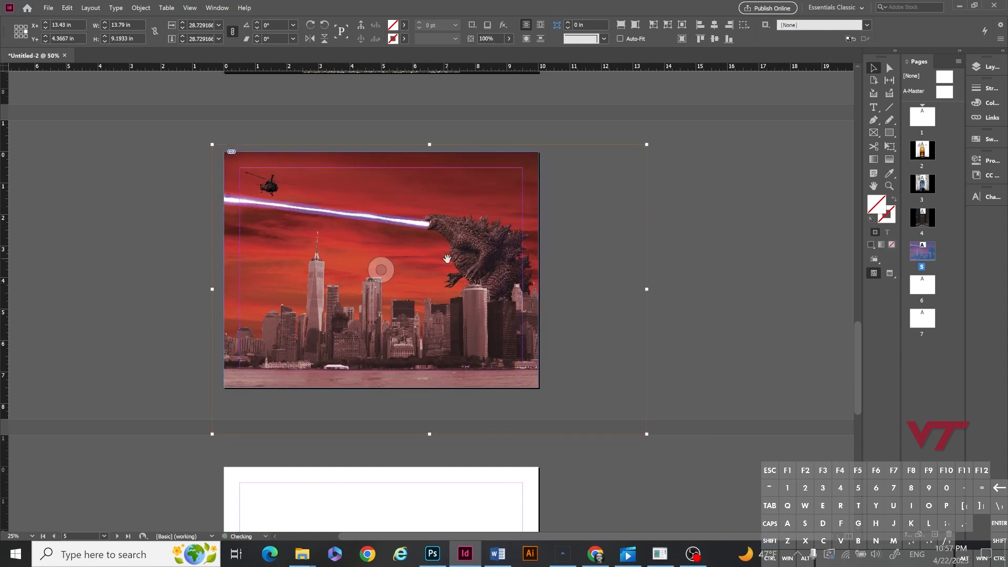
left_click(592, 261)
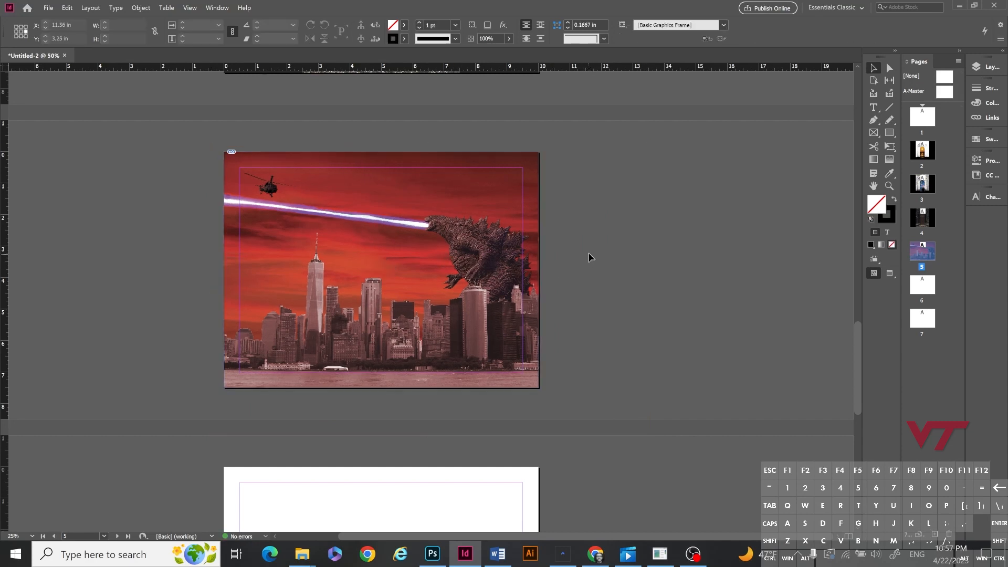
Step: Draw a 10 × 7.5 in rectangular graphics frame covering all of page 6
left_click(381, 269)
scroll(558, 251, "down", 2)
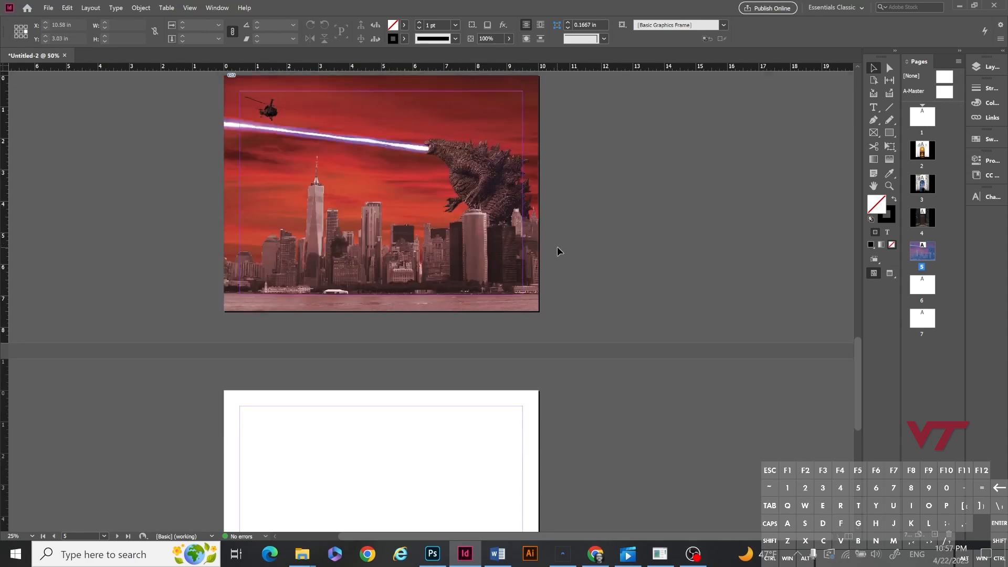
scroll(558, 251, "down", 5)
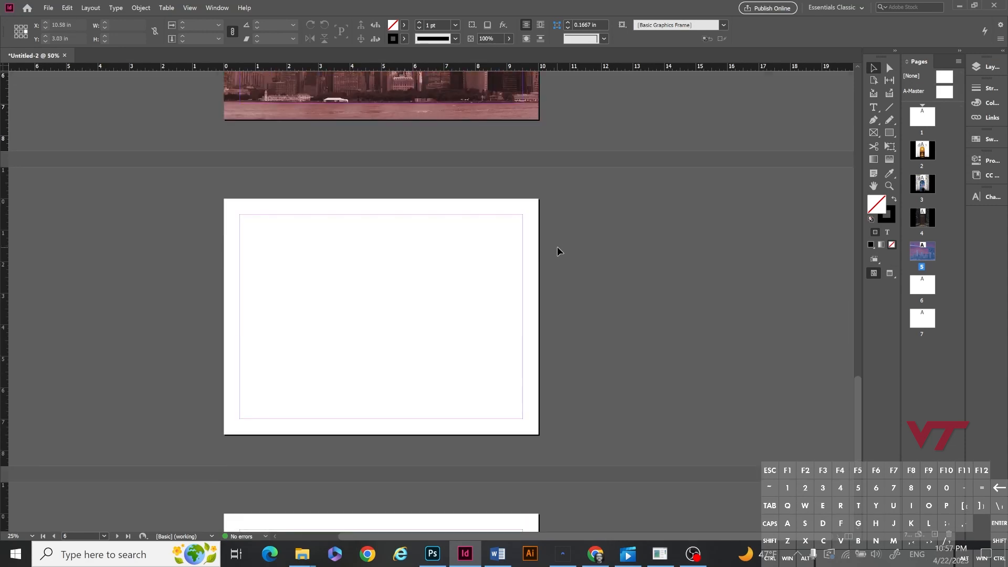
left_click(873, 132)
left_click_drag(223, 199, 539, 438)
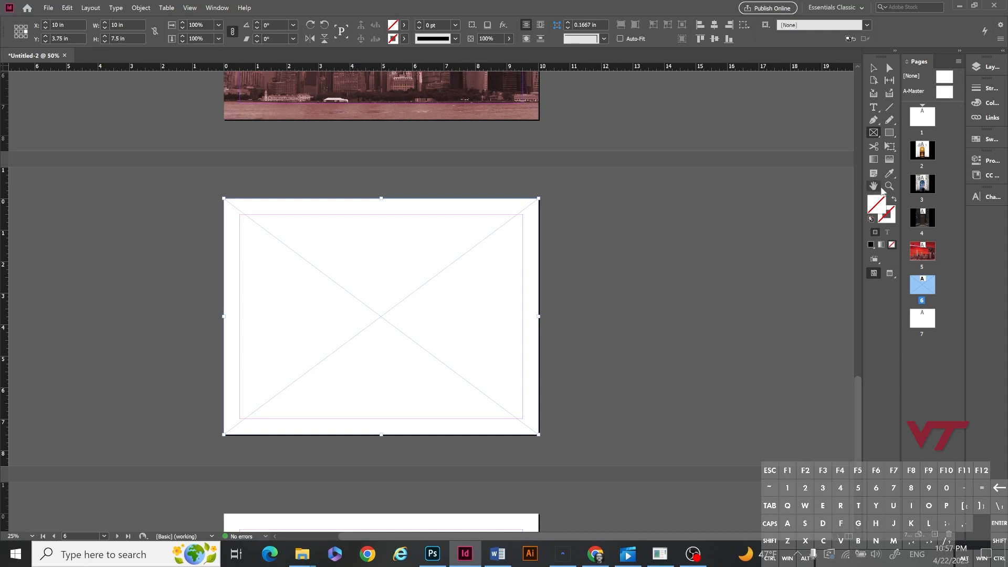
left_click(871, 69)
Step: Place the image from the TASK 3-Backrooms Images folder into the page 6 frame
left_click(48, 7)
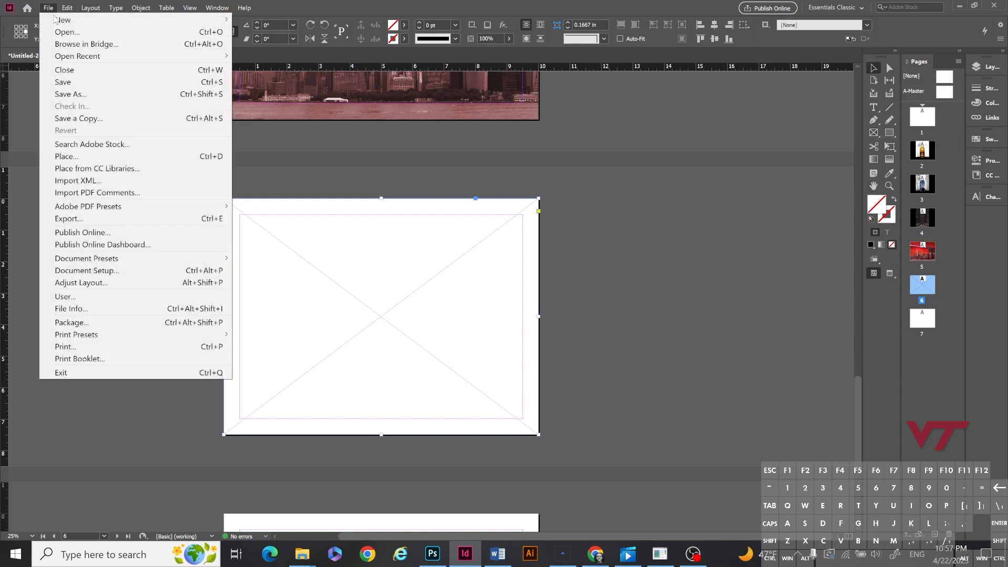
left_click(84, 158)
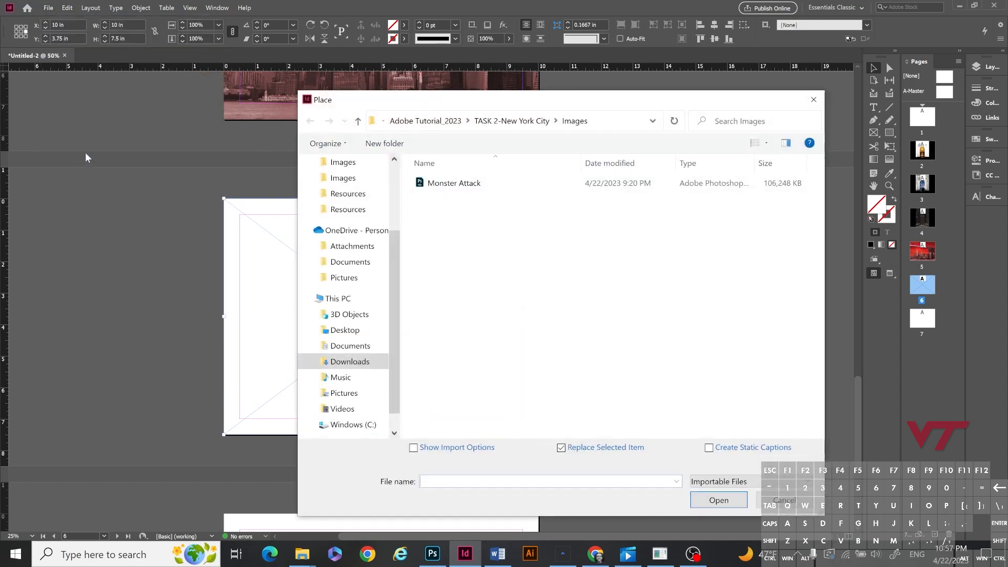
left_click(522, 124)
left_click(496, 124)
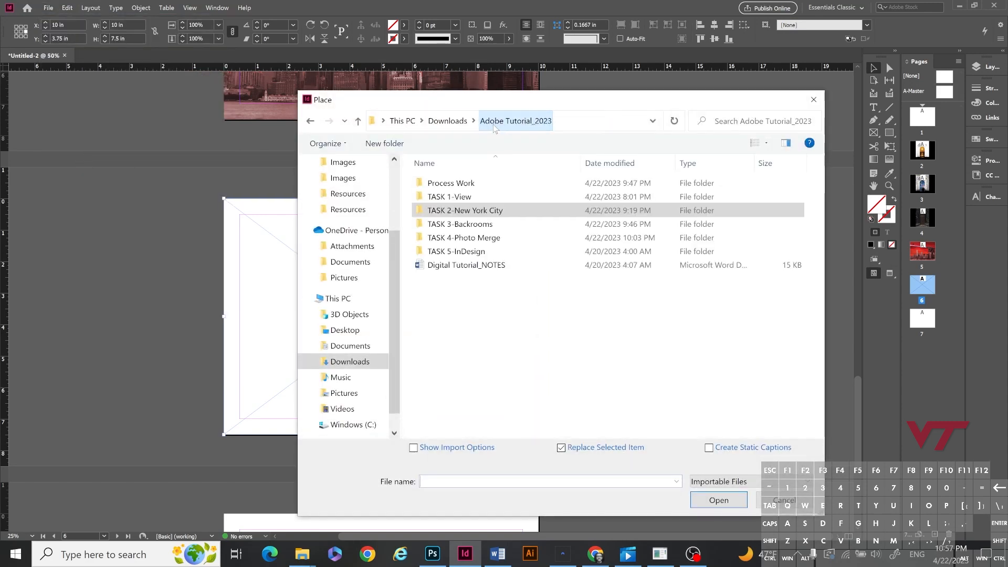
double_click(479, 225)
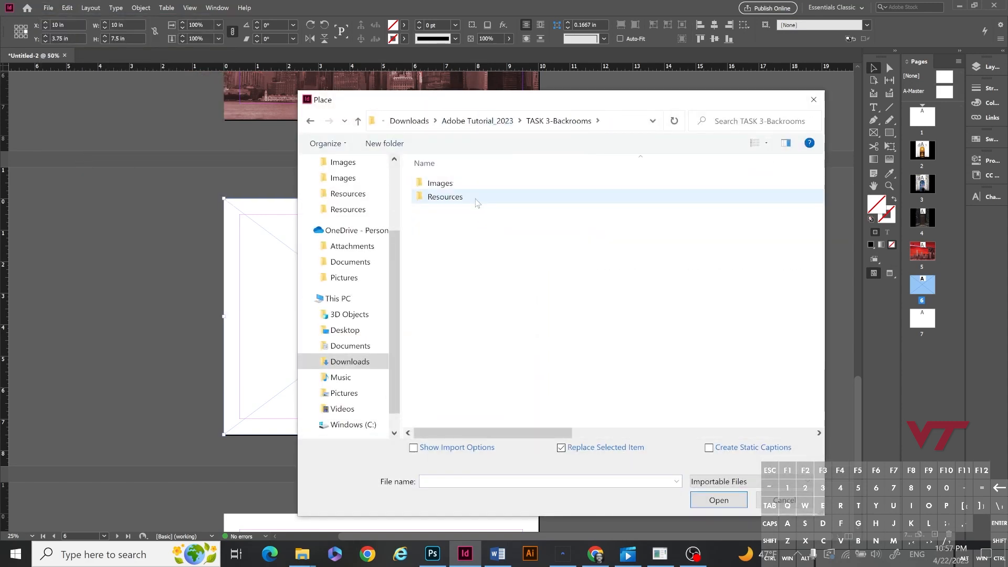
double_click(463, 188)
left_click(464, 189)
double_click(463, 187)
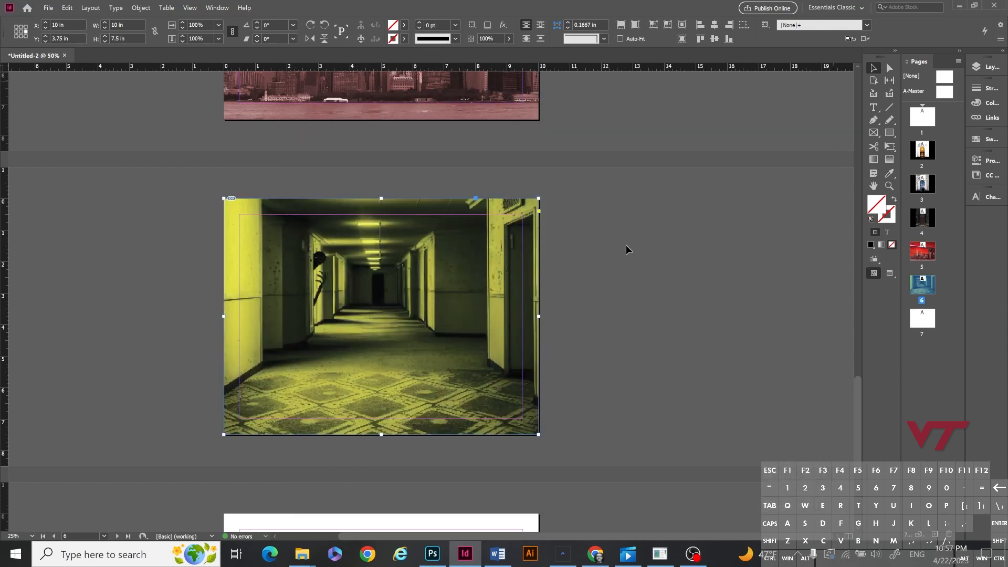
Step: Fit the yellow hallway image proportionally inside its frame on page 6
left_click(627, 275)
right_click(375, 272)
left_click(375, 273)
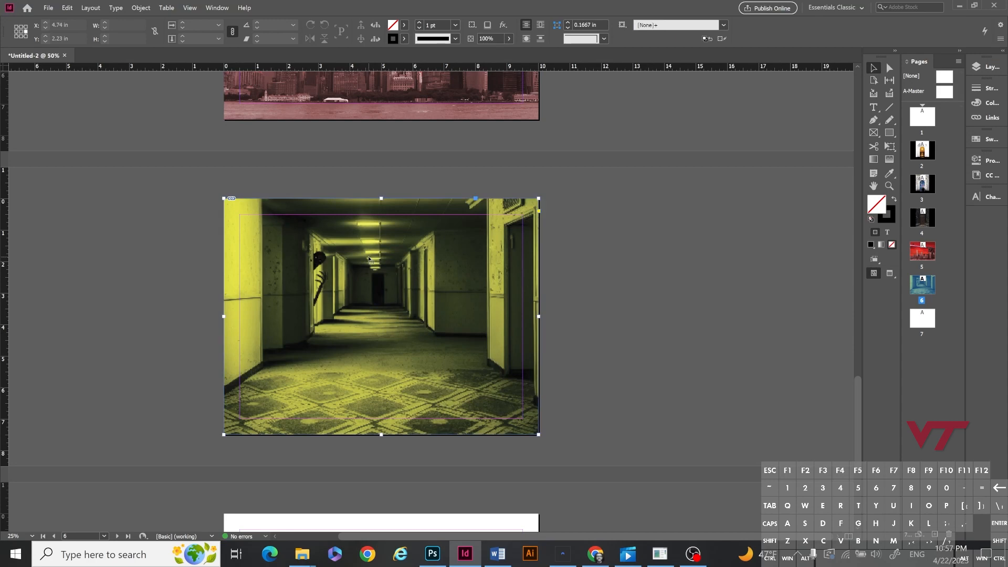
right_click(370, 273)
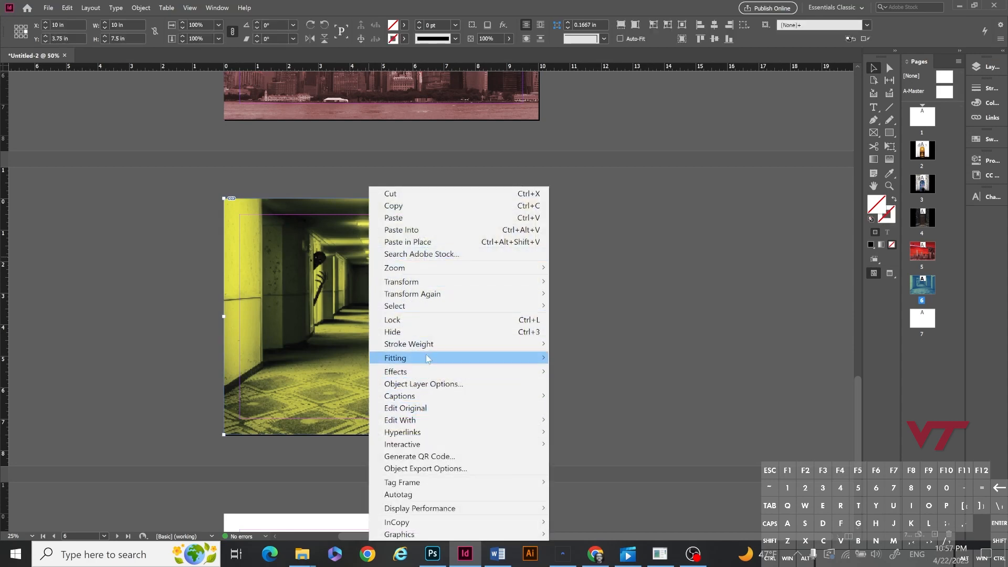
mouse_move(427, 358)
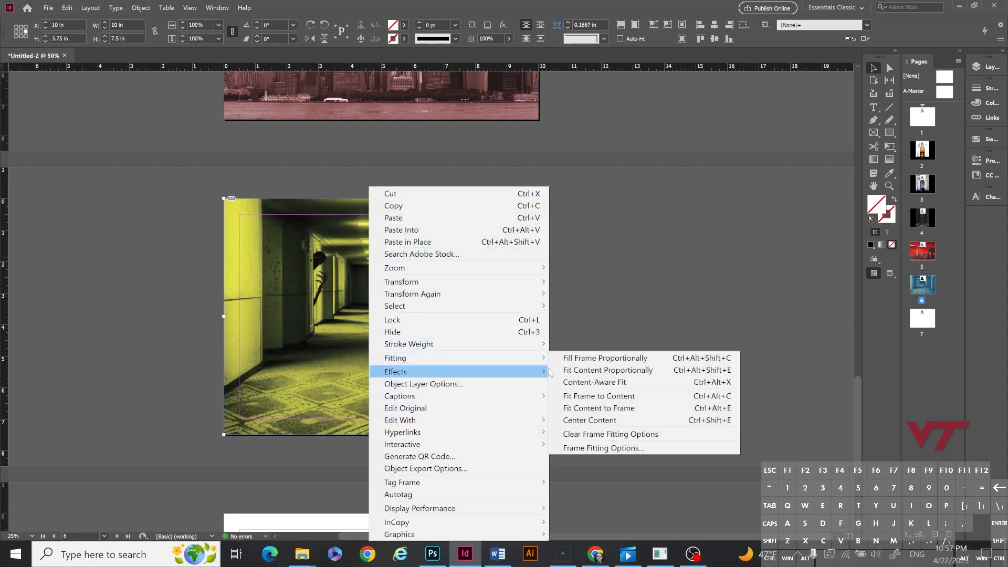
left_click(590, 371)
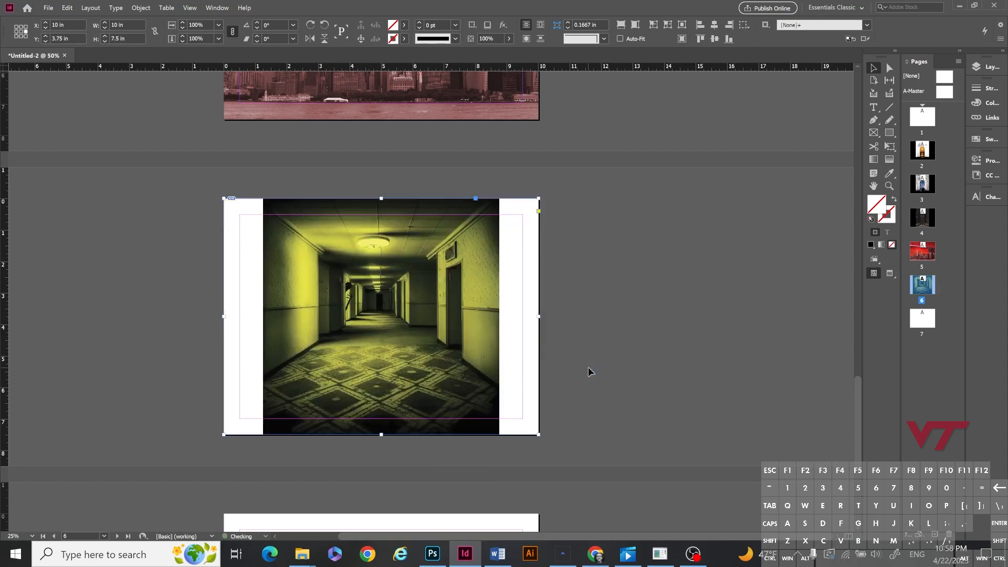
Step: Select the hallway image inside its frame and enlarge it proportionally to 10 × 10 in, spanning the full page width
left_click(386, 315)
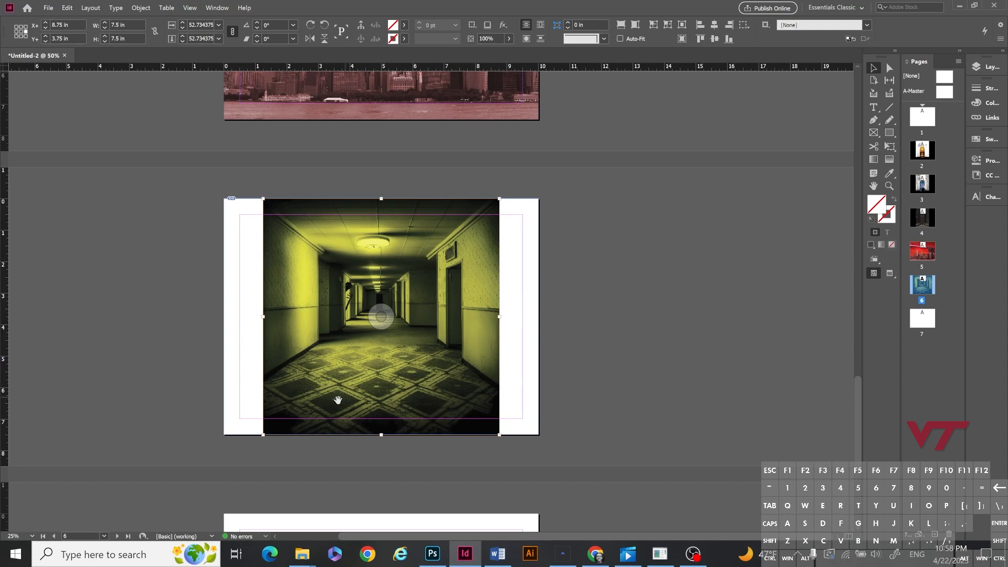
left_click(580, 298)
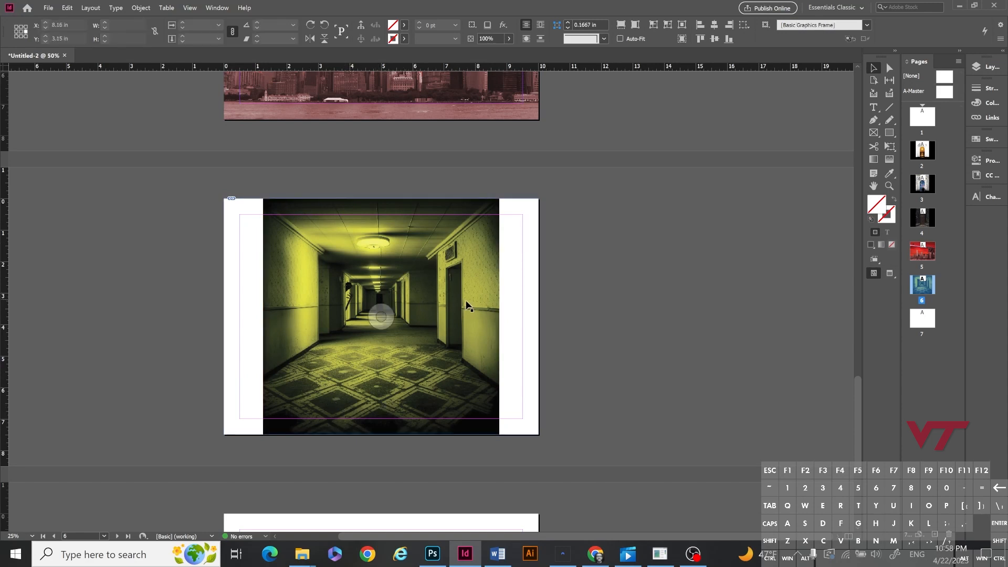
left_click(465, 305)
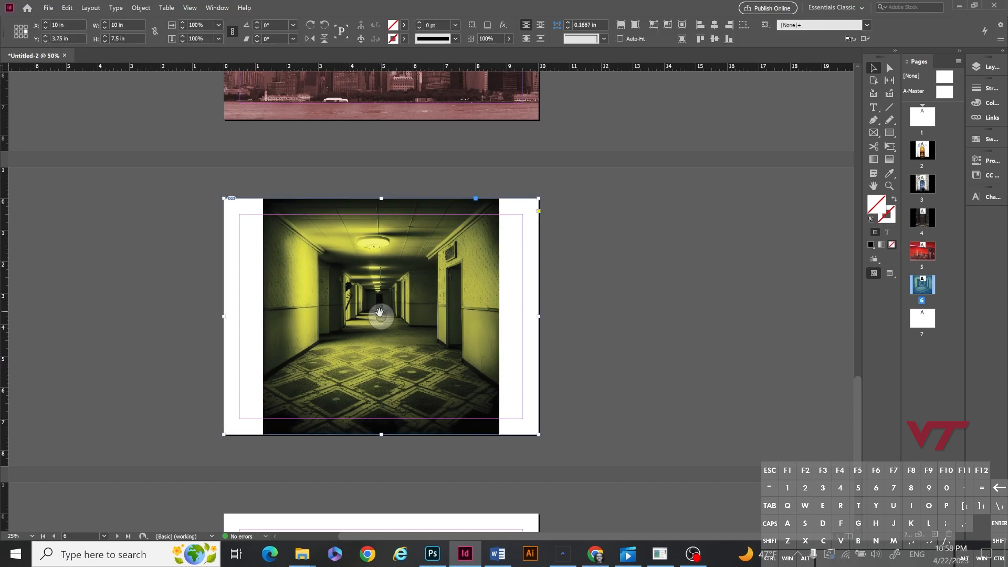
left_click(380, 316)
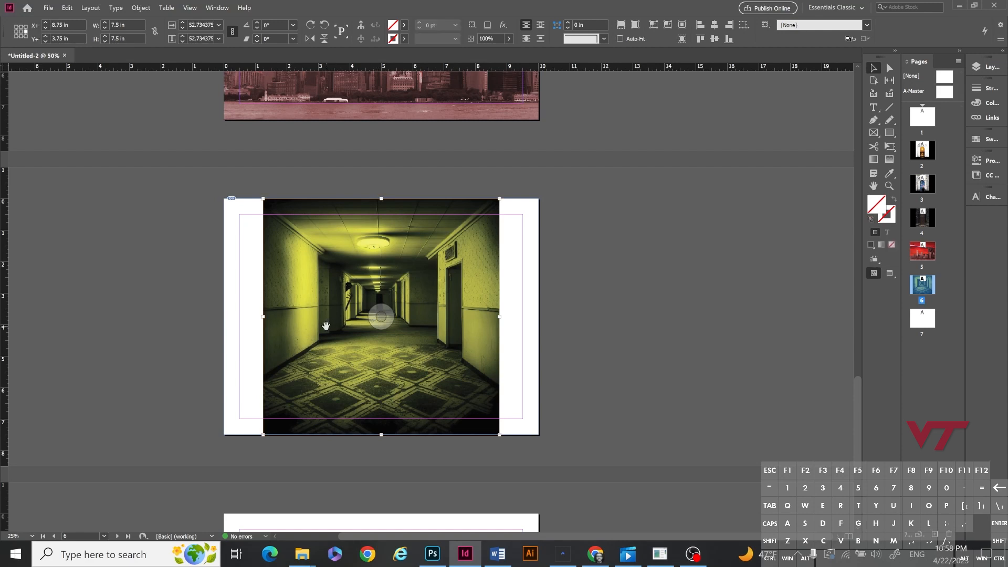
key("shift")
left_click_drag(262, 318, 225, 316)
left_click_drag(500, 318, 538, 316)
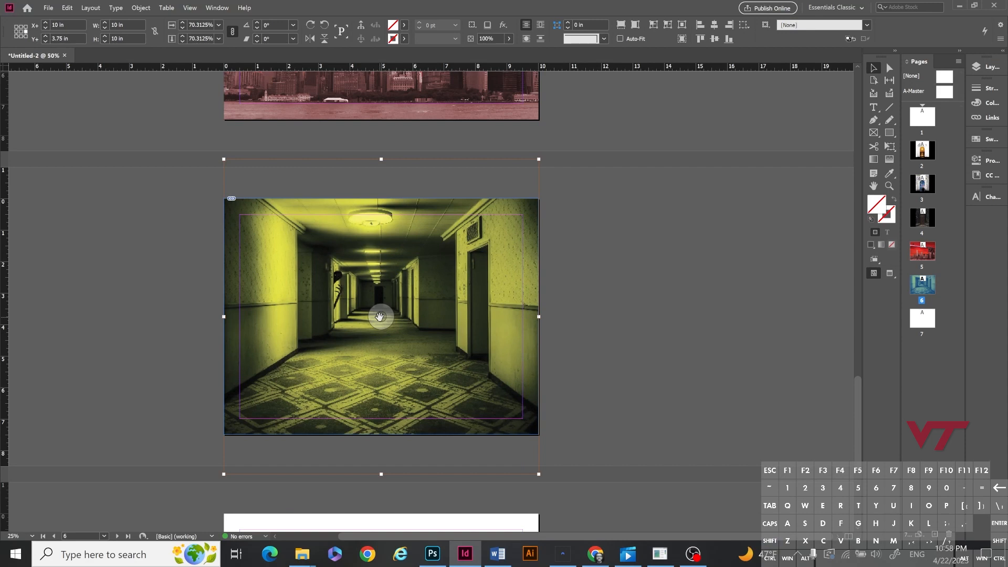
Step: Shift the hallway image down about 0.5 in within the page 6 frame and deselect it
key("shift")
left_click_drag(379, 316, 382, 329)
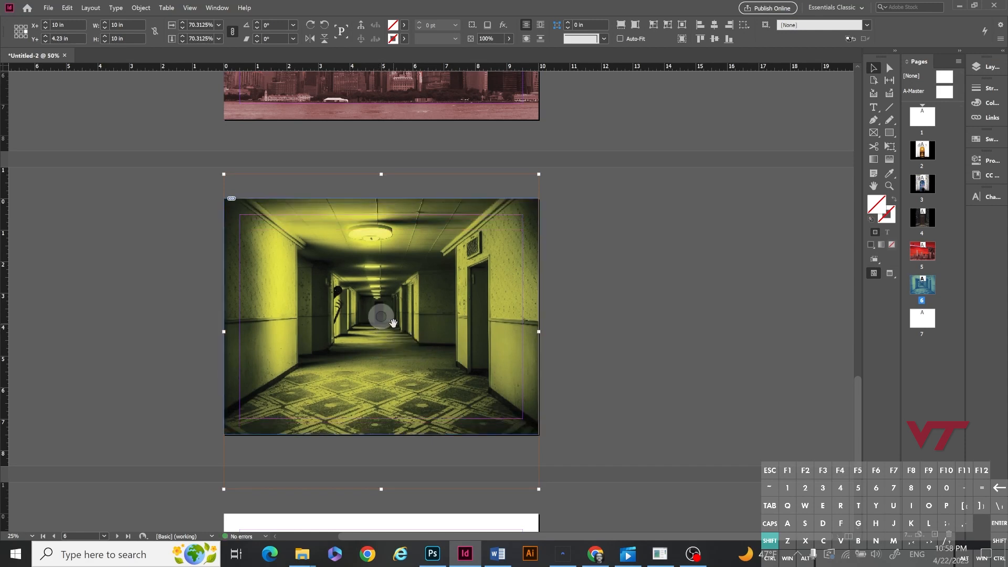
left_click(586, 288)
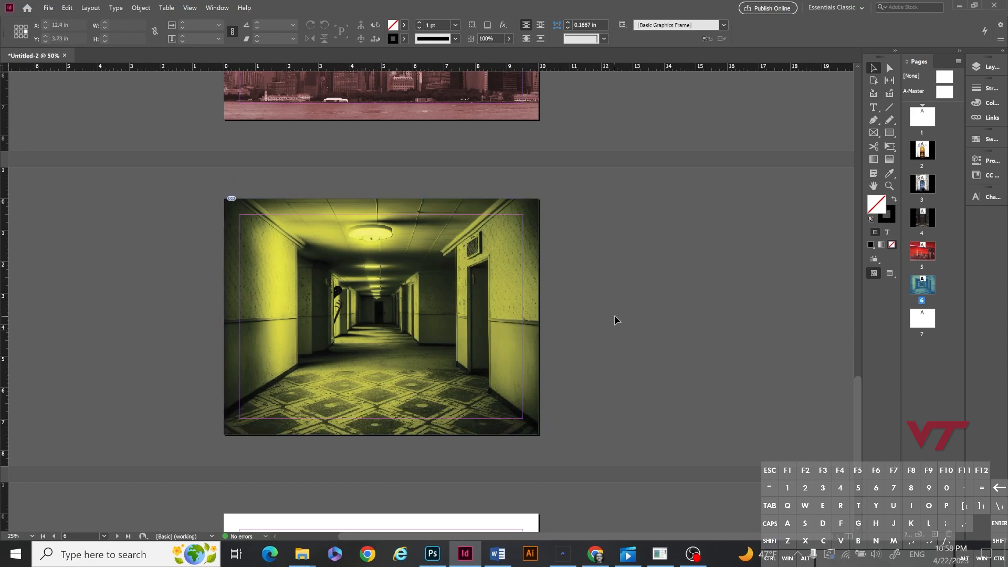
Step: Draw a 10 × 7.5 in rectangular graphics frame covering all of page 7
scroll(615, 315, "down", 5)
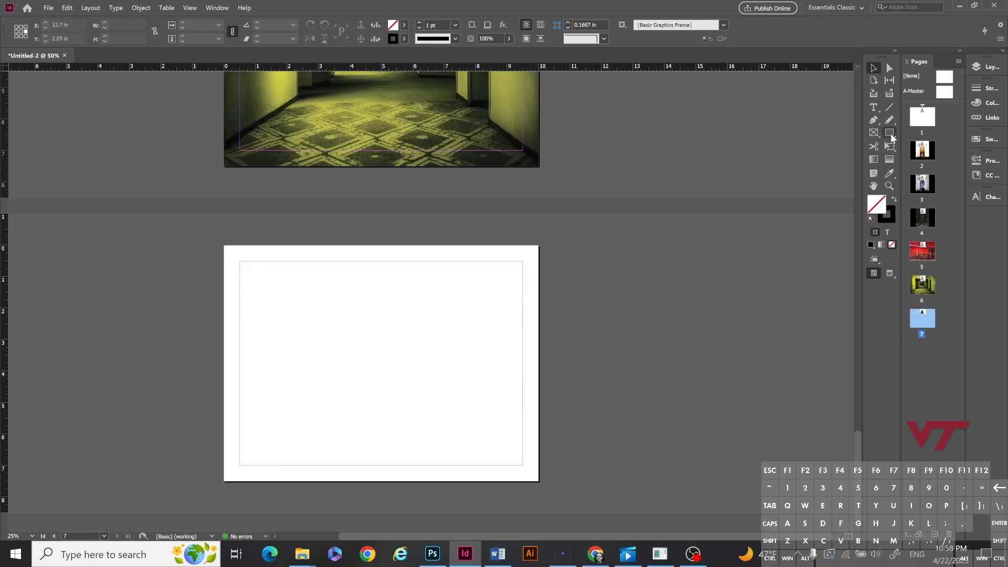
left_click(874, 134)
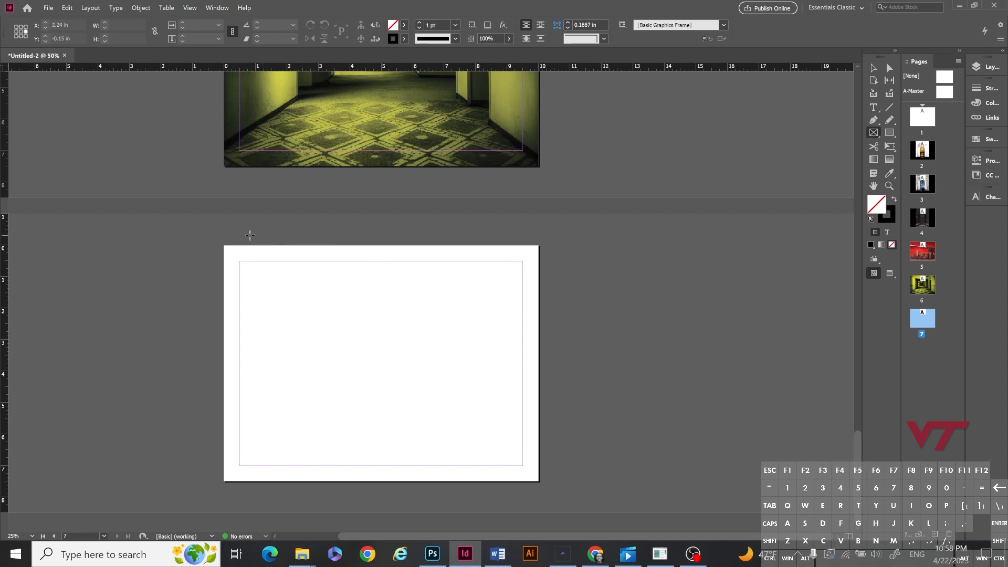
left_click_drag(224, 245, 539, 481)
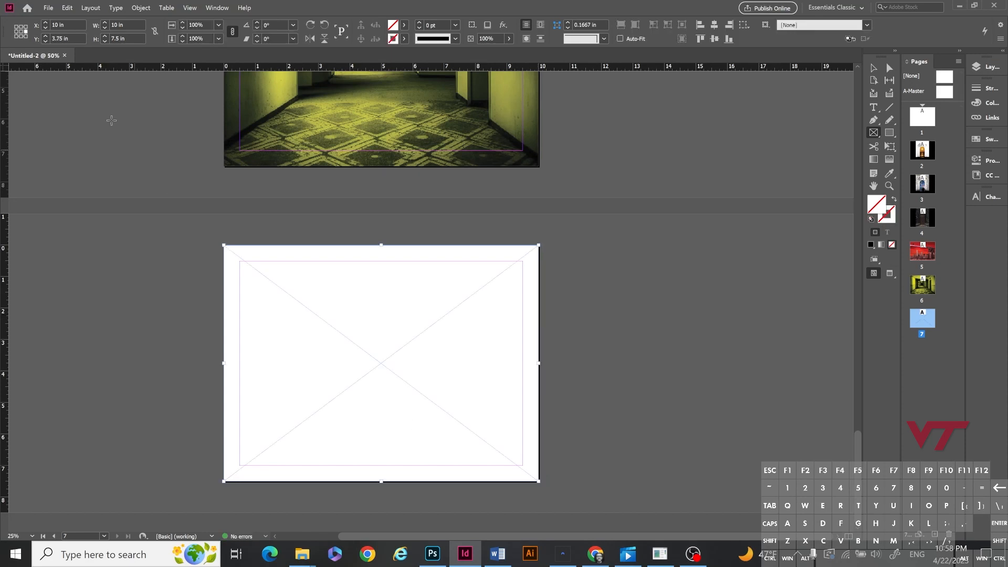
Step: Place the image from the TASK 4-Photo Merge Images folder into the page 7 frame
left_click(48, 8)
left_click(84, 157)
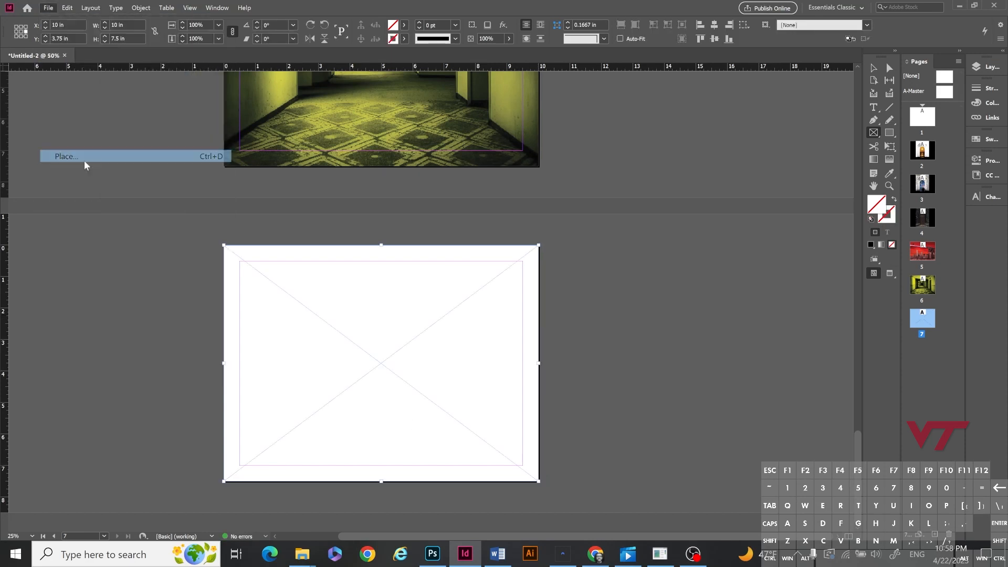
left_click(493, 123)
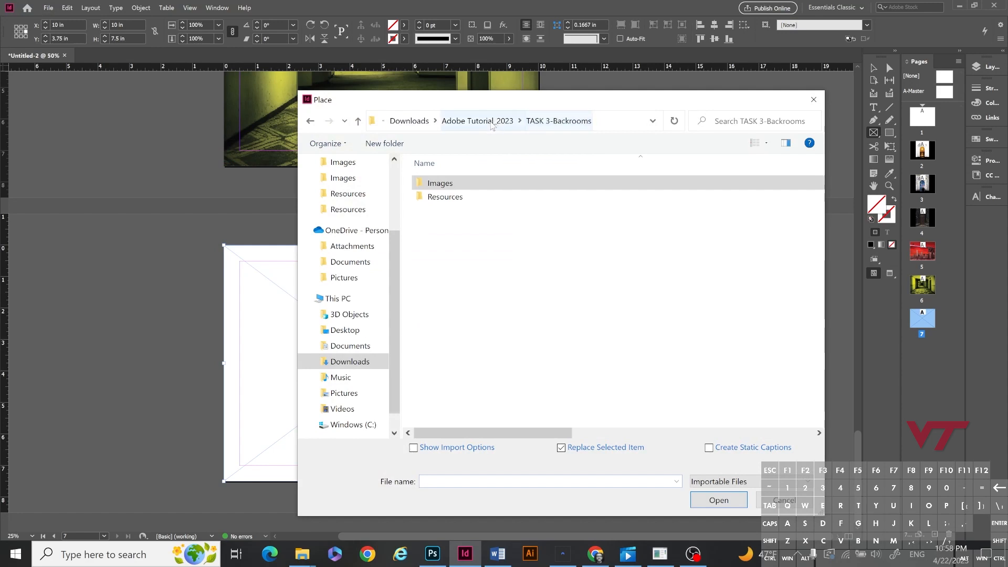
left_click(478, 126)
double_click(444, 239)
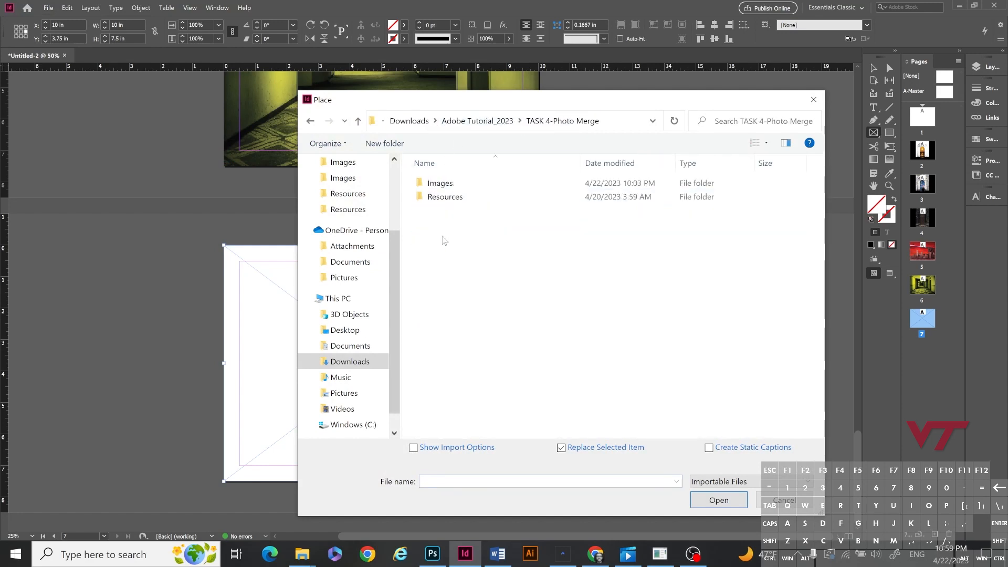
double_click(447, 187)
double_click(457, 185)
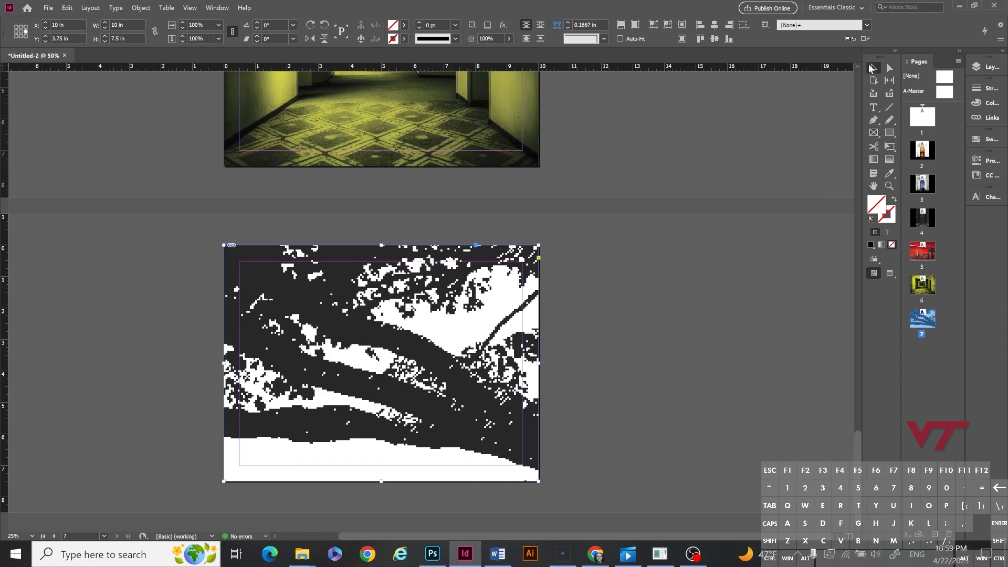
Step: Fit the tree and bench image proportionally inside its frame on page 7
right_click(430, 283)
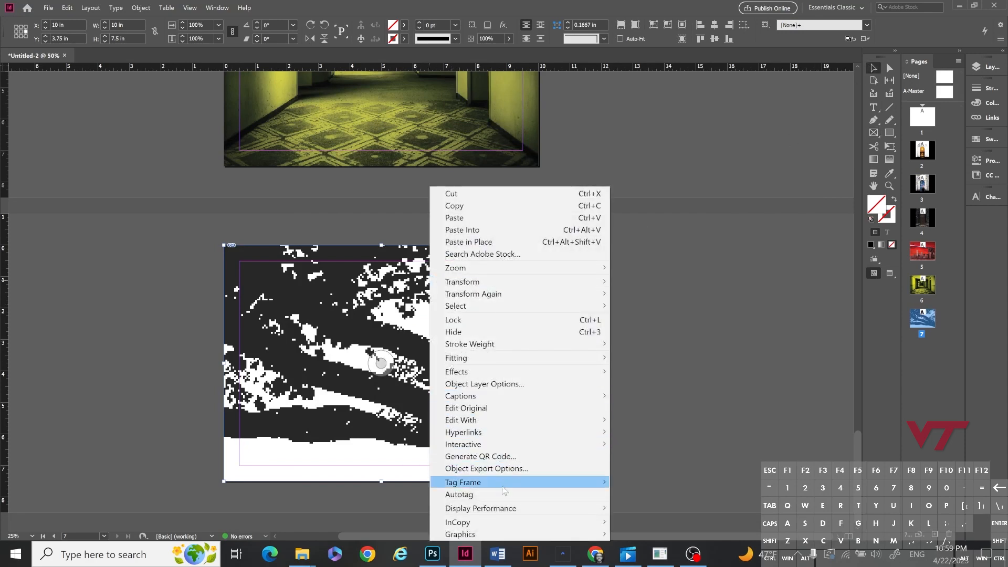
mouse_move(502, 358)
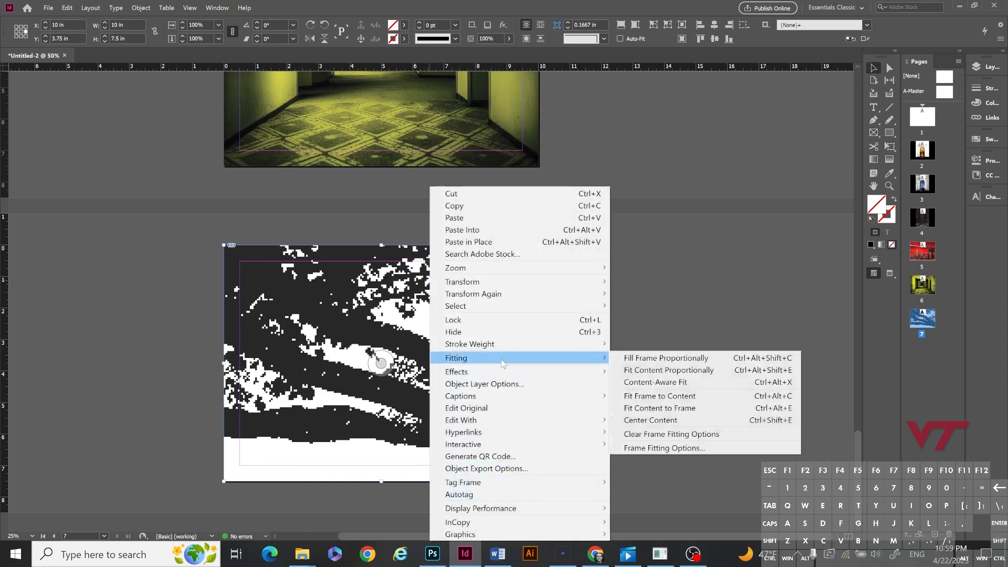
left_click(676, 370)
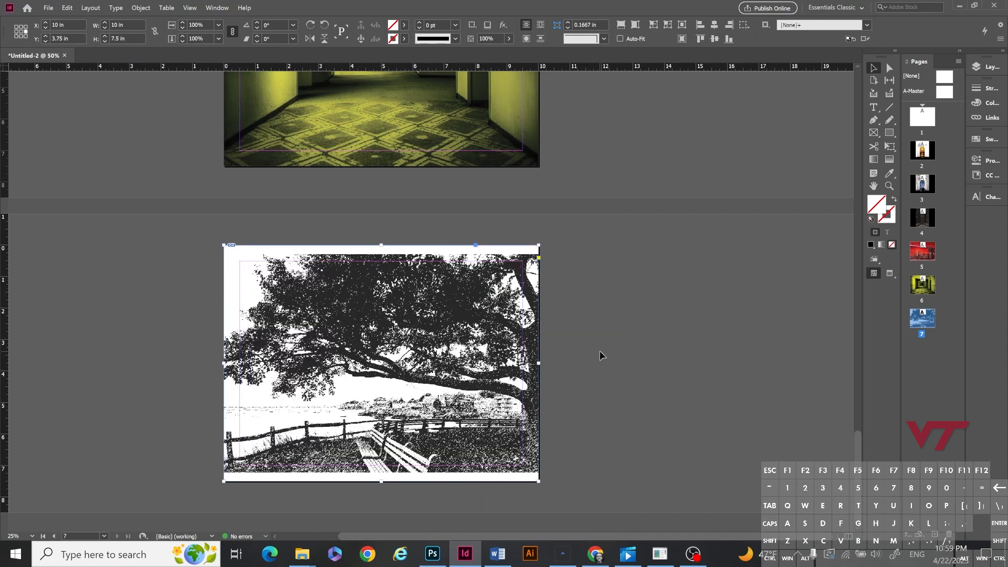
Step: Enlarge the tree and bench image proportionally to about 10.83 × 7.5 in and shift it right to align with the frame's left edge
left_click(379, 372)
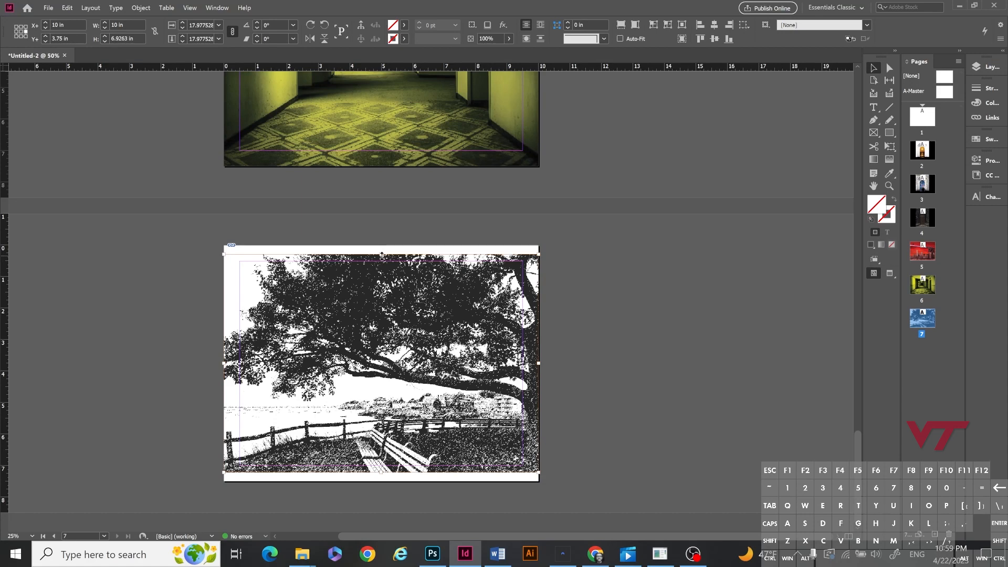
left_click_drag(381, 256, 384, 244)
left_click_drag(382, 472, 383, 481)
left_click(389, 363)
left_click_drag(389, 363, 400, 362)
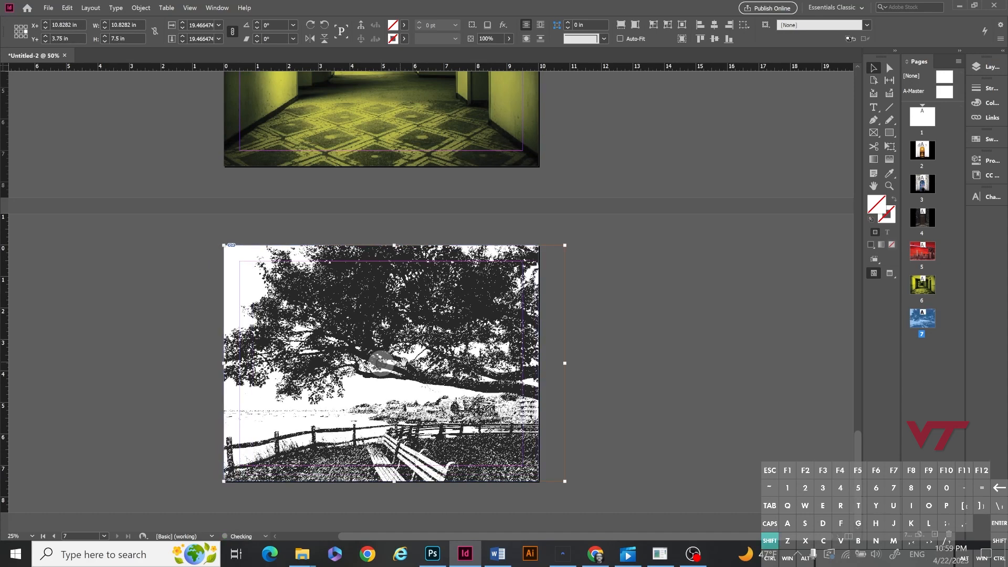
left_click(628, 339)
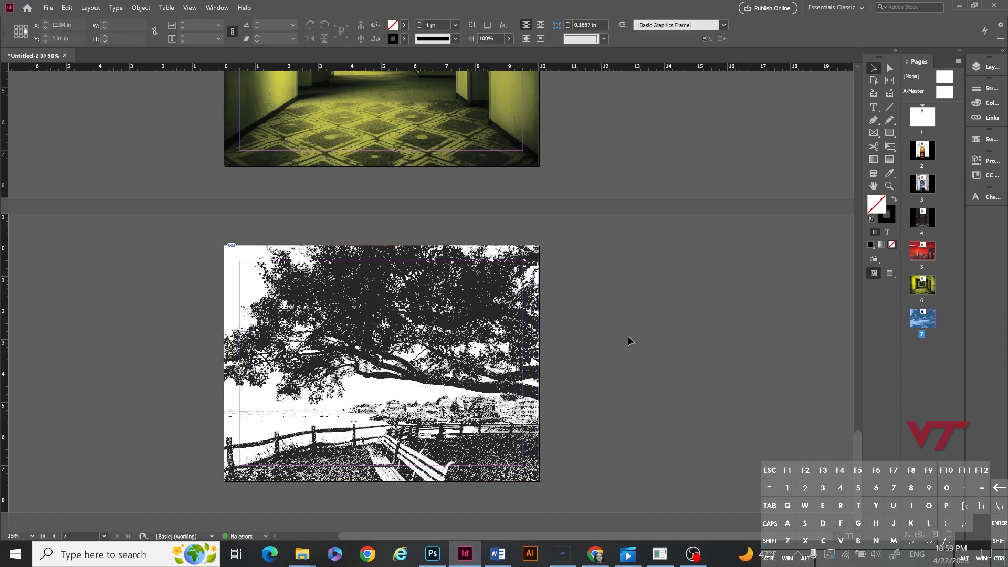
Step: Select the page 7 frame and zoom in to 75% to inspect the tree and bench image
left_click(452, 310)
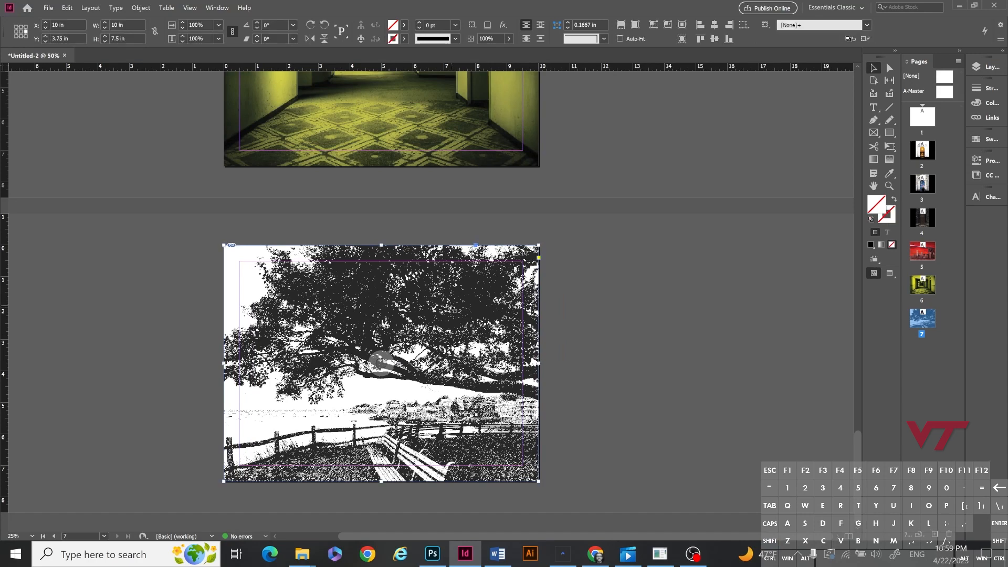
left_click(889, 186)
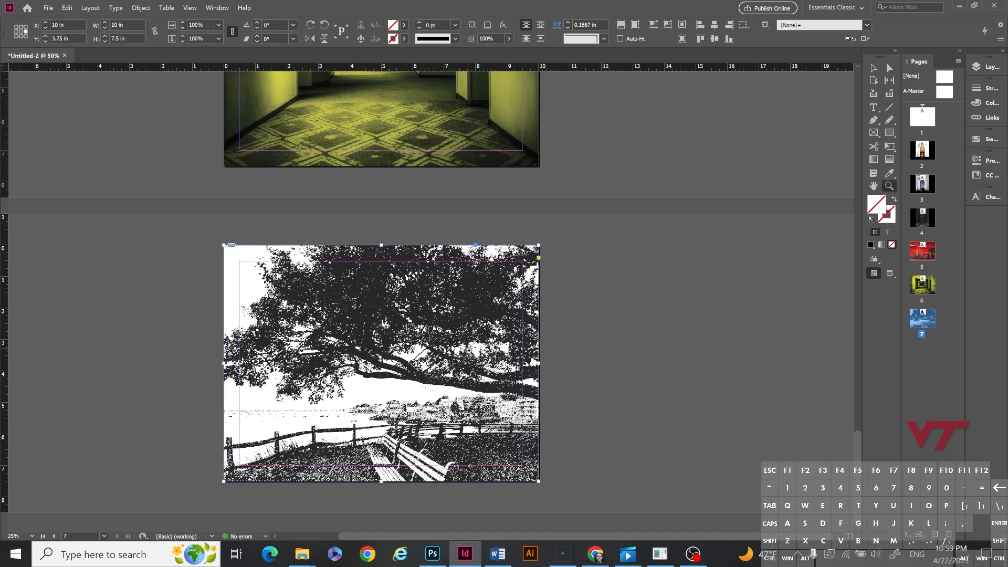
left_click(387, 350)
left_click(873, 68)
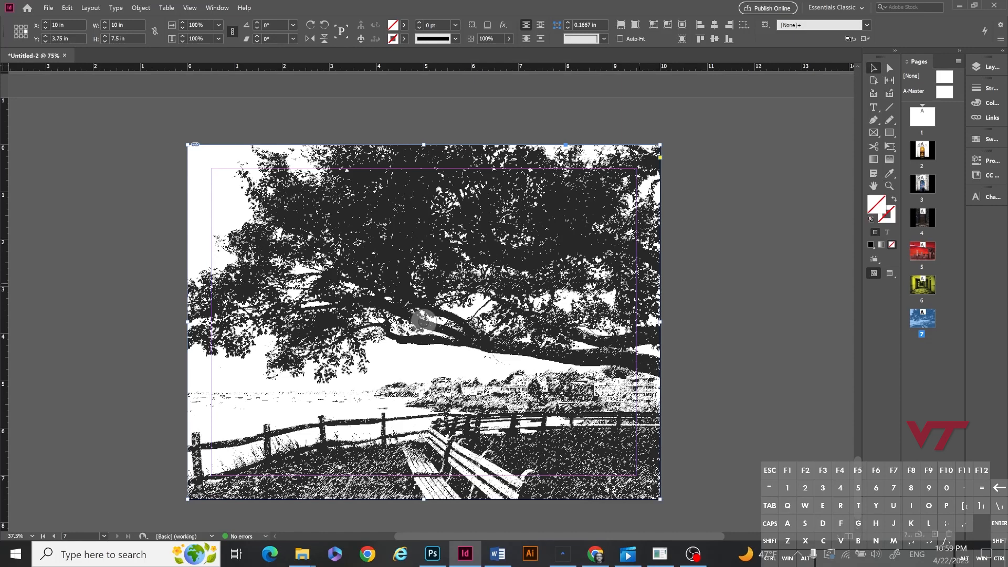
Step: Set the page 7 tree and bench image's display performance to High Quality Display and inspect its detail up close
right_click(497, 293)
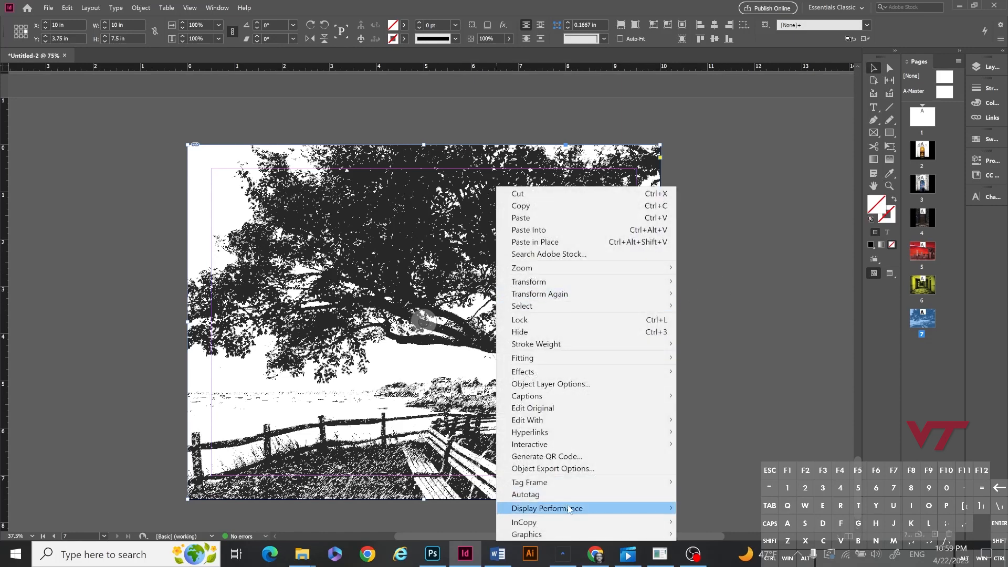
mouse_move(569, 508)
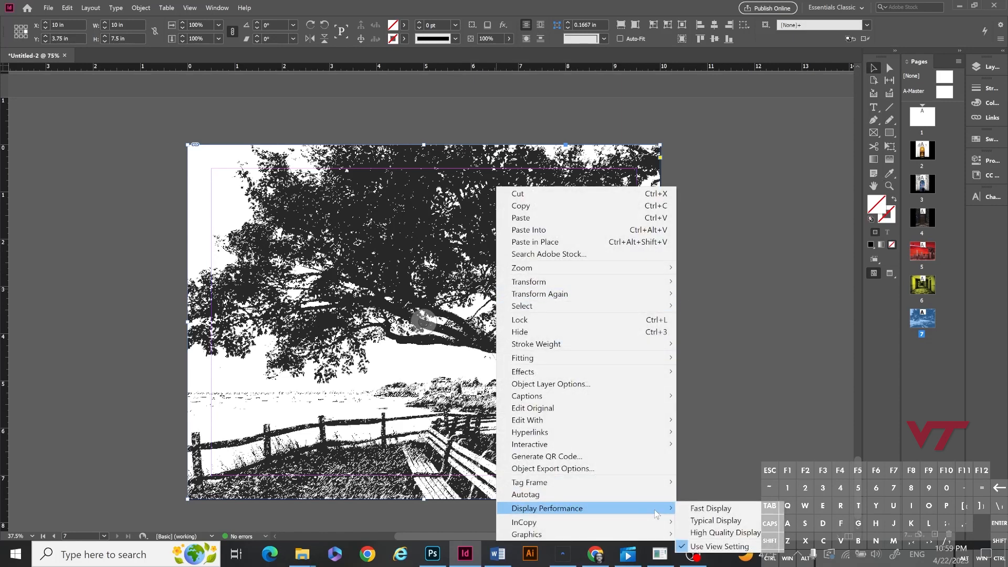
right_click(472, 295)
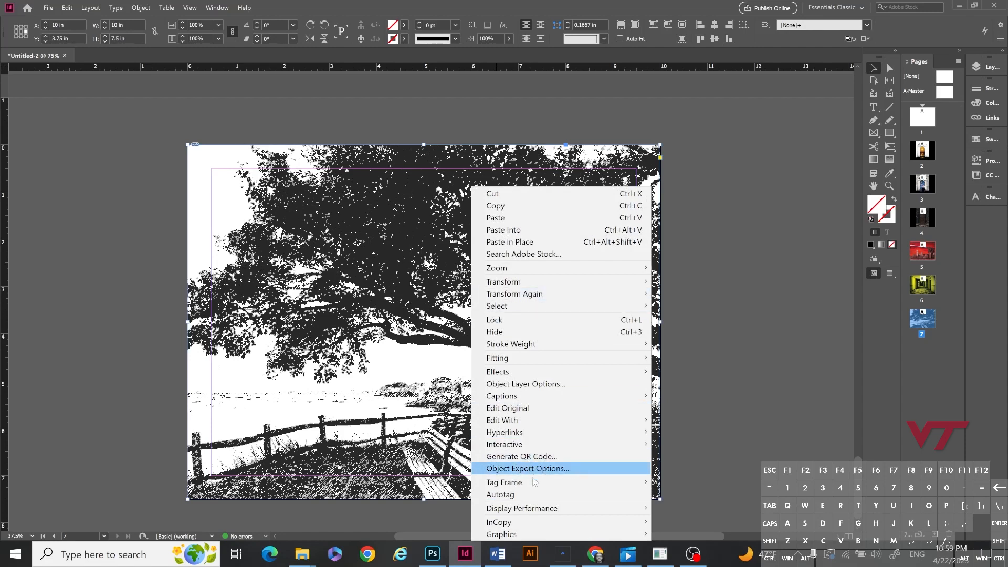
mouse_move(544, 509)
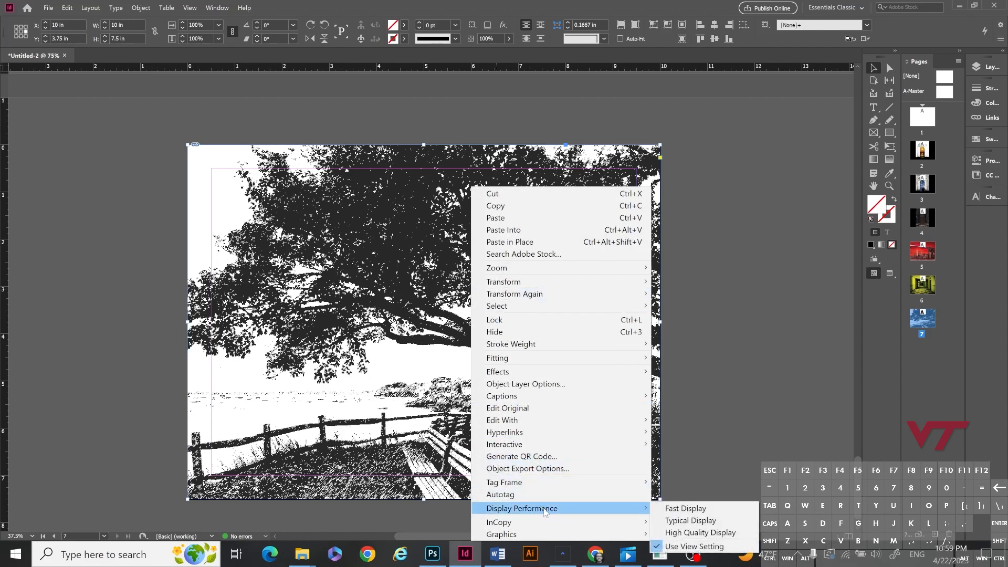
left_click(699, 532)
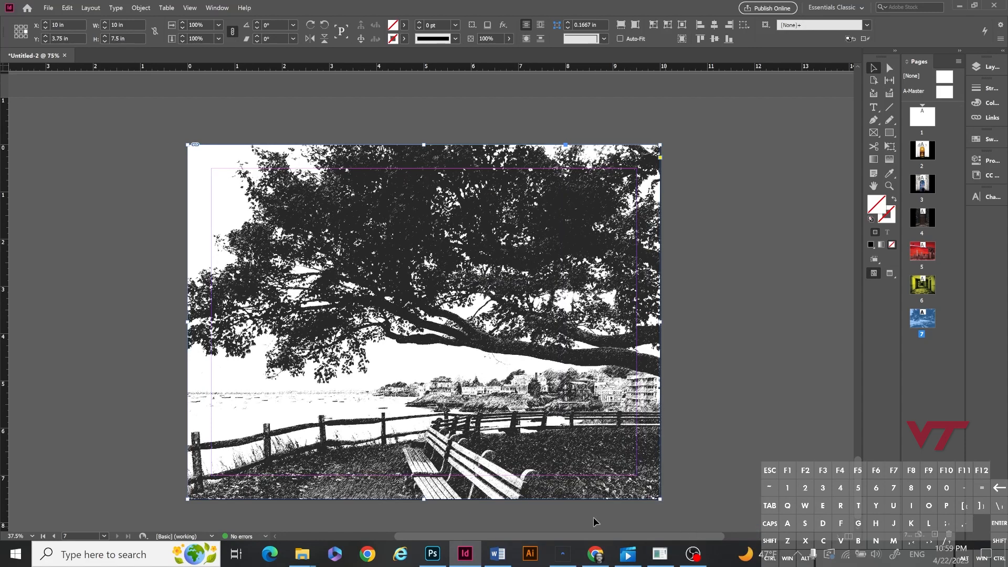
left_click(889, 185)
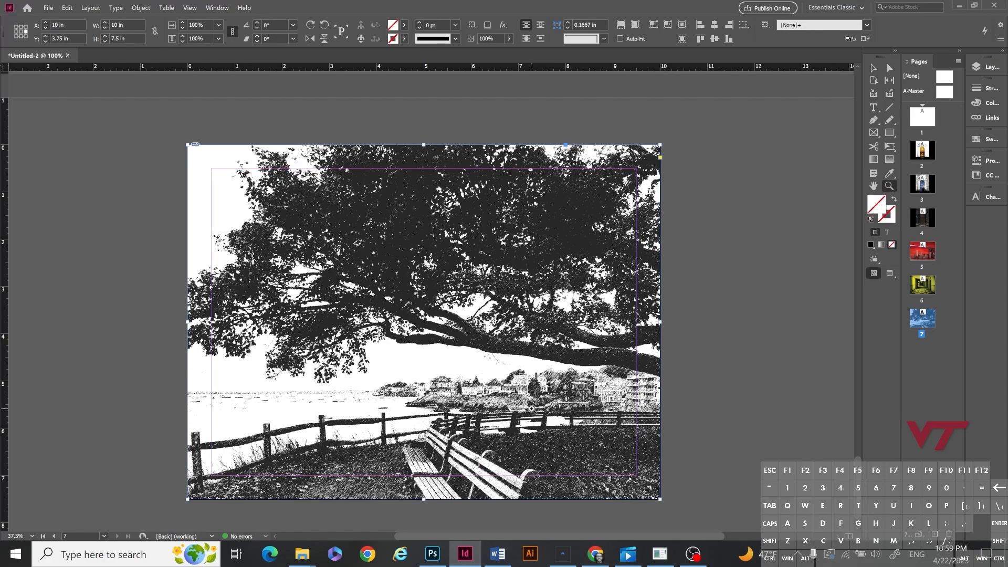
left_click(532, 408)
left_click(414, 308)
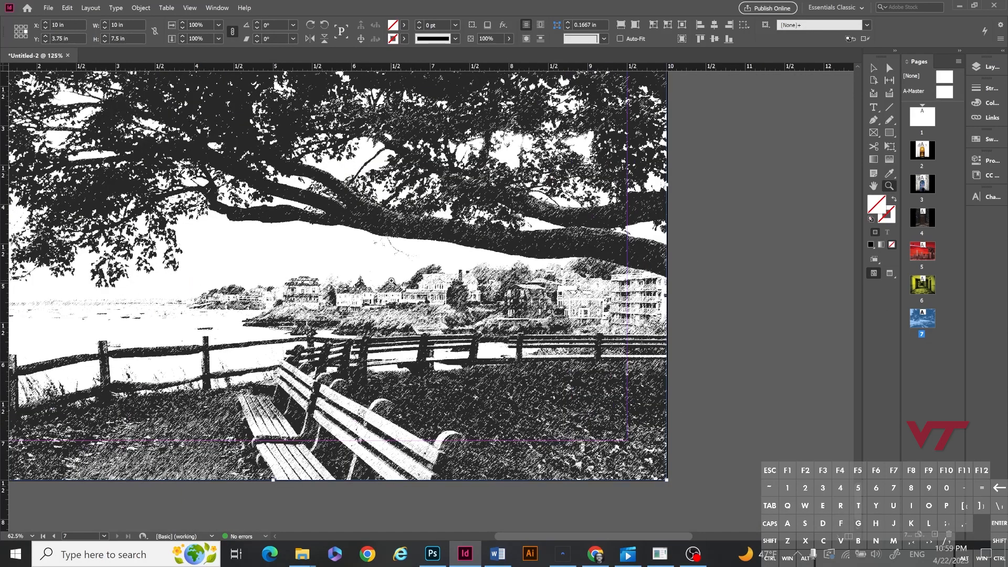
left_click(290, 195, "alt")
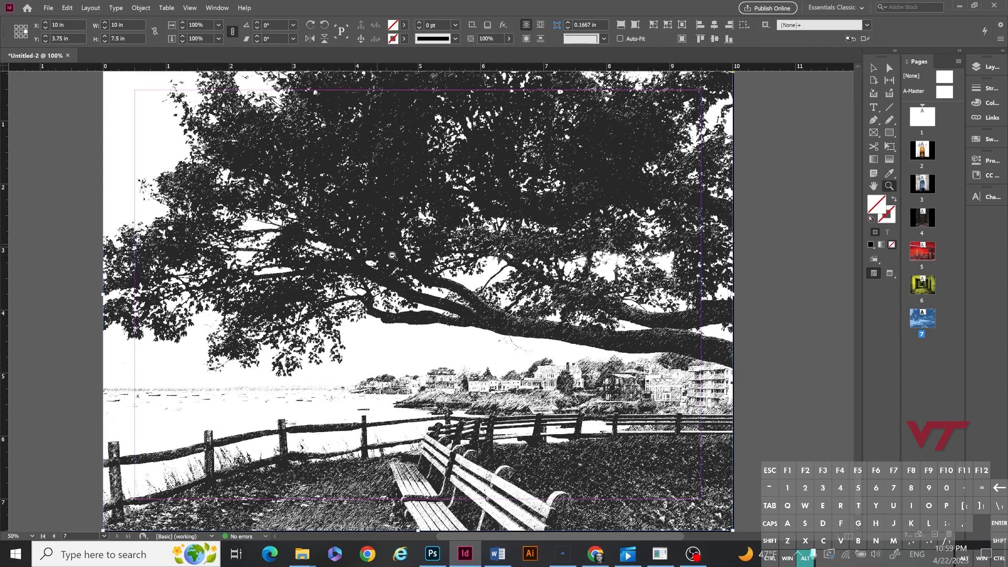
left_click(378, 244, "alt")
Step: Set the display performance of the page 7 tree and bench image to Typical Display
left_click(873, 68)
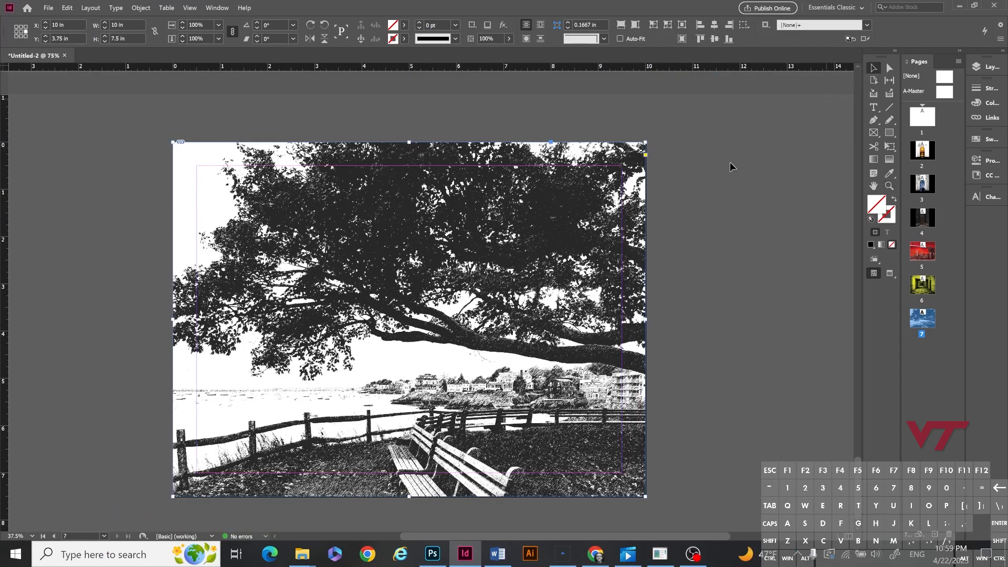
right_click(528, 241)
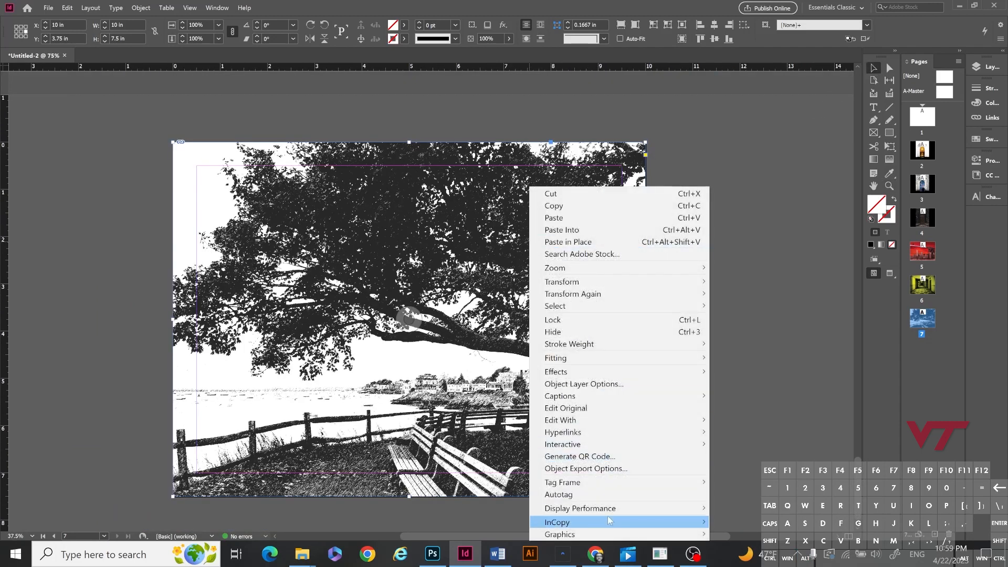
mouse_move(698, 508)
left_click(738, 520)
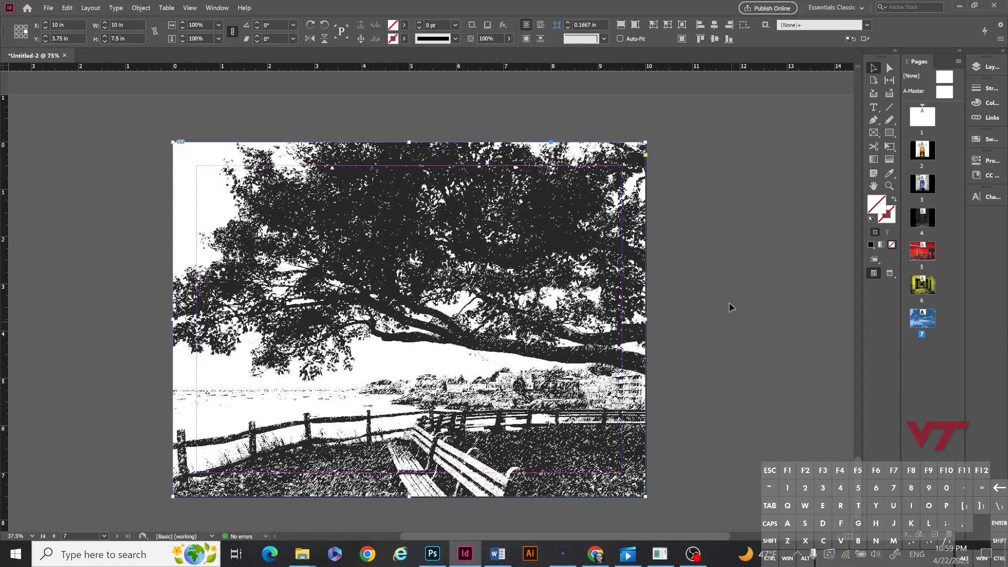
Step: Review the placed artwork from page 7 back to page 1 and bring the blank first page into view at 75%
left_click(889, 186)
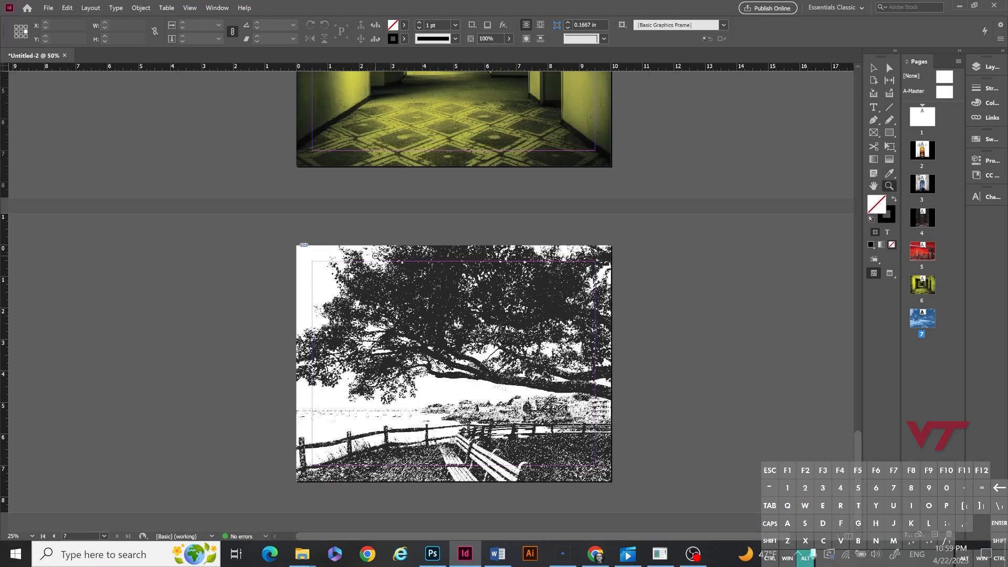
left_click(388, 257, "alt")
left_click(453, 257, "alt")
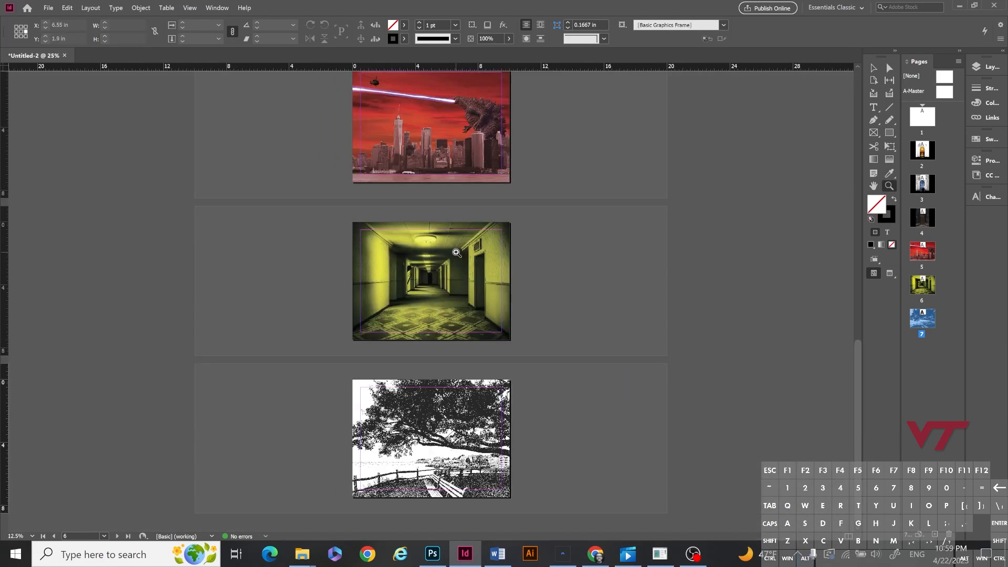
scroll(450, 254, "up", 2)
scroll(450, 254, "up", 6)
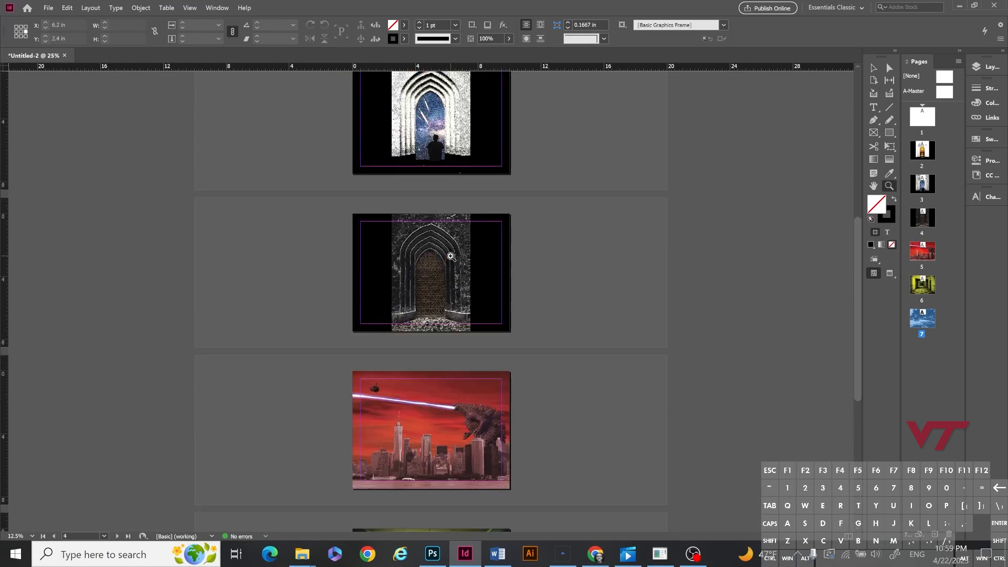
scroll(452, 261, "up", 3)
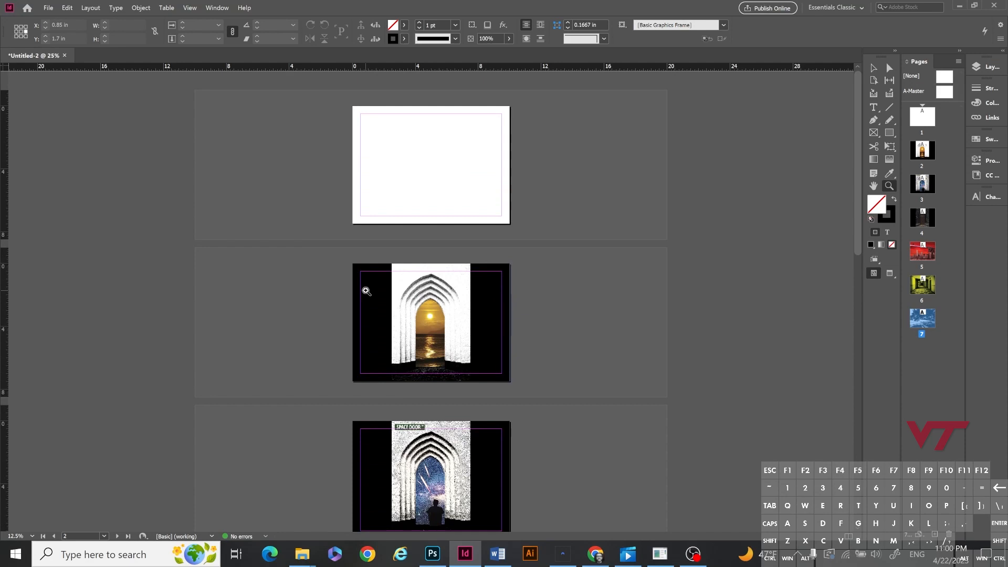
left_click(424, 163)
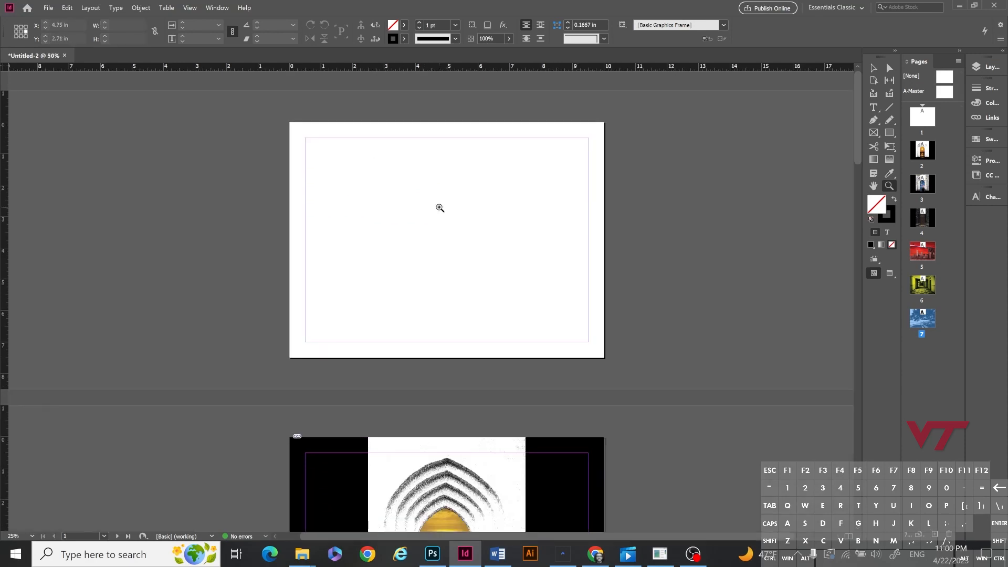
left_click(439, 207)
scroll(441, 208, "down", 1)
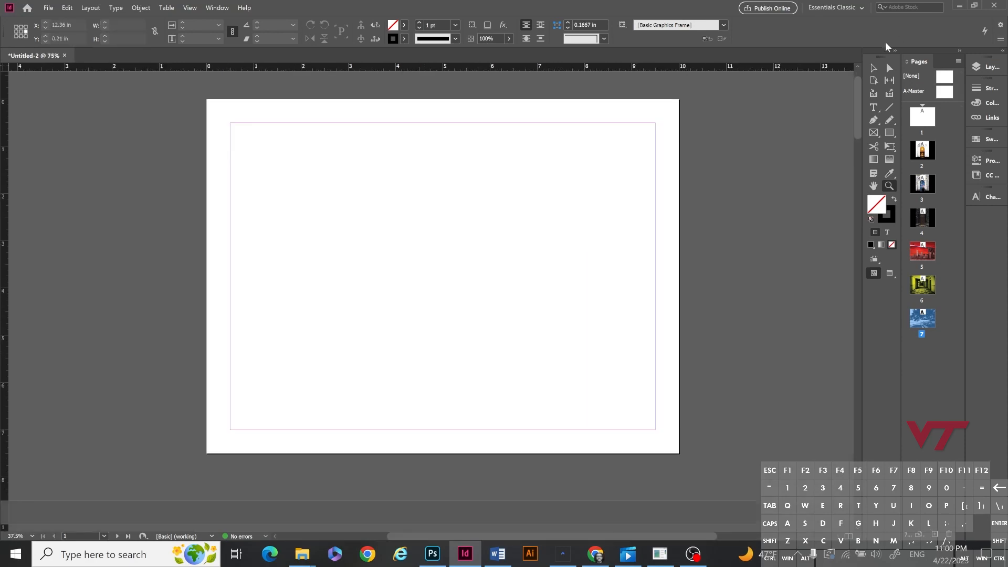
left_click(873, 68)
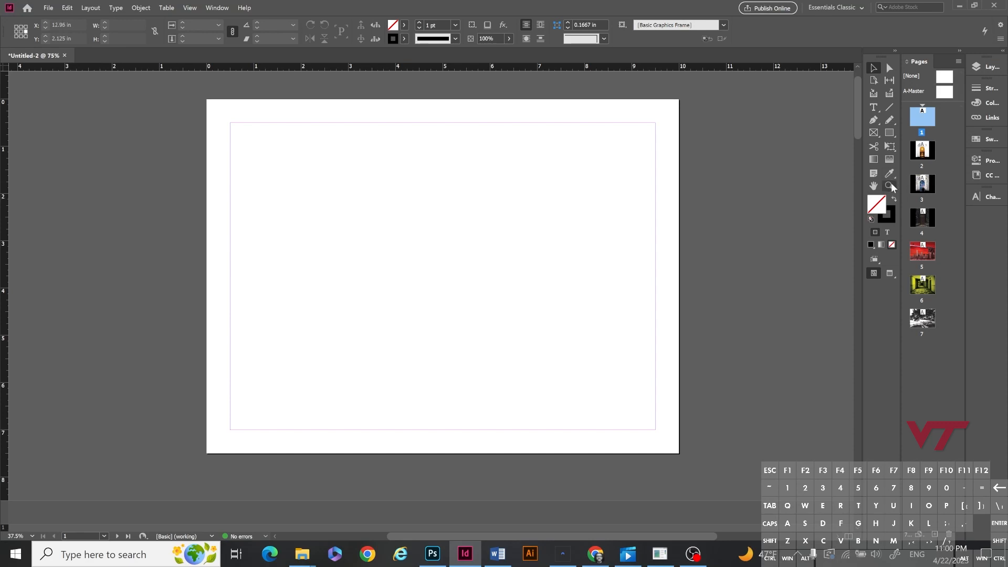
Step: Draw a slightly rising, nearly horizontal line about 5.15 in long across the upper middle of page 1
left_click(891, 111)
left_click_drag(331, 242, 574, 224)
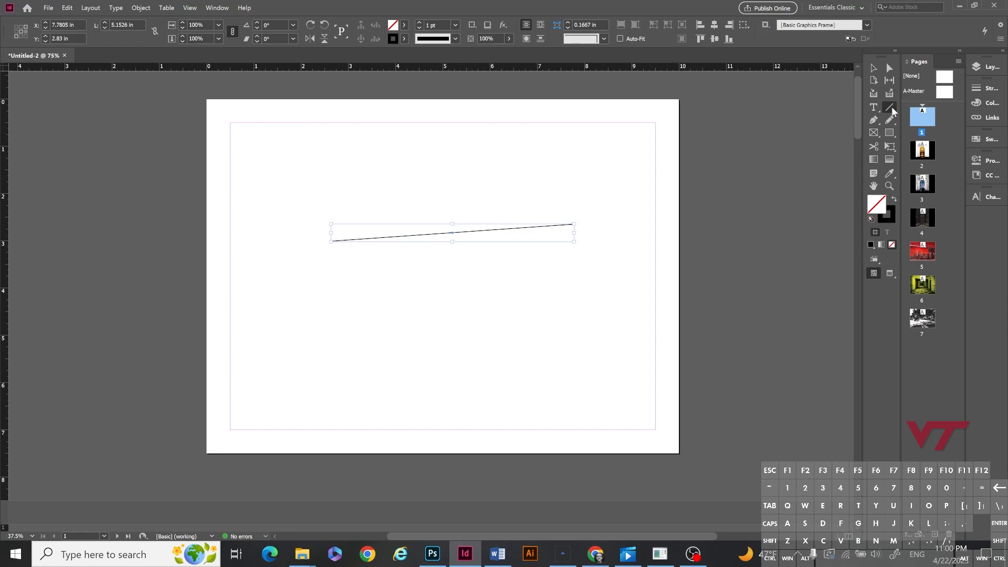
left_click(876, 70)
left_click(764, 162)
Step: Draw a diagonal line about 3.01 in long crossing the nearly horizontal line on page 1
left_click(889, 109)
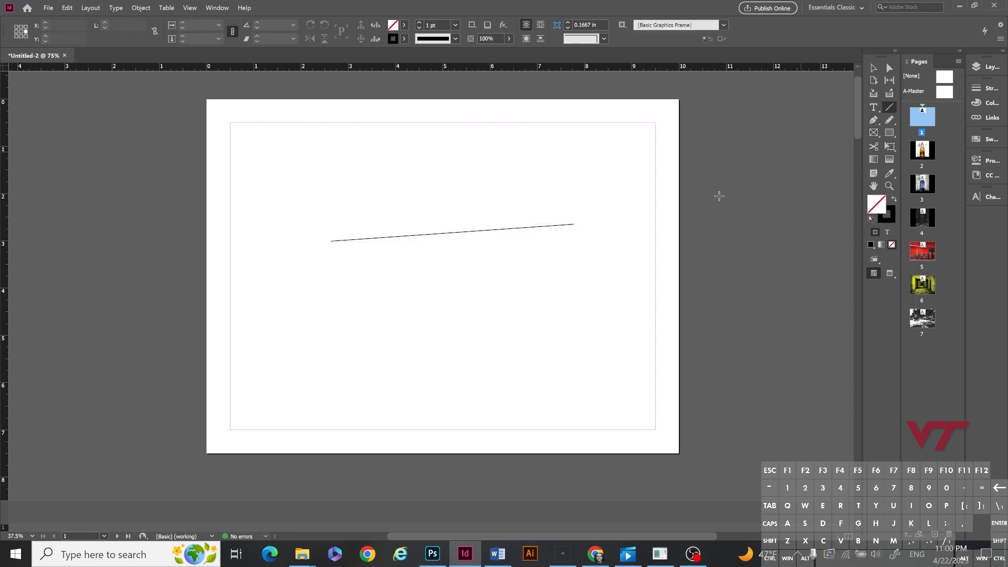
left_click_drag(500, 288, 403, 185)
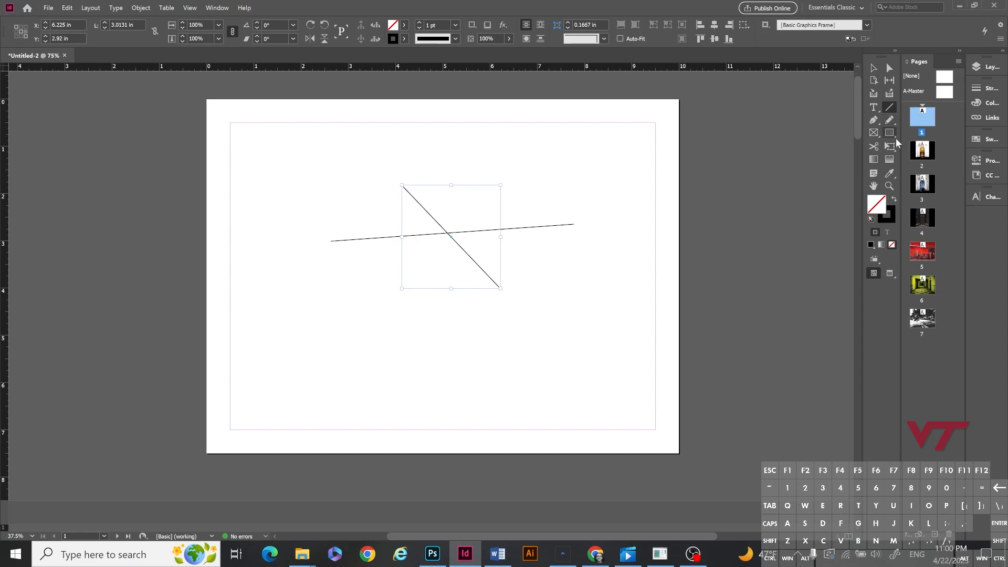
left_click(873, 67)
left_click(763, 184)
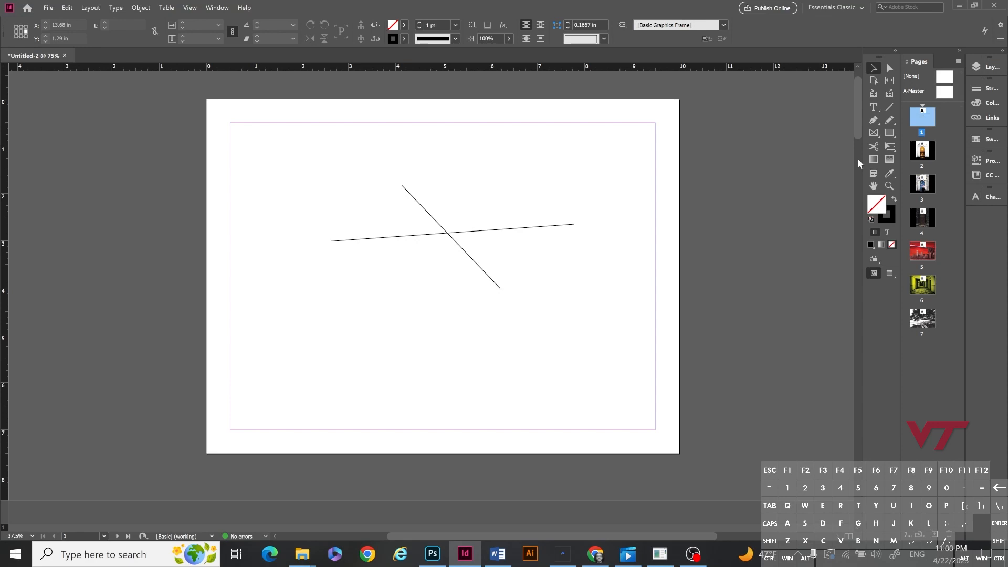
Step: Draw a rectangle about 1.64 × 0.63 in over the line crossing, without stroke and filled with the red C=15 M=100 Y=100 swatch
left_click(892, 132)
left_click_drag(414, 216, 491, 246)
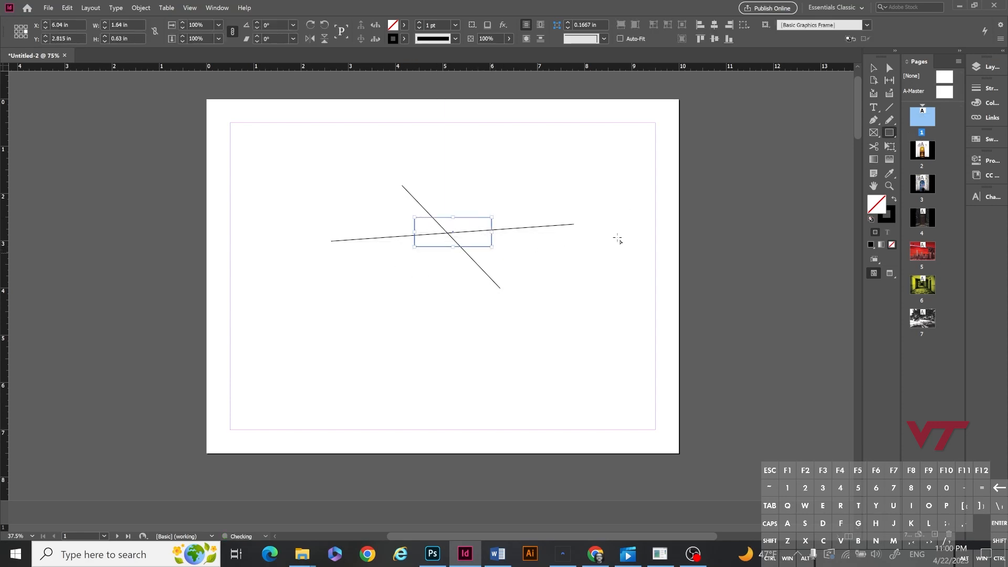
left_click(893, 200)
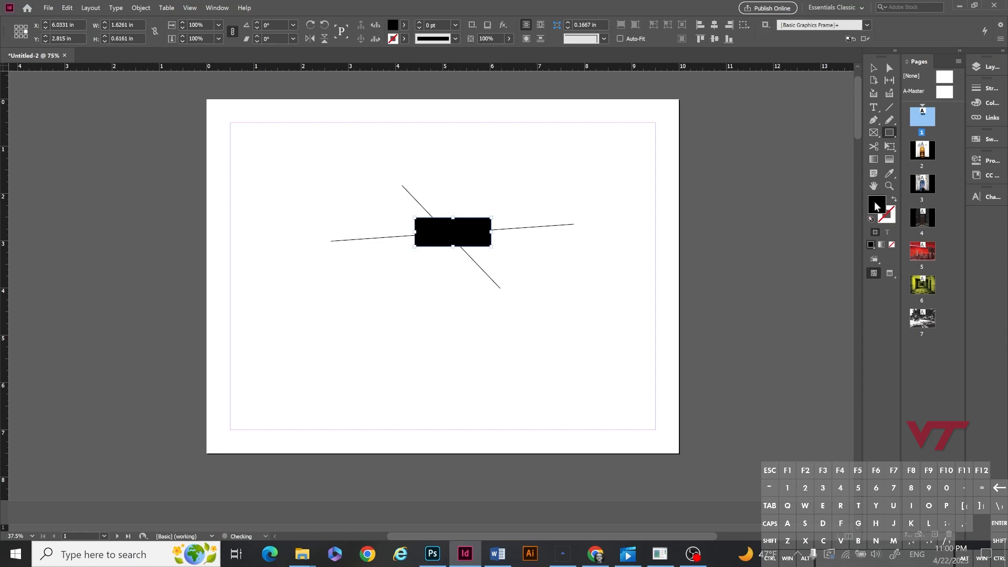
left_click(404, 25)
left_click(328, 138)
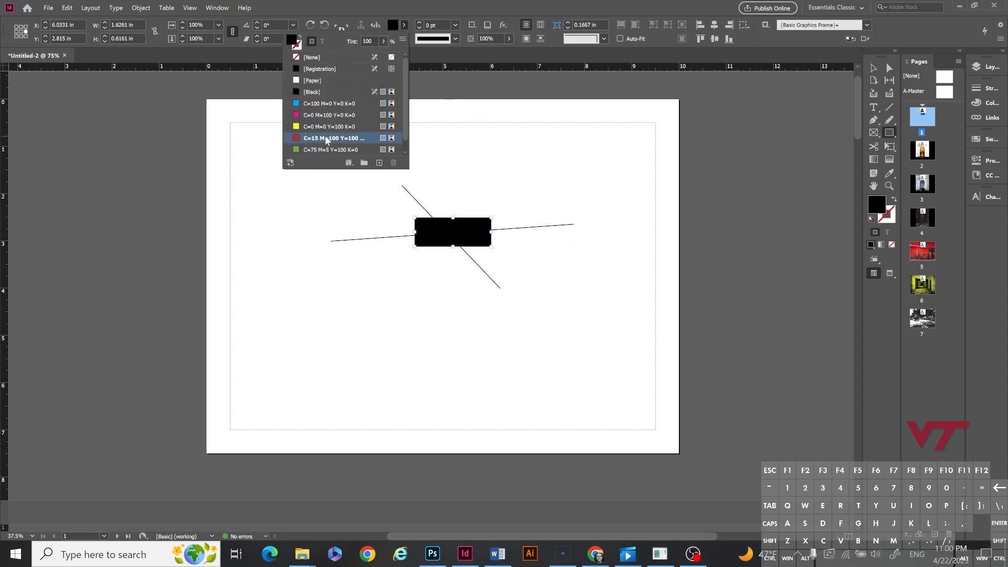
Step: Send the red rectangle behind both lines on page 1 and deselect it
right_click(466, 226)
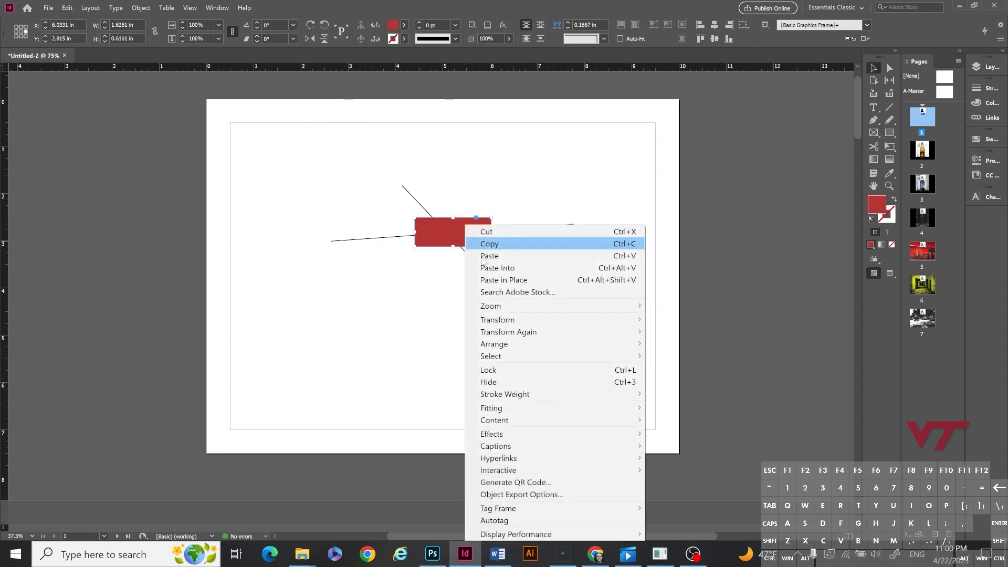
mouse_move(504, 344)
left_click(682, 356)
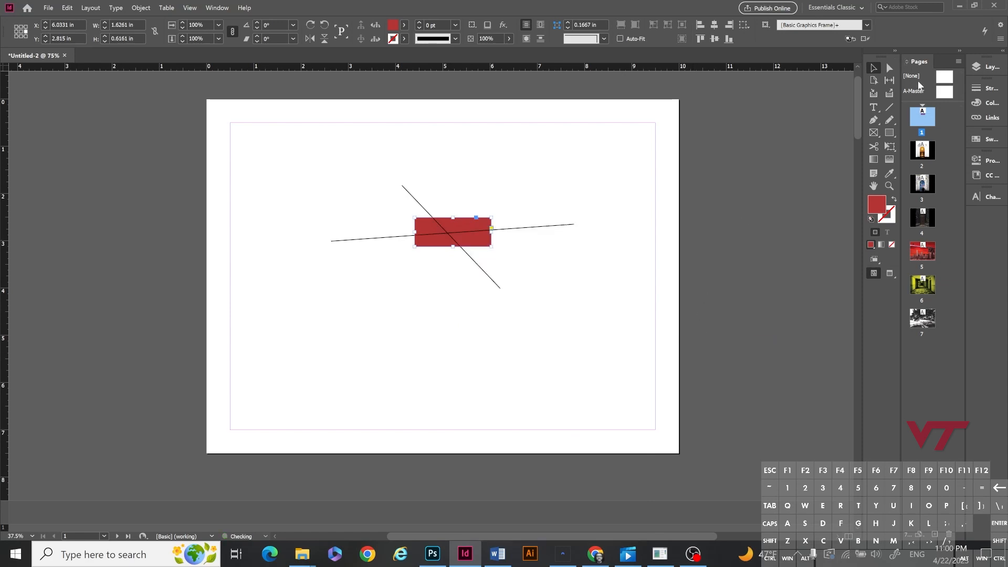
left_click(775, 228)
Step: Magnify the line crossing on the red rectangle up to 4000% to examine the sharpness of the vector edges
left_click(888, 187)
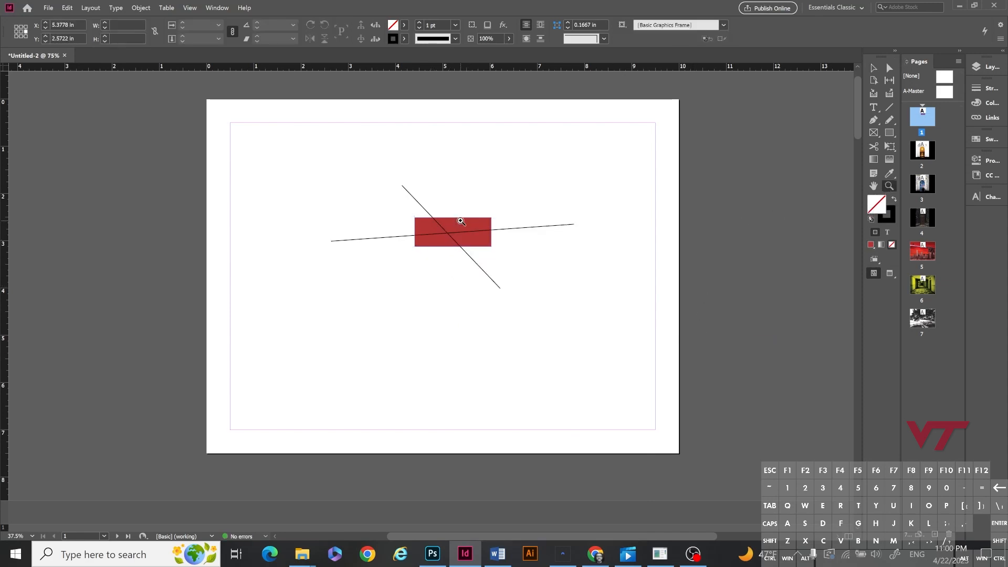
left_click(456, 220)
left_click(420, 306)
left_click(430, 307)
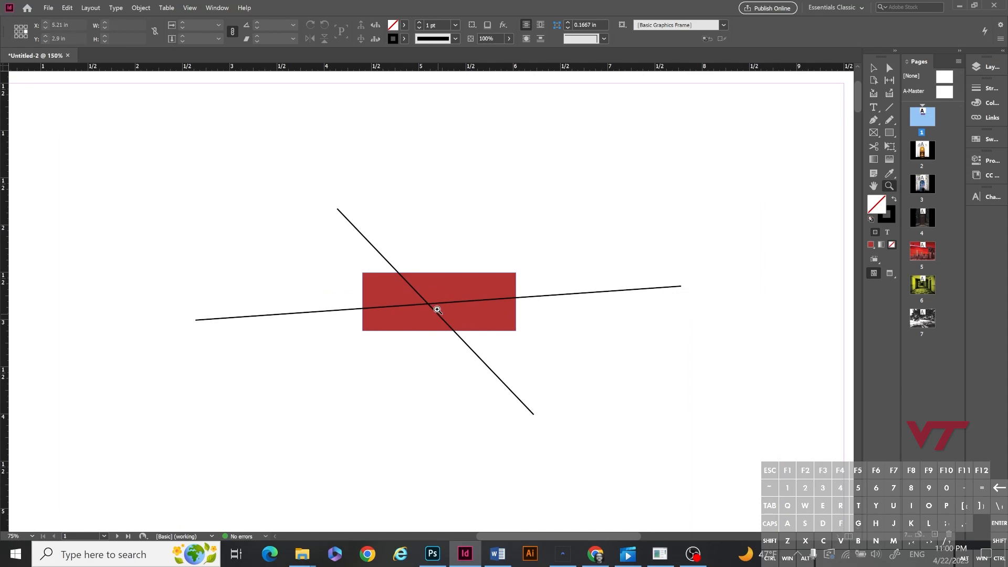
left_click(433, 301)
left_click(431, 302)
left_click(430, 301)
left_click(428, 299)
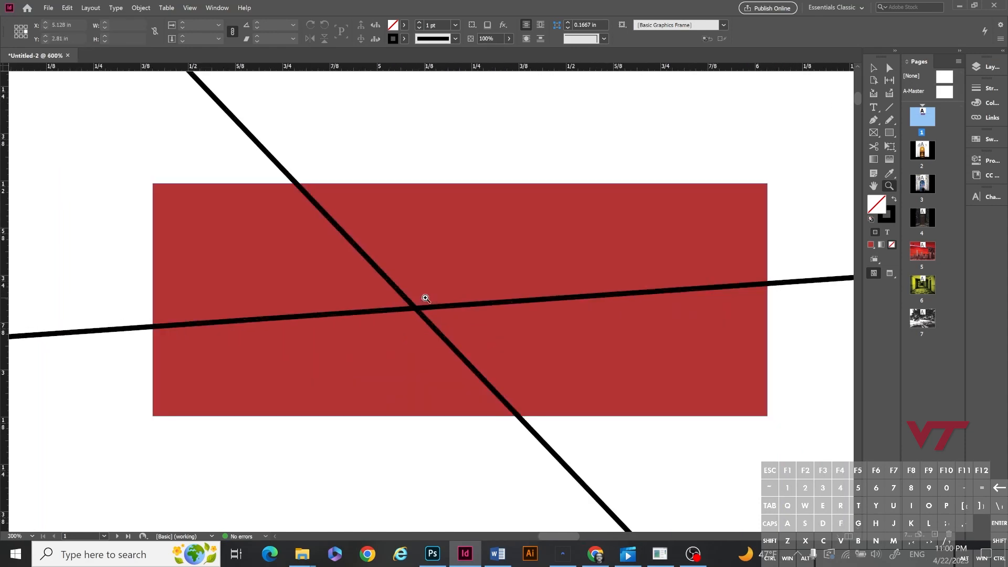
left_click(422, 299)
left_click(426, 301)
left_click(445, 296)
left_click(383, 329)
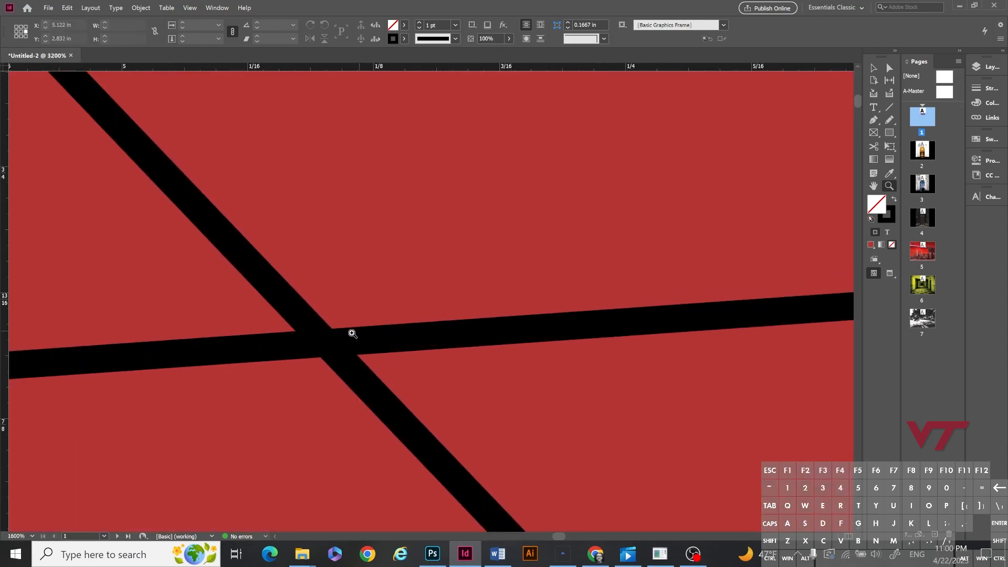
left_click(362, 332)
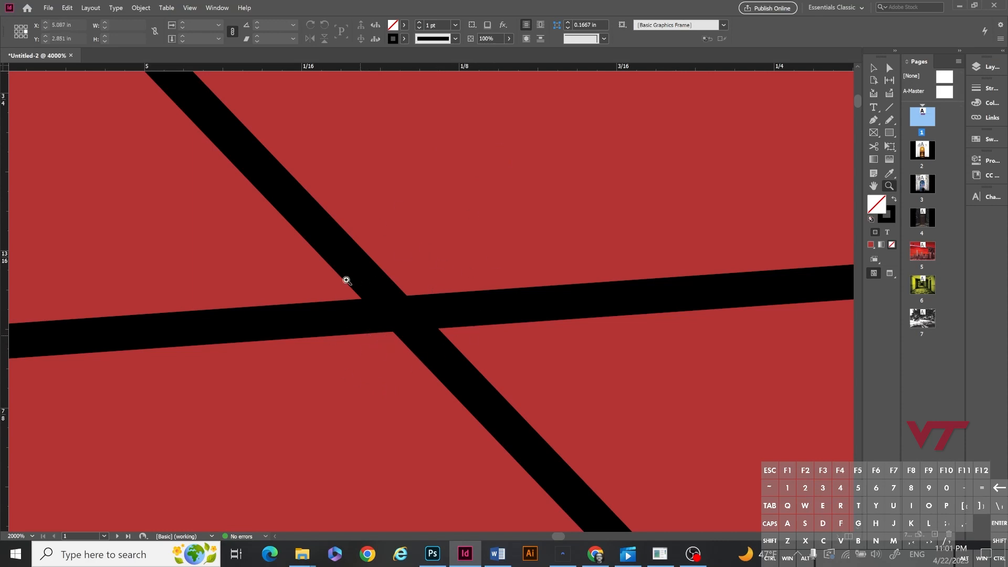
left_click(430, 279)
left_click(428, 278)
left_click(416, 326)
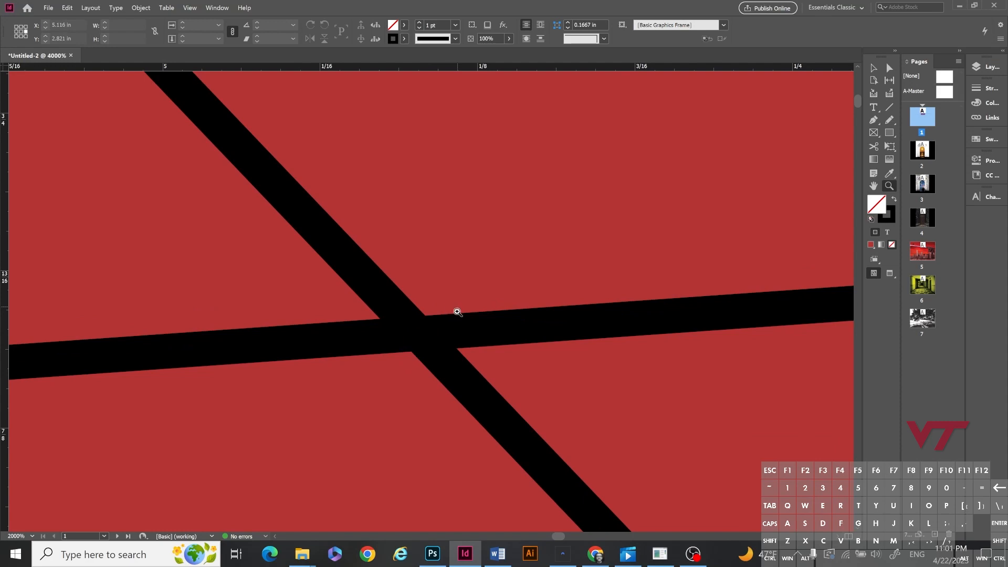
Step: Zoom back out from the line crossing to 150% to view both lines and the whole red rectangle
left_click(439, 304, "alt")
left_click(438, 303, "alt")
left_click(438, 304, "alt")
left_click(438, 290, "alt")
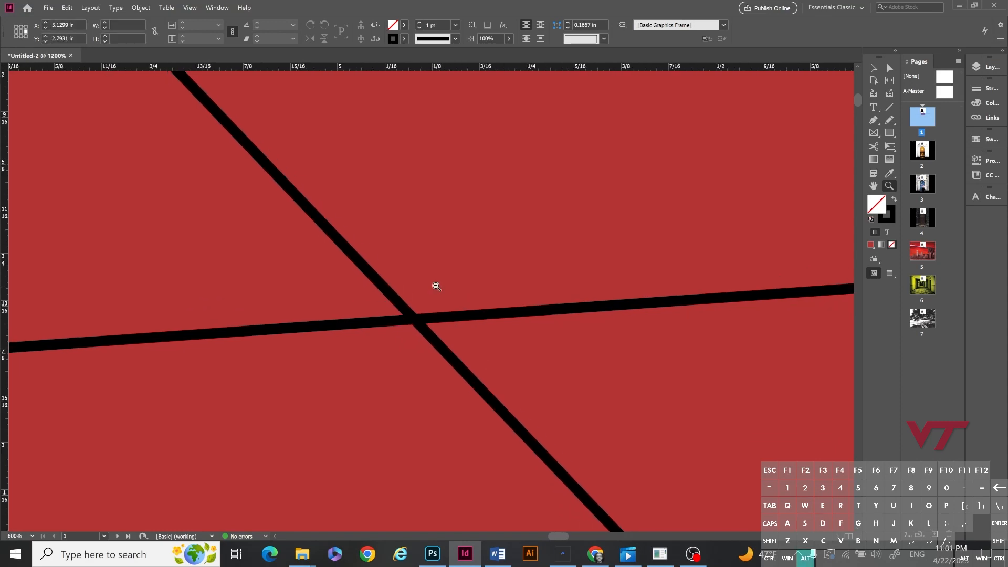
left_click(435, 287, "alt")
left_click(434, 286, "alt")
left_click(435, 294, "alt")
left_click(430, 304, "alt")
left_click(428, 303, "alt")
left_click(431, 297, "alt")
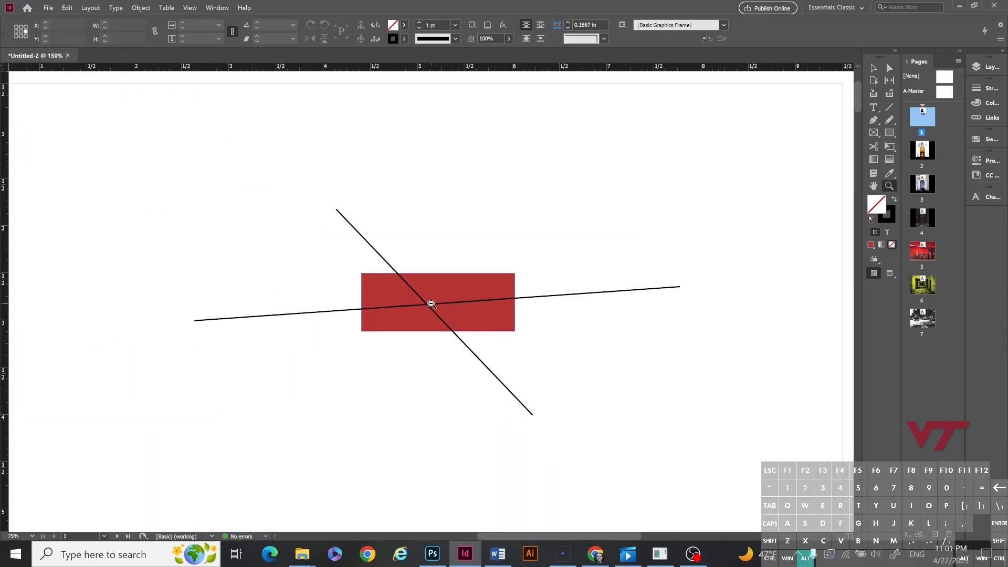
Step: Delete both lines and the red rectangle from page 1
left_click(450, 284, "alt")
left_click(424, 301, "alt")
scroll(410, 275, "down", 1)
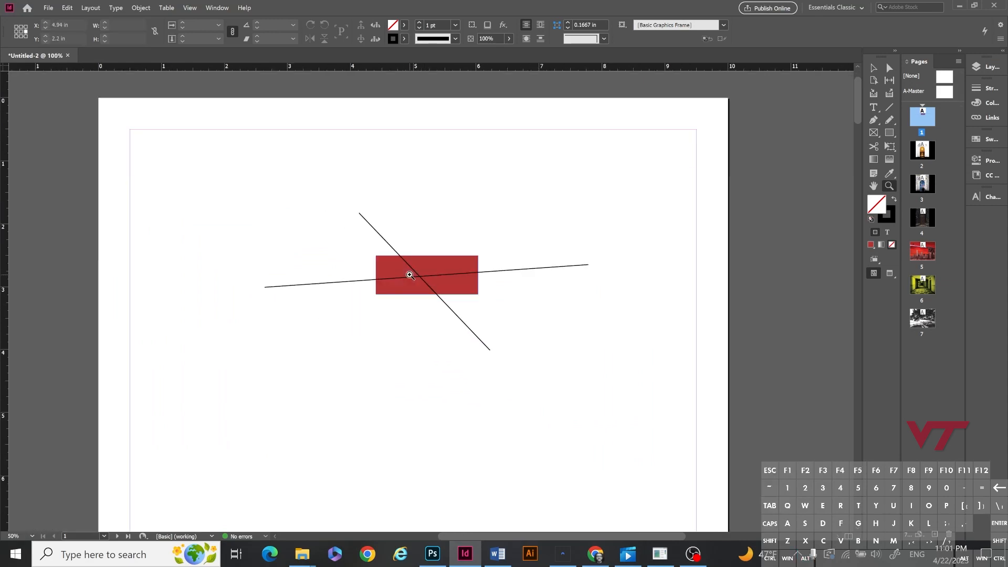
left_click(410, 275, "alt")
left_click(880, 65)
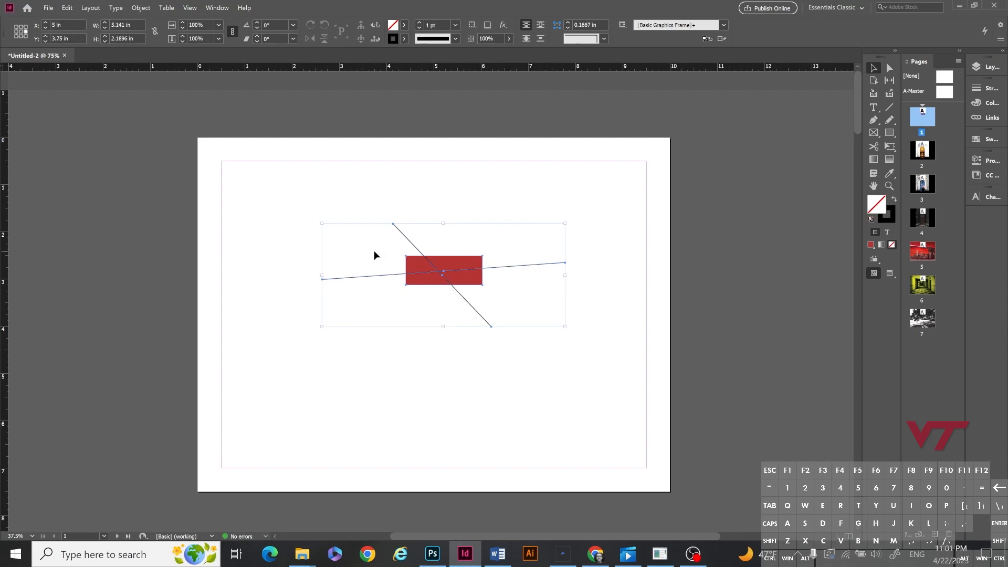
key("ctrl+a")
key("Delete")
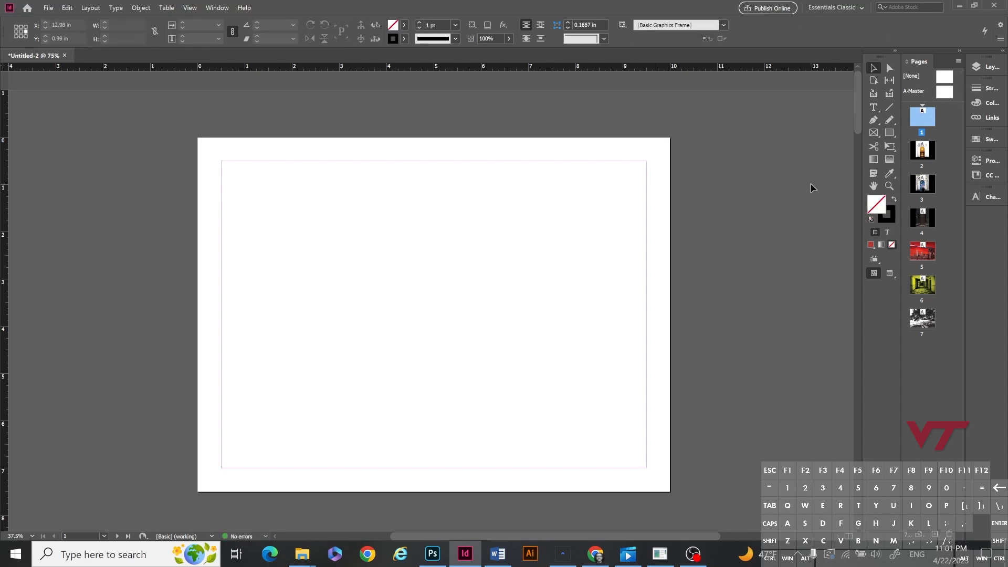
Step: Draw an empty 10 × 7.5 in rectangle frame covering all of page 1
left_click(46, 9)
left_click(820, 210)
left_click(873, 134)
left_click_drag(199, 138, 671, 496)
left_click(873, 68)
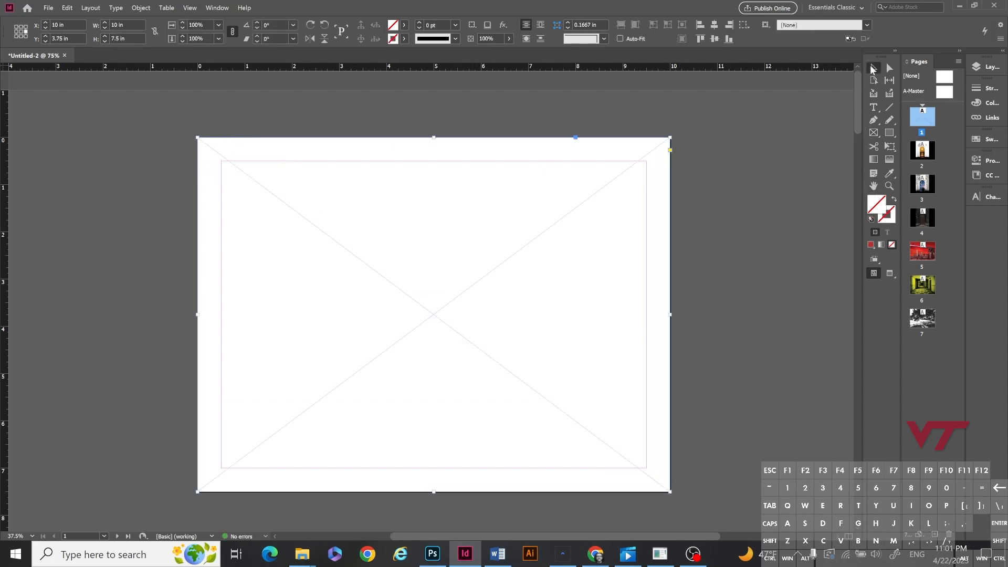
Step: Place the Title Slide Border file from the TASK 5-InDesign Resources folder into the full-page frame on page 1
left_click(48, 8)
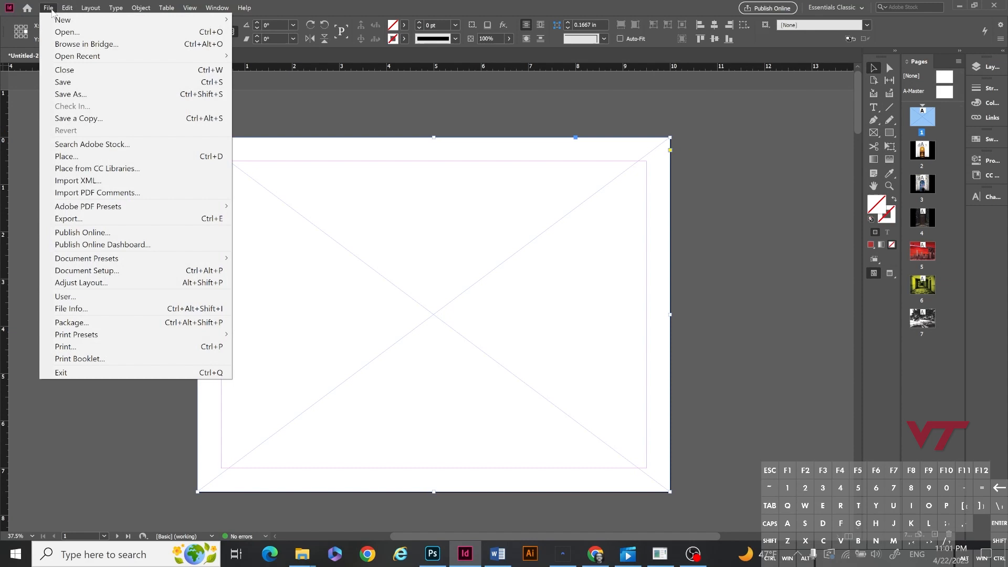
left_click(93, 157)
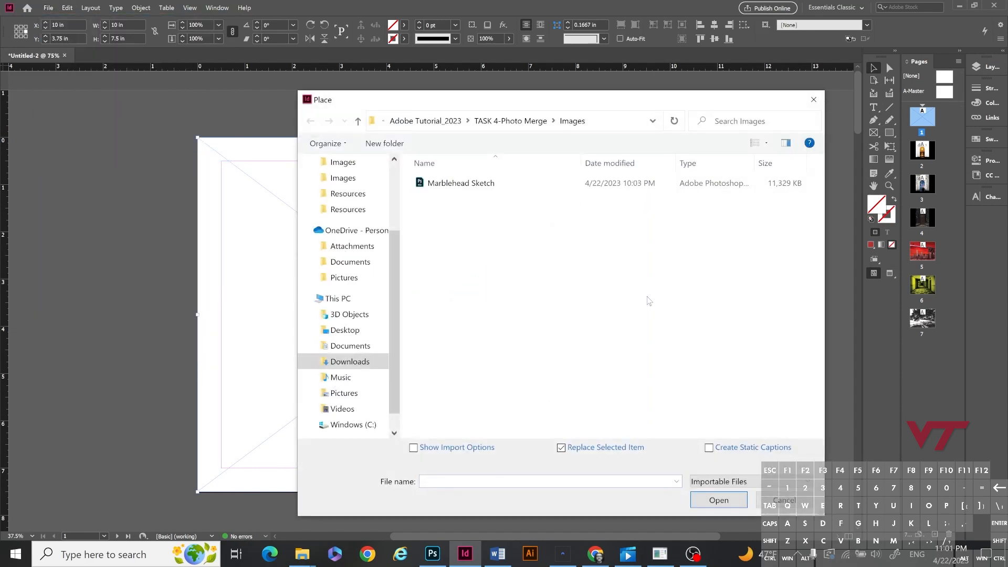
left_click(439, 120)
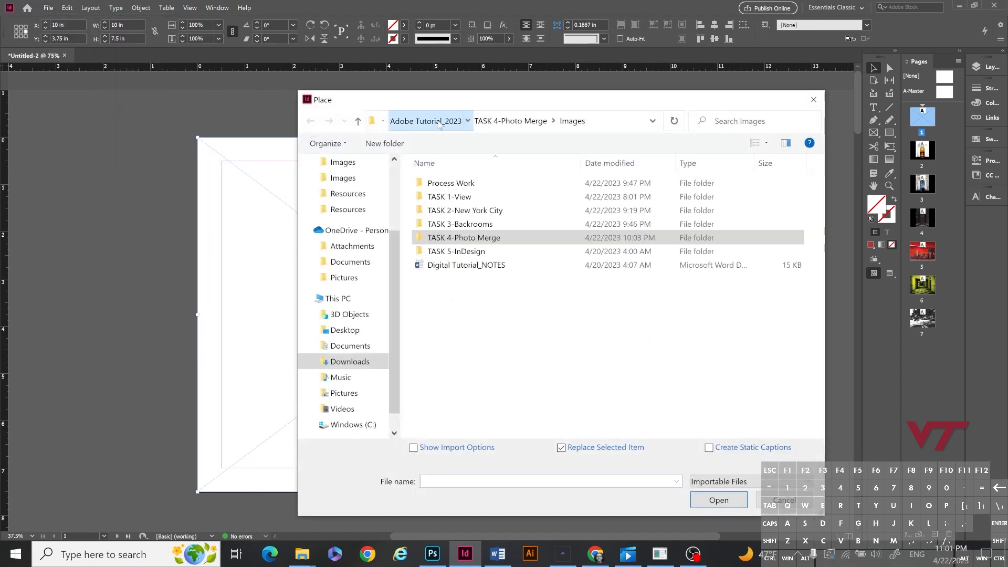
double_click(460, 250)
double_click(456, 184)
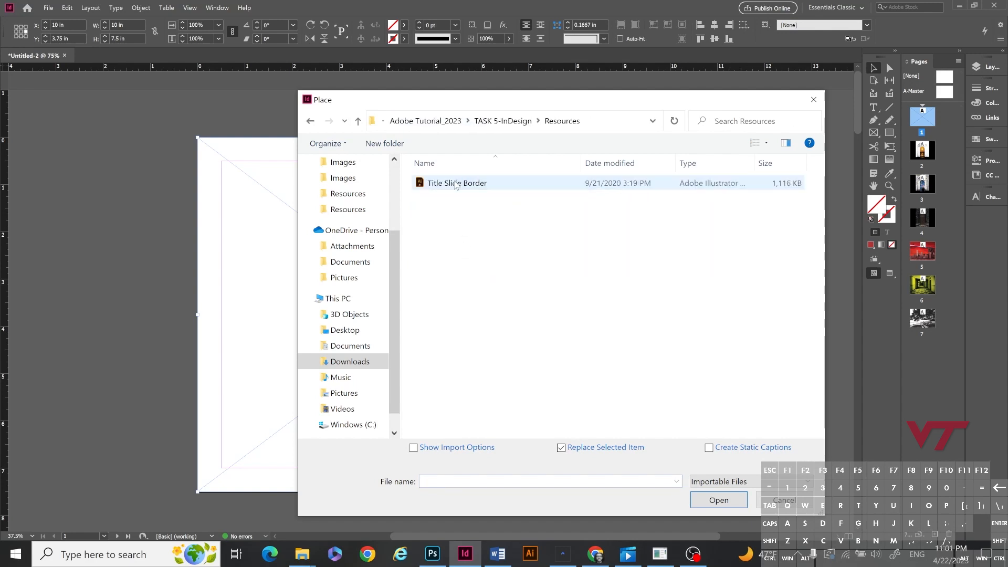
double_click(456, 184)
left_click(744, 251)
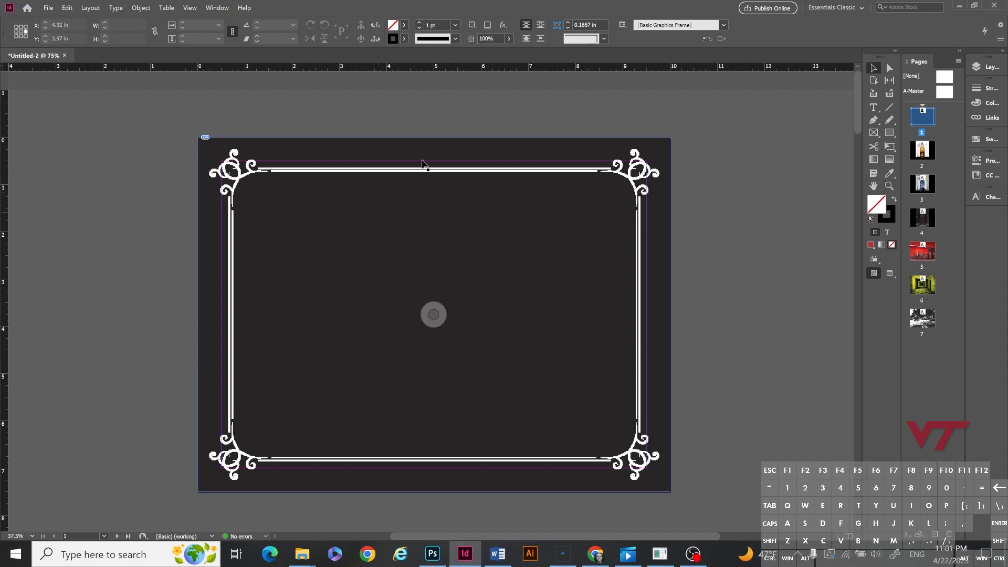
Step: Lock the title border frame on page 1
left_click_drag(708, 239, 547, 185)
right_click(548, 185)
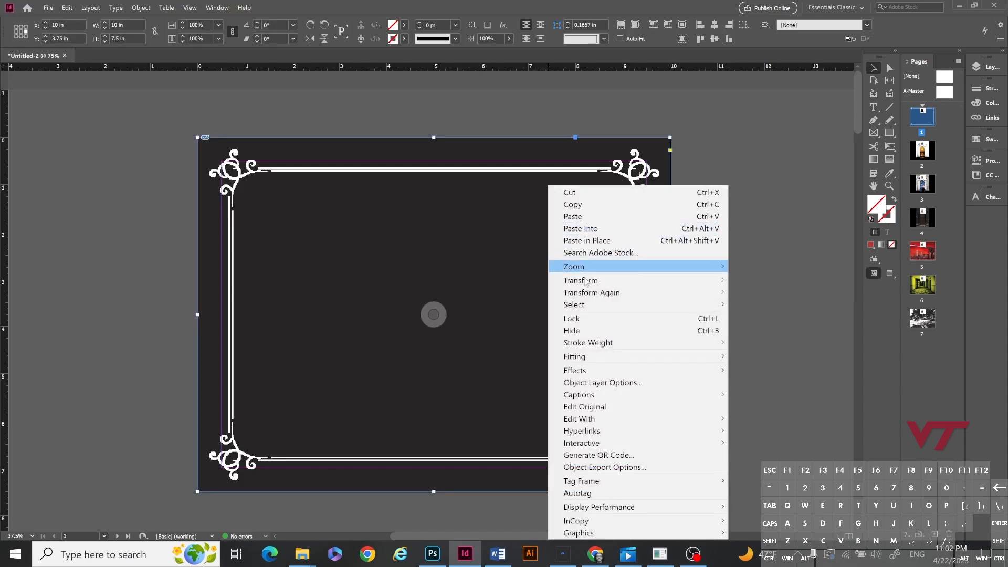
left_click(572, 319)
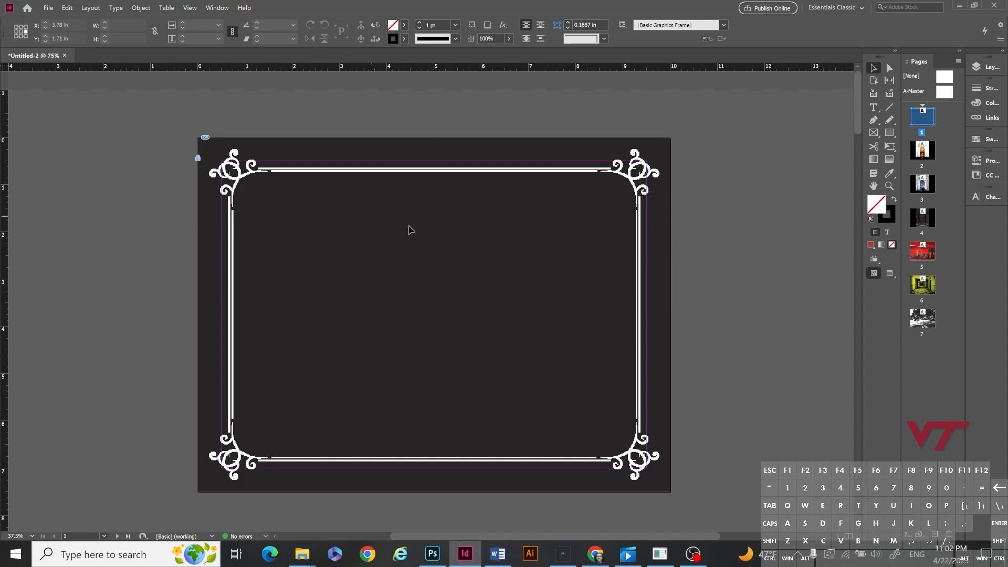
Step: Try to select and move the locked title border on page 1
left_click_drag(751, 238, 210, 211)
left_click_drag(140, 215, 385, 283)
left_click_drag(100, 218, 262, 315)
left_click_drag(500, 172, 427, 320)
left_click_drag(441, 354, 528, 284)
left_click_drag(544, 338, 331, 243)
right_click(320, 228)
right_click(295, 199)
left_click(296, 191)
right_click(296, 191)
left_click(328, 117)
Step: Unlock all objects on the page 1 spread to test moving the border, and lock it again in its original position
left_click(140, 8)
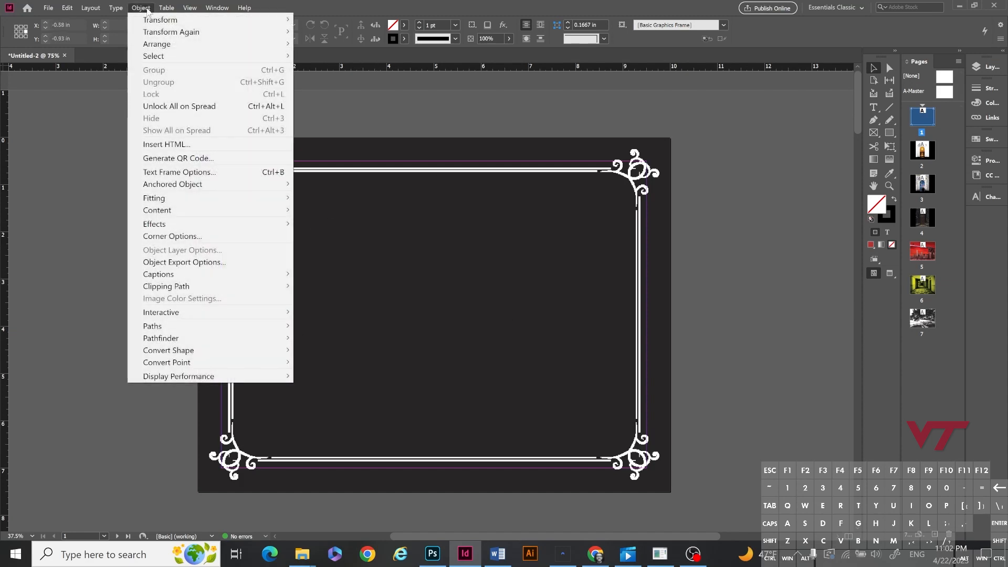
left_click(161, 107)
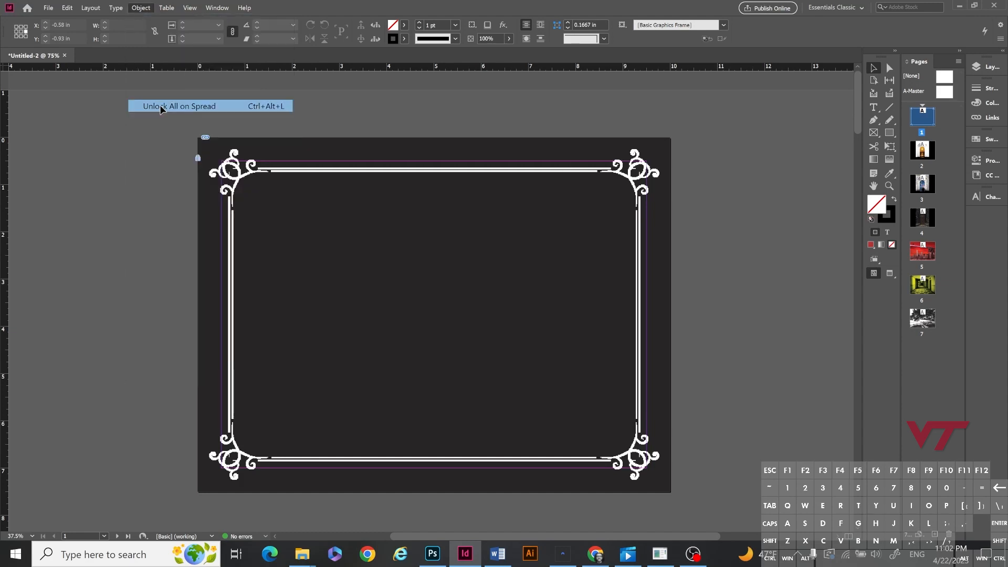
left_click_drag(577, 246, 492, 260)
key("ctrl+z")
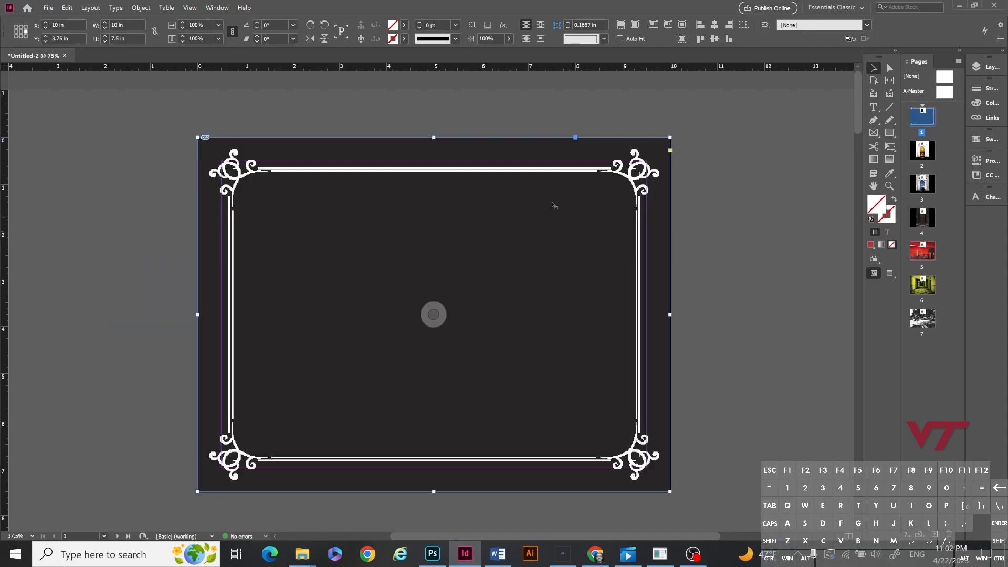
right_click(515, 184)
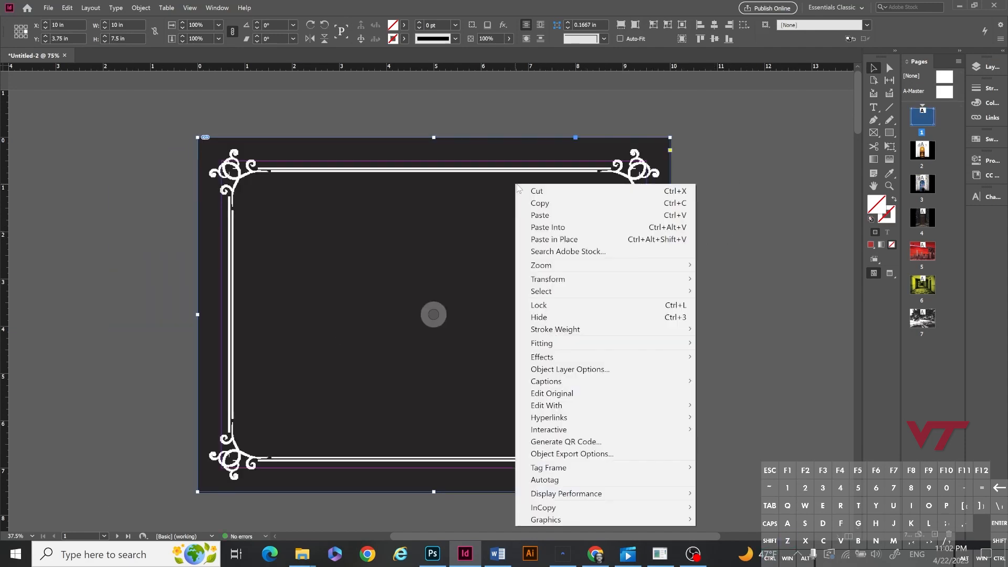
left_click(554, 305)
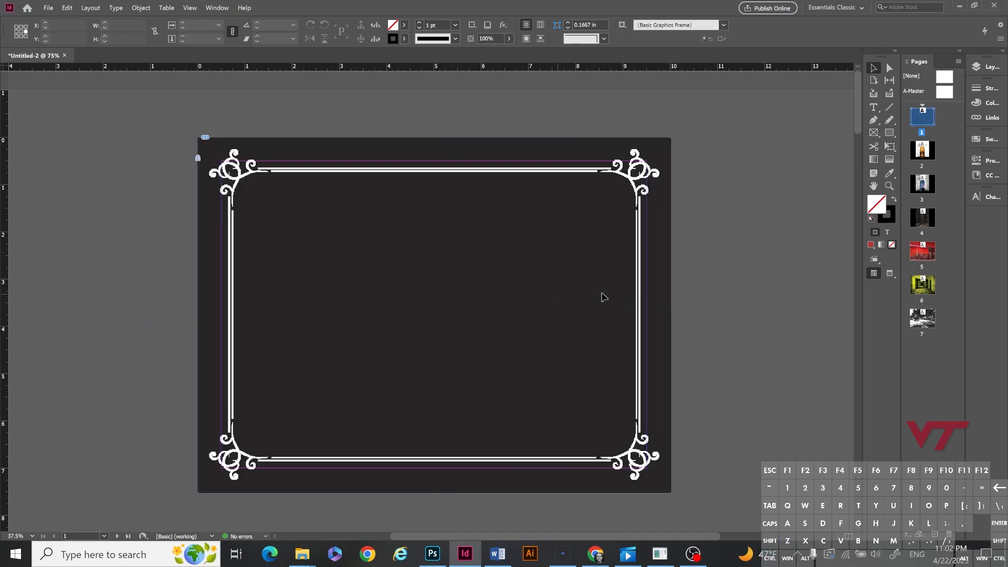
Step: Add a text frame about 5.97 in wide in the upper half of page 1 containing "ADOBE DEMO"
left_click(873, 109)
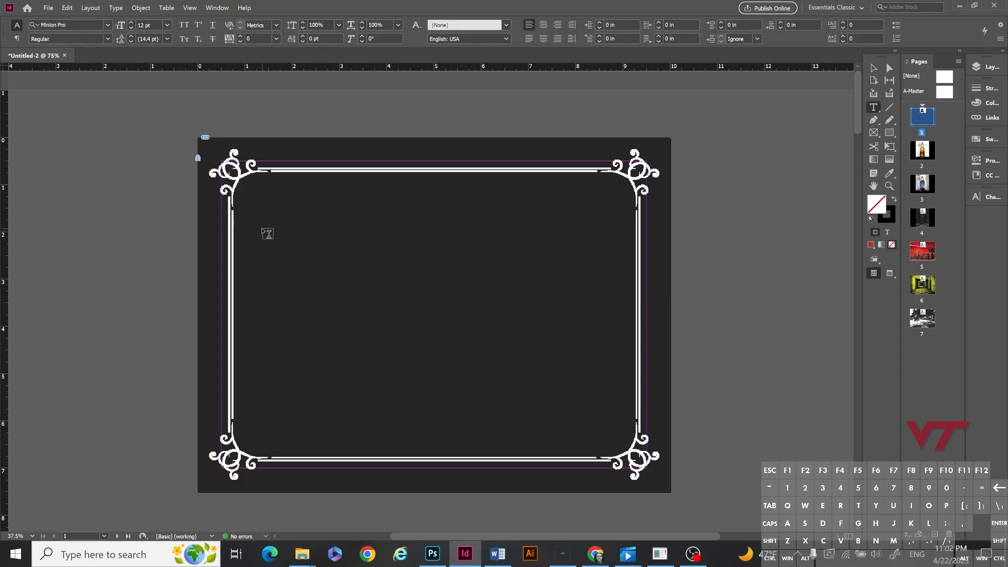
left_click_drag(262, 229, 543, 269)
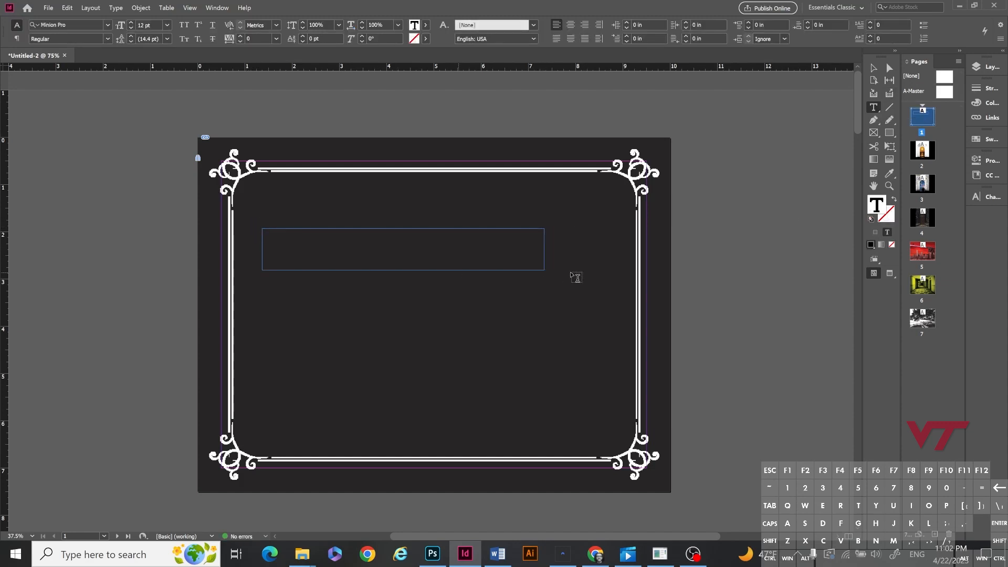
type("AD")
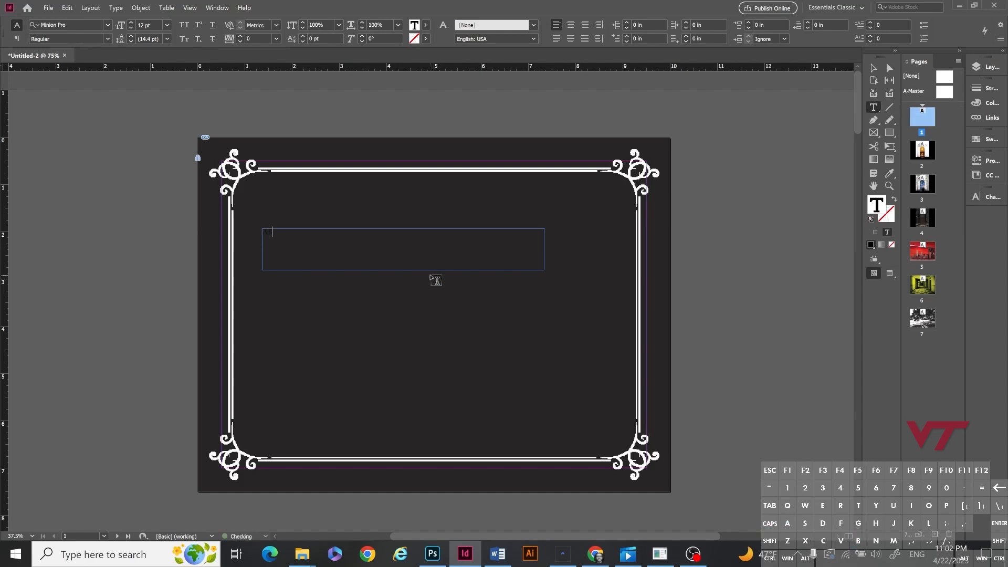
type("OBE DEMO")
Step: Fill the ADOBE DEMO text with the [Paper] swatch
left_click_drag(332, 233, 263, 232)
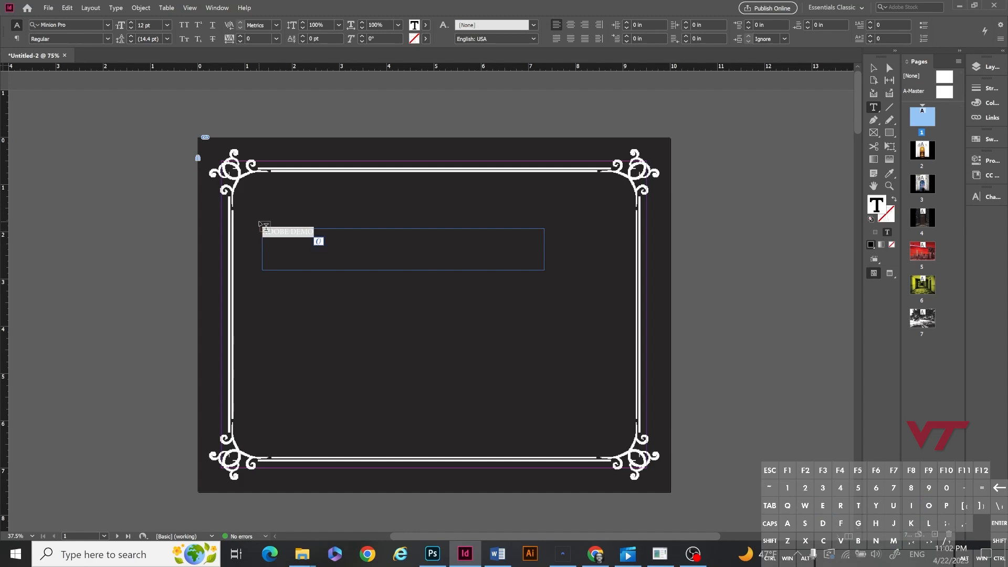
left_click(426, 26)
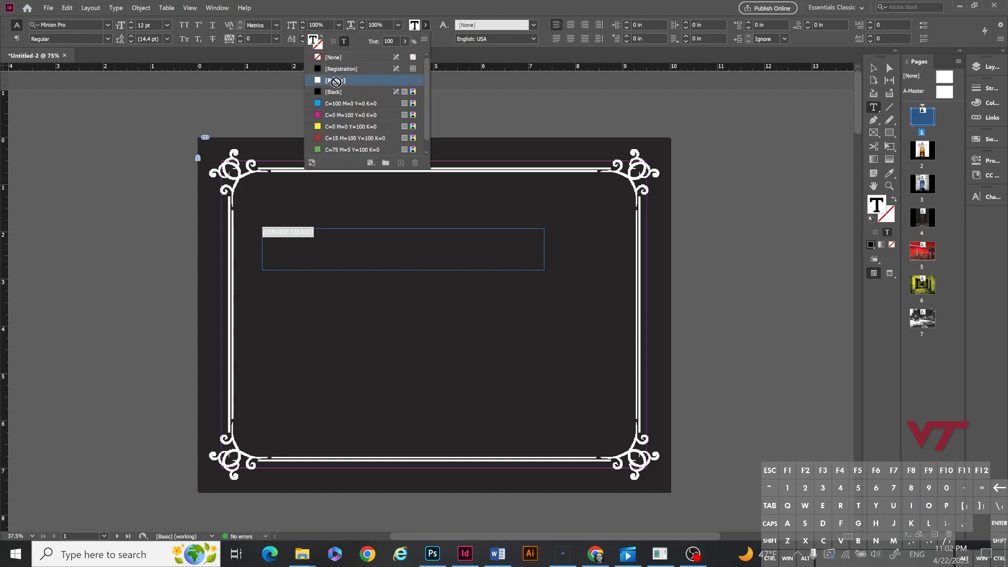
left_click(341, 80)
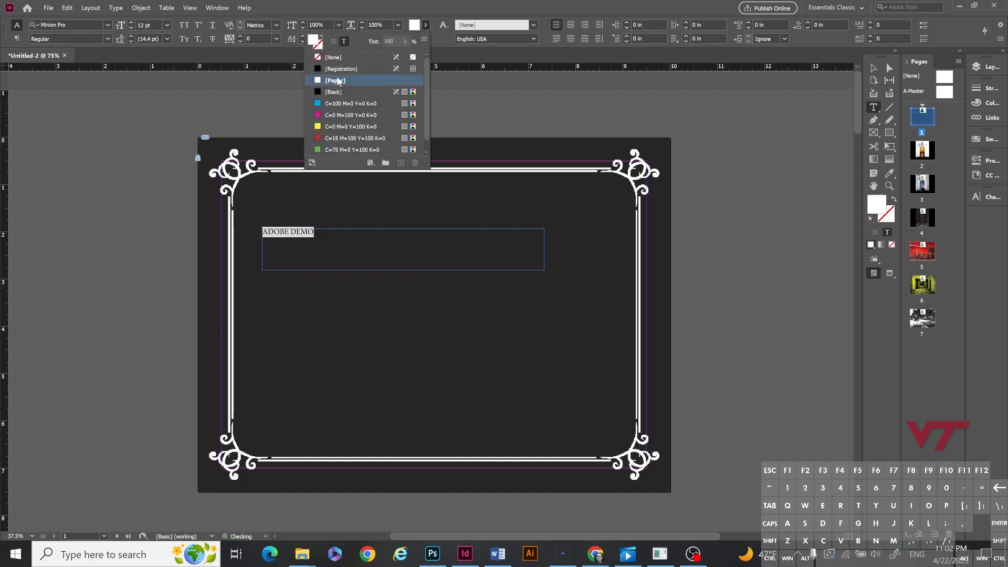
Step: Set the ADOBE DEMO text to 24 pt Gotham Black
left_click(167, 25)
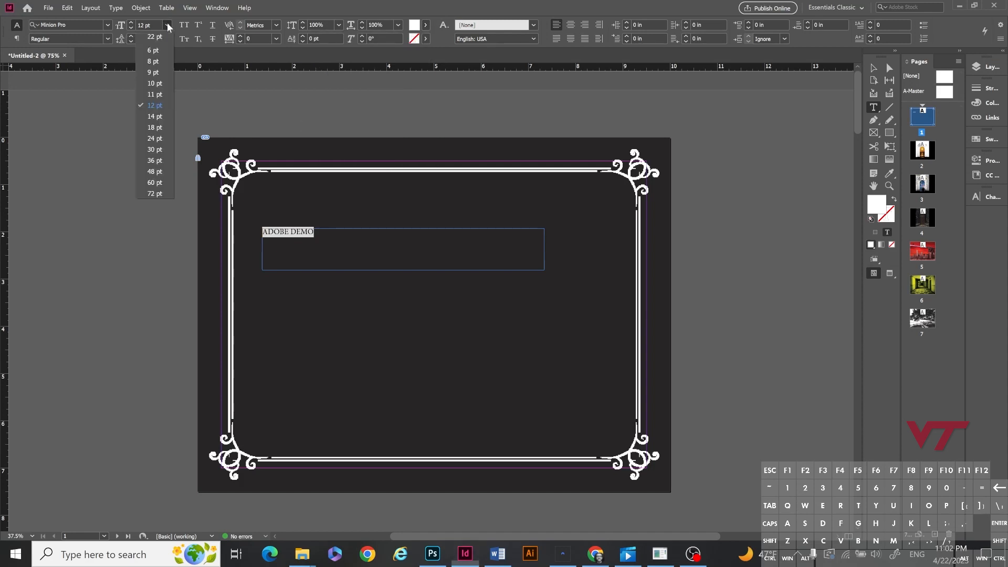
left_click(154, 160)
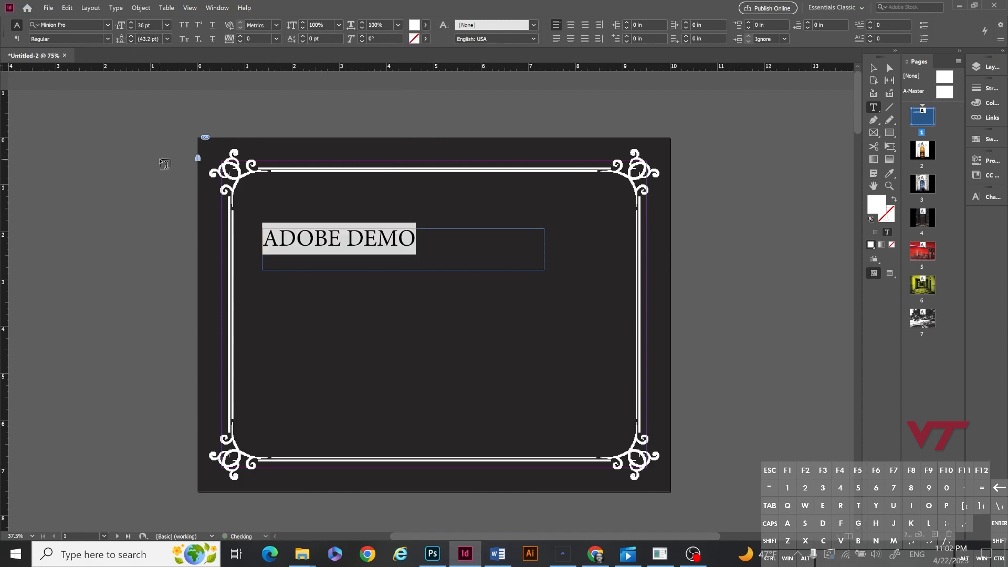
left_click(170, 25)
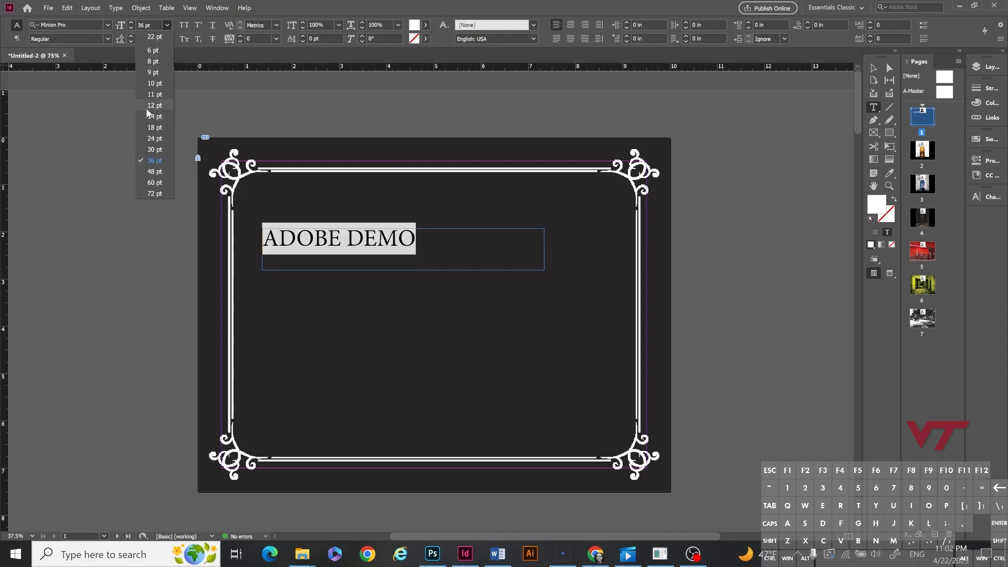
left_click(158, 143)
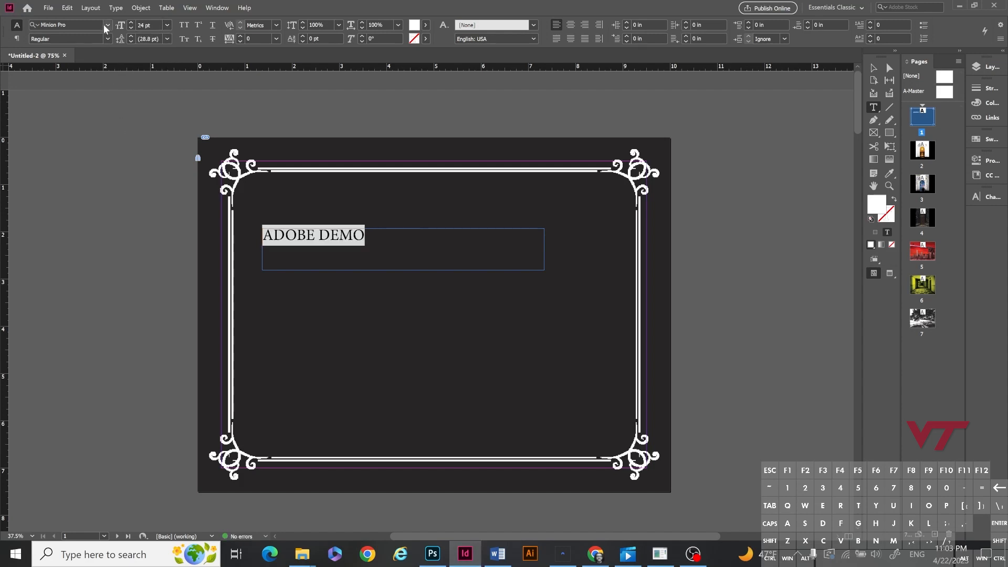
left_click(105, 24)
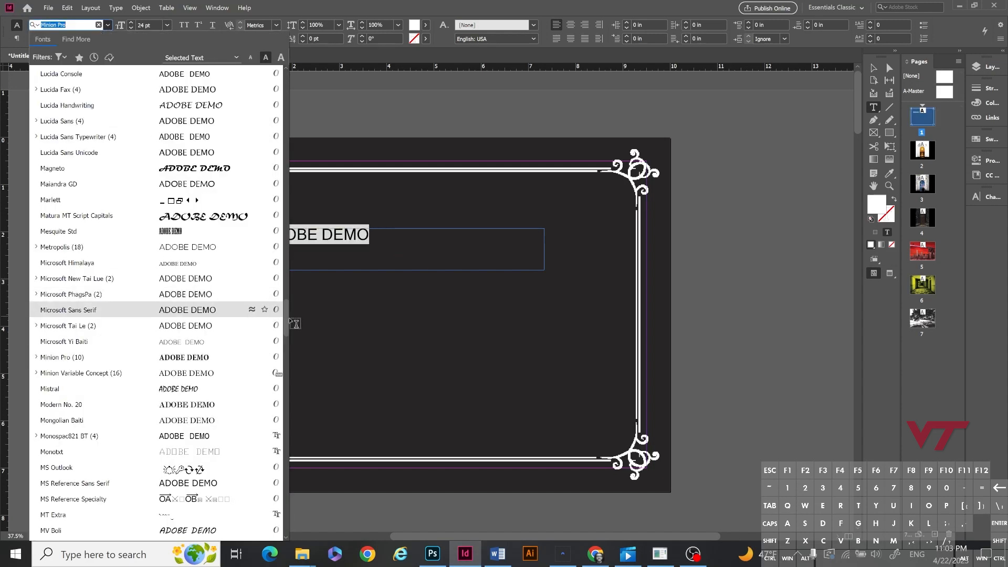
left_click_drag(285, 317, 295, 67)
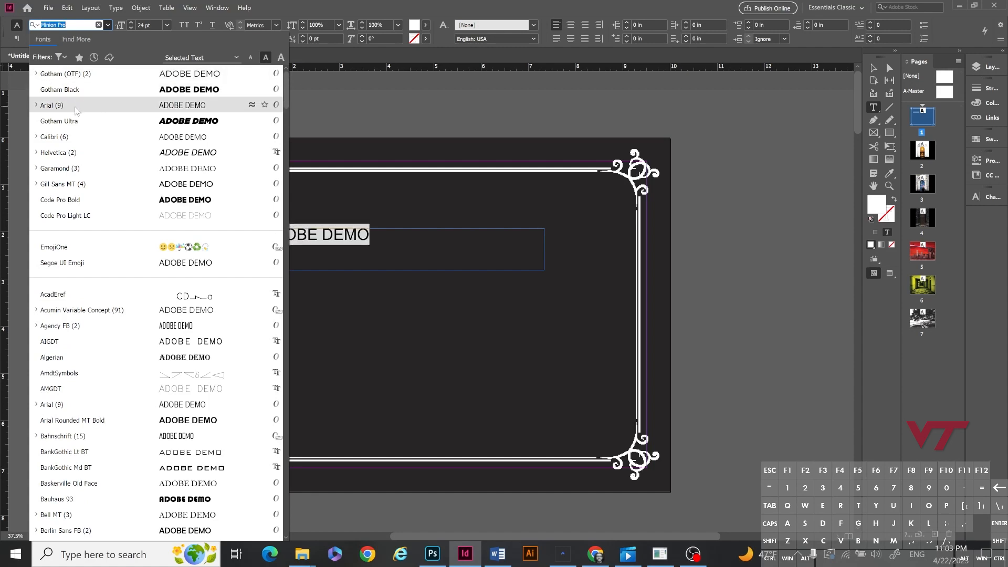
left_click(80, 89)
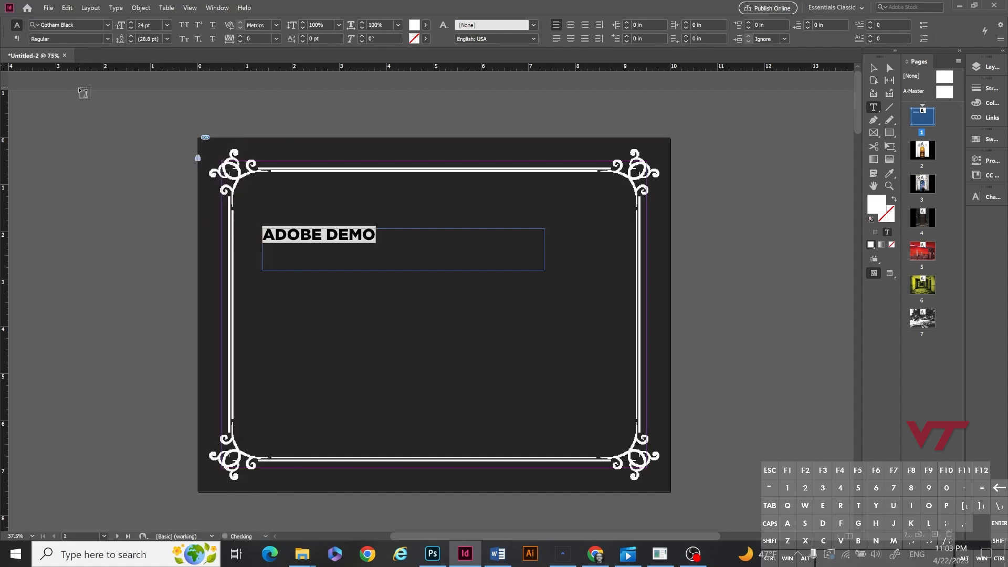
Step: Append a colon to the ADOBE DEMO title and centre-align the text in its frame
left_click(355, 231)
type(":")
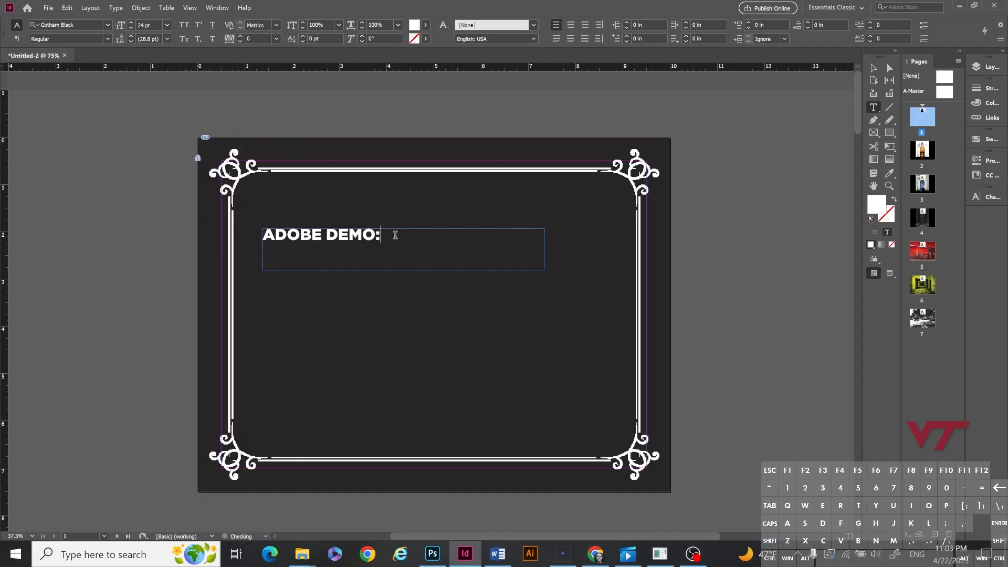
left_click_drag(396, 234, 276, 216)
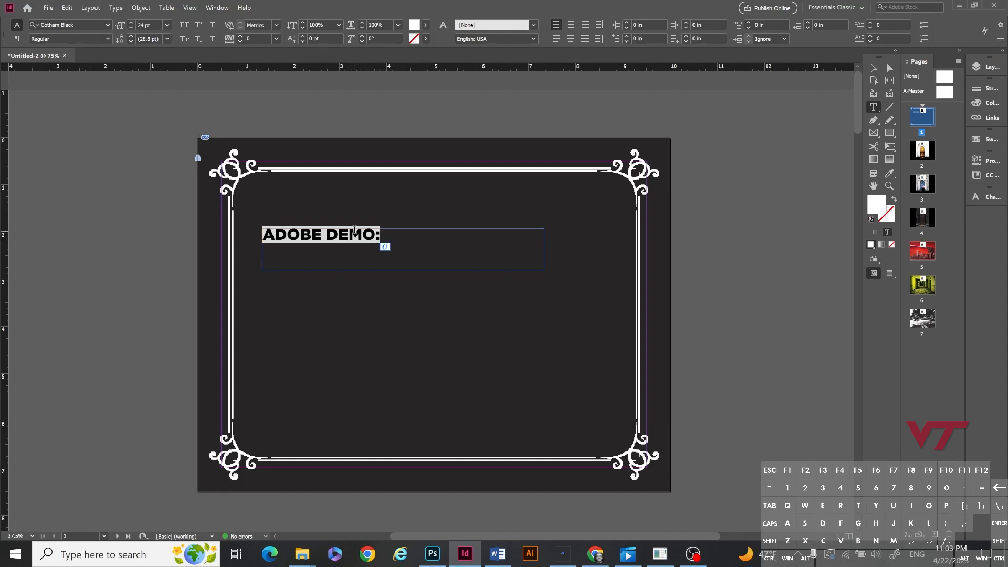
left_click(571, 25)
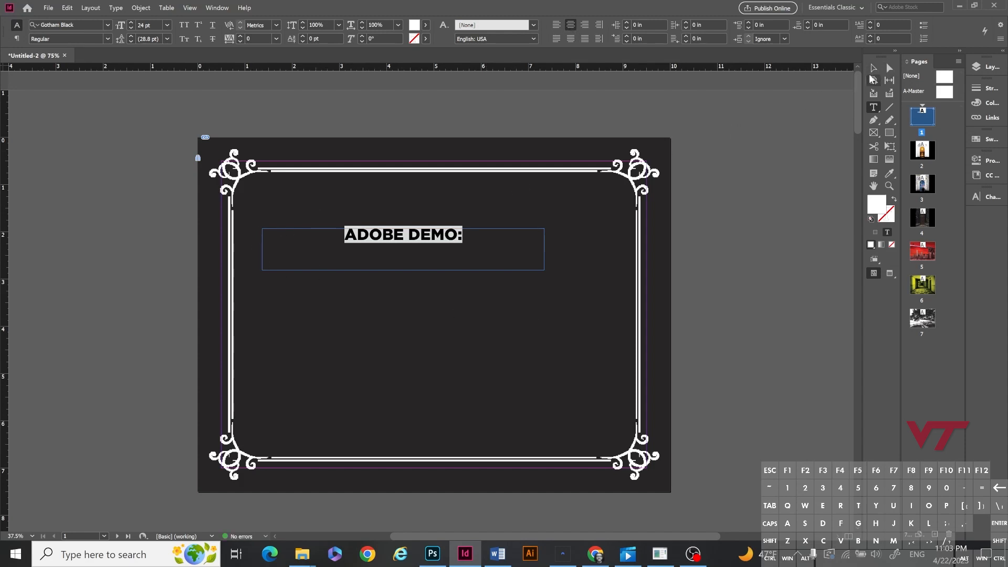
Step: Reduce the title text frame to about 0.32 in high and centre it horizontally on page 1 at a Y position of 3.59 in
left_click(873, 69)
left_click_drag(378, 241, 438, 257)
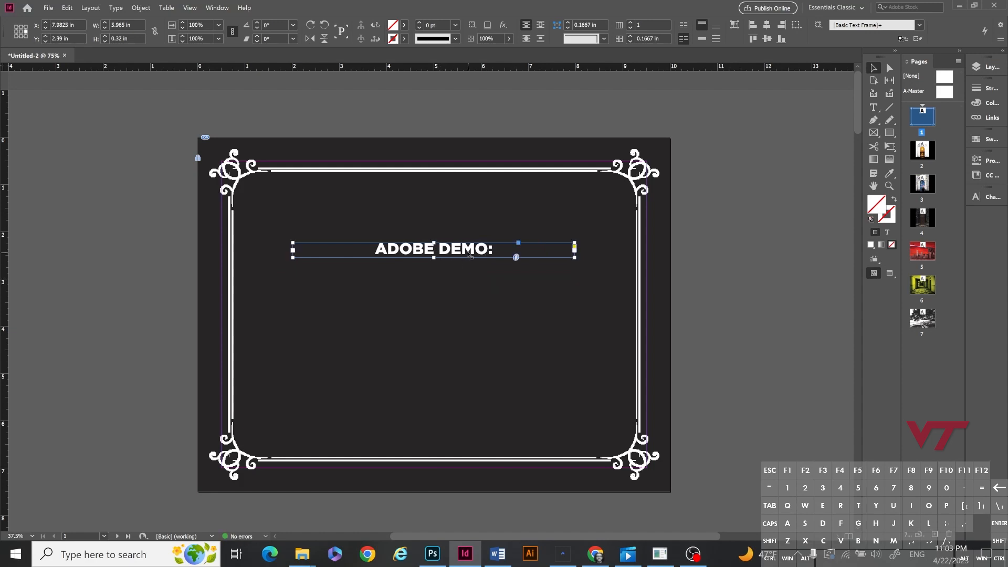
left_click_drag(469, 254, 471, 311)
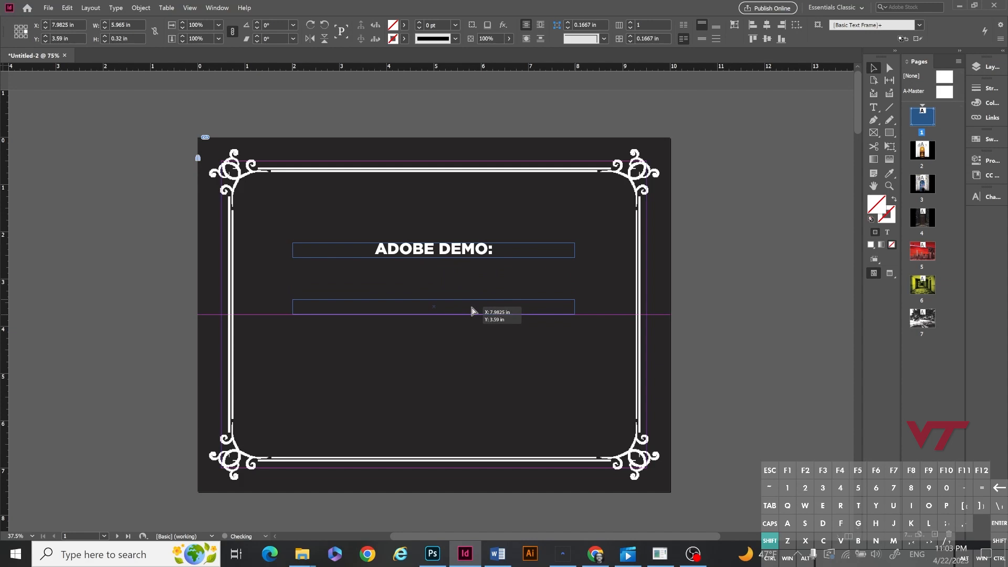
left_click_drag(472, 311, 471, 311)
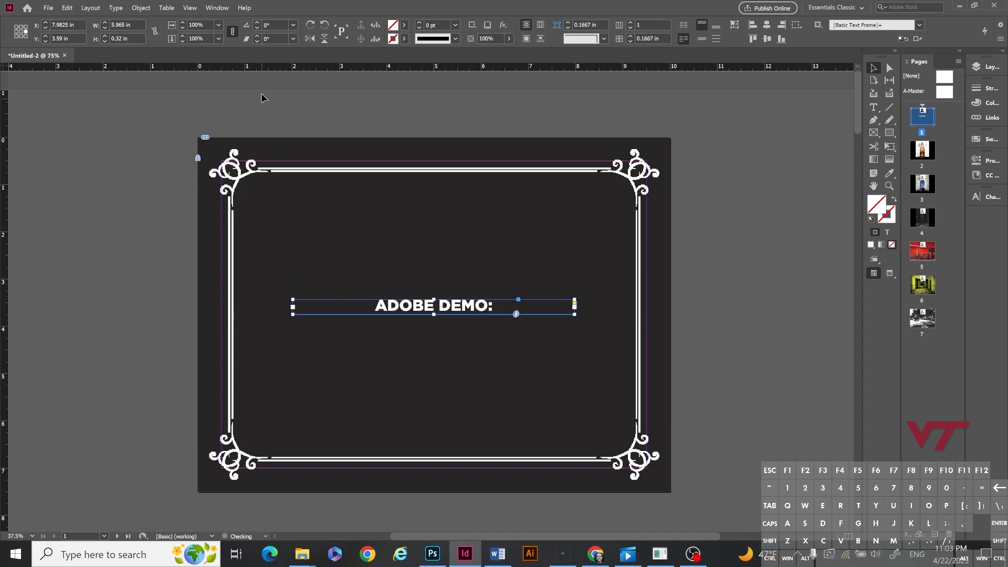
left_click(184, 9)
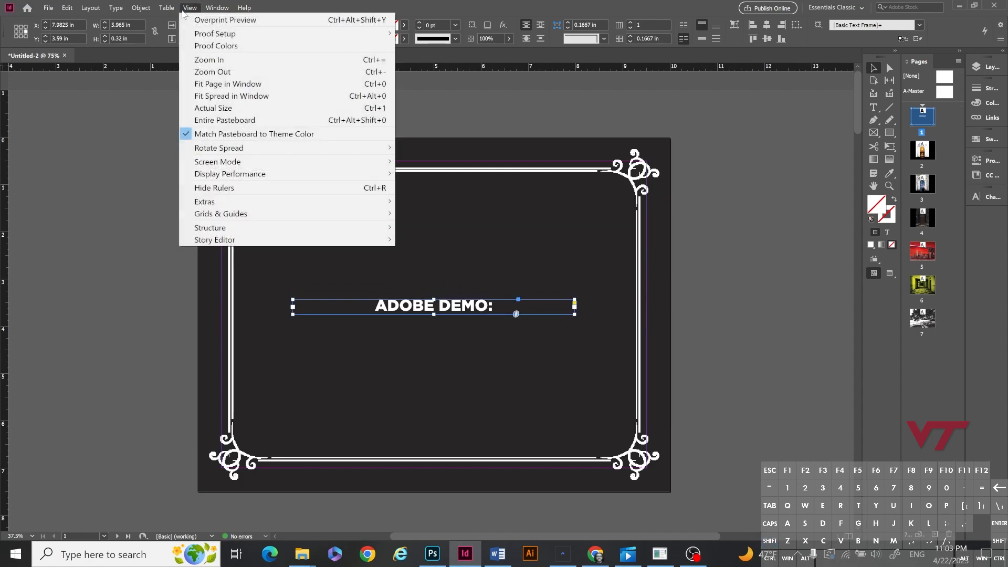
mouse_move(252, 216)
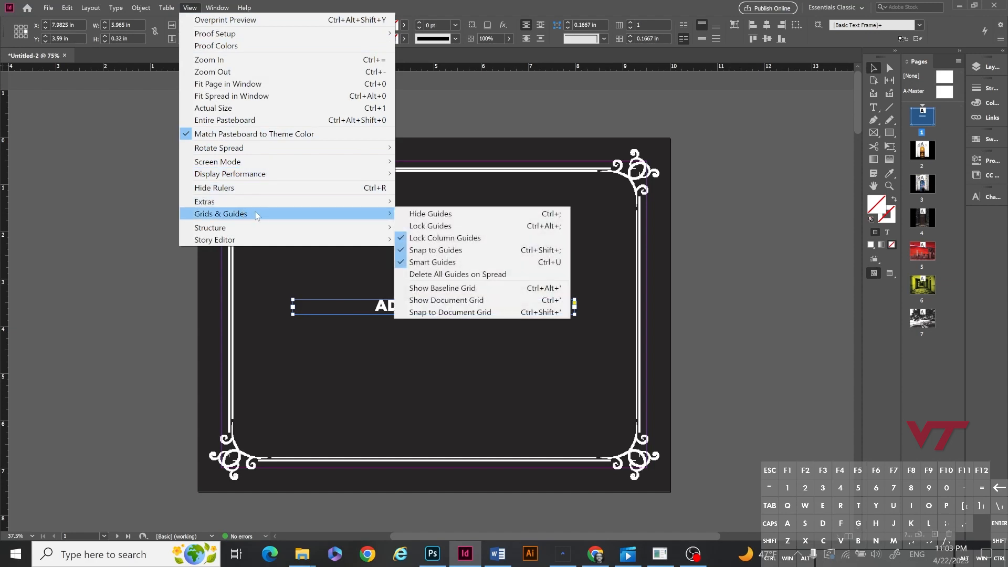
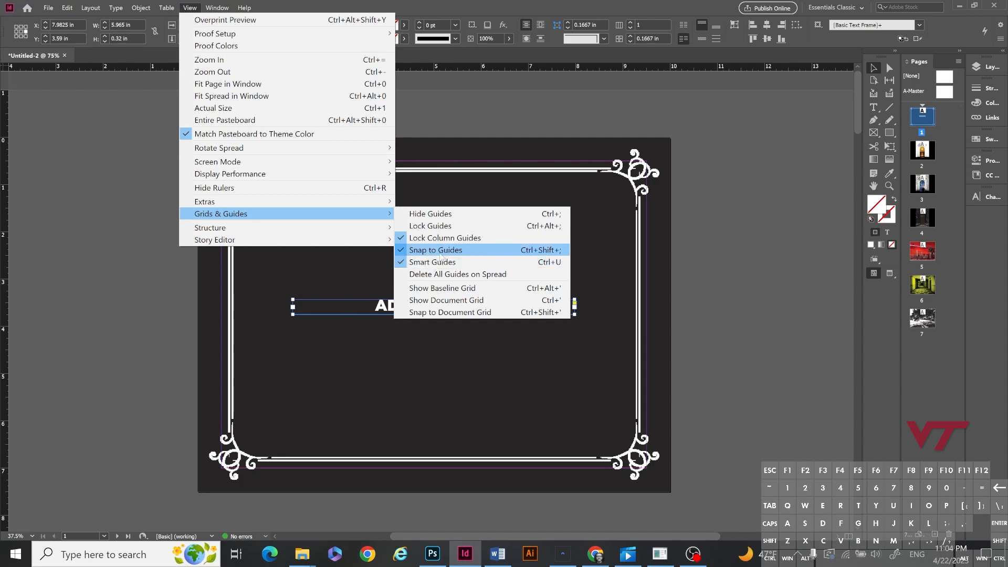
left_click(707, 200)
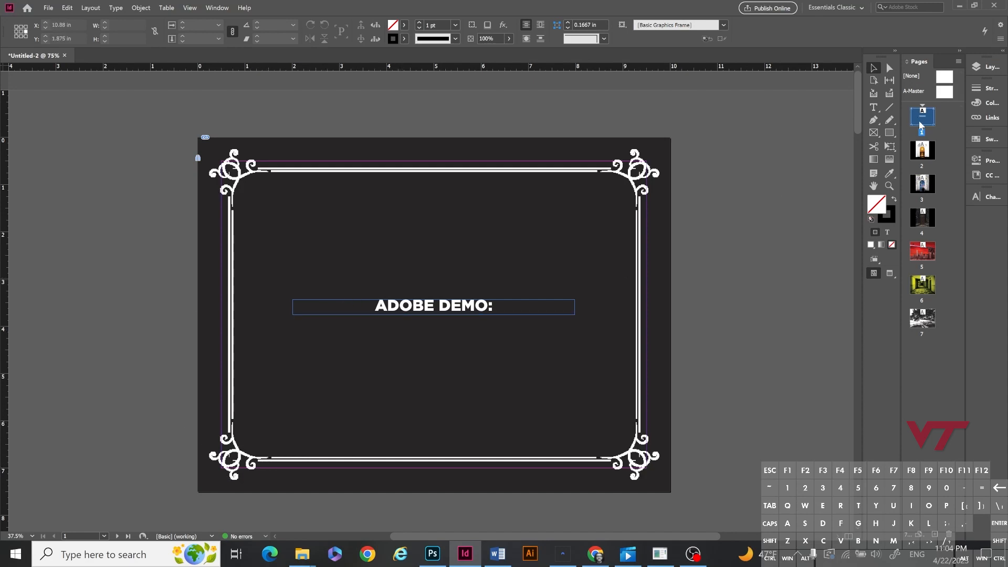
Step: Draw a rectangle about 2.08 × 0.78 in above the title on page 1 and give it a yellow fill with no stroke
left_click(889, 133)
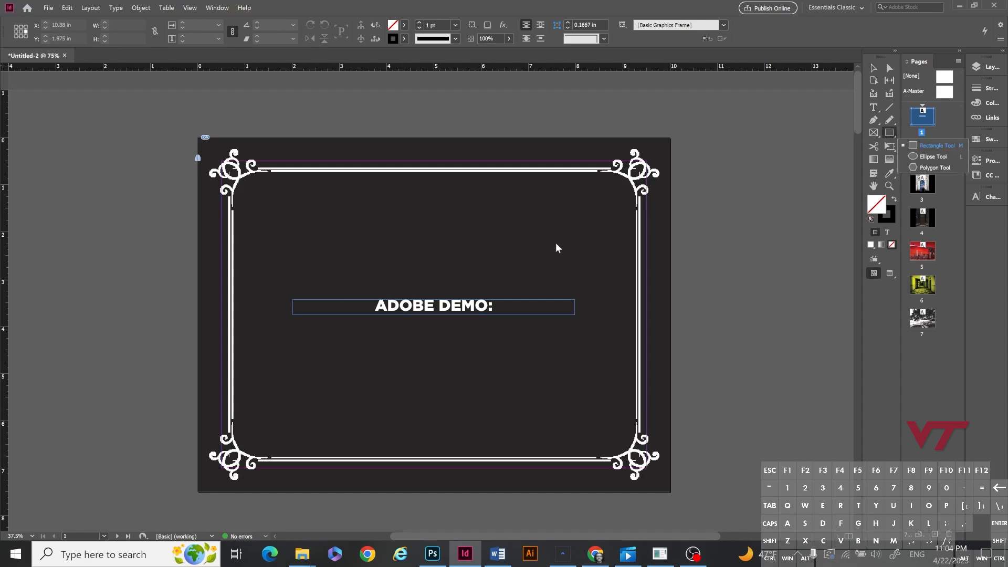
left_click(948, 147)
left_click_drag(451, 206, 549, 243)
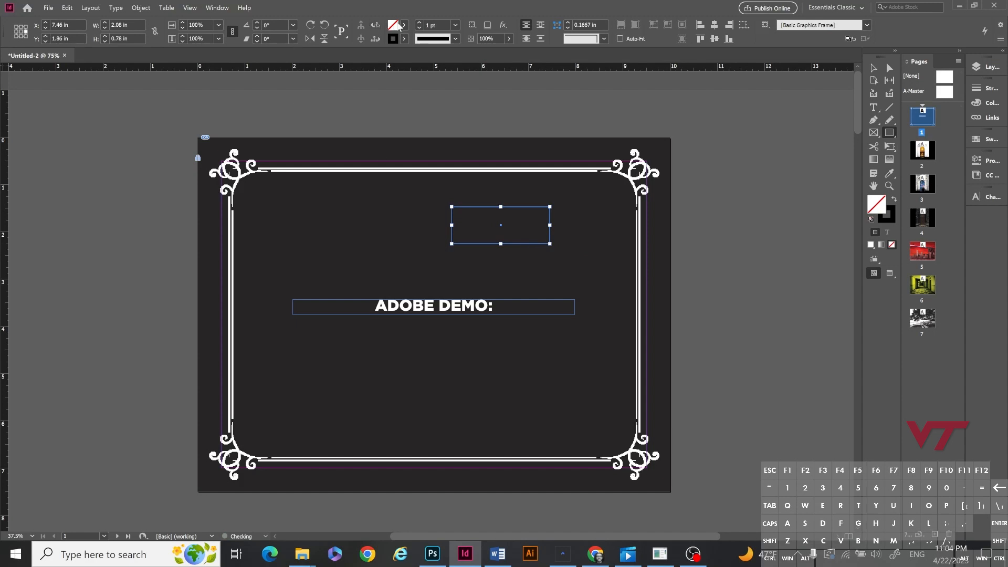
left_click(894, 199)
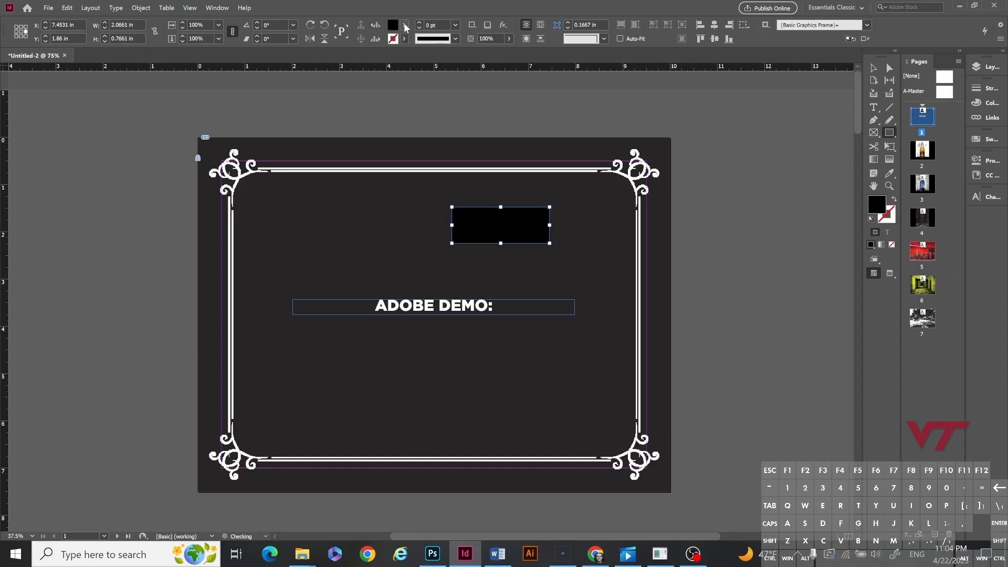
left_click(404, 24)
left_click(331, 126)
left_click(873, 67)
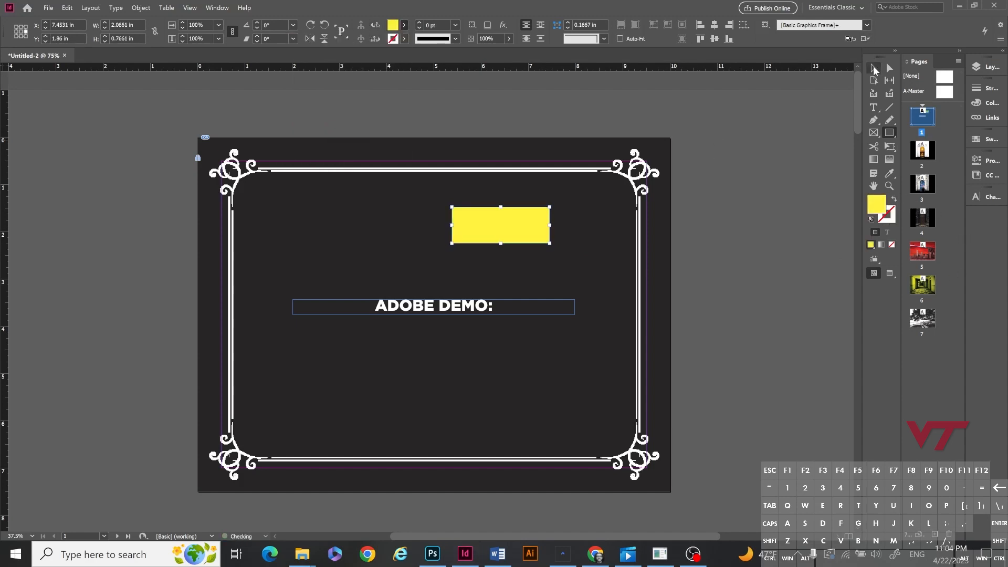
Step: Move the yellow rectangle to about X 3.73 in, Y 0.88 in, and try out a vertical ruler guide on page 1, undoing it
left_click_drag(460, 230, 310, 185)
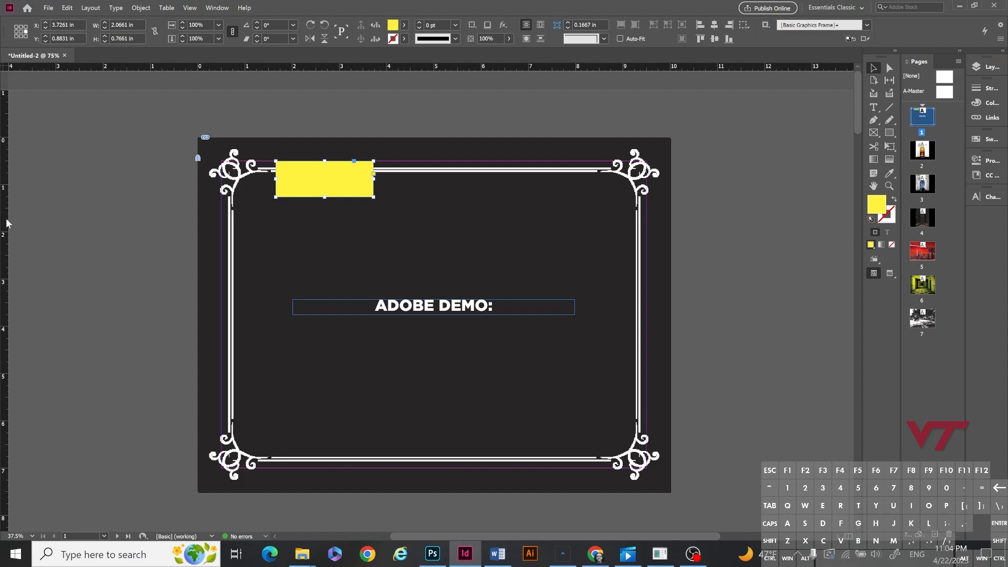
left_click_drag(5, 221, 476, 246)
key("ctrl+z")
Step: Enable Snap to Document Grid and show the document grid
left_click(190, 8)
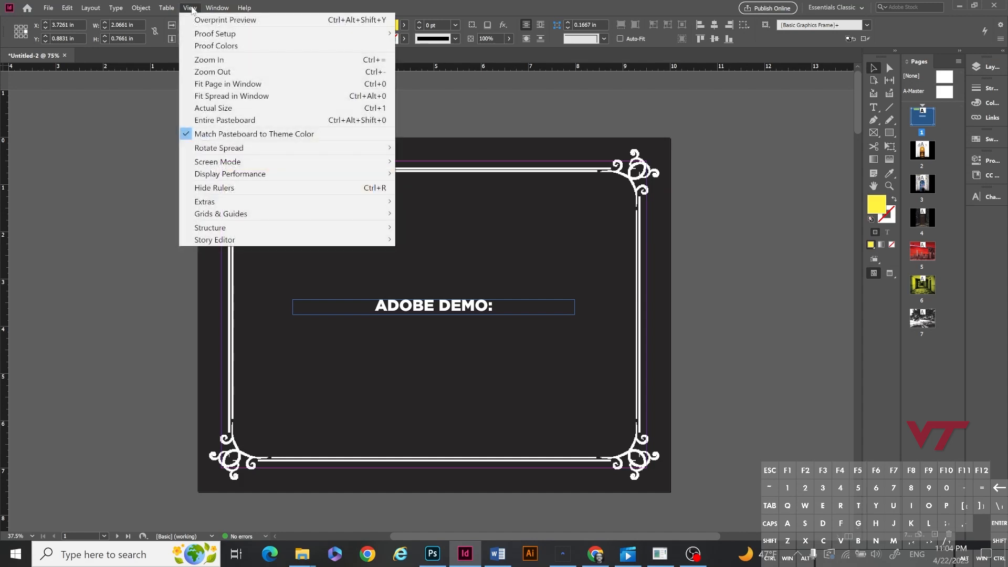
mouse_move(282, 217)
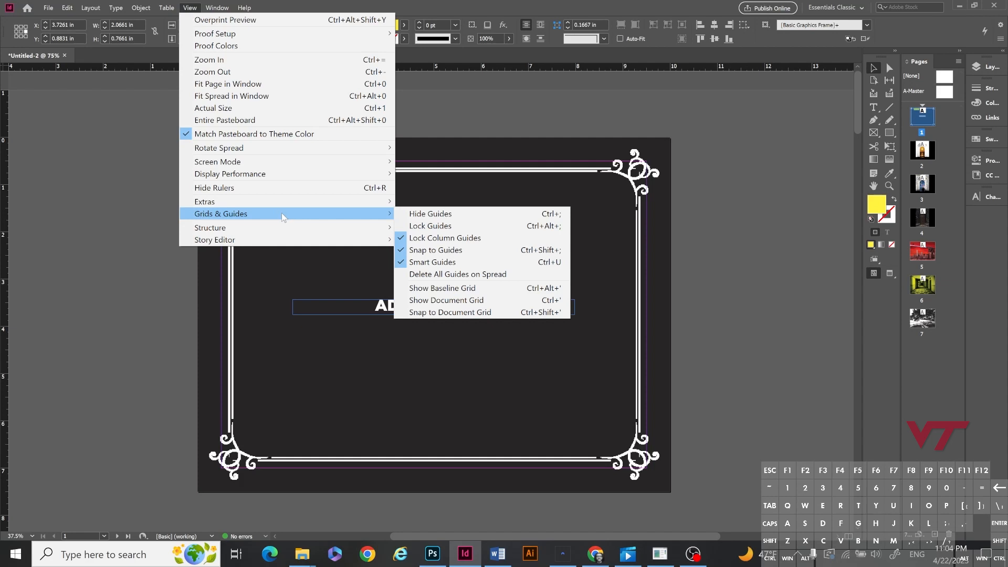
left_click(474, 312)
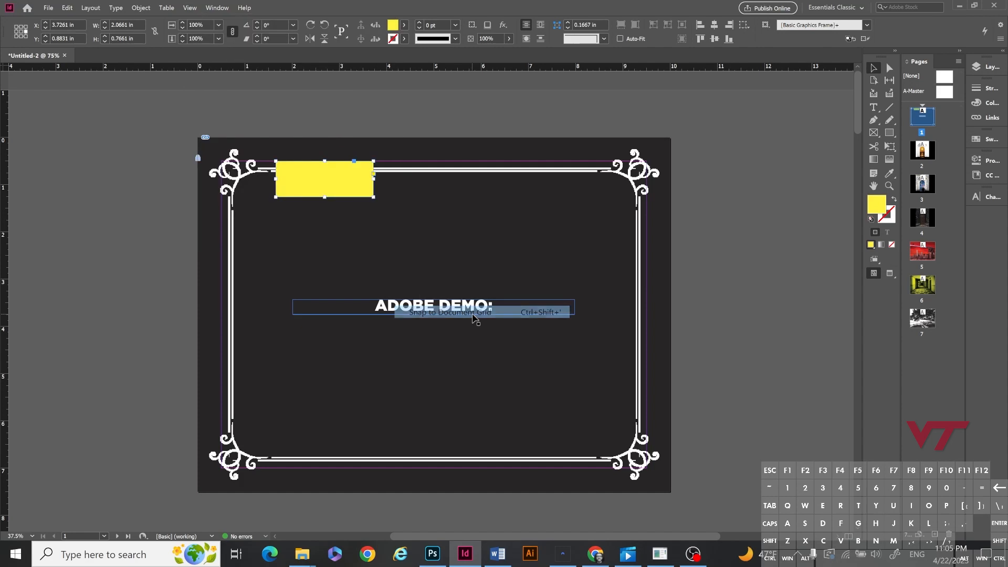
left_click(190, 7)
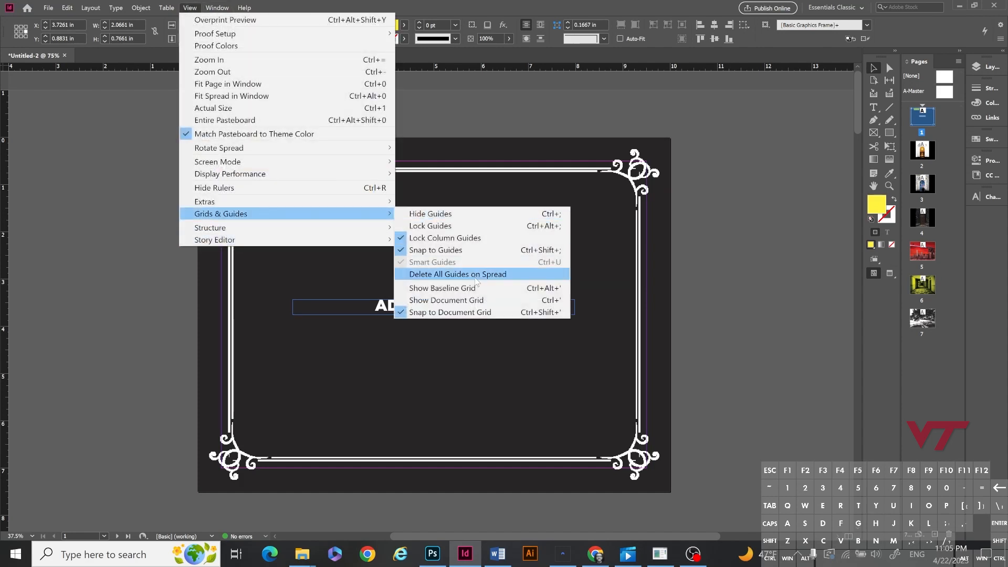
left_click(482, 304)
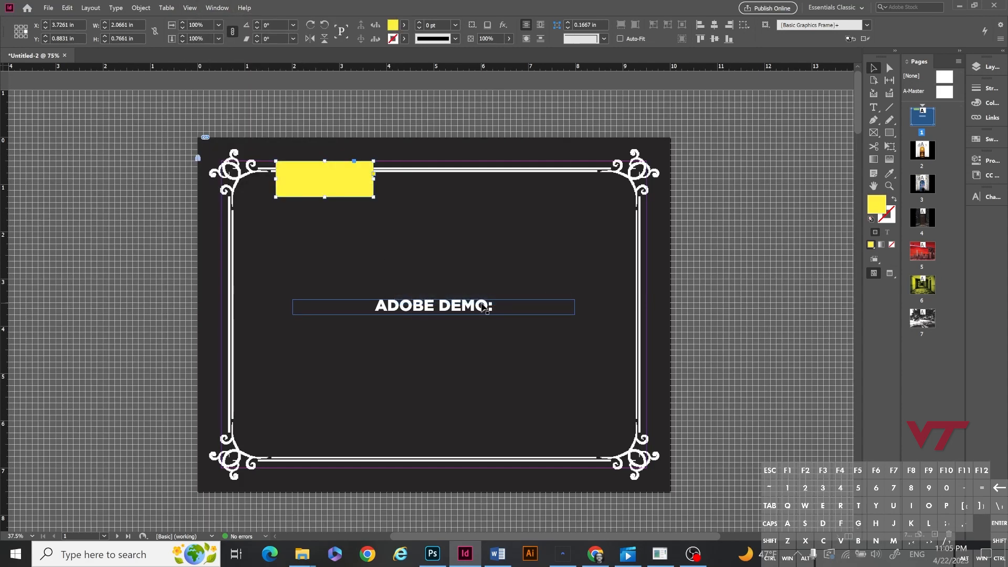
Step: Place a vertical ruler guide on page 1 and undo it together with the yellow rectangle
left_click_drag(9, 159, 422, 187)
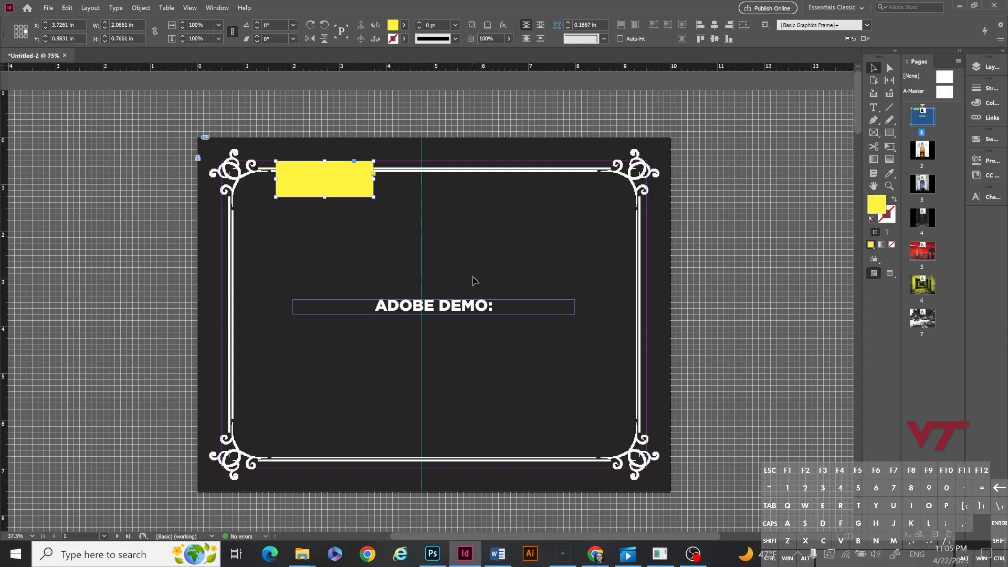
key("ctrl+z")
key("ctrl+z")
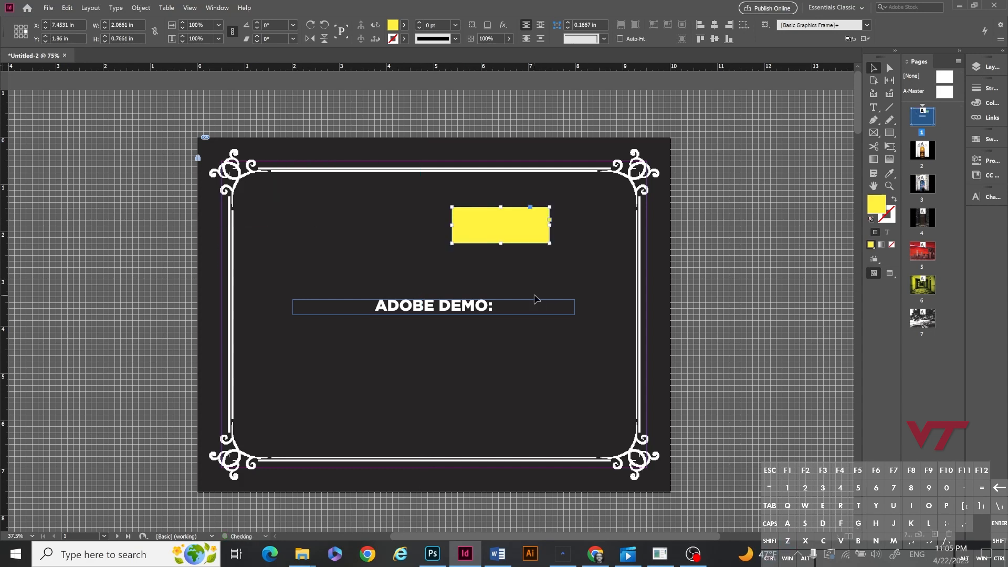
key("ctrl+z")
Step: Disable Snap to Document Grid
left_click(190, 7)
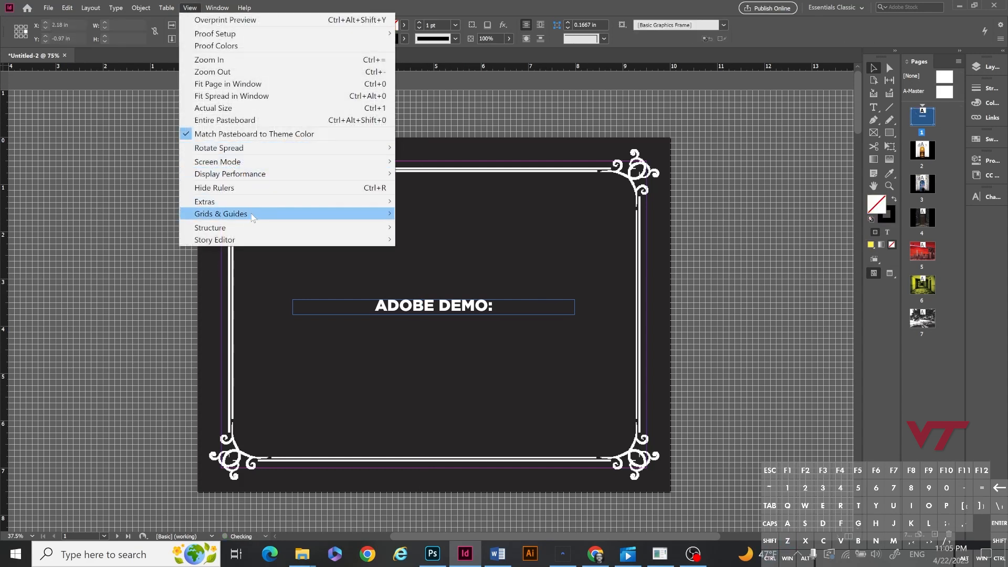
mouse_move(252, 214)
left_click(484, 312)
Step: Show the baseline grid and hide it again
left_click(190, 7)
mouse_move(257, 213)
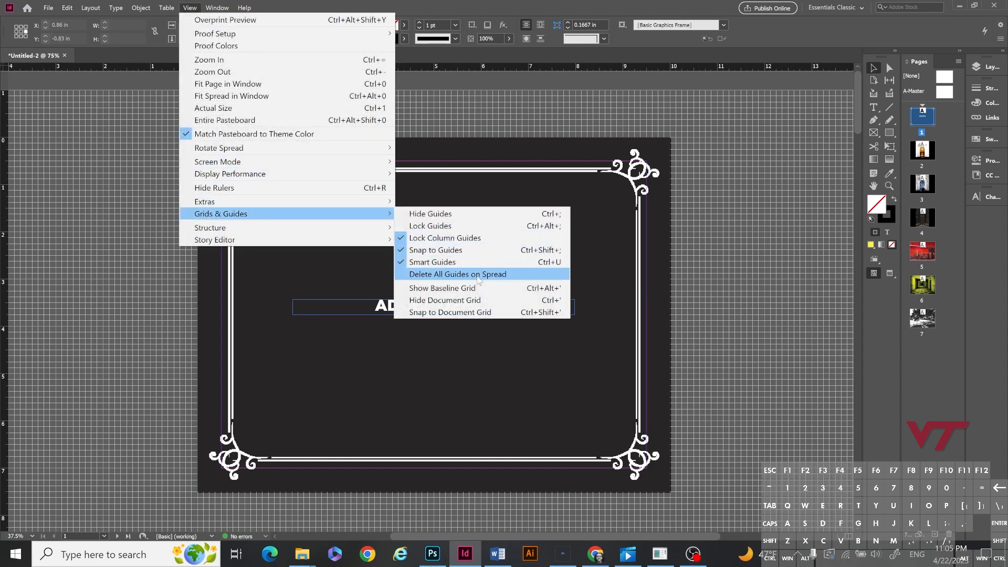
left_click(475, 288)
left_click(190, 8)
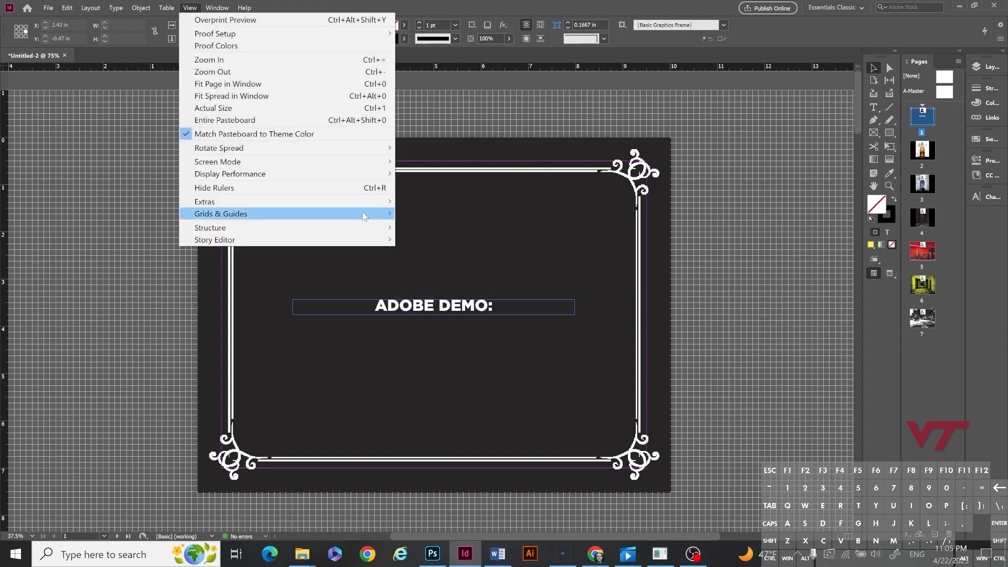
mouse_move(359, 214)
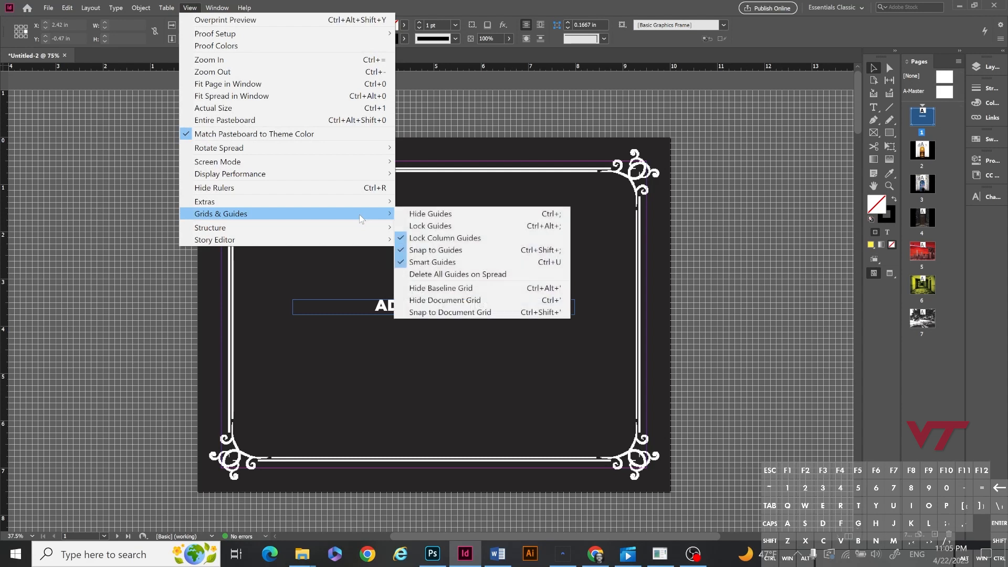
left_click(493, 289)
Step: Hide the document grid
left_click(189, 7)
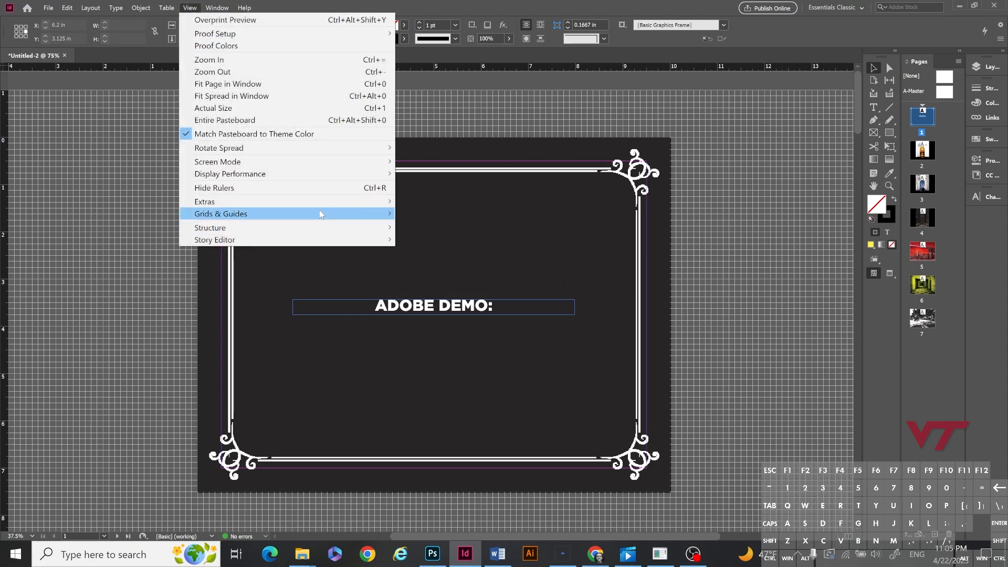
mouse_move(319, 213)
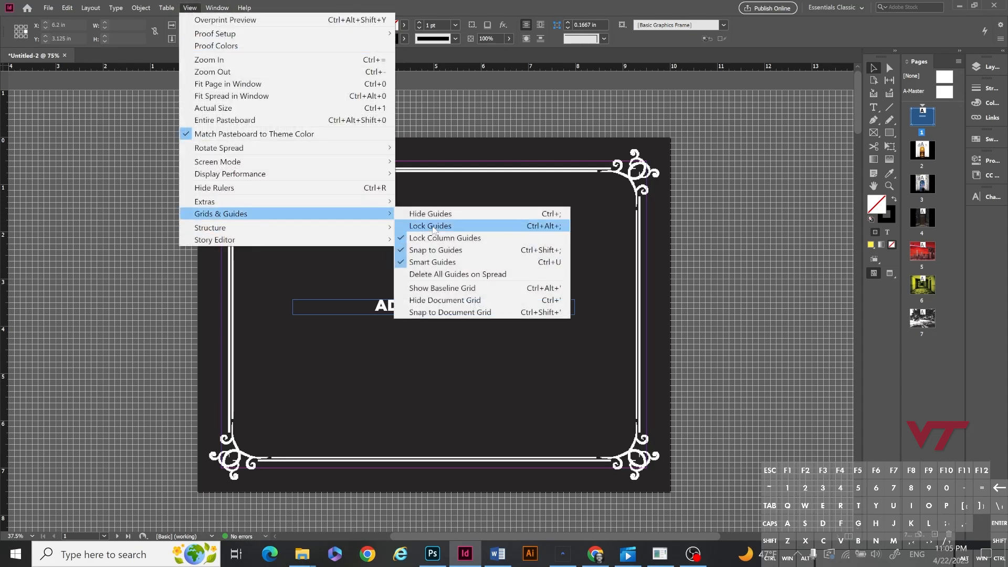
left_click(474, 301)
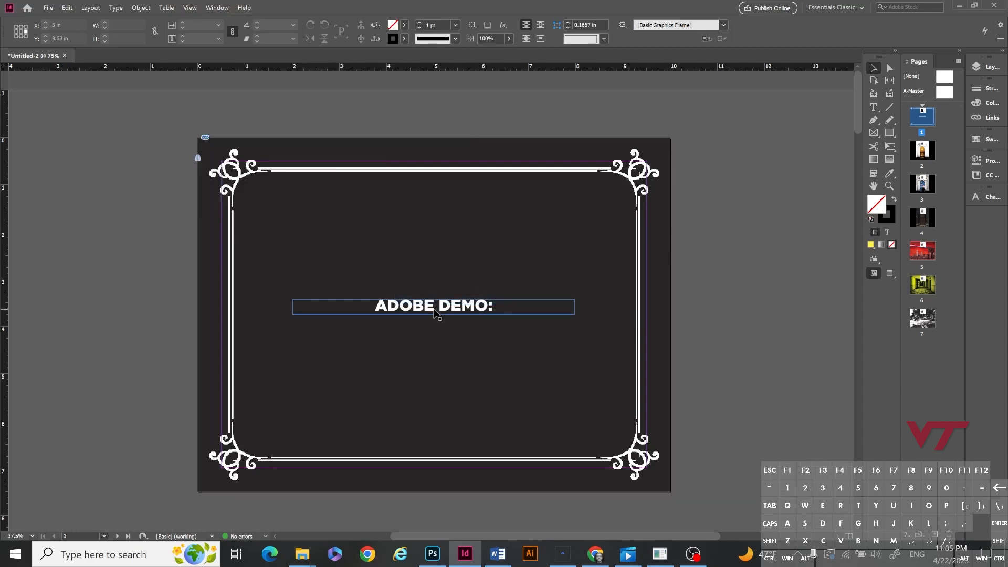
Step: Copy the ADOBE DEMO: text frame and move the original up to a Y position of 3.47 in
left_click_drag(435, 313, 447, 312)
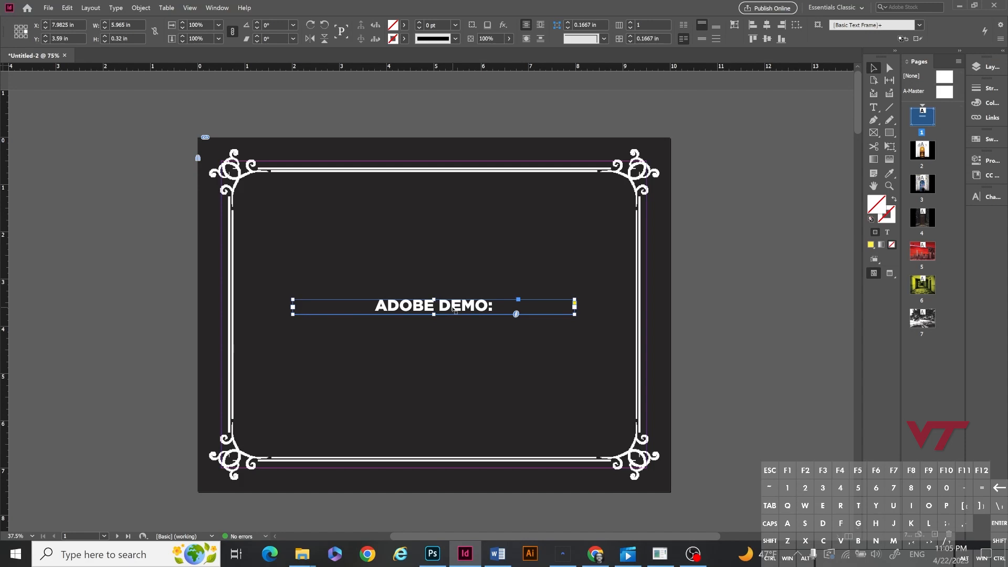
key("ctrl+v")
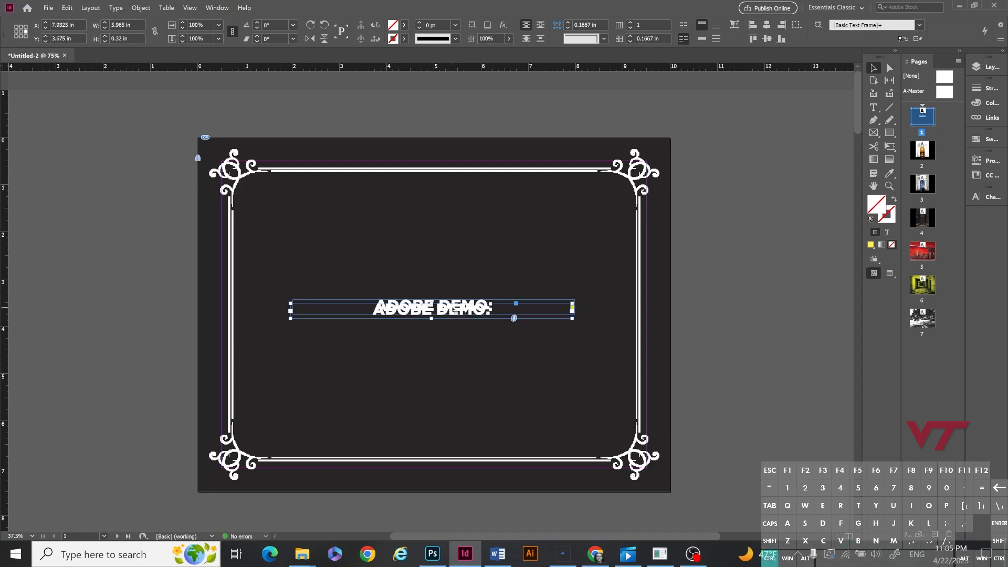
left_click_drag(454, 313, 455, 311)
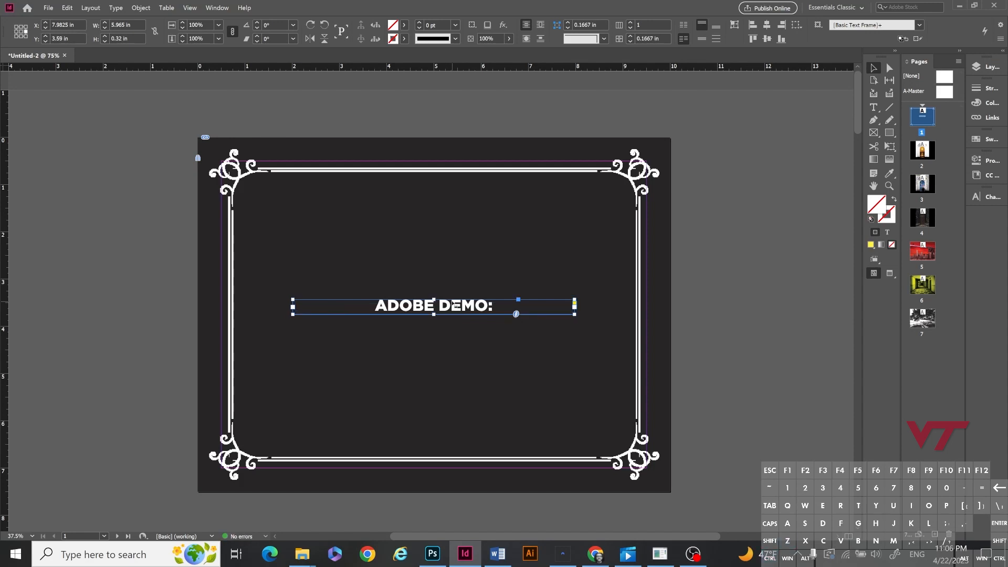
left_click_drag(455, 307, 452, 306)
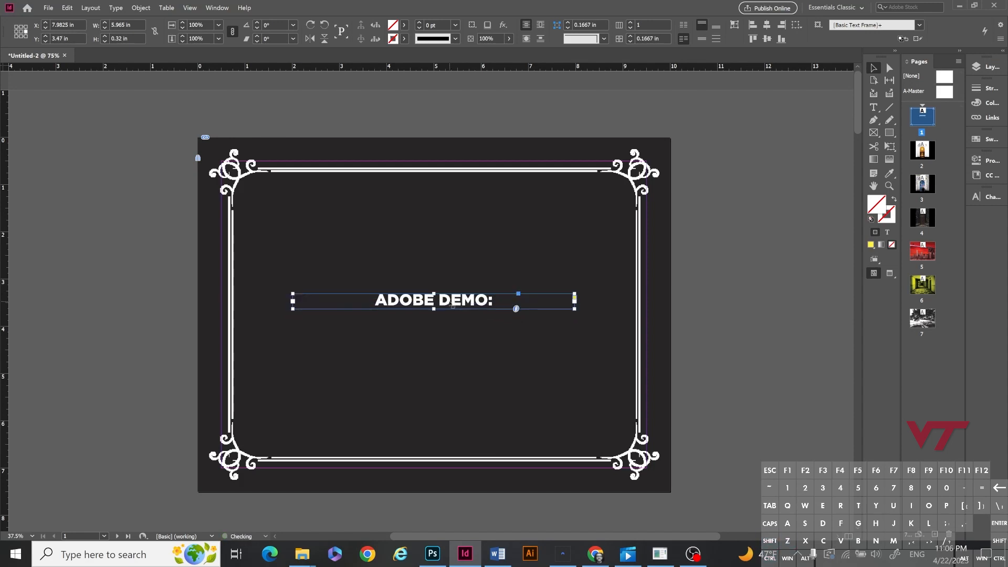
Step: Paste the copied ADOBE DEMO: frame in place and move it straight down below the original to a Y position of 3.91 in
key("ctrl+alt+shift+v")
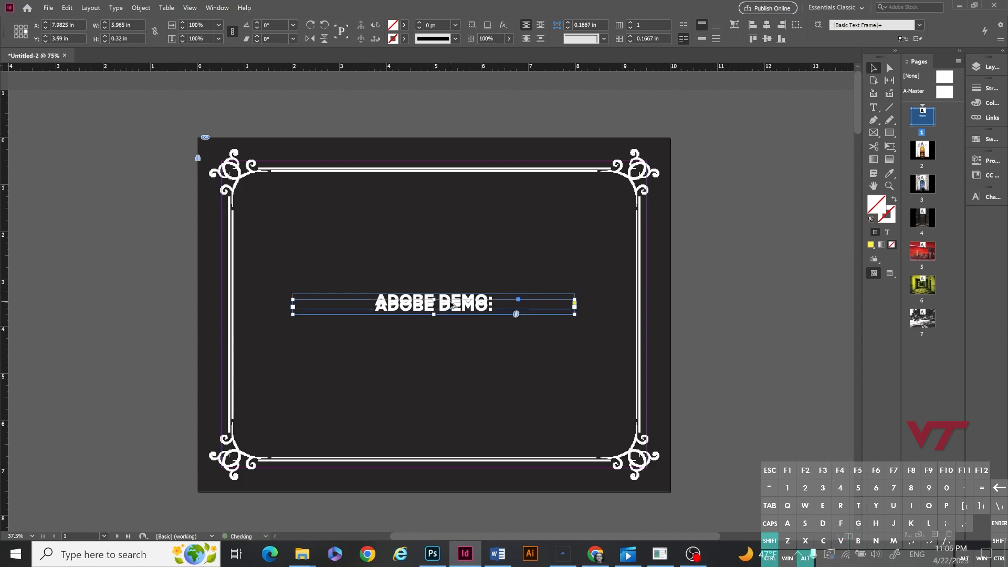
key("ctrl+z")
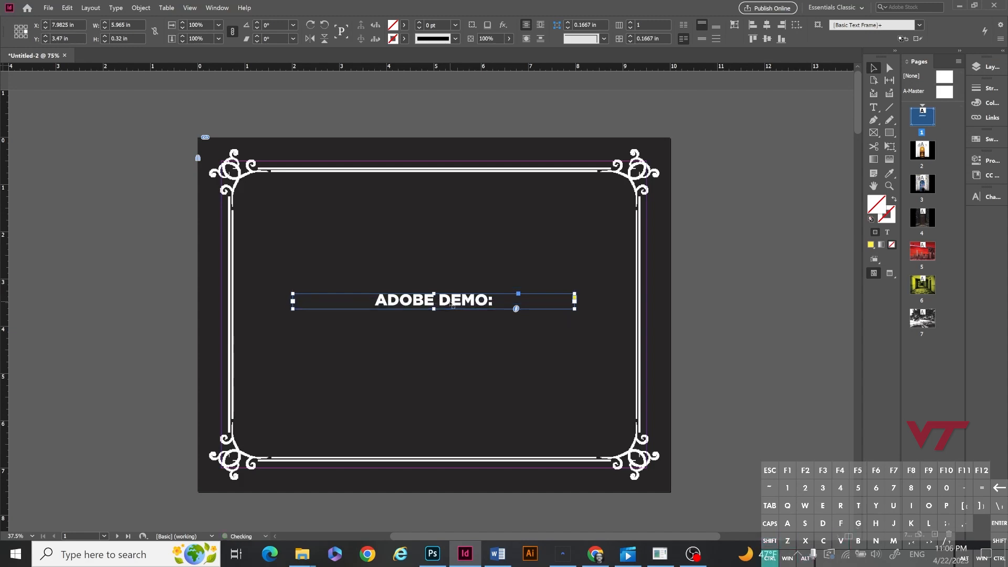
left_click(67, 8)
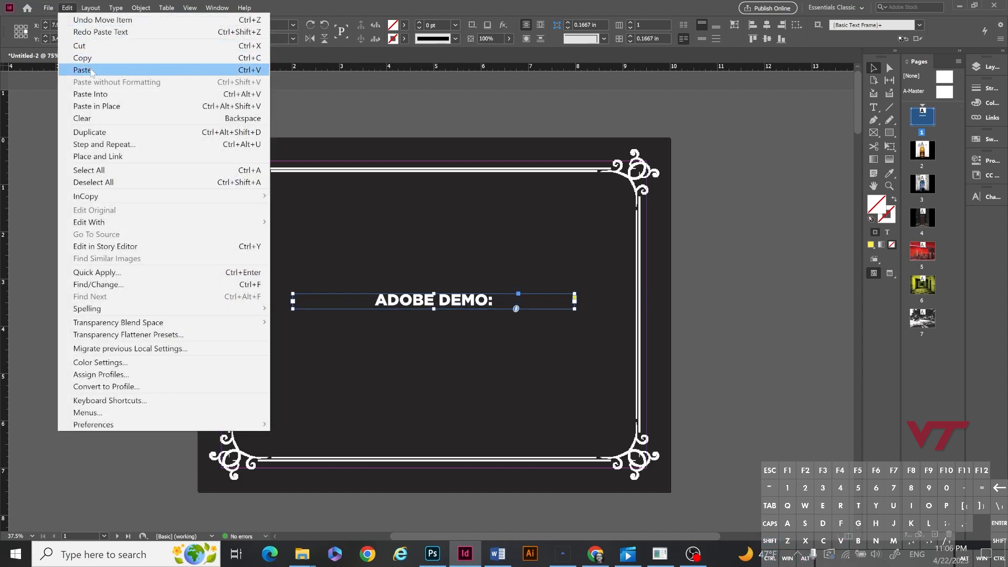
left_click(97, 106)
left_click_drag(482, 311, 481, 328)
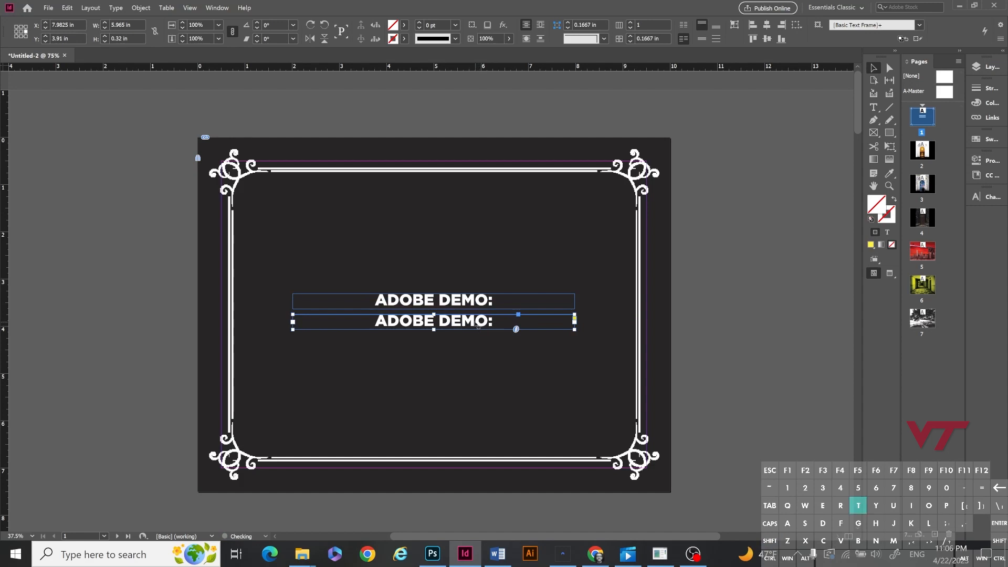
double_click(472, 320)
left_click(473, 321)
left_click(473, 320)
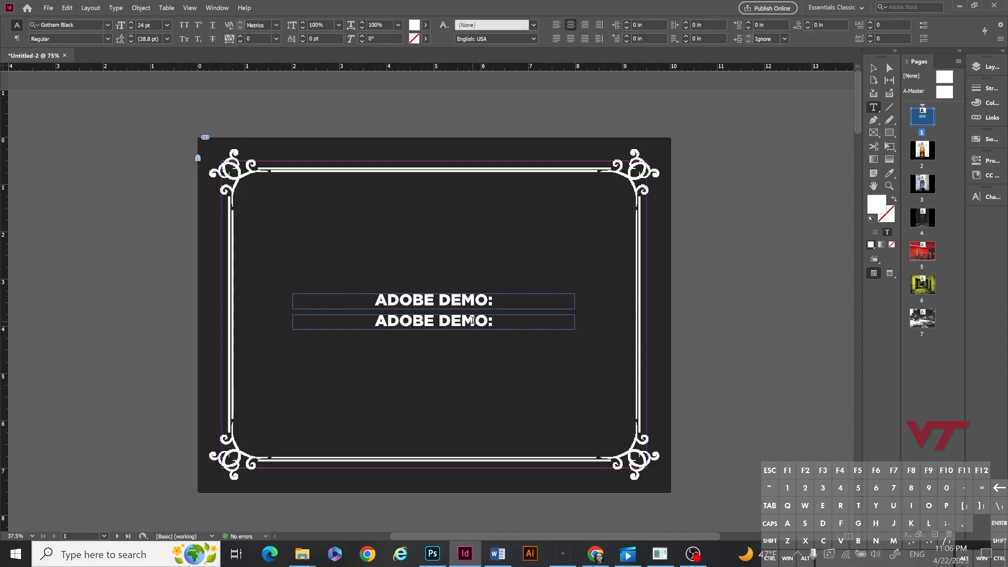
left_click(874, 68)
left_click(594, 331)
left_click(441, 327)
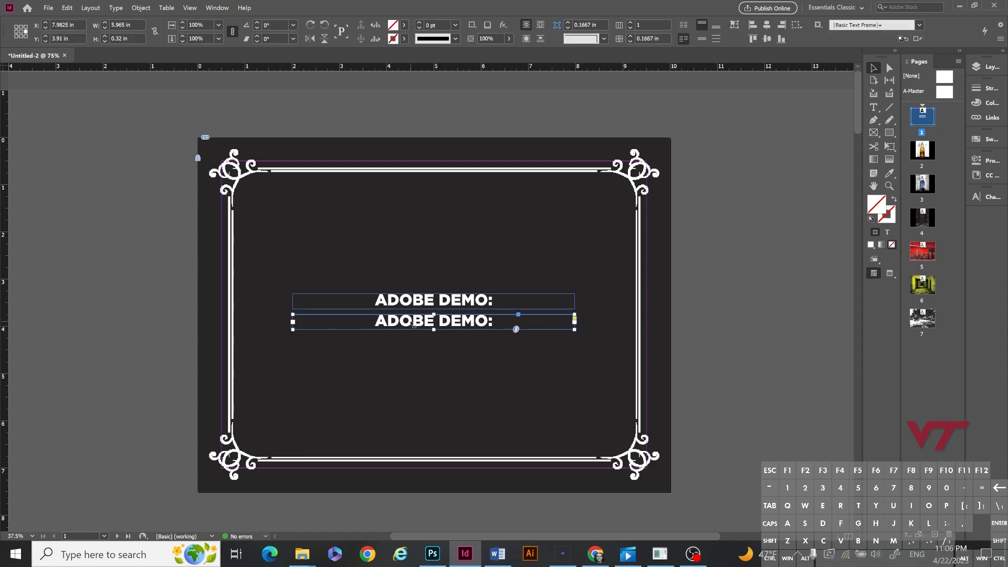
double_click(414, 324)
left_click(873, 68)
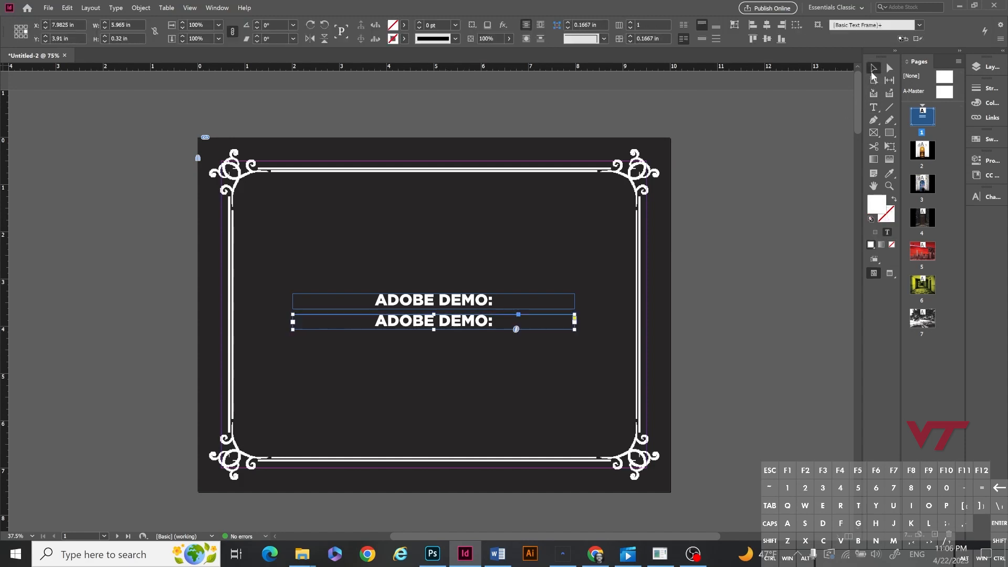
Step: Set the whole lower ADOBE DEMO: line in Gotham (OTF) Book at 14 pt
left_click(874, 107)
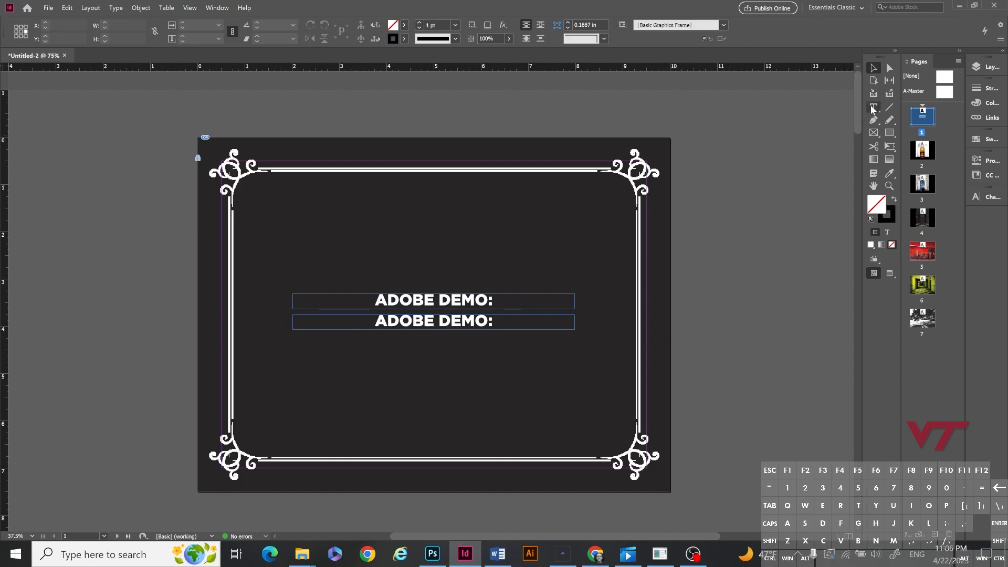
left_click(446, 323)
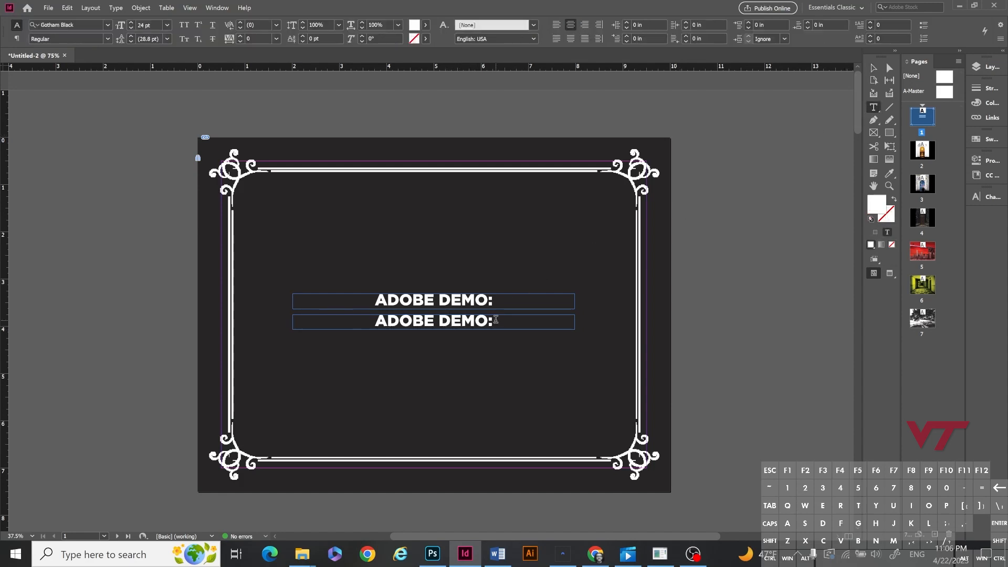
triple_click(365, 321)
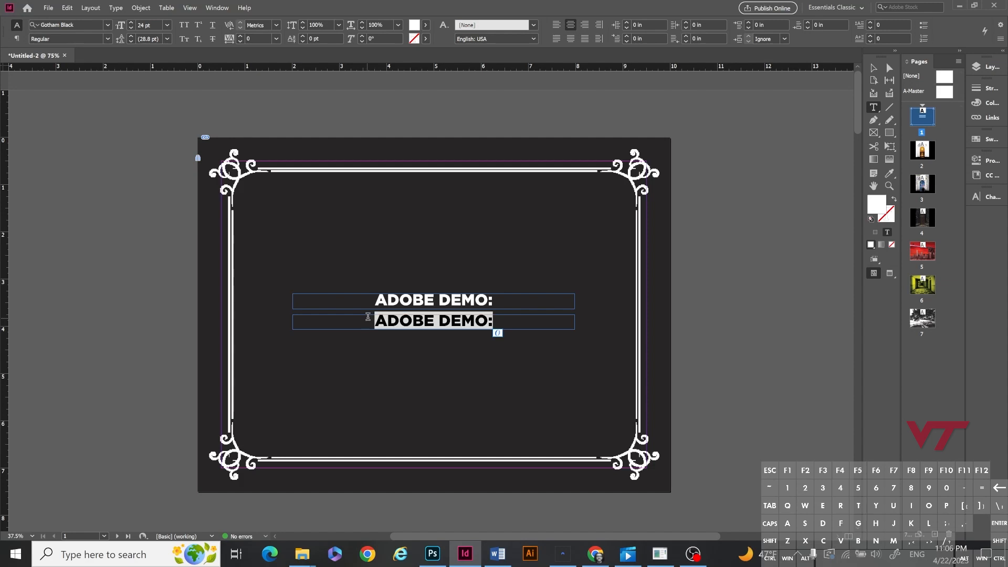
left_click(107, 25)
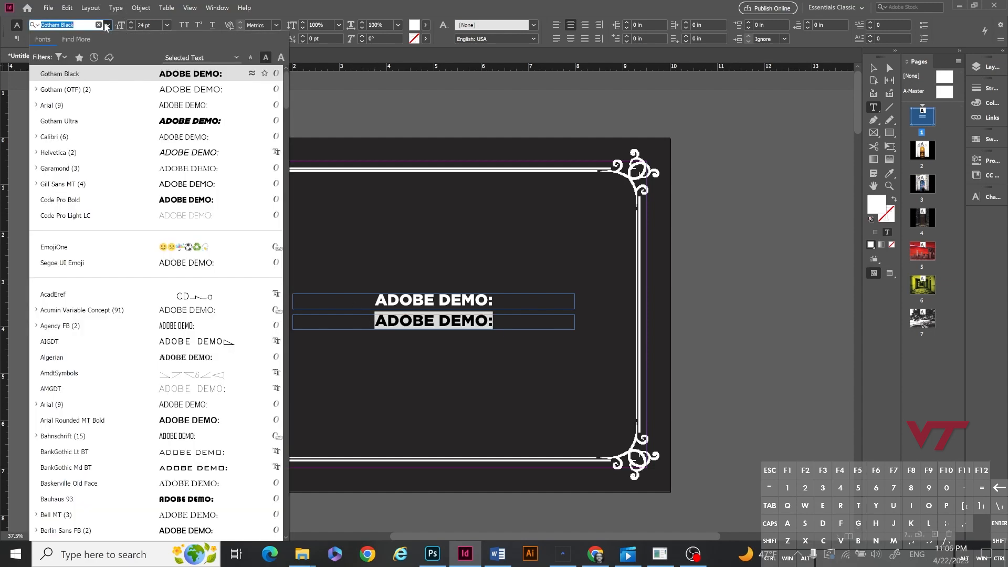
left_click(100, 87)
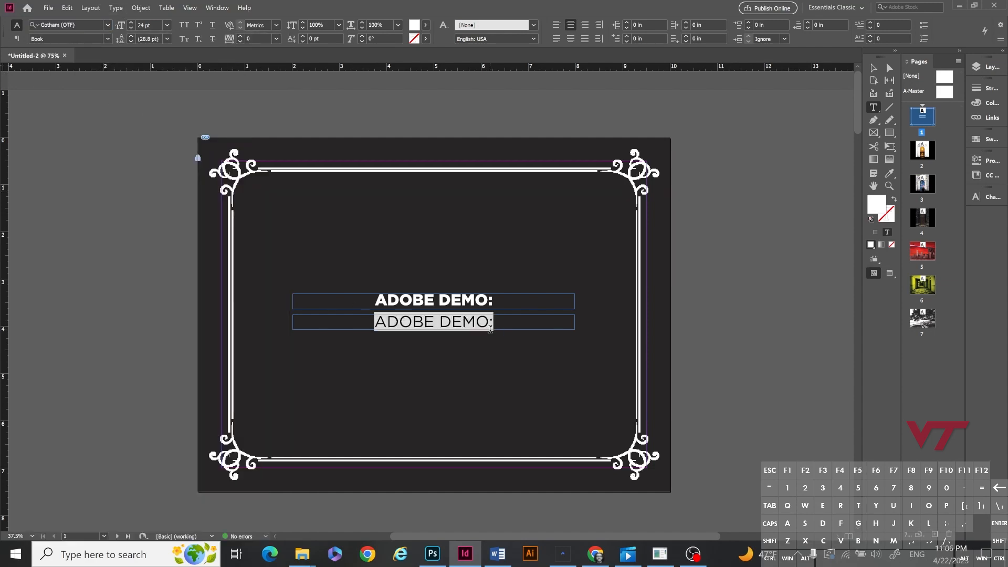
left_click(166, 25)
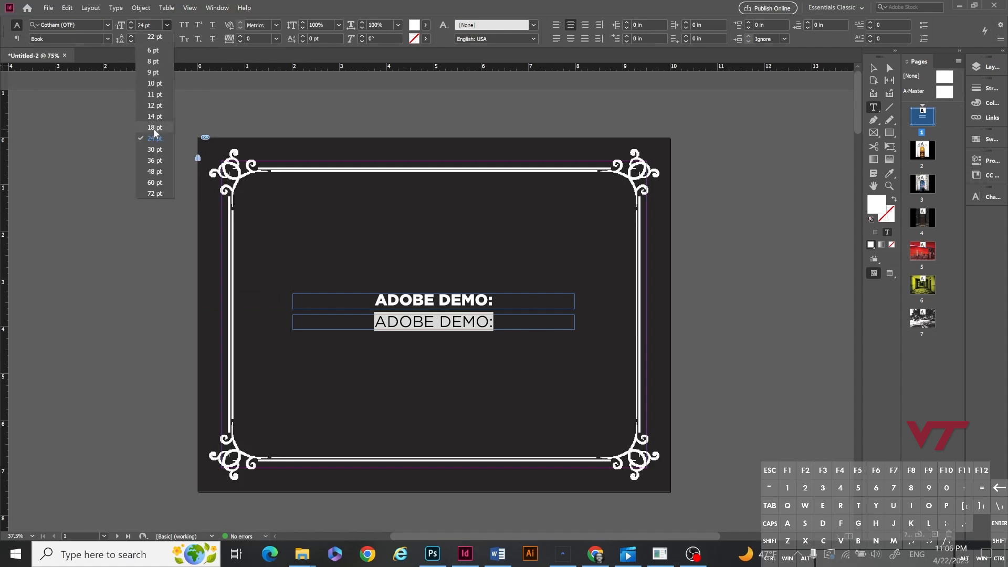
left_click(155, 114)
Step: Replace the lower title line's text with "from Godzilla to Marblehead"
type("f")
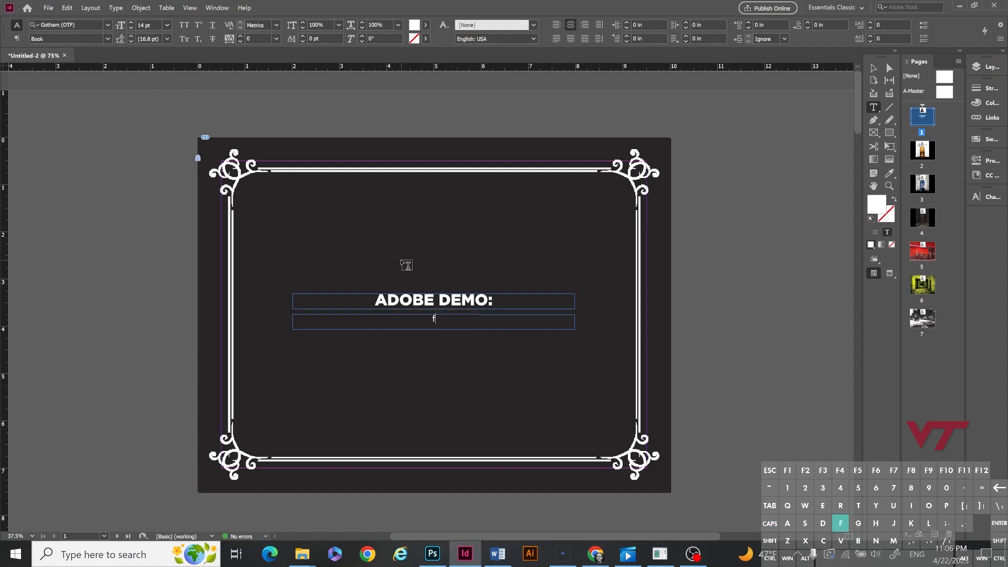
type("rom Go")
type("dzilla to the")
type("B")
key("BackSpace")
key("BackSpace")
key("BackSpace")
key("BackSpace")
type("Marblehead")
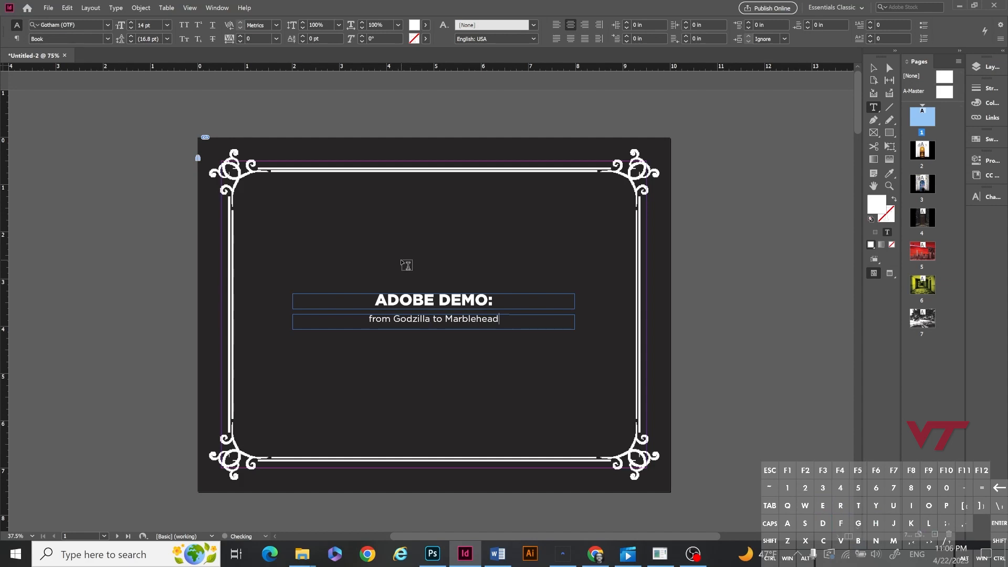
Step: Tighten the subtitle frame beneath ADOBE DEMO: and move both text frames together to a Y position of 3.75 in
left_click(873, 68)
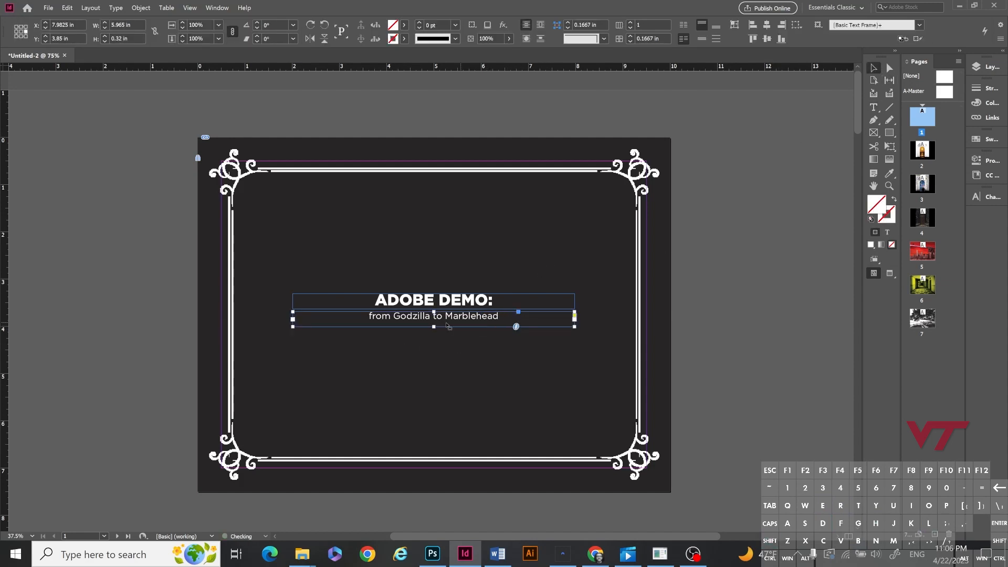
left_click_drag(433, 329, 436, 321)
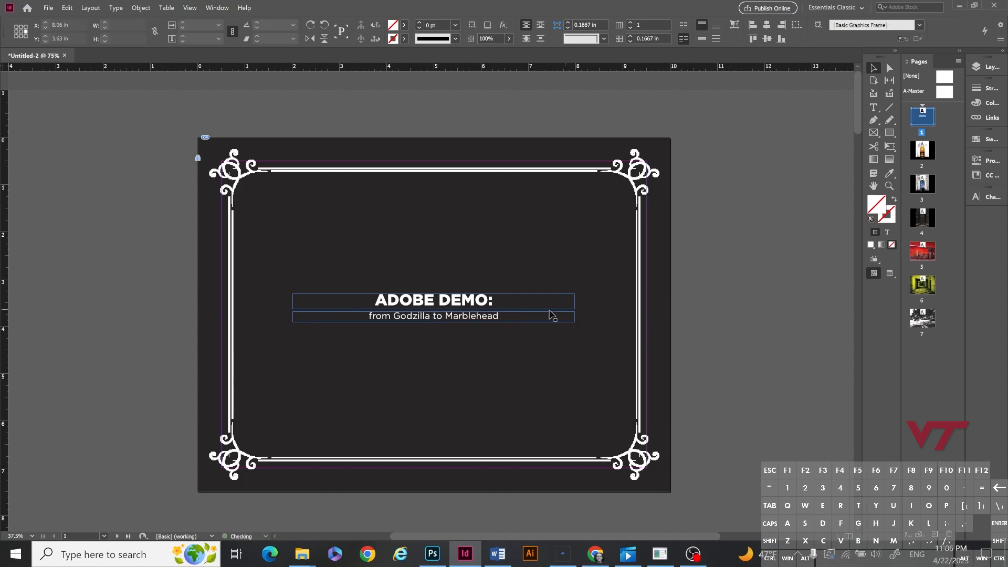
left_click(477, 304, "shift")
mouse_move(470, 307)
left_mouse_down()
mouse_move(478, 299)
mouse_move(464, 315)
mouse_move(467, 236)
mouse_move(460, 402)
mouse_move(396, 234)
mouse_move(427, 351)
mouse_move(479, 230)
mouse_move(465, 358)
mouse_move(502, 267)
mouse_move(479, 229)
mouse_move(480, 289)
mouse_move(461, 340)
mouse_move(470, 311)
left_mouse_up()
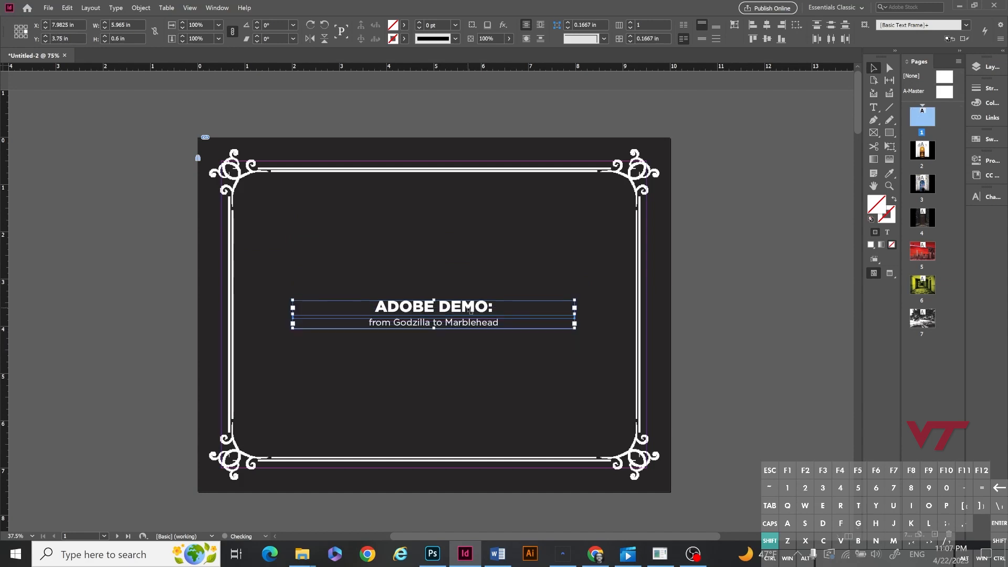
left_click(711, 317)
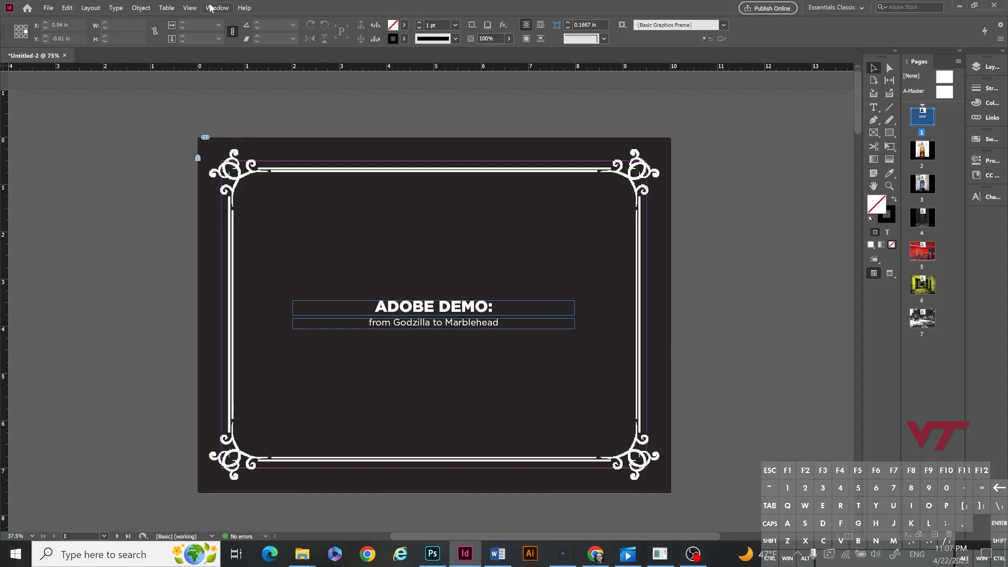
Step: Hide the guides and the frame edges to see the title slide without overlays
left_click(192, 8)
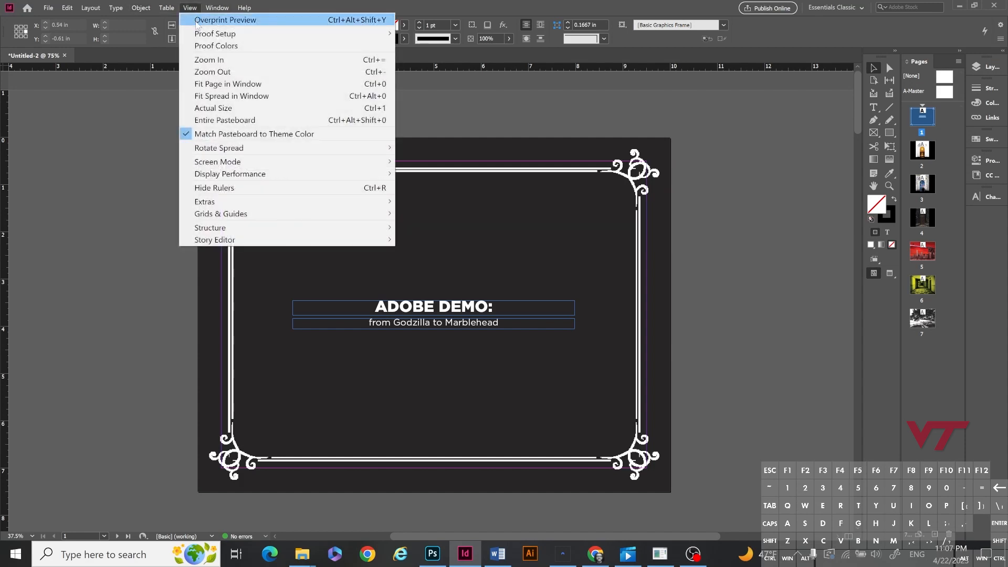
mouse_move(245, 218)
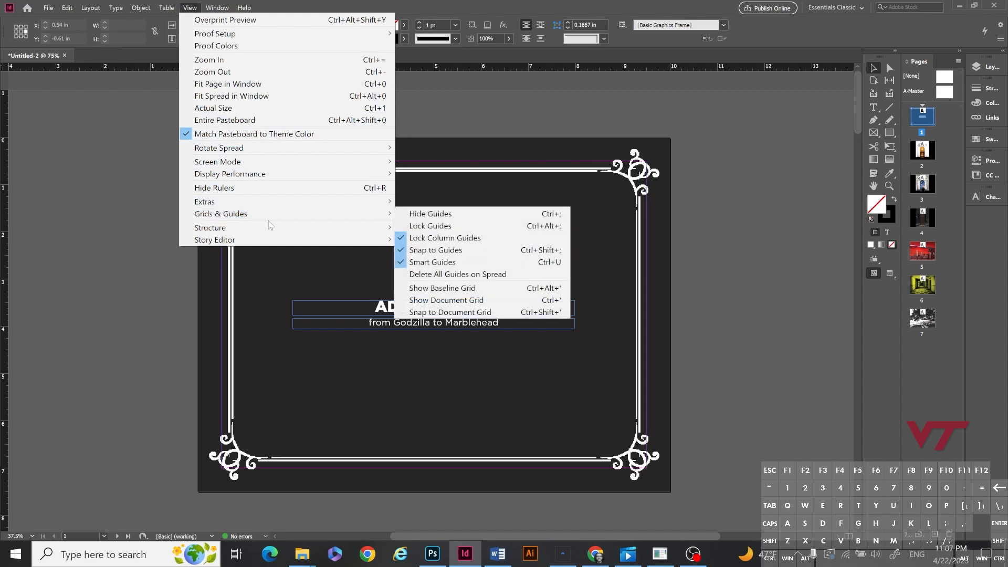
left_click(435, 215)
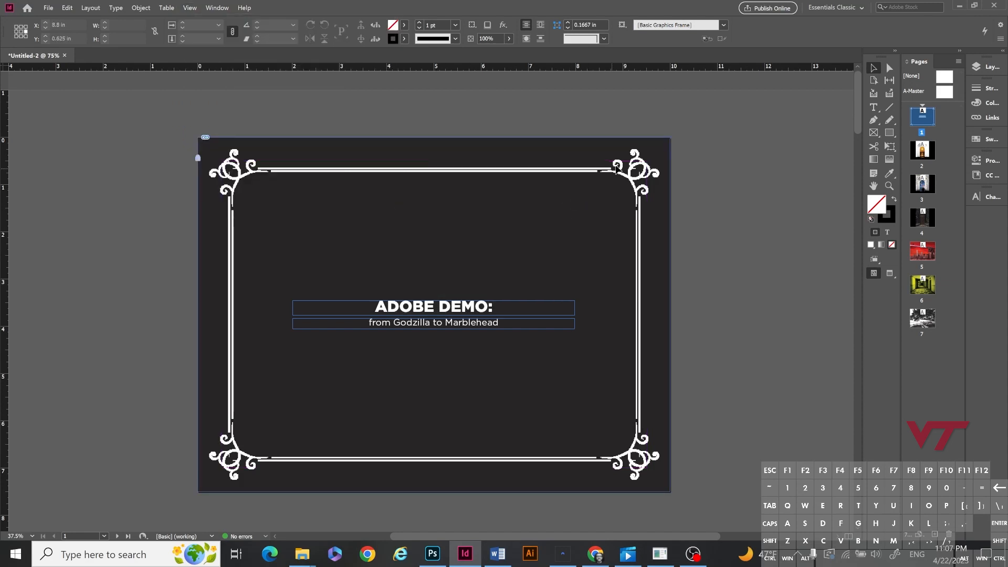
left_click(190, 8)
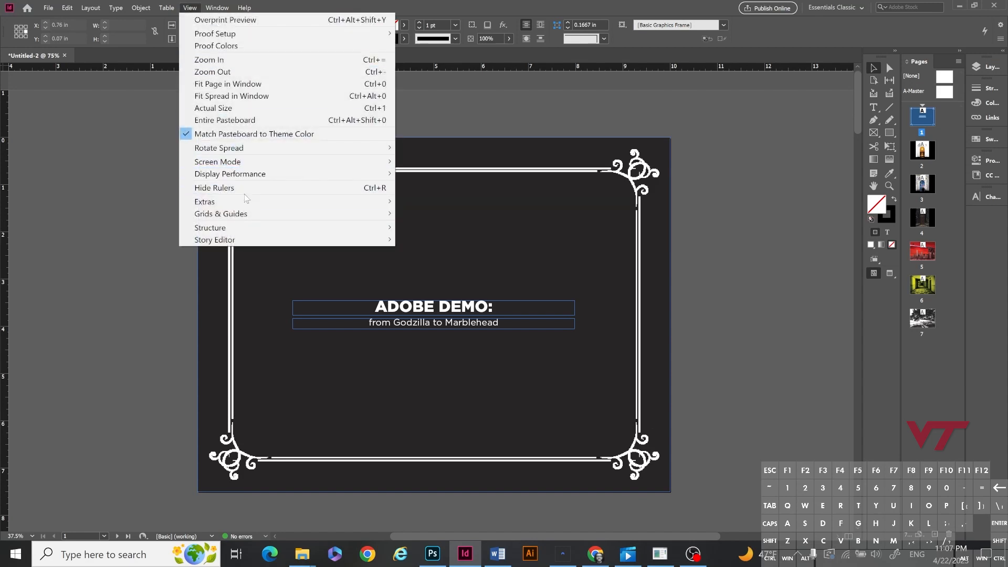
mouse_move(317, 208)
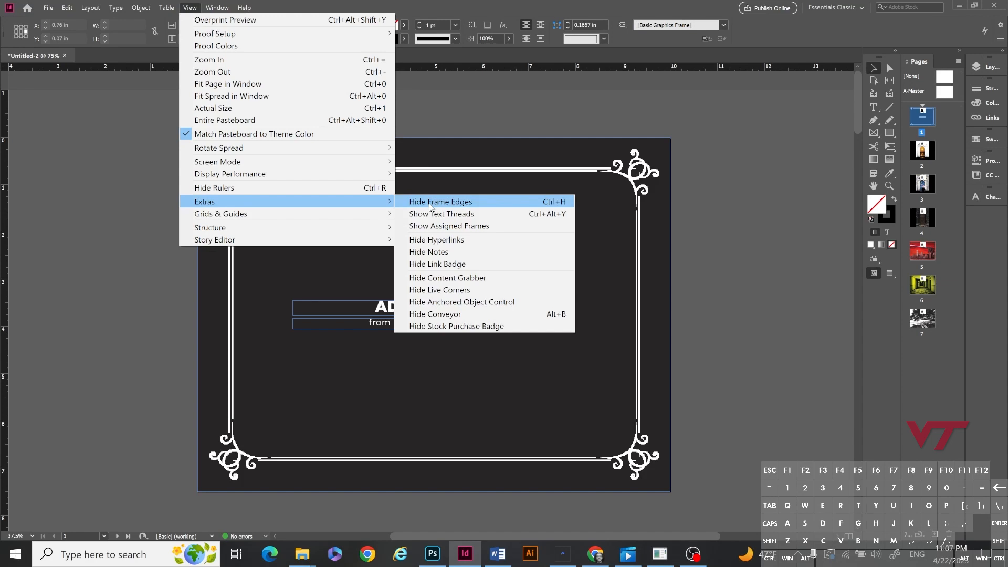
left_click(429, 206)
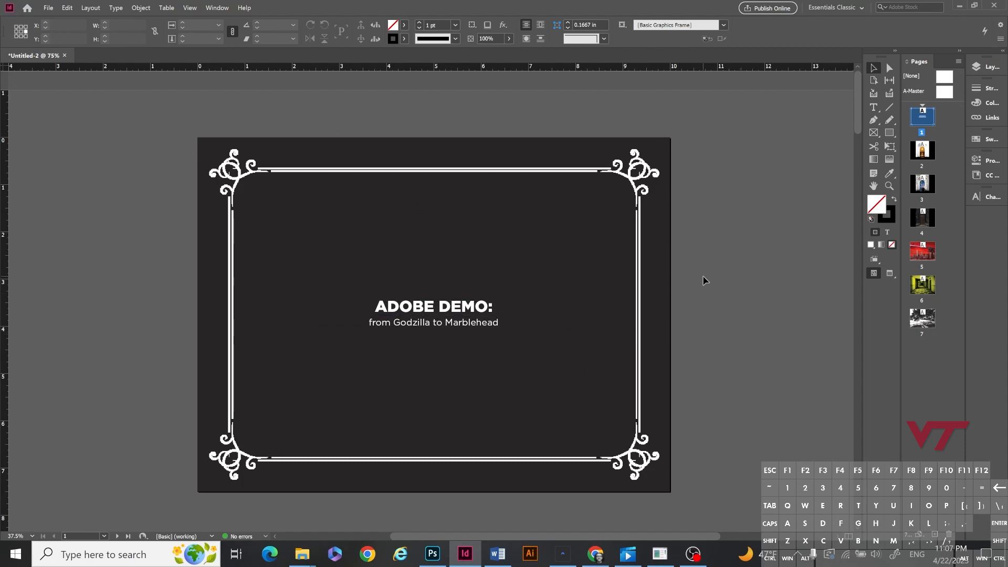
left_click_drag(857, 109, 836, 91)
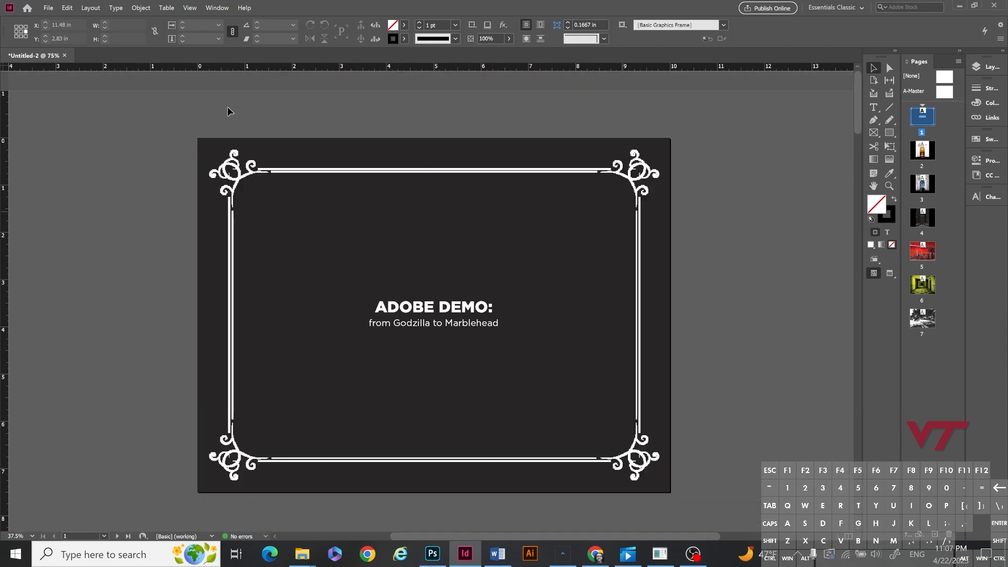
Step: Save the document as TASK 5-InDesign in the Downloads > Adobe Tutorial_2023 > TASK 5-InDesign folder
left_click(48, 8)
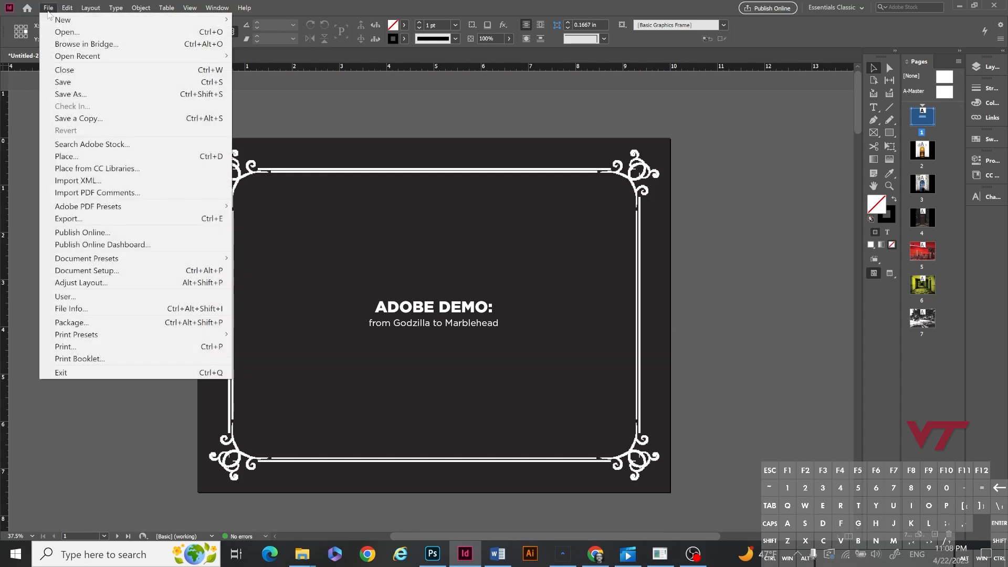
left_click(82, 97)
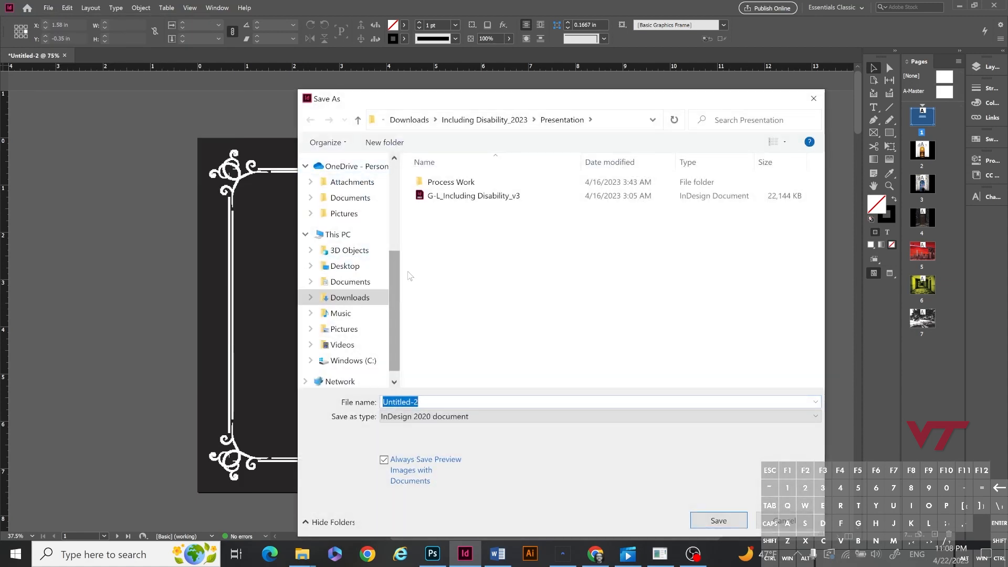
scroll(353, 207, "up", 4)
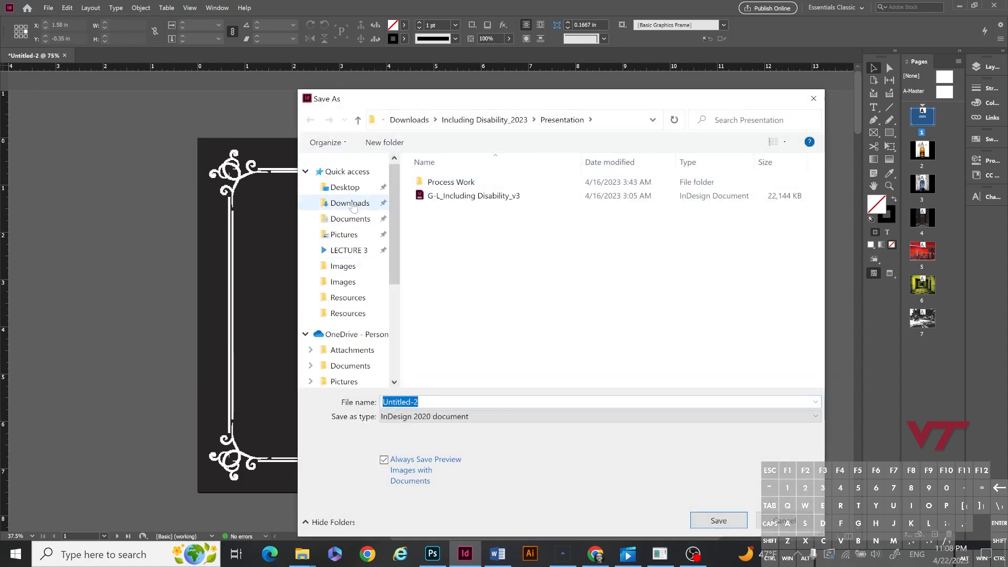
left_click(350, 204)
double_click(477, 178)
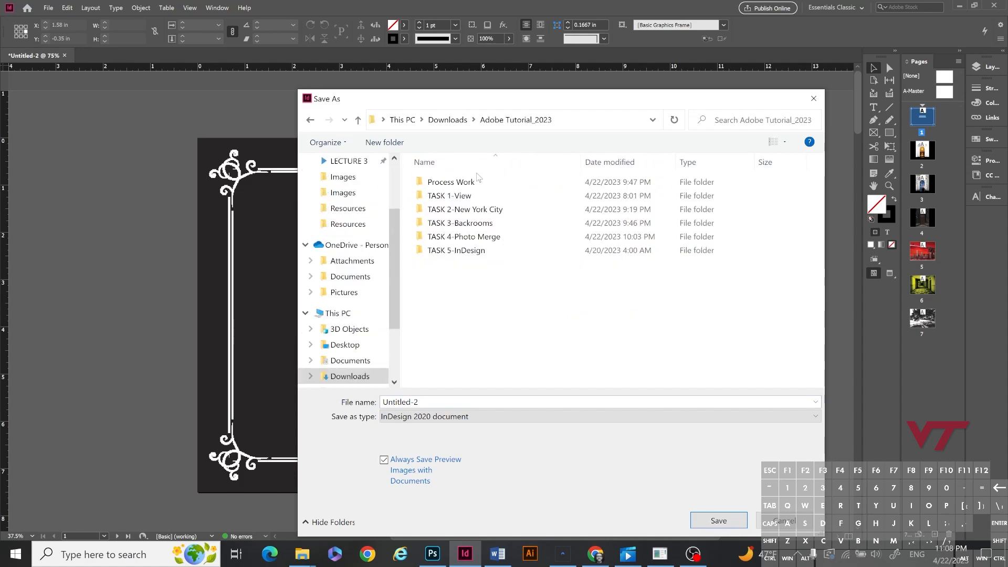
double_click(500, 253)
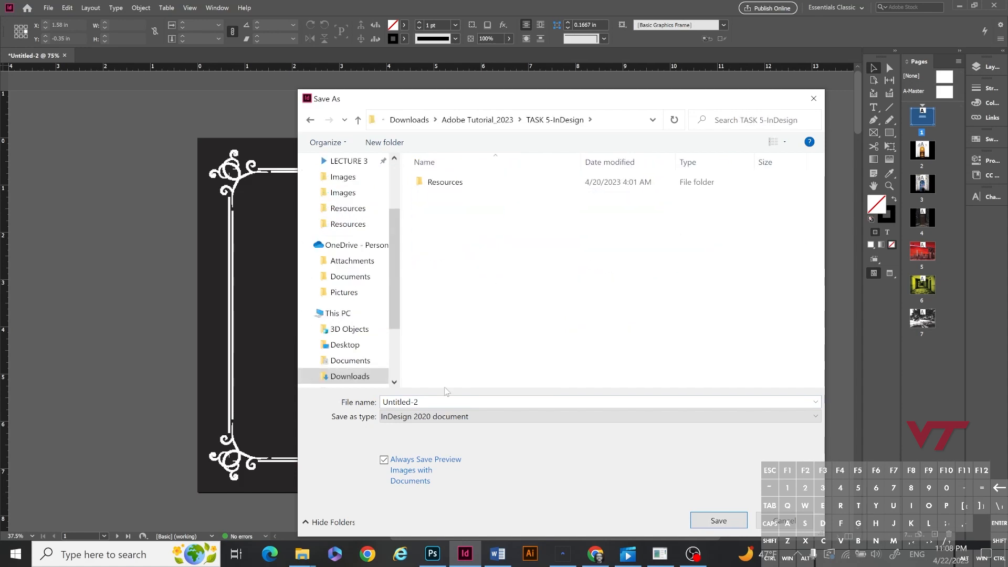
left_click(434, 401)
type("TASK 5-InDesign")
left_click(719, 521)
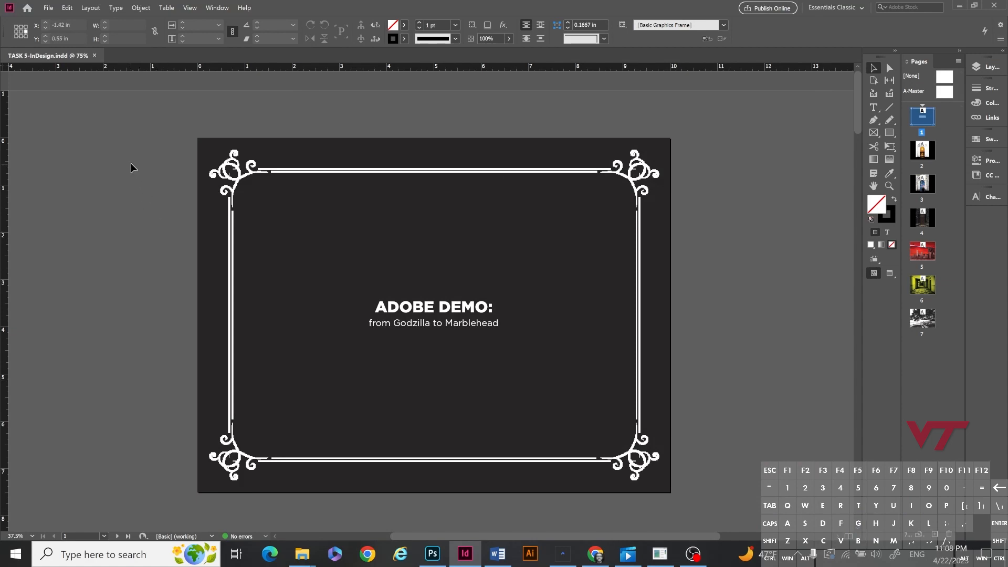
Step: Start exporting the document as TASK 5-InDesign in the TASK 5-InDesign folder, using the Adobe PDF (Print) format
left_click(53, 8)
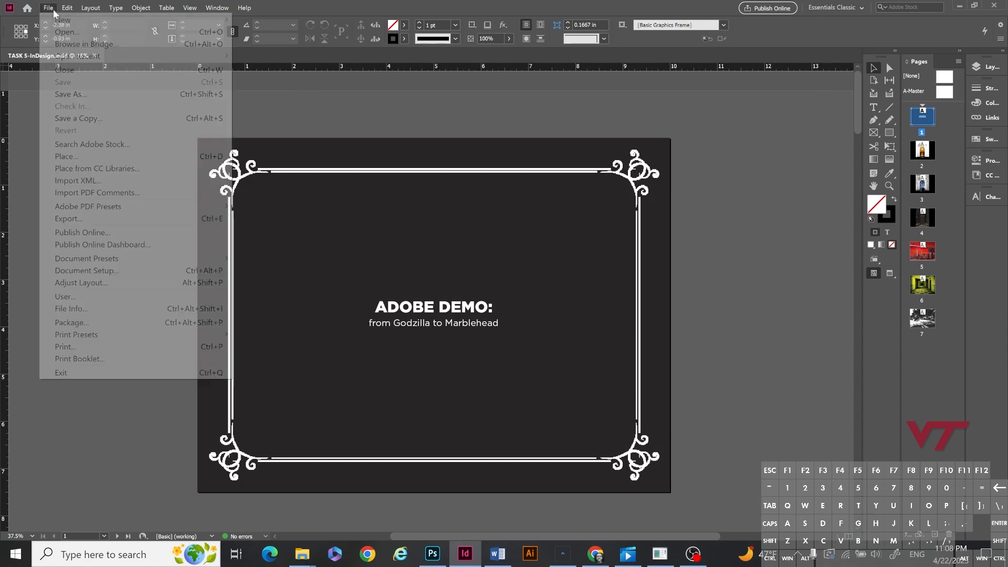
left_click(100, 218)
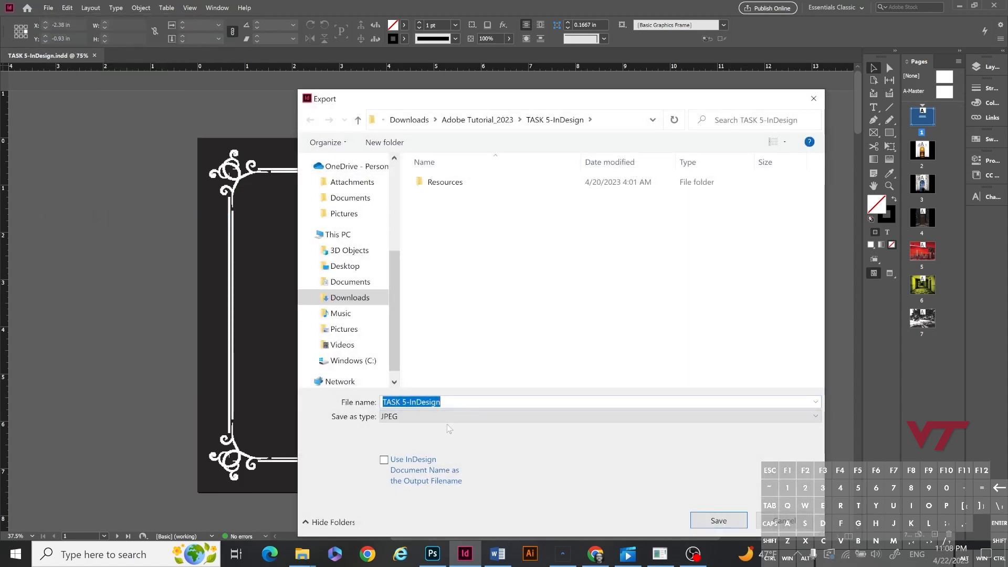
left_click(446, 418)
key("Up")
key("Up")
key("Up")
key("Up")
key("Up")
key("Up")
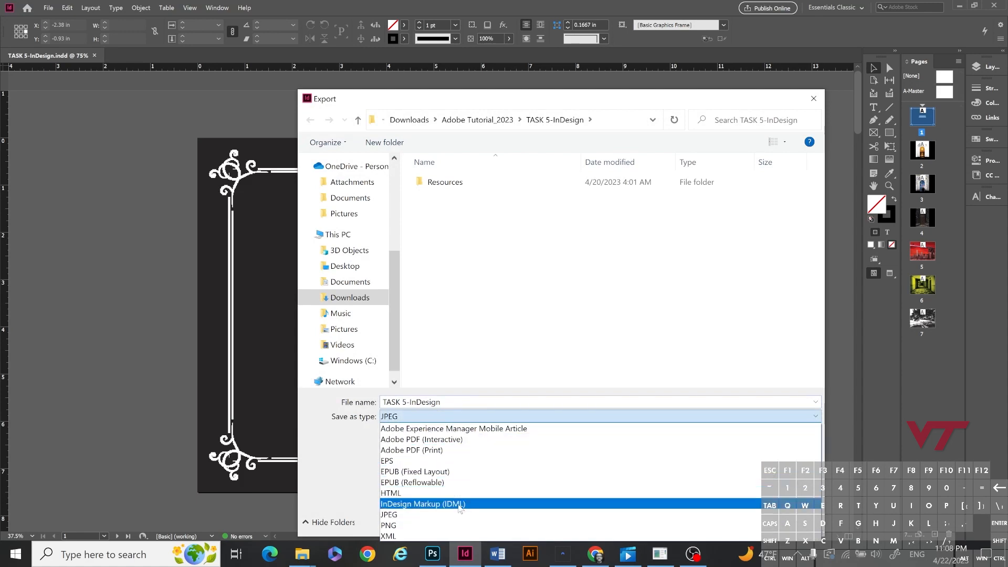
key("Escape")
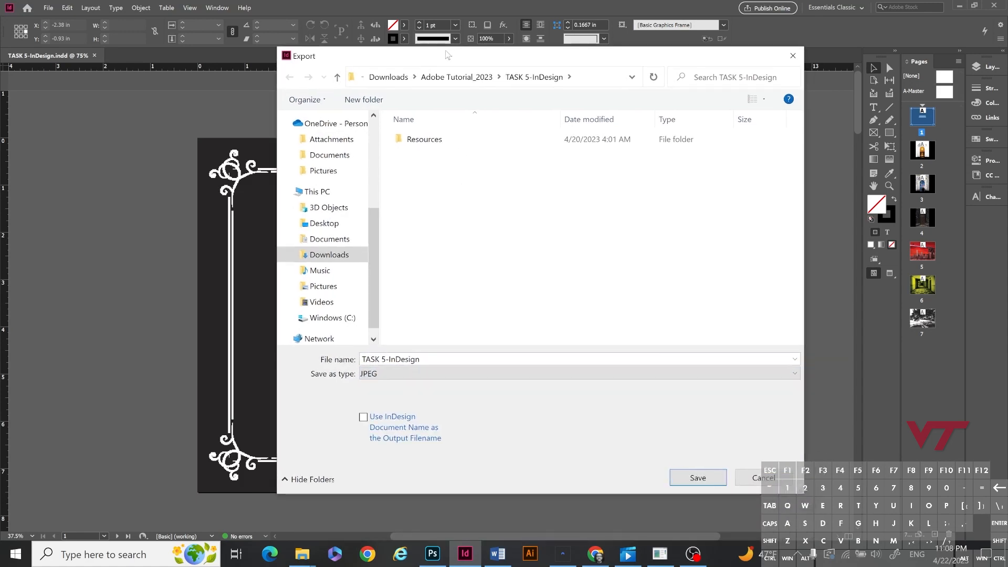
left_click(423, 369)
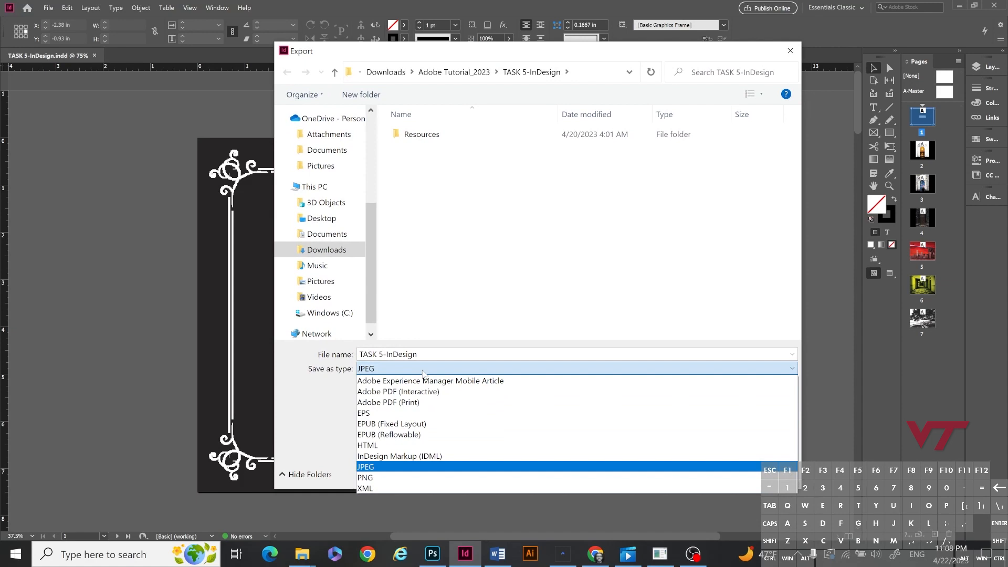
left_click(436, 402)
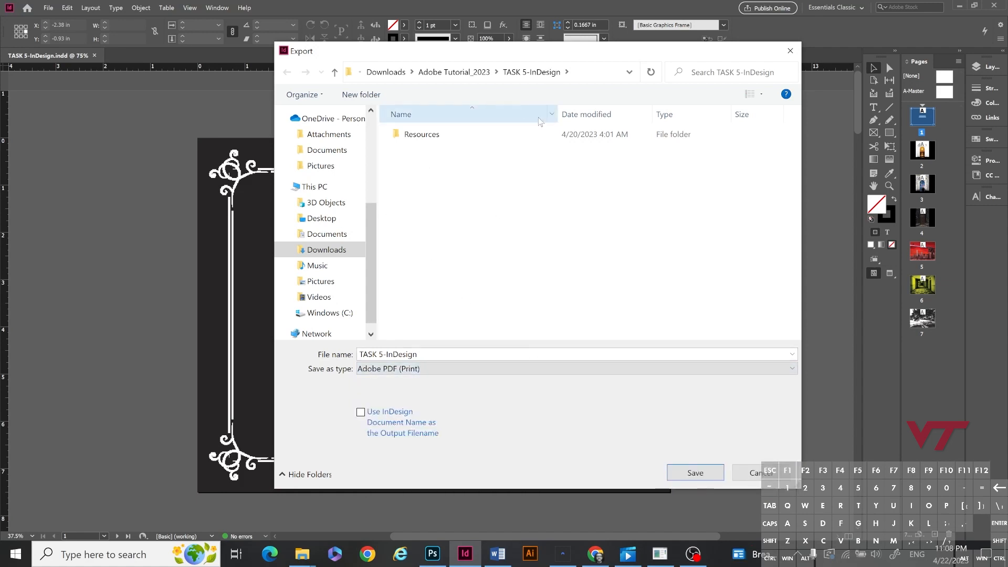
left_click(693, 473)
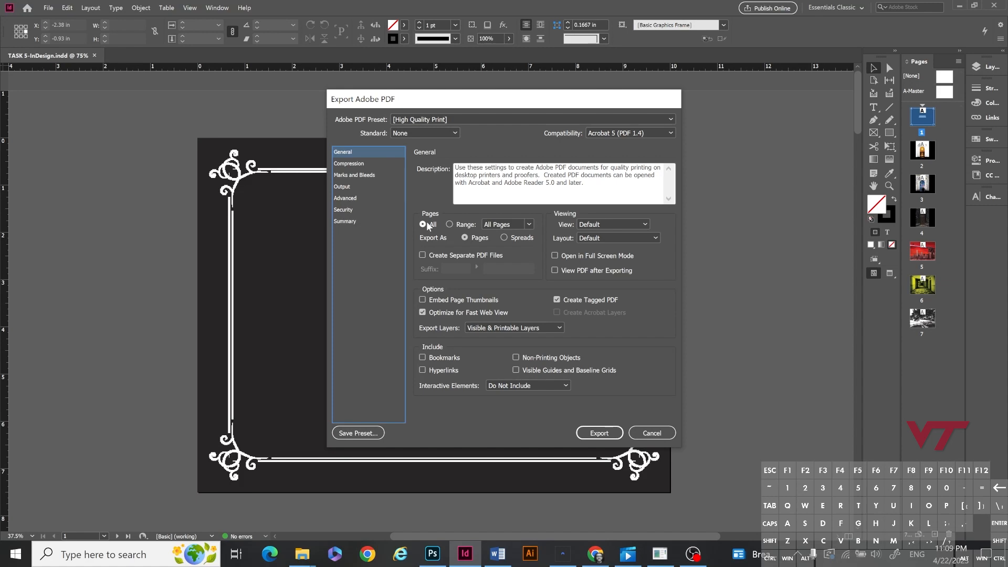
Step: Try limiting the PDF export to page range 1-3, and return it to all pages
left_click(450, 225)
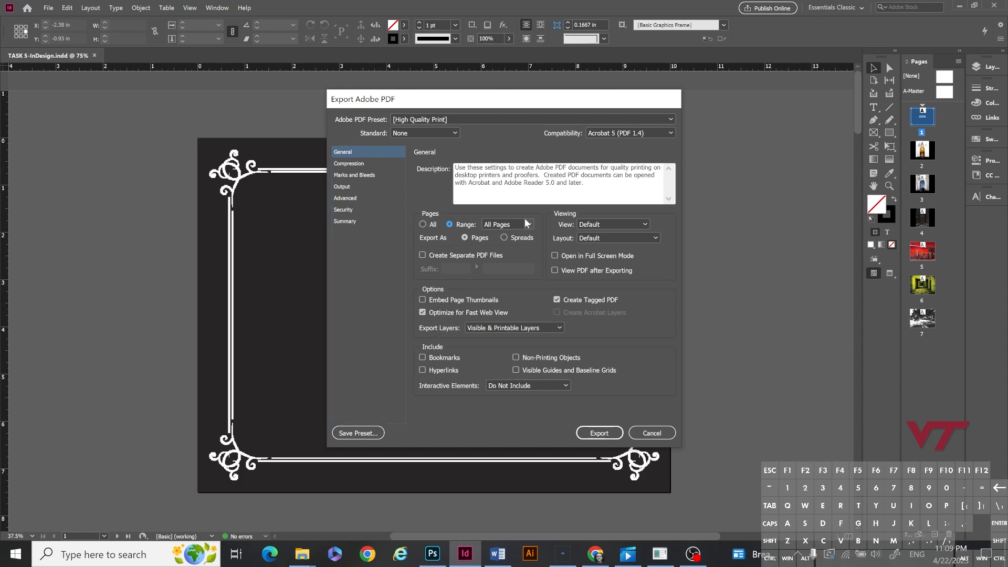
left_click_drag(483, 224, 509, 221)
type("1-3,")
key("BackSpace")
key("BackSpace")
key("BackSpace")
key("BackSpace")
key("BackSpace")
key("BackSpace")
key("BackSpace")
left_click(426, 226)
Step: Review the PDF compatibility choices and the Compression, Marks and Bleeds, Output, Advanced, Security and Summary export settings
left_click(651, 138)
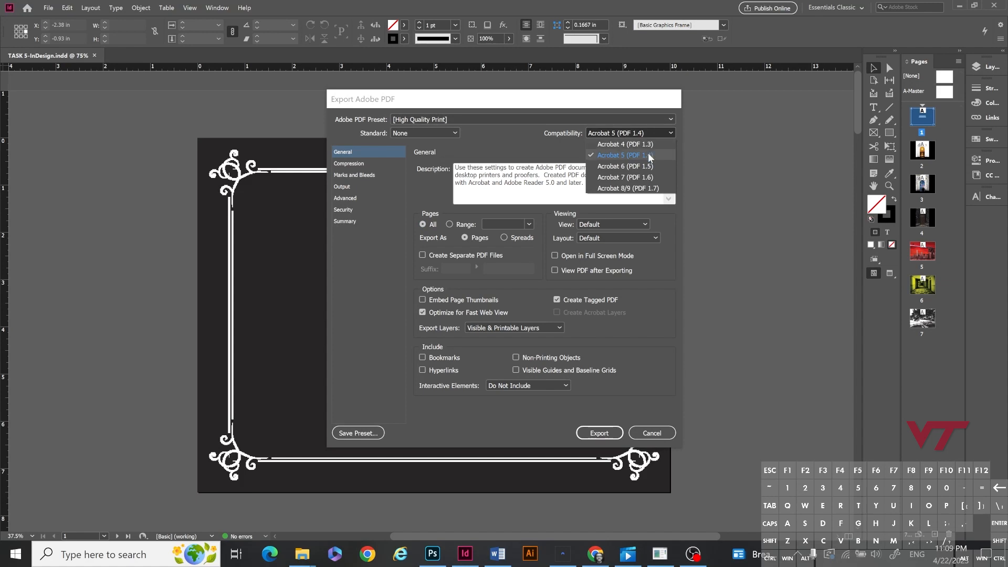
left_click(650, 158)
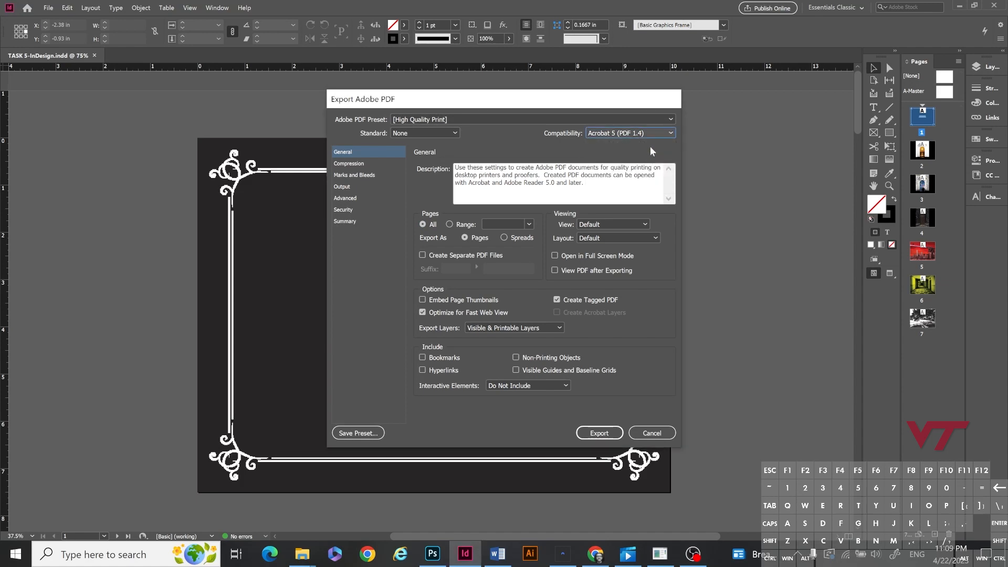
left_click(643, 134)
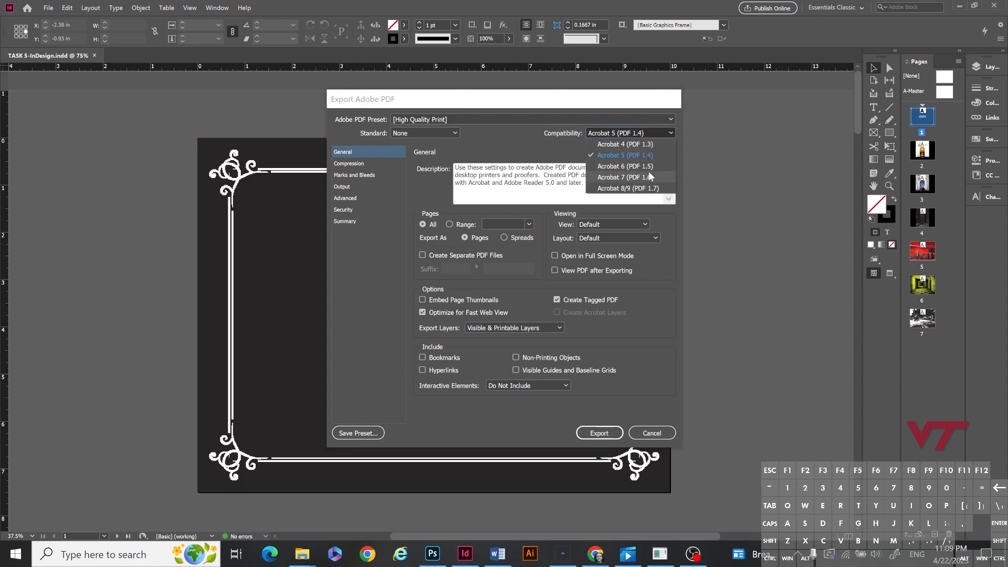
left_click(502, 146)
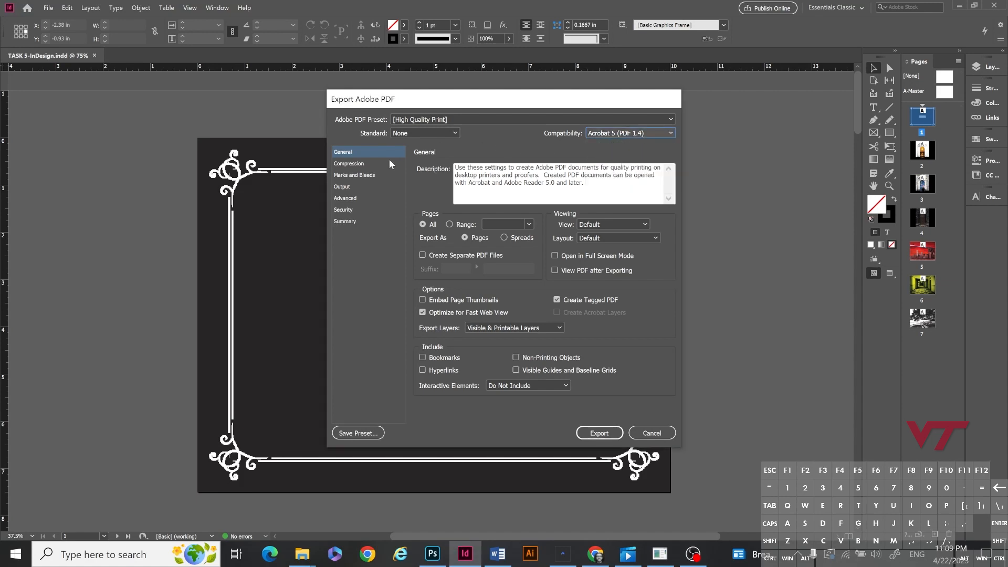
left_click(377, 162)
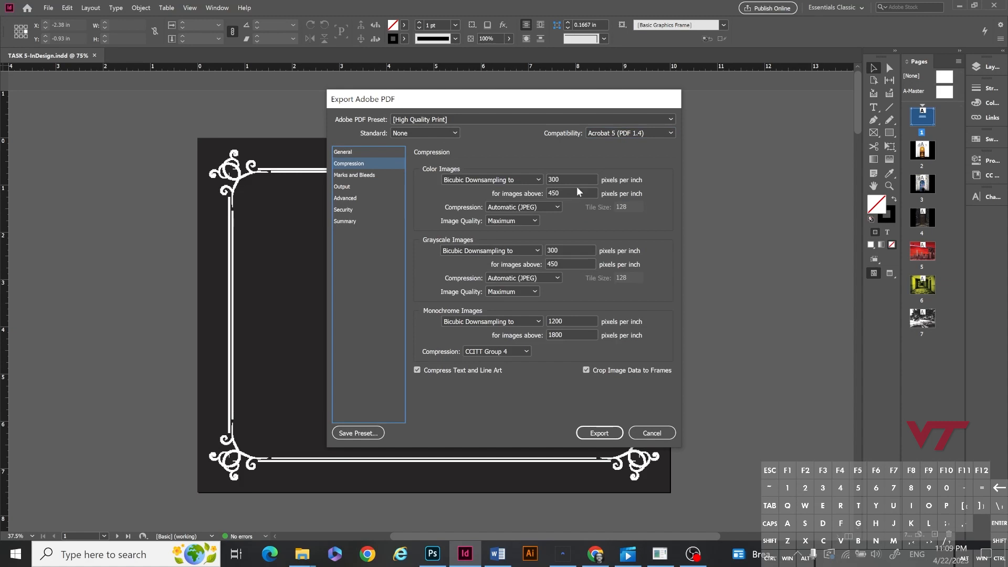
left_click_drag(565, 180, 548, 182)
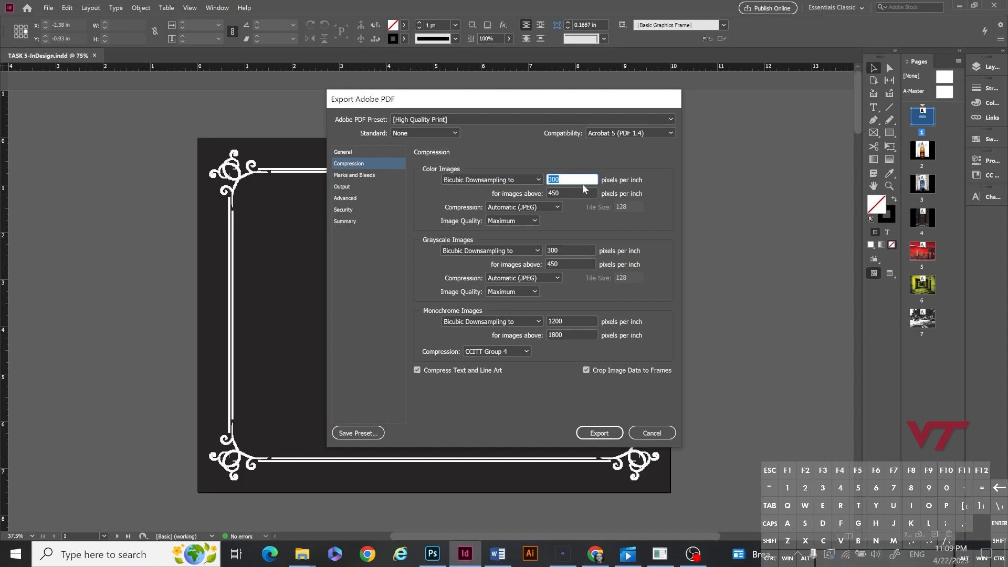
left_click(567, 250)
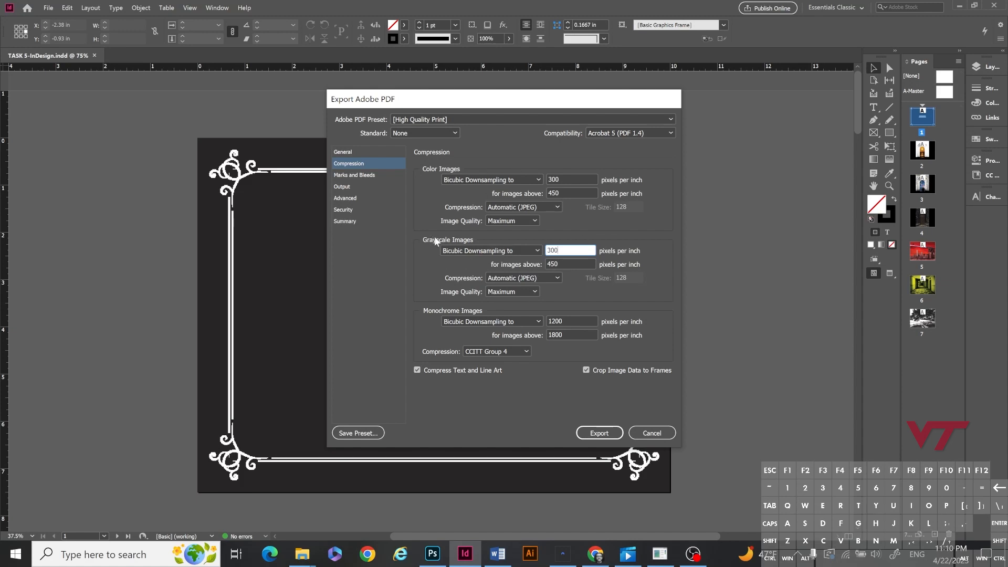
left_click(361, 176)
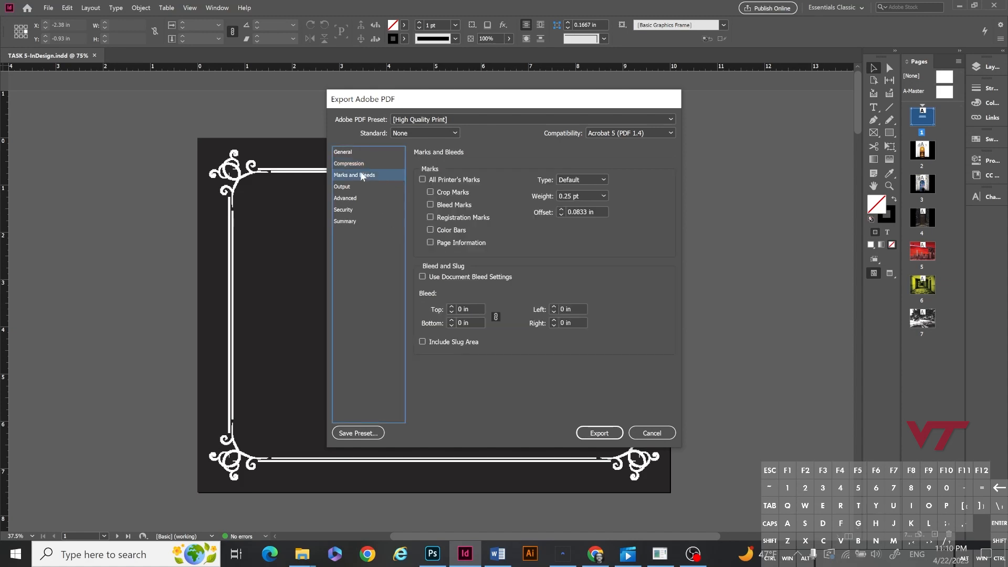
left_click(350, 186)
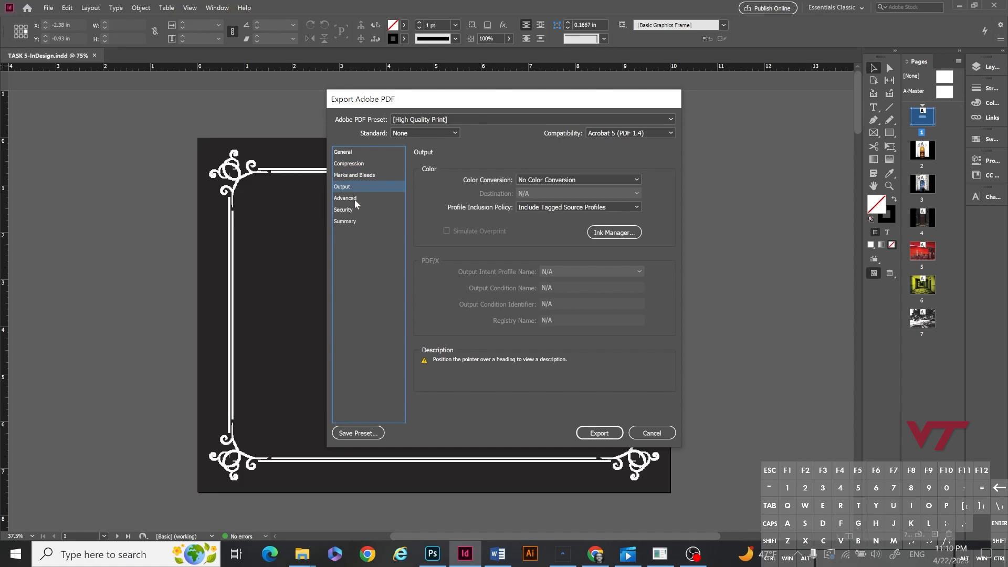
left_click(355, 199)
left_click(354, 209)
left_click(351, 220)
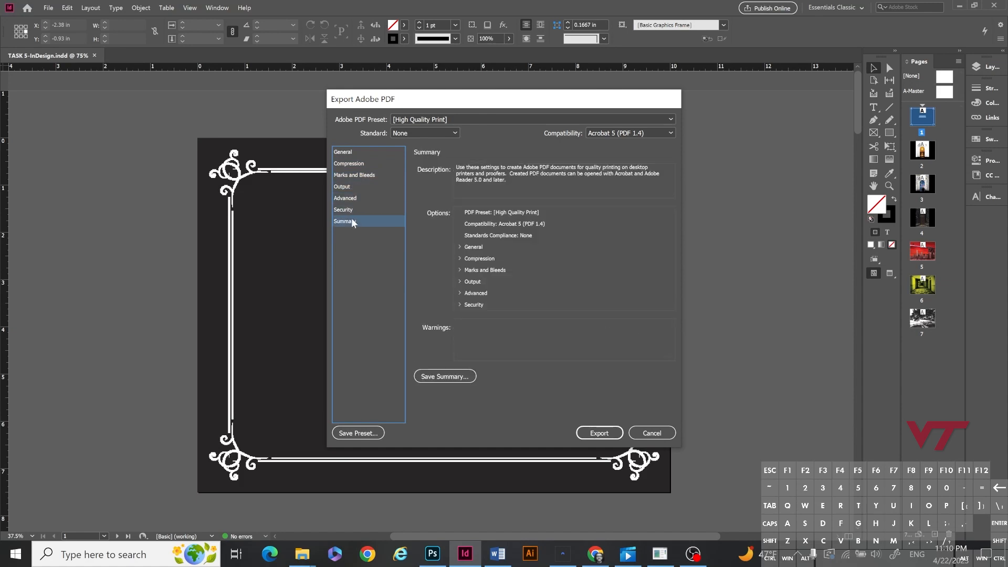
left_click(363, 153)
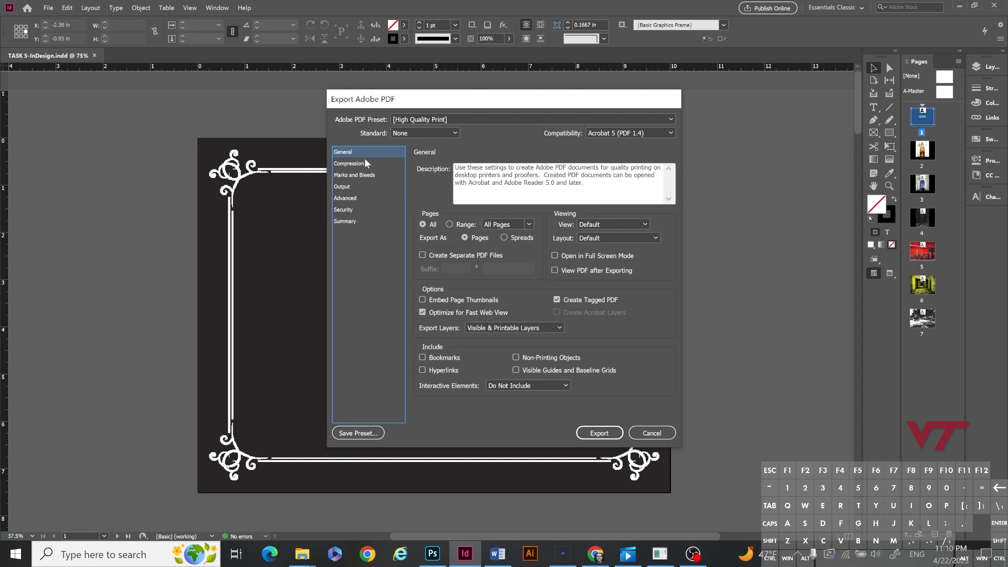
Step: Try compressing color images to 150 pixels per inch at Medium quality, and restore 300 pixels per inch at Maximum quality
left_click(364, 161)
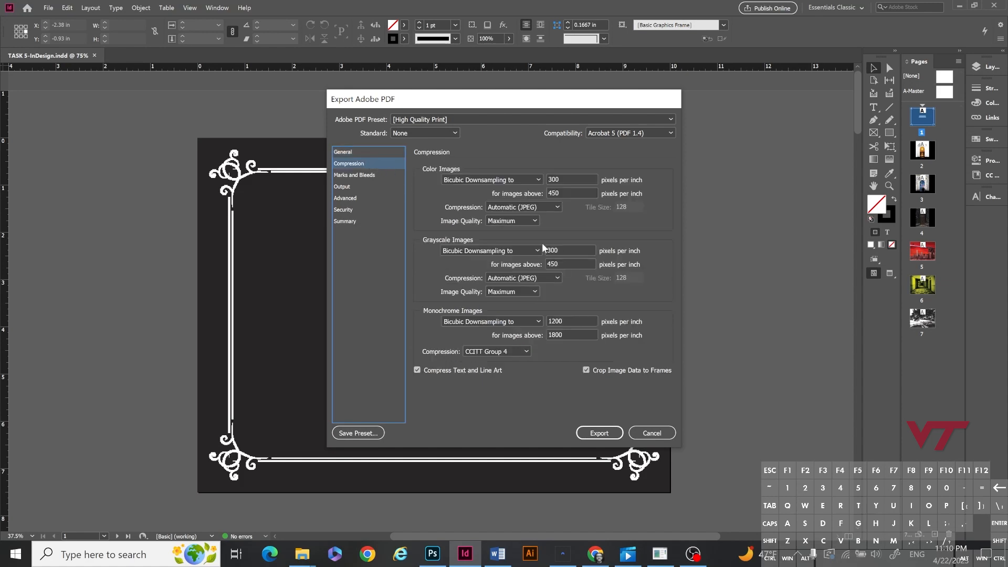
double_click(564, 184)
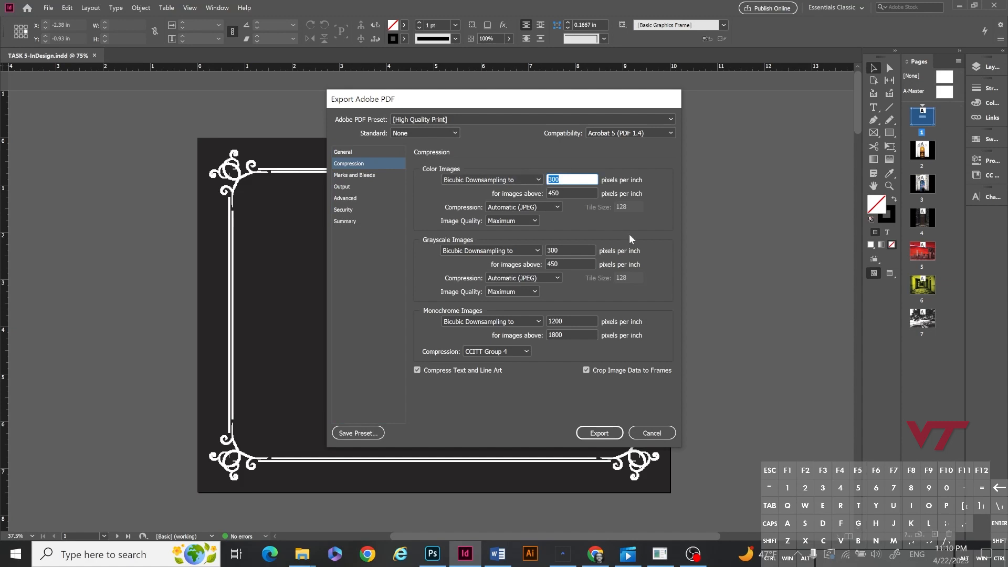
type("150")
left_click(535, 219)
left_click(517, 254)
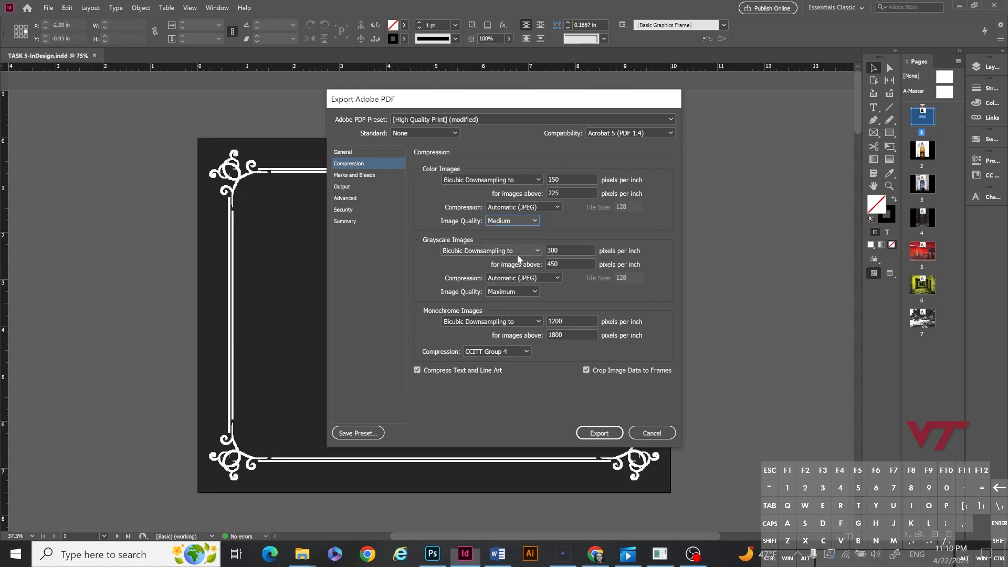
left_click(530, 219)
left_click(510, 276)
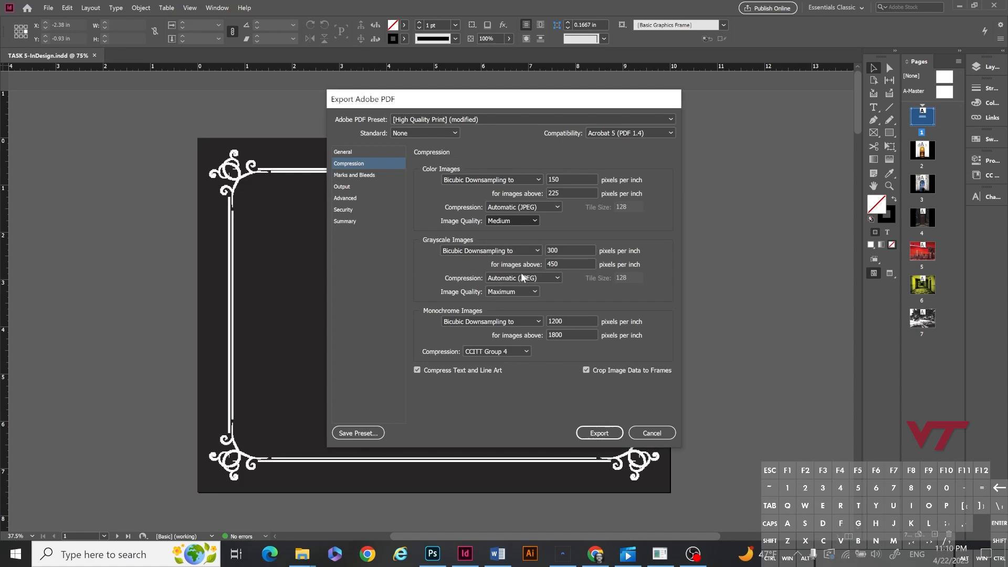
double_click(571, 179)
type("300")
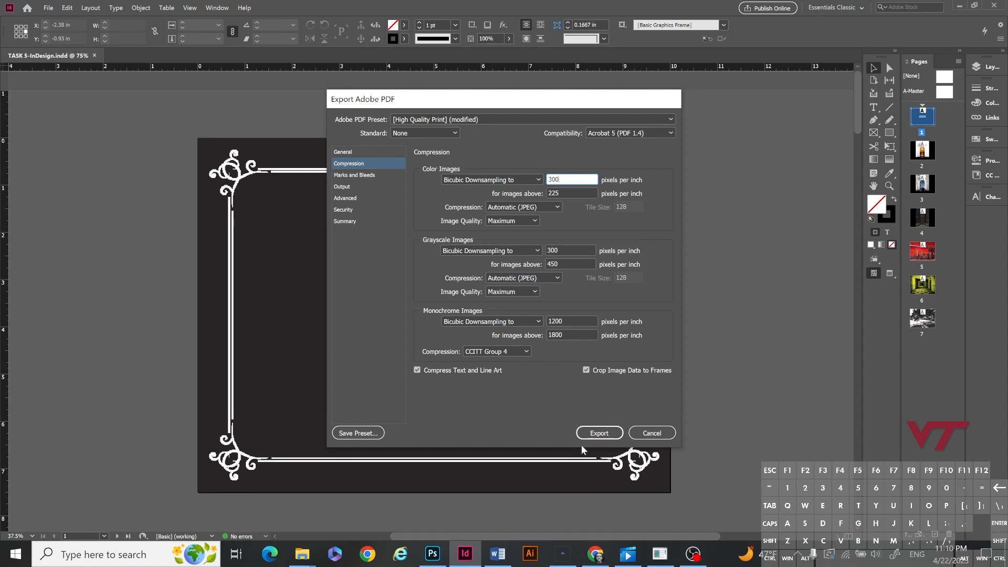
Step: Enable embedded page thumbnails in the general PDF settings and export all pages
left_click(355, 152)
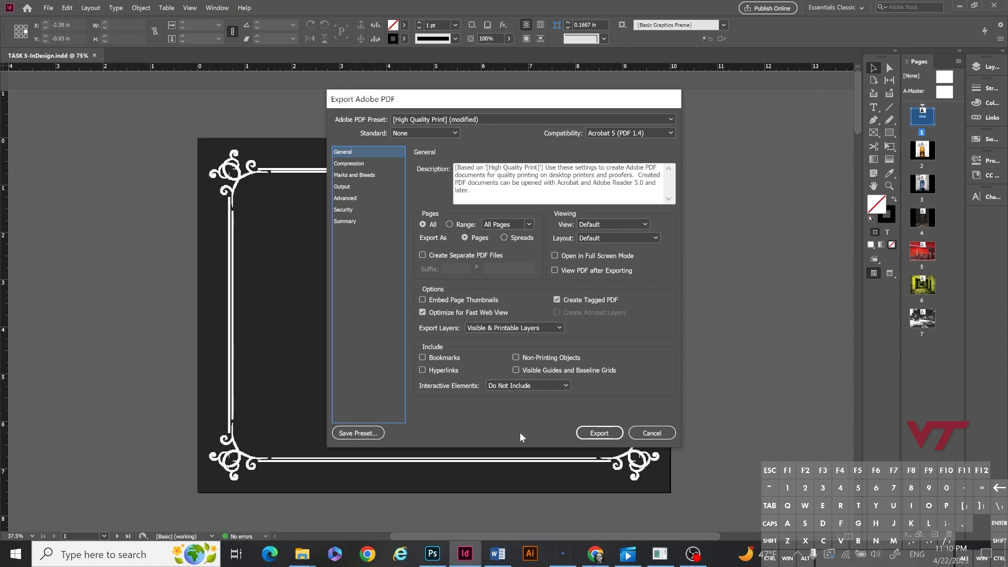
left_click(447, 304)
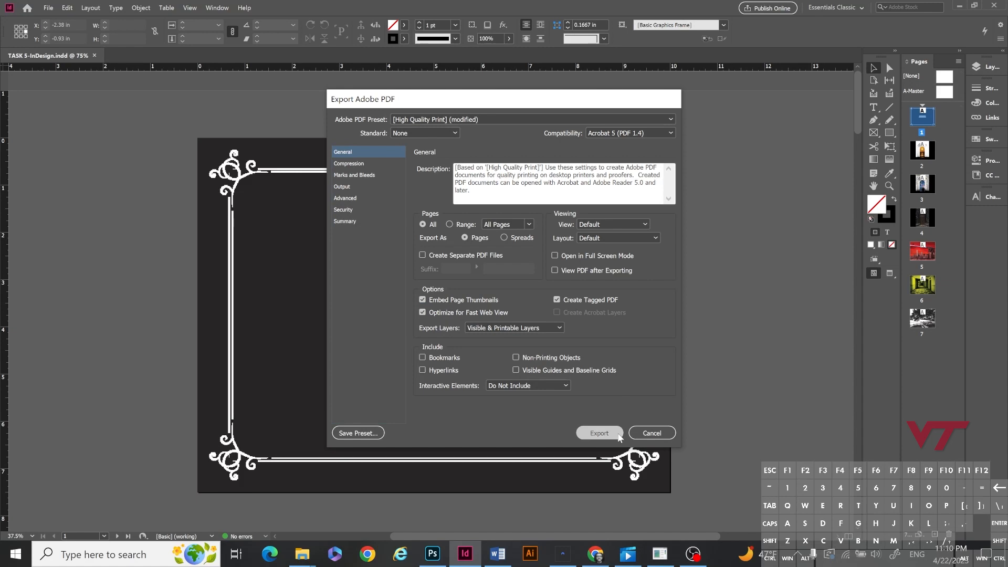
left_click(599, 433)
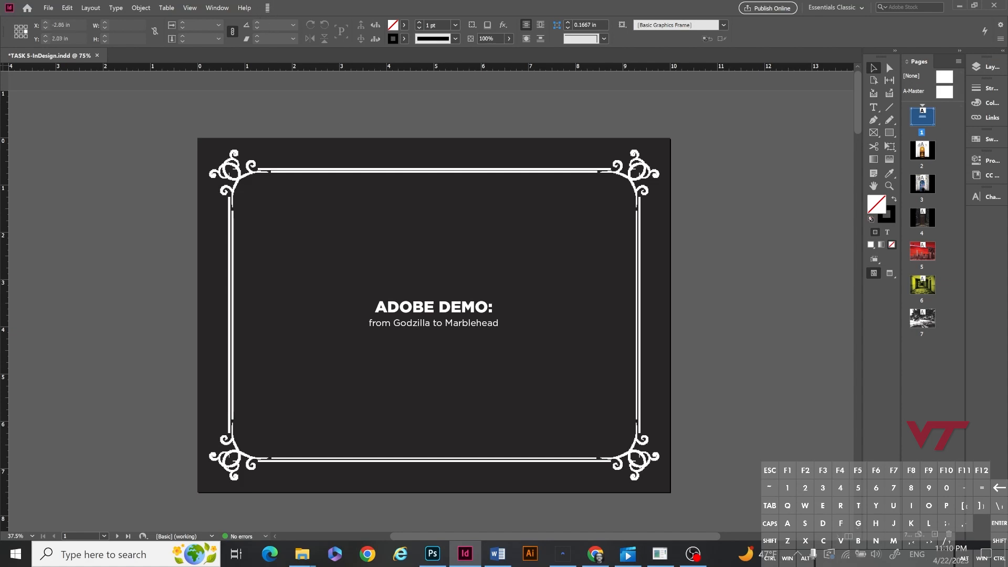
Step: Switch to File Explorer and open the exported TASK 5-InDesign PDF from the TASK 5-InDesign folder
key("alt+Tab")
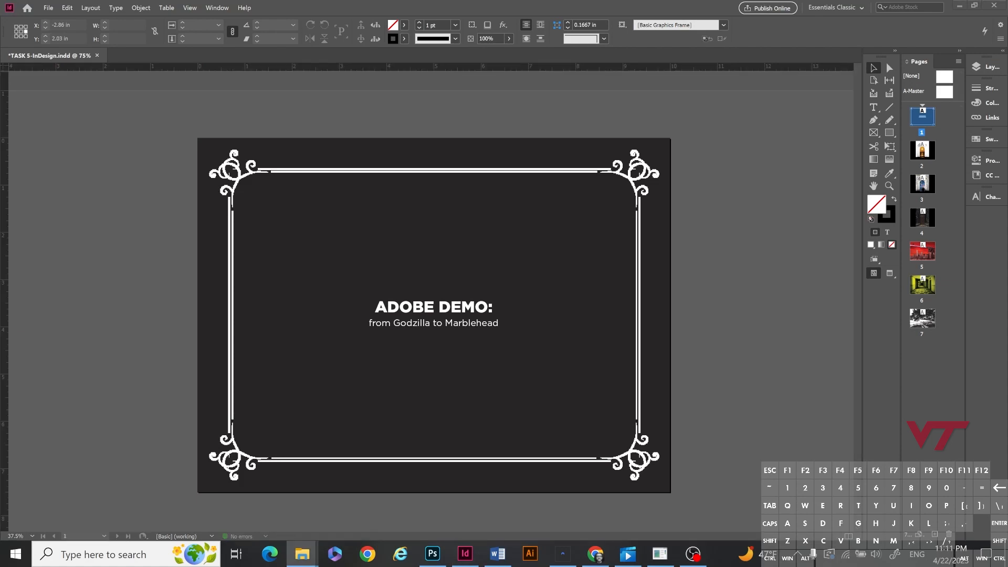
left_click_drag(1, 179, 681, 32)
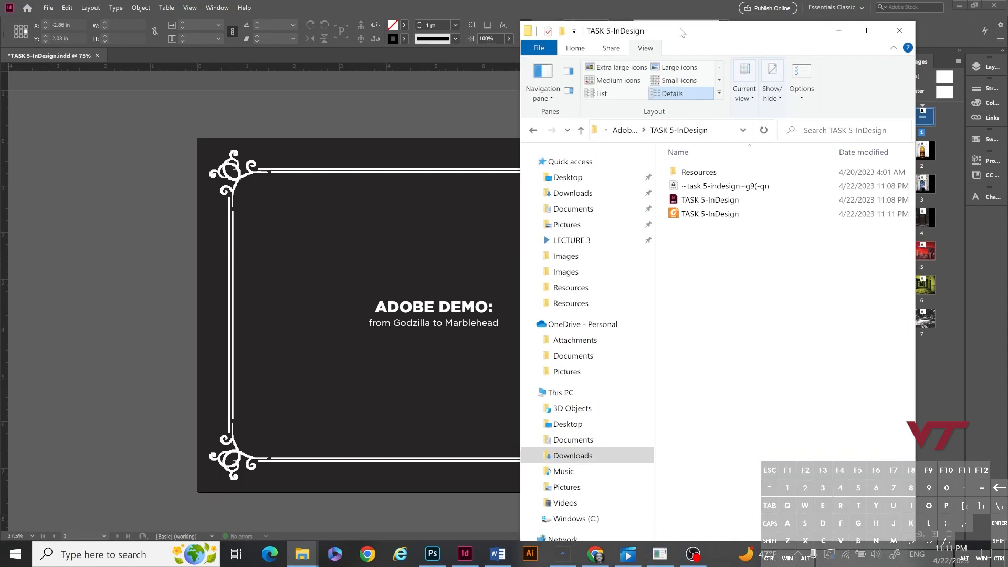
left_click(728, 219)
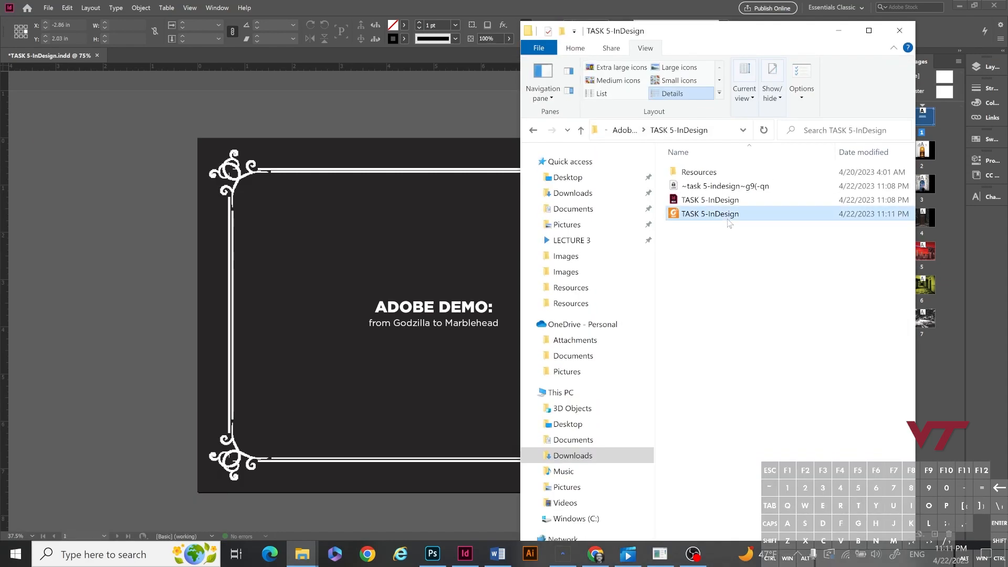
double_click(655, 21)
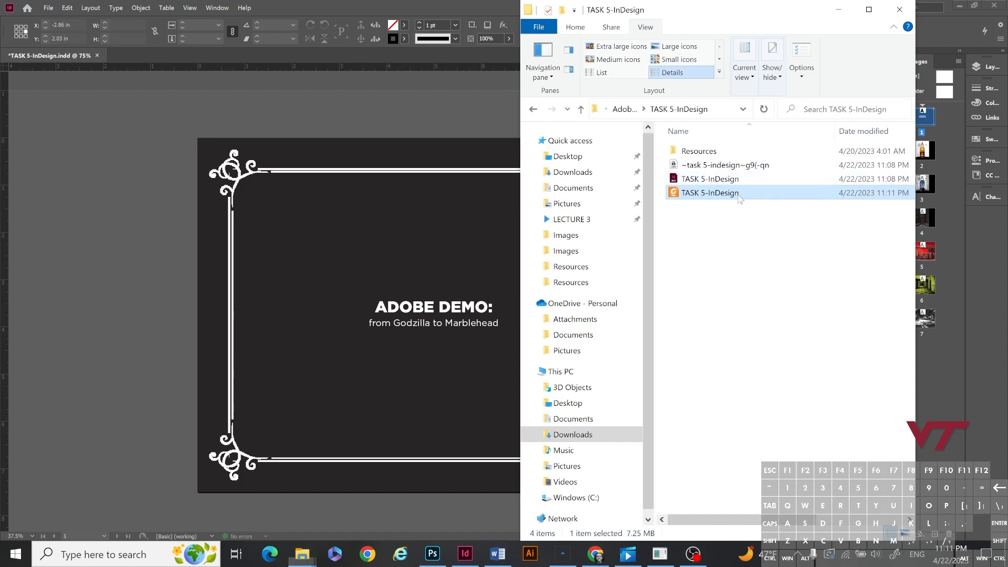
double_click(738, 193)
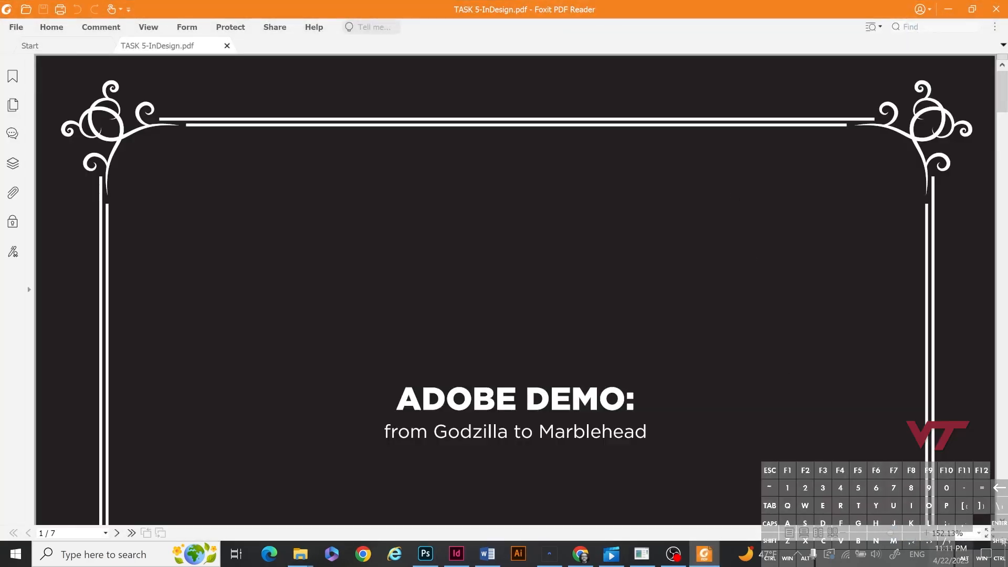
Step: View all seven pages of the exported PDF in full screen, exit full screen and close the PDF reader
left_click(986, 533)
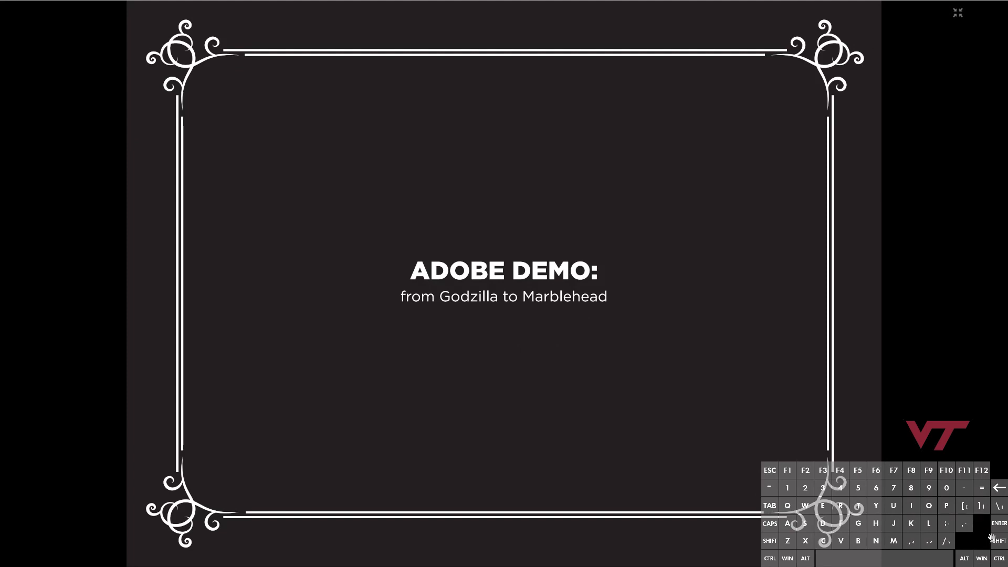
key("Right")
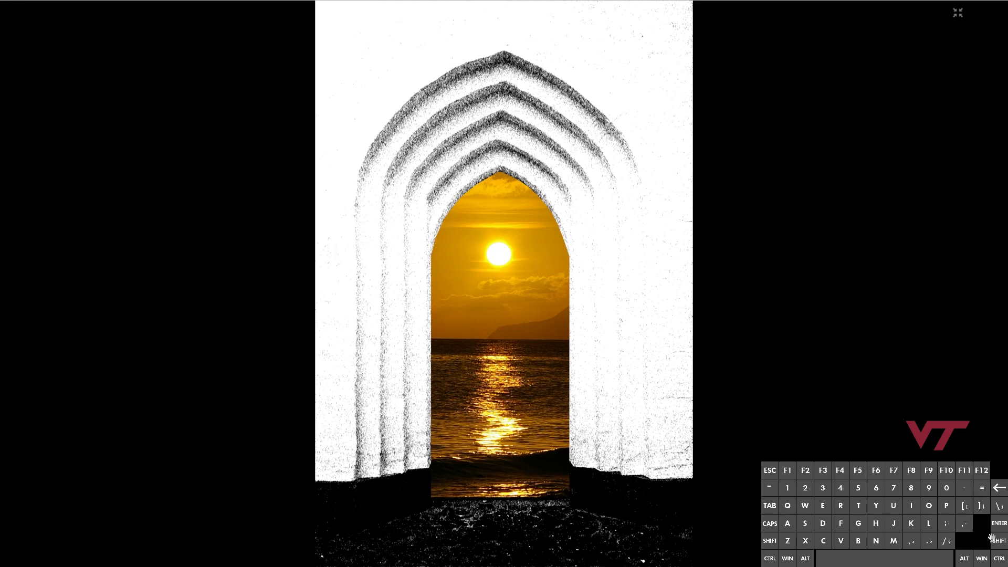
key("Right")
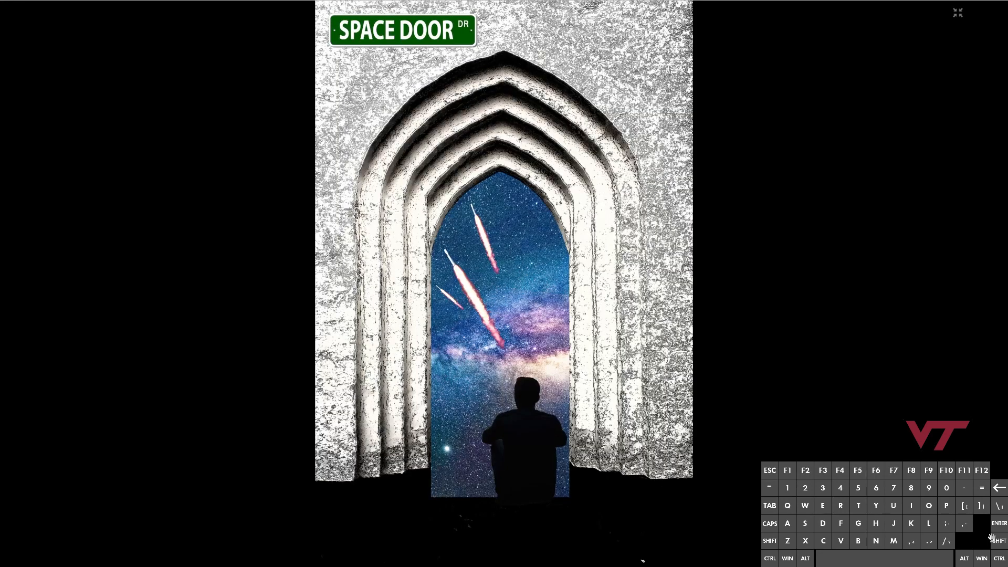
key("Right")
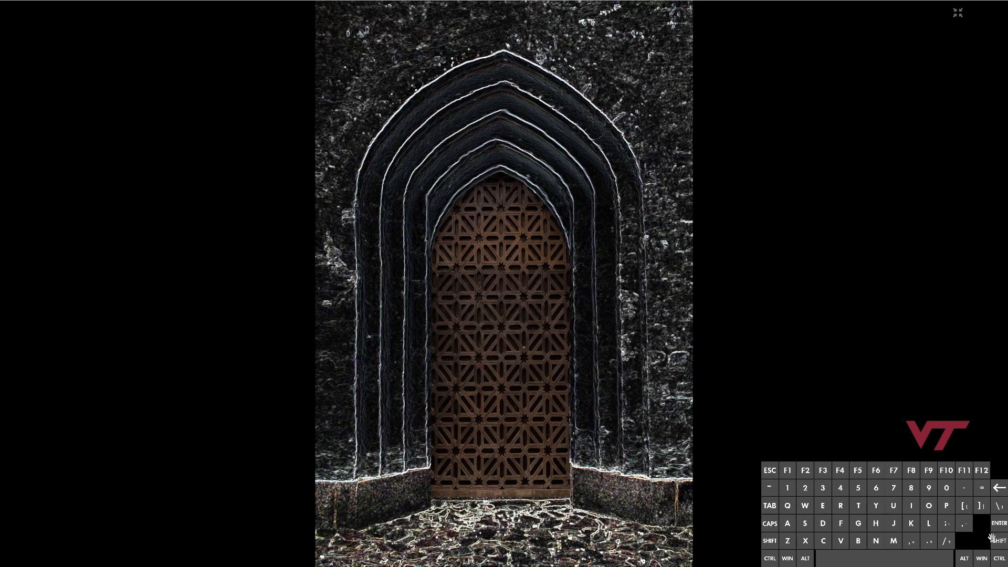
key("Right")
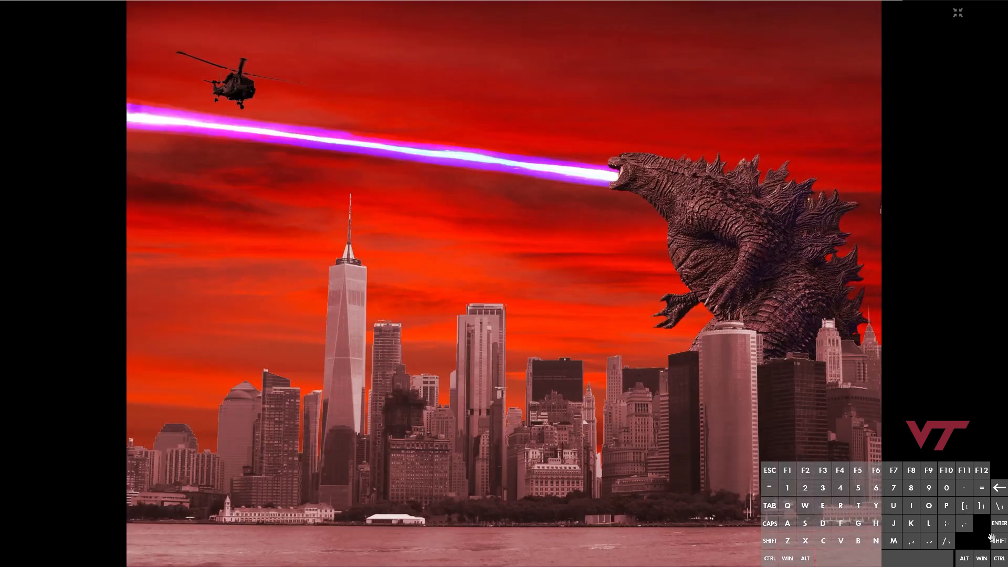
key("Right")
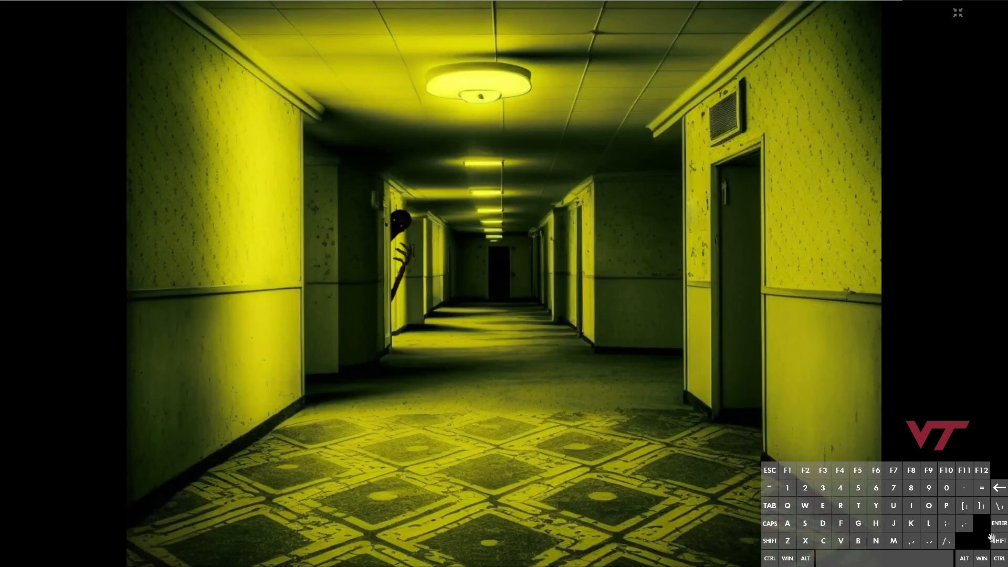
key("Right")
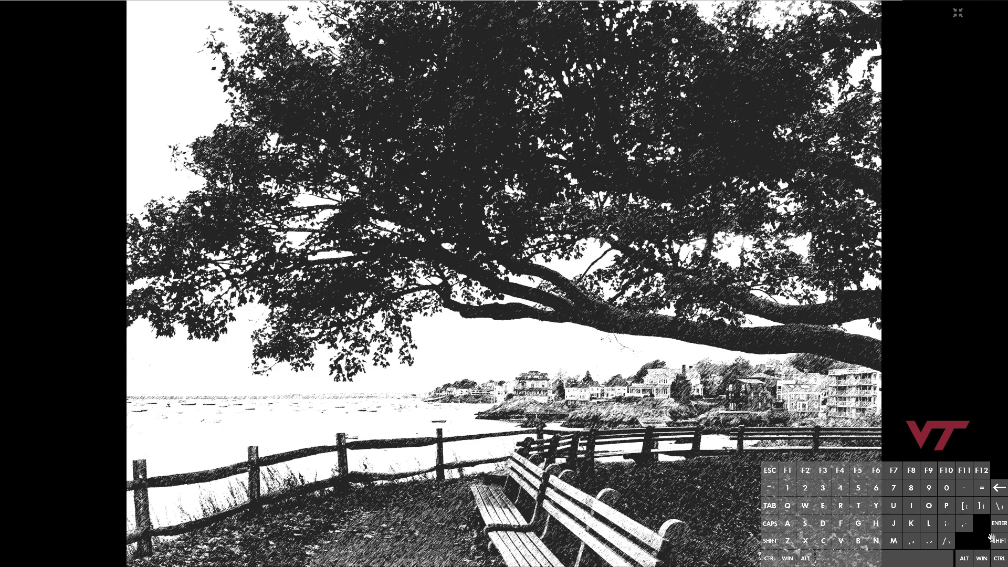
key("Escape")
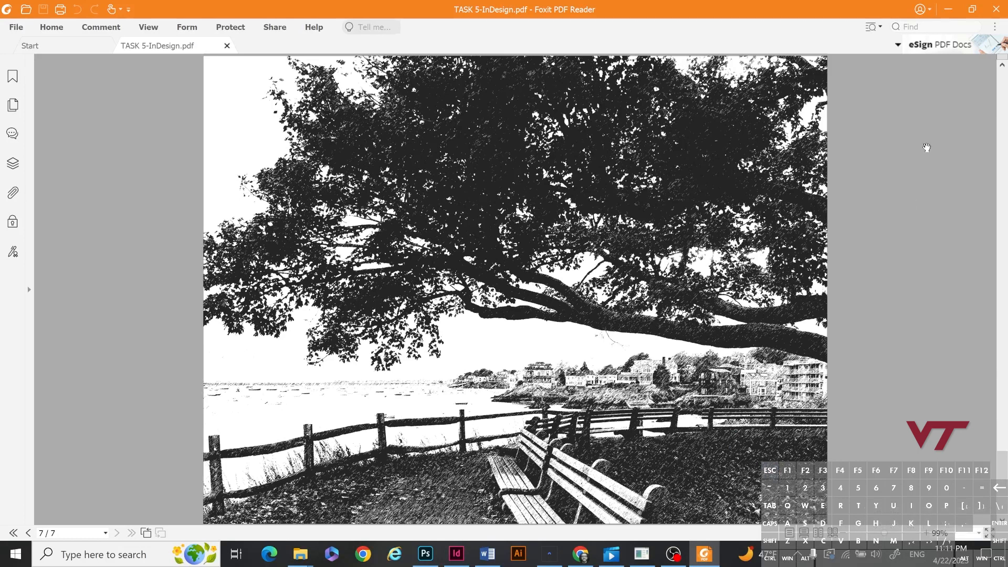
left_click(995, 9)
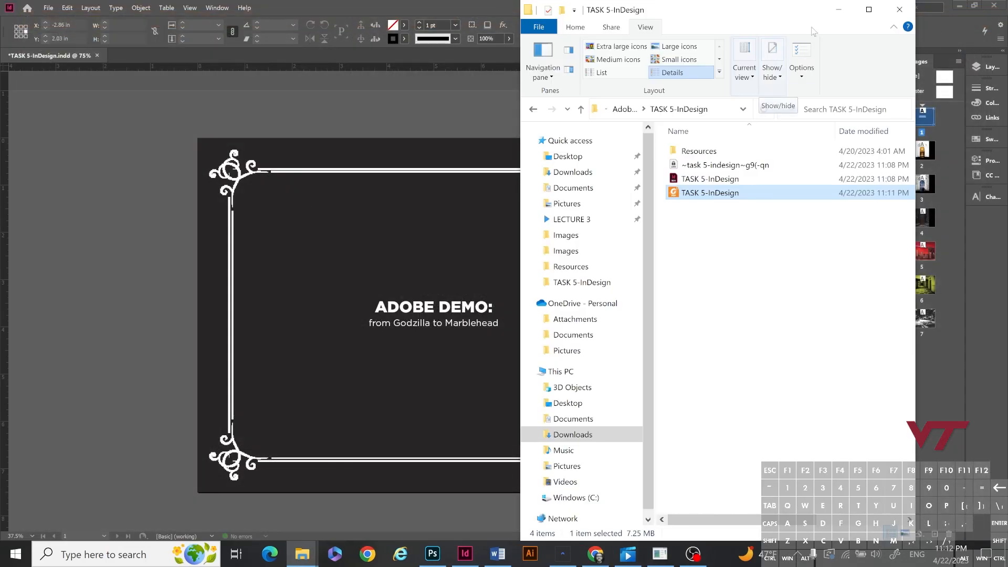
Step: Switch from File Explorer back to InDesign and save the TASK 5-InDesign document
left_click(838, 10)
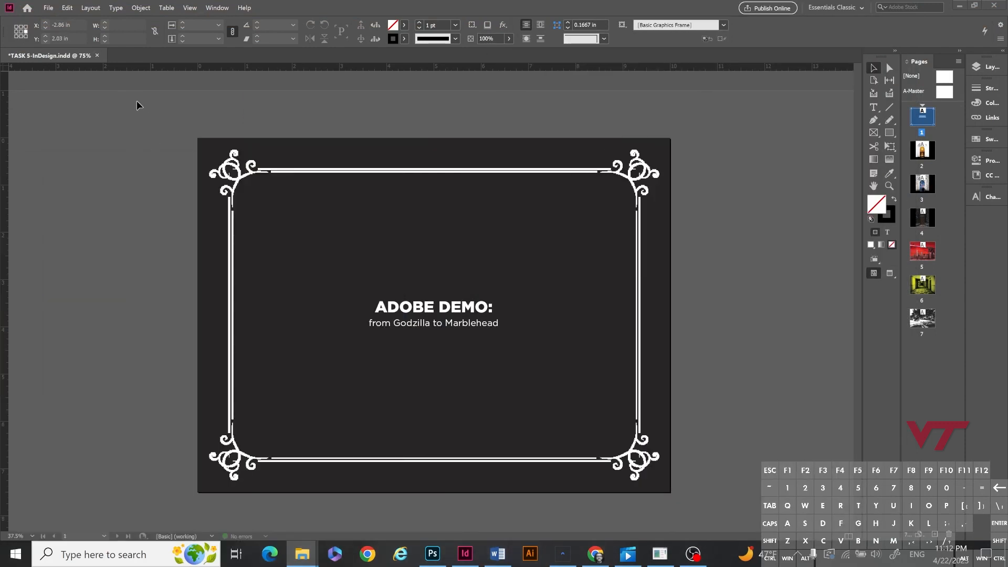
left_click(47, 9)
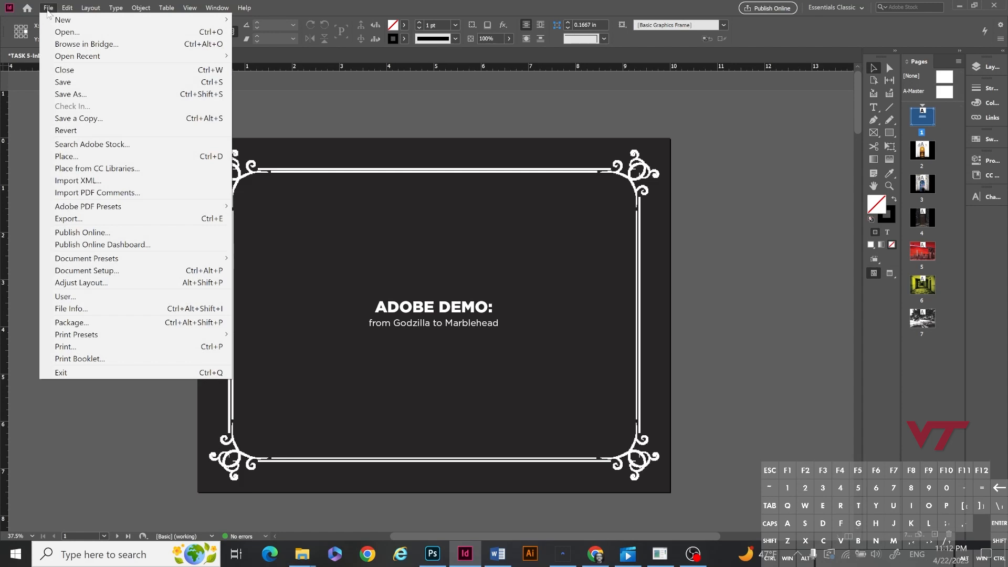
left_click(72, 81)
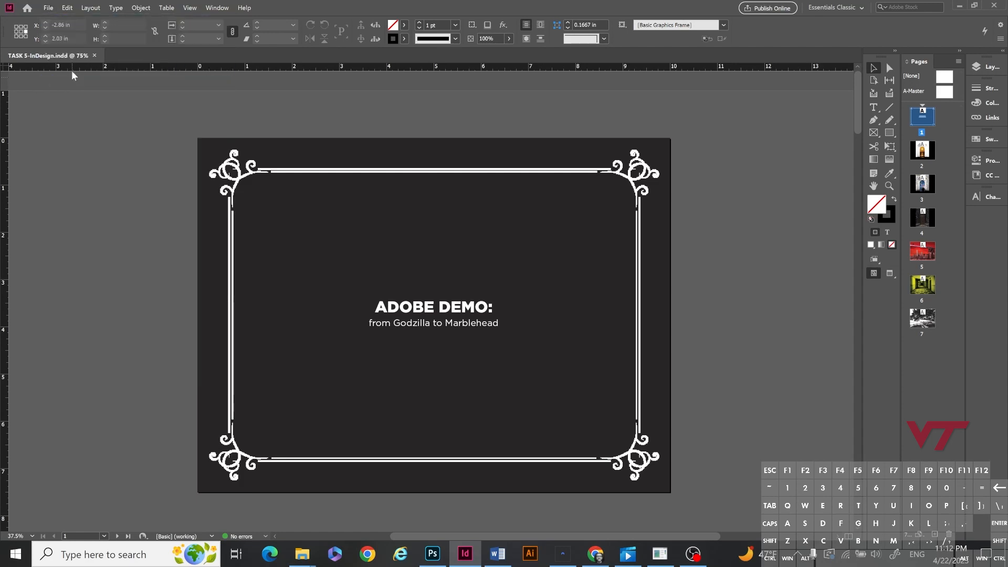
Step: Package the document with its fonts, linked graphics, IDML and High Quality Print PDF into a folder named TASK 5-InDesign Folder
left_click(49, 9)
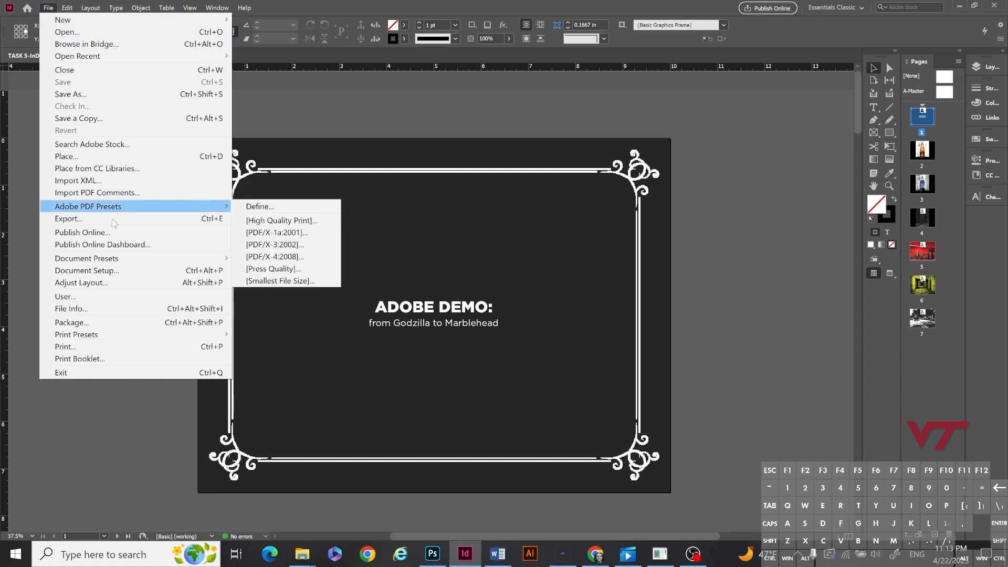
left_click(89, 323)
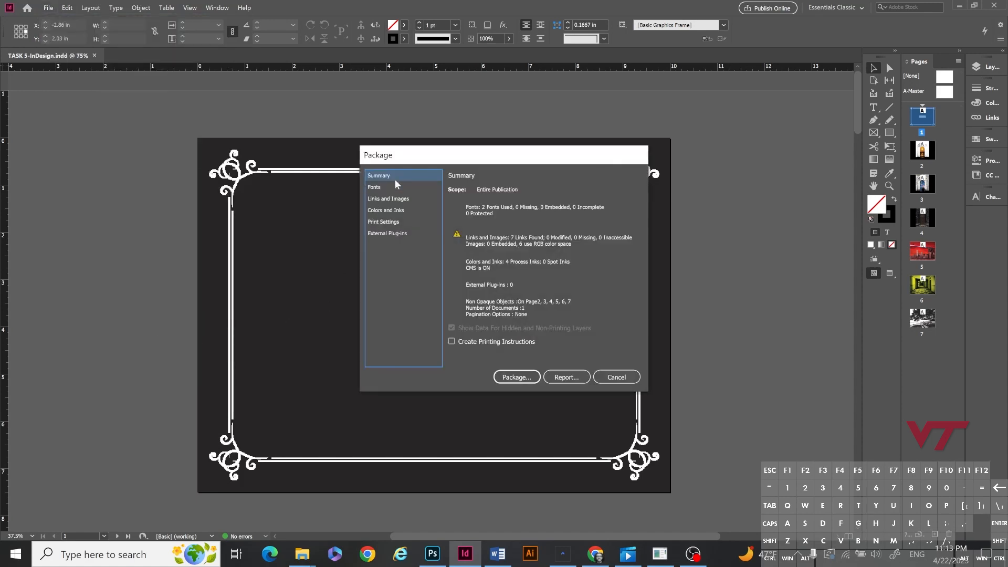
left_click(516, 377)
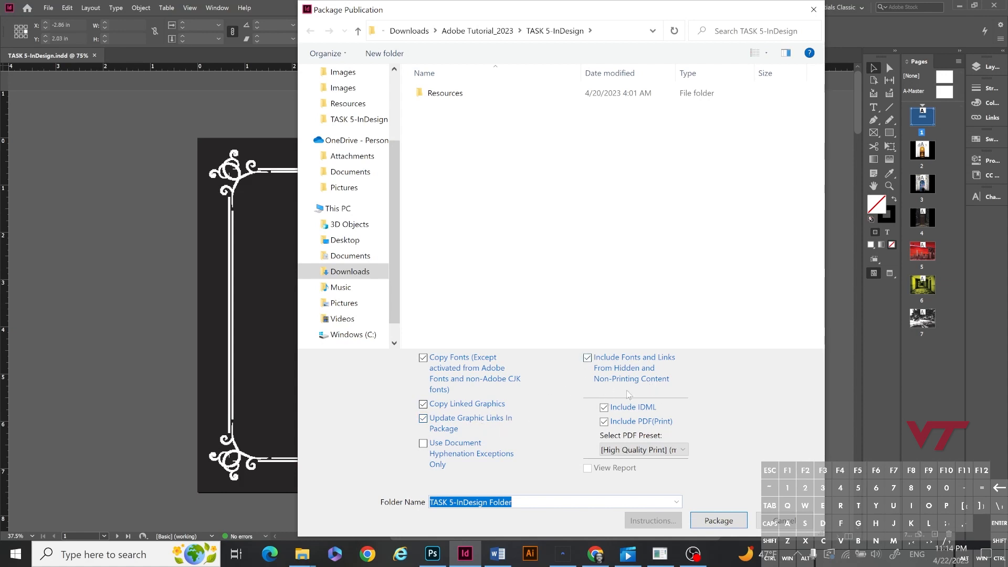
left_click(727, 520)
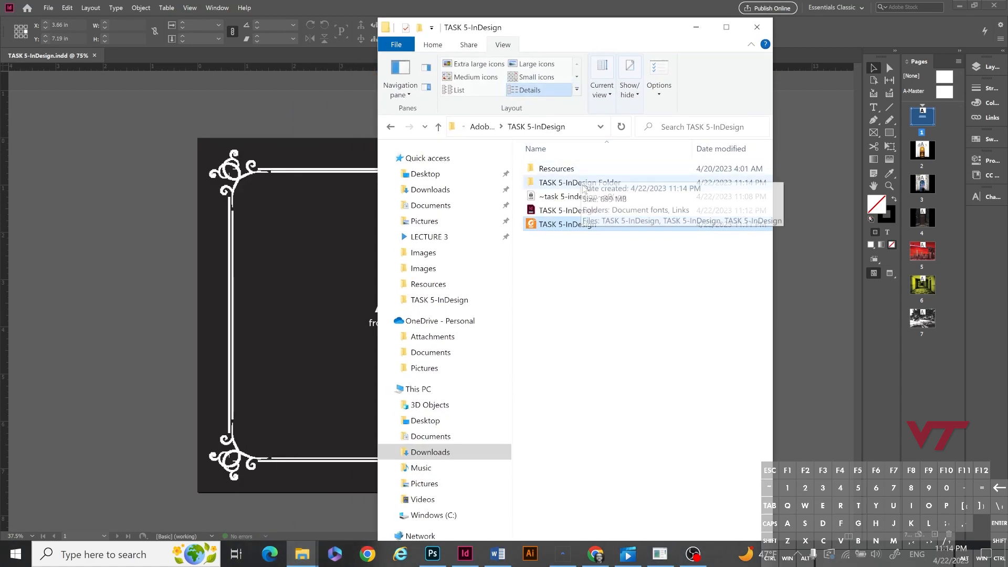
Step: In File Explorer, examine the packaged TASK 5-InDesign Folder, including its Document fonts and Links subfolders, and return to InDesign
left_click(584, 184)
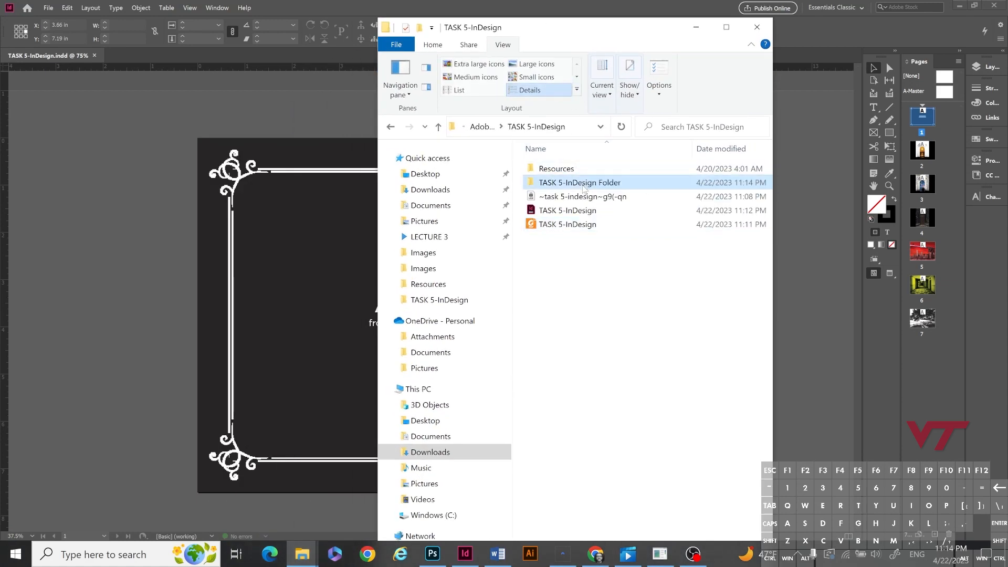
double_click(586, 183)
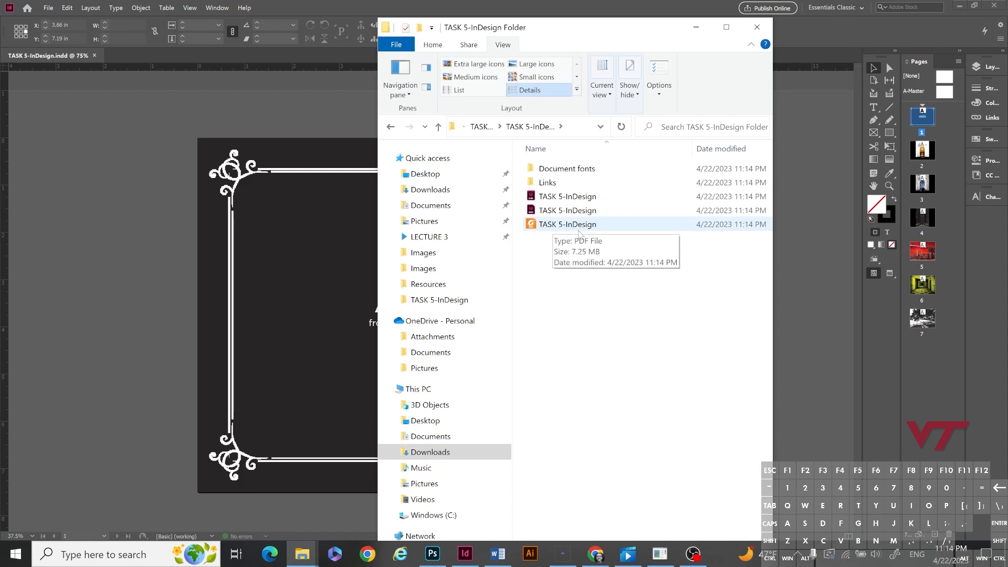
double_click(562, 168)
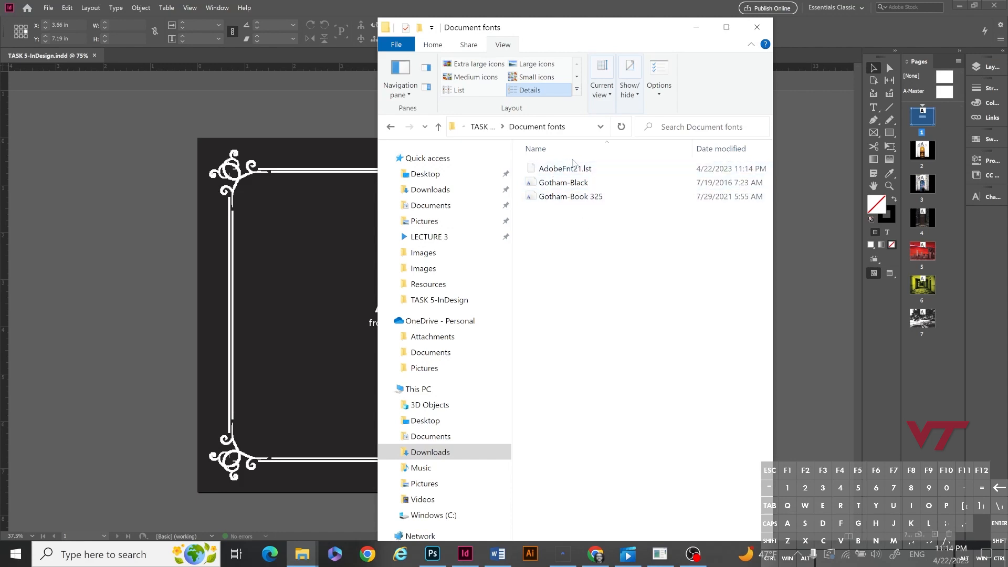
left_click(486, 128)
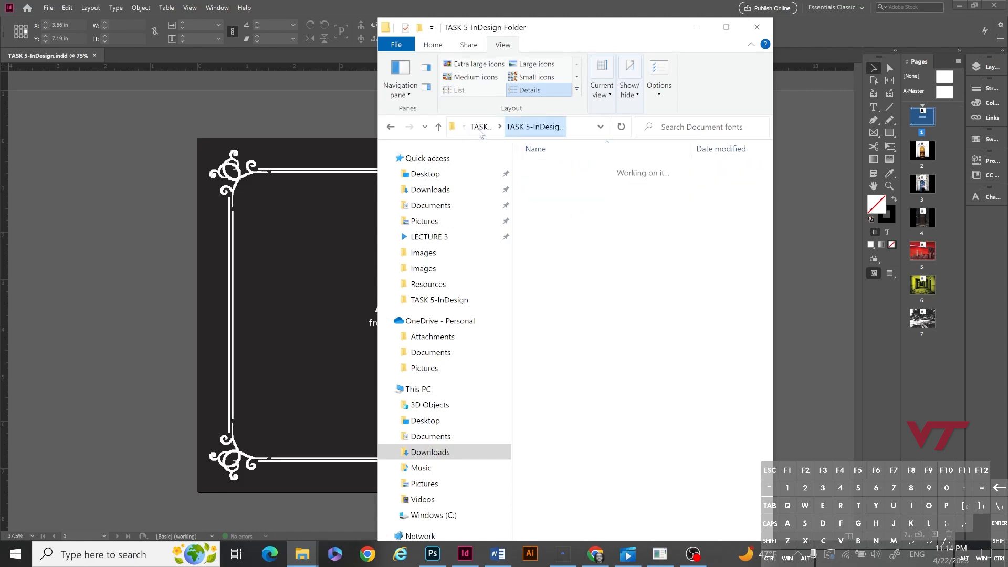
double_click(551, 182)
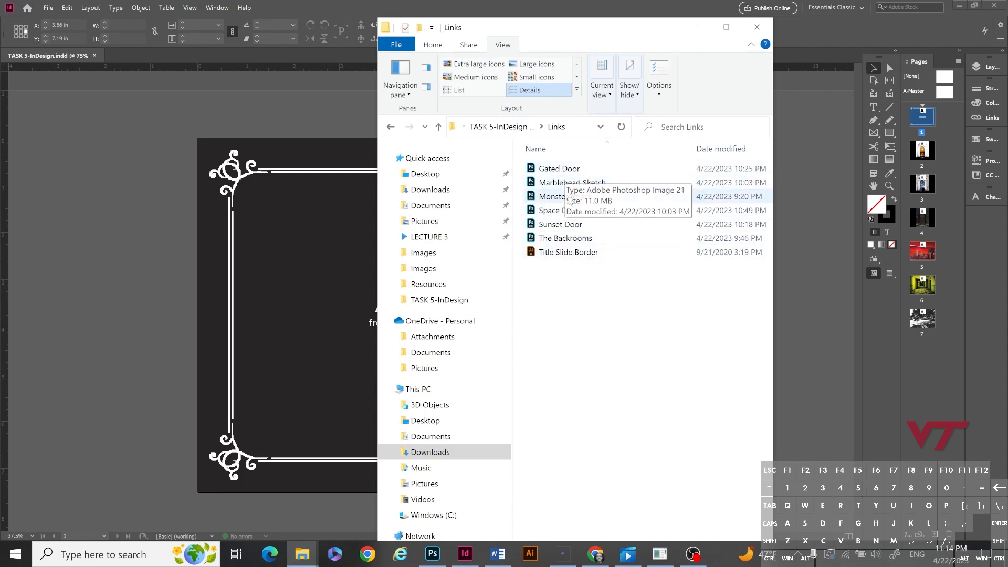
left_click(480, 127)
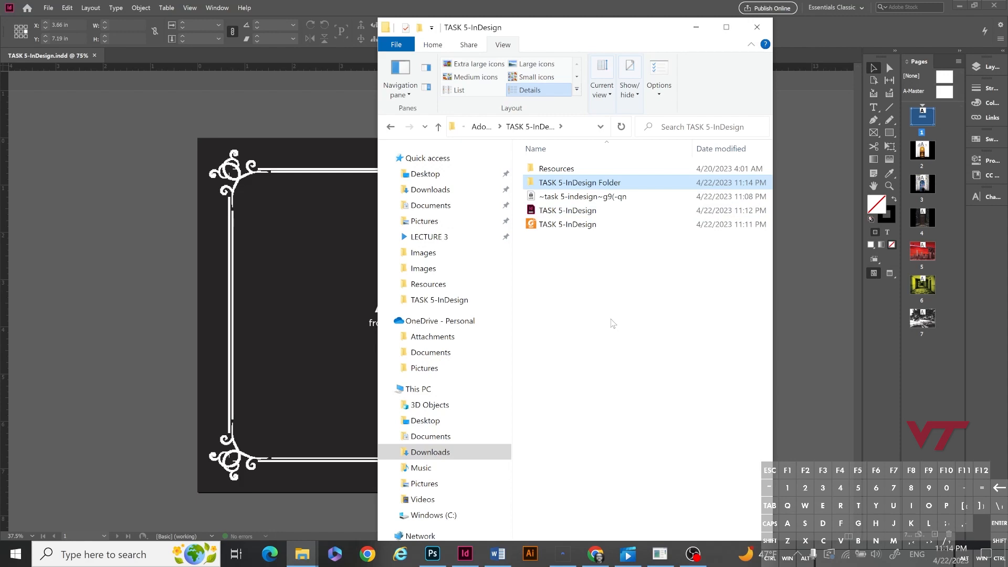
left_click_drag(607, 25, 0, 107)
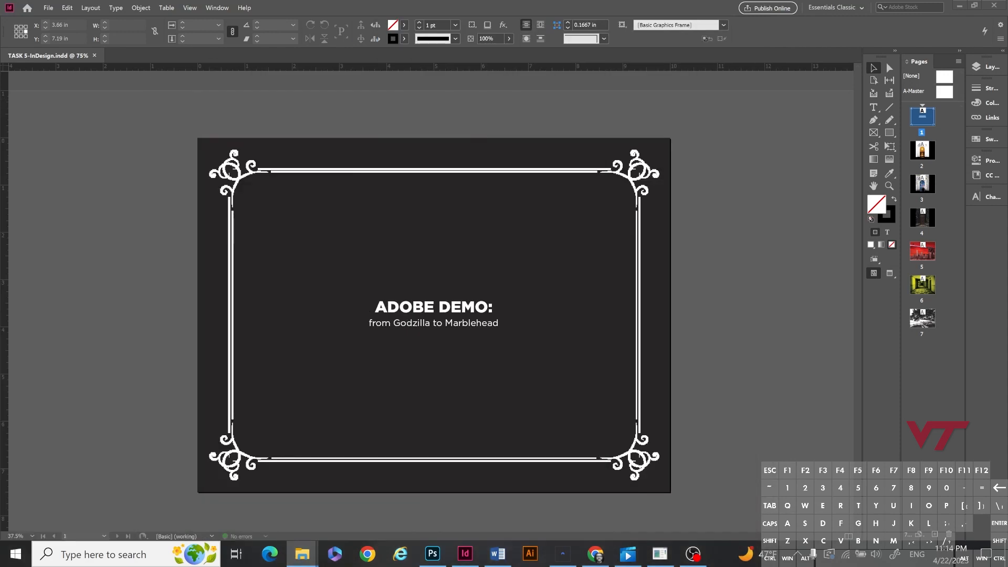